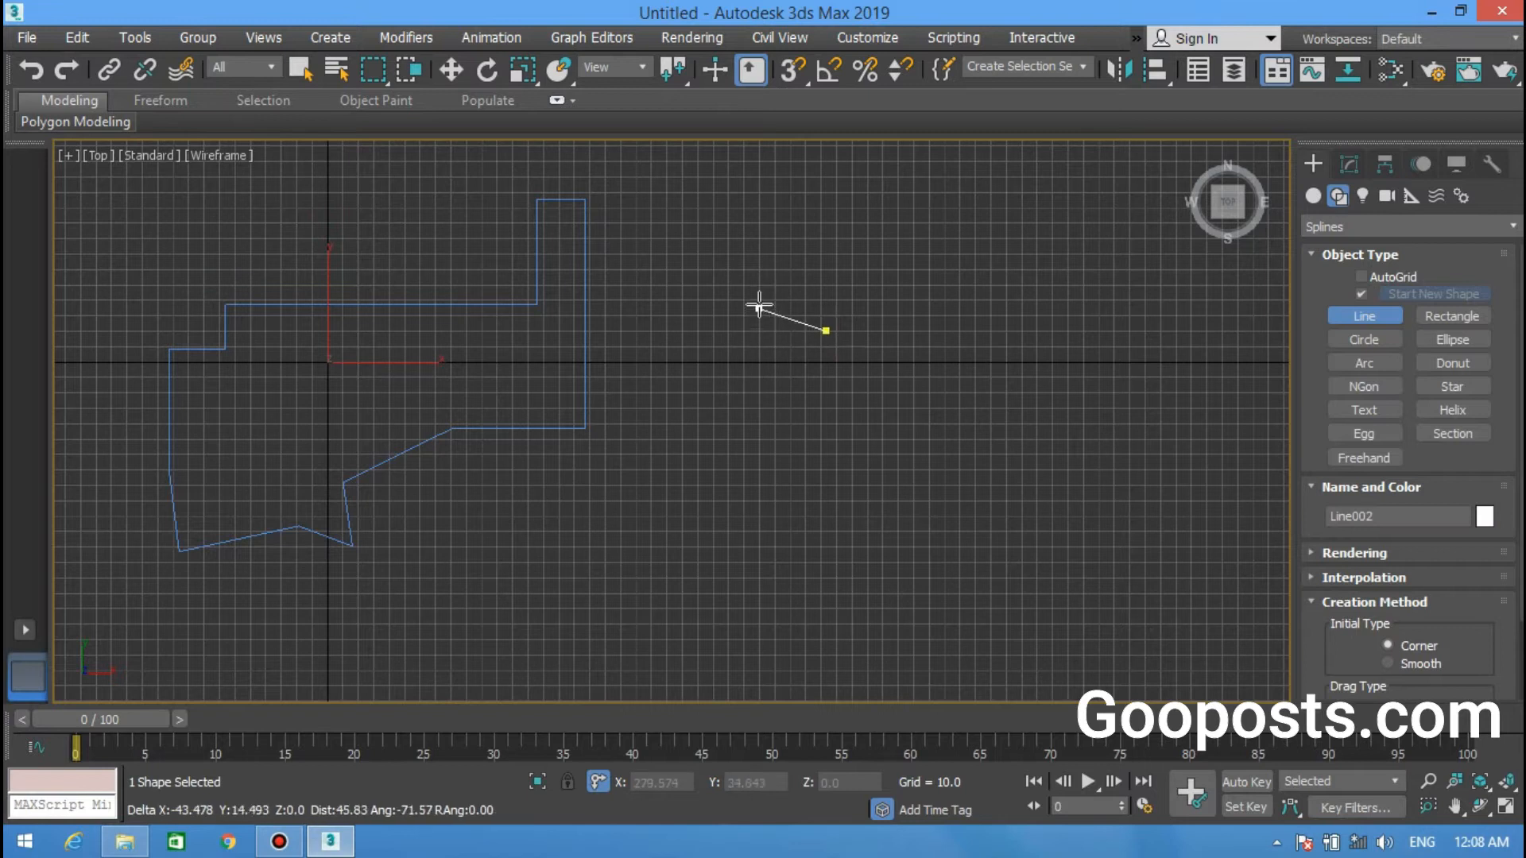
# Step: Draw the horizontal and vertical runs of a stepped line outline beside the existing shape in the Top view
pyautogui.click(699, 330)
pyautogui.click(699, 463)
pyautogui.click(571, 463)
pyautogui.click(572, 590)
pyautogui.click(943, 590)
pyautogui.click(929, 469)
pyautogui.click(1109, 469)
pyautogui.click(1110, 216)
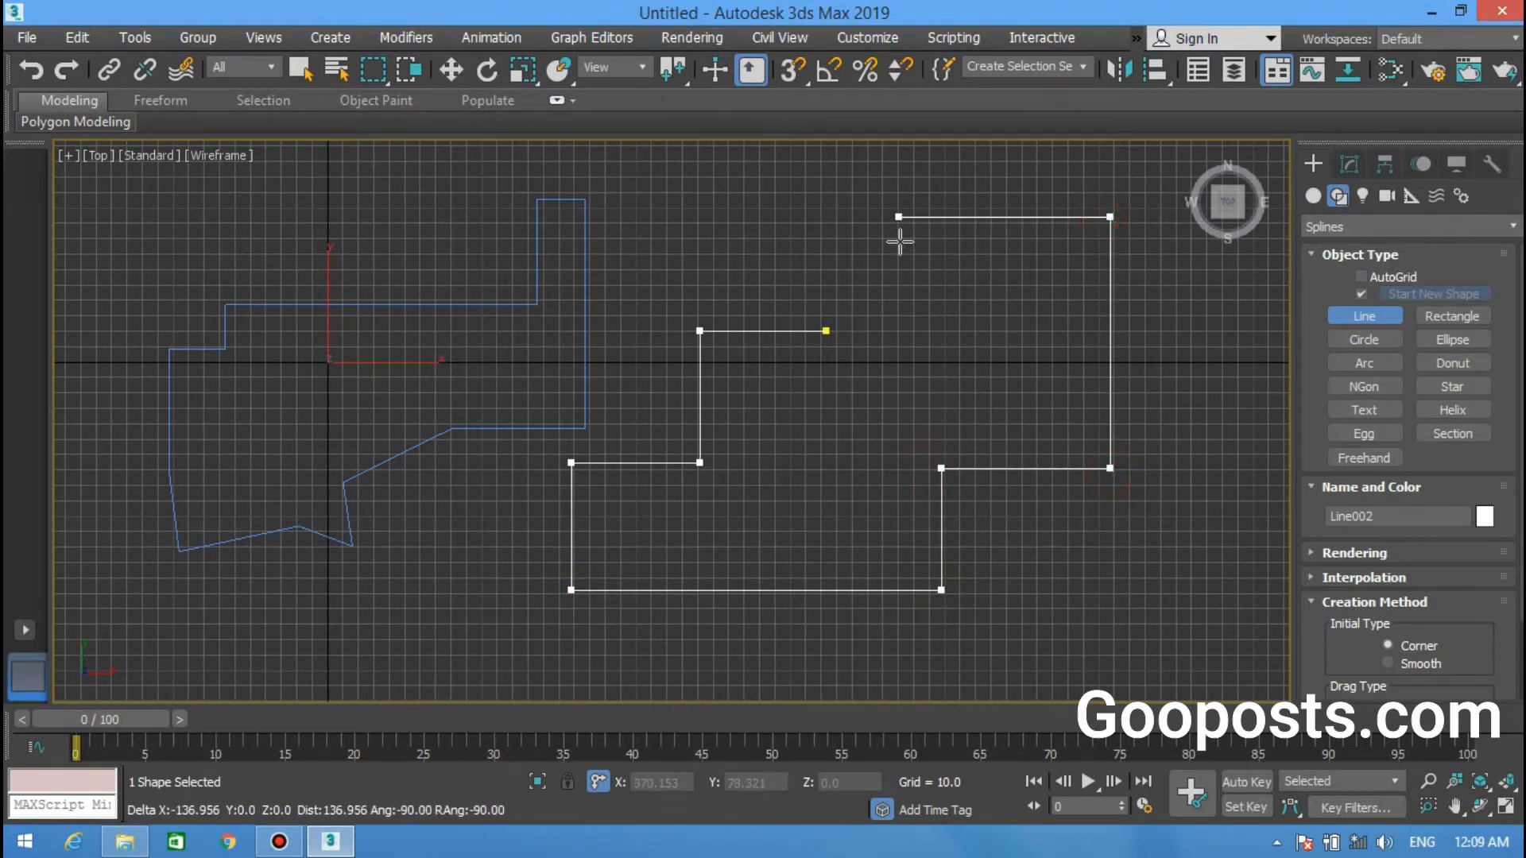
pyautogui.click(948, 229)
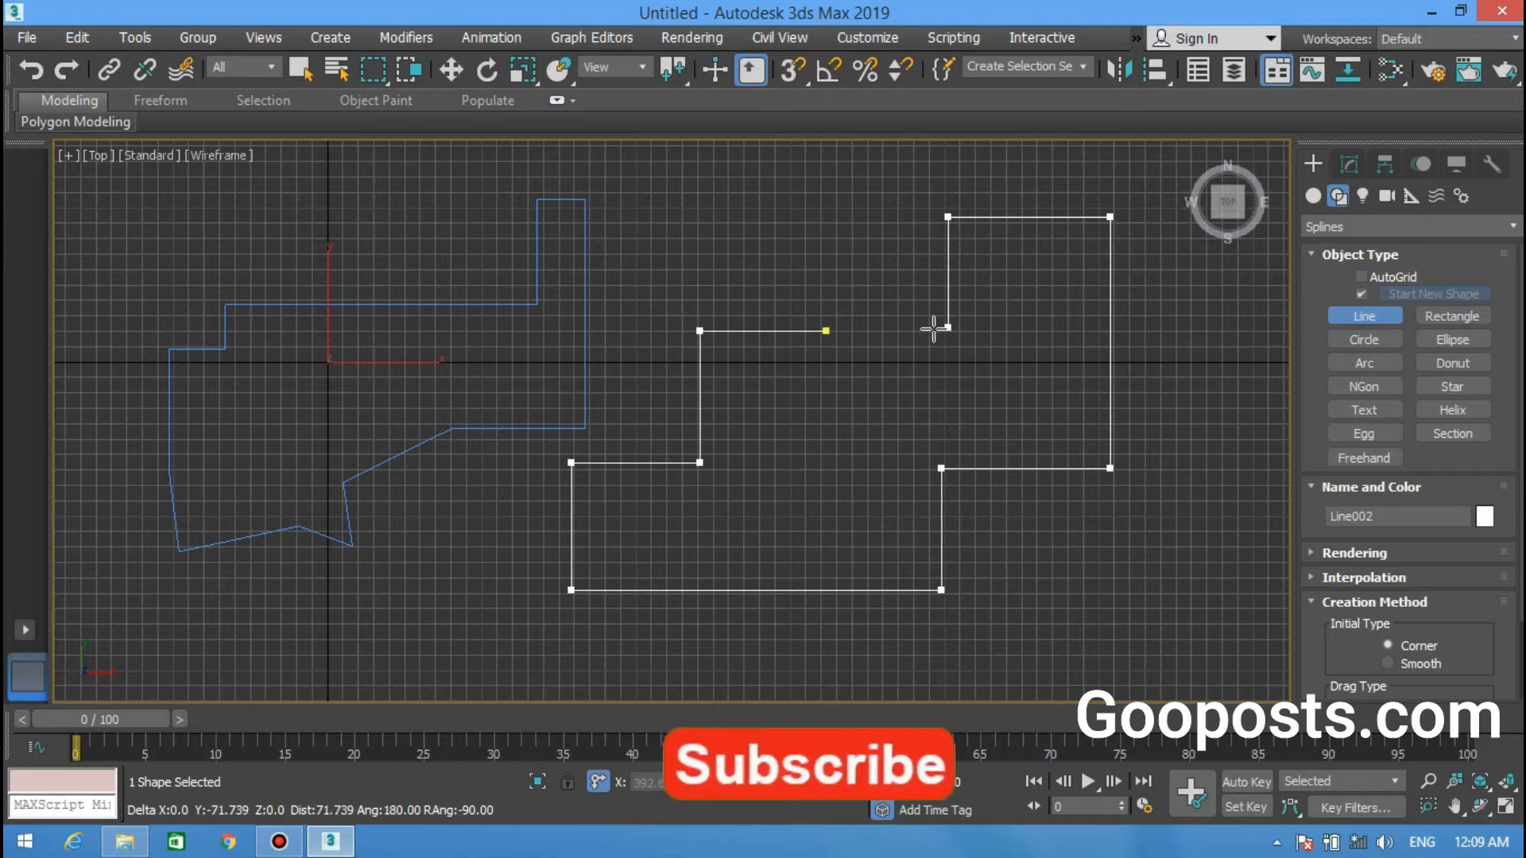
# Step: Slope the outline's last stretch back to its starting vertex, close the spline and finish line creation
pyautogui.click(918, 315)
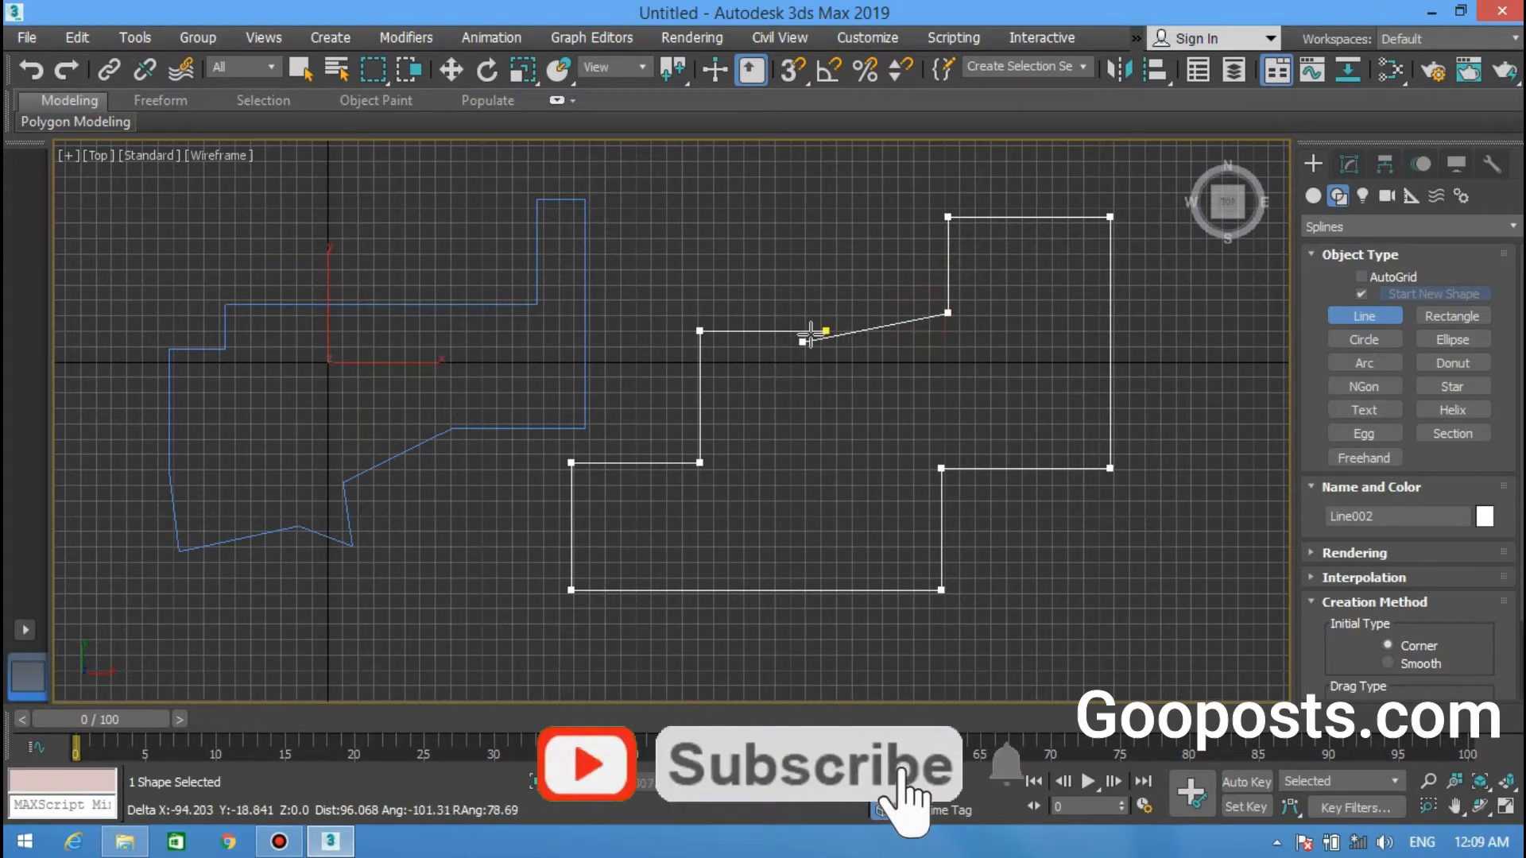
pyautogui.scroll(3, 807, 333)
pyautogui.click(848, 324)
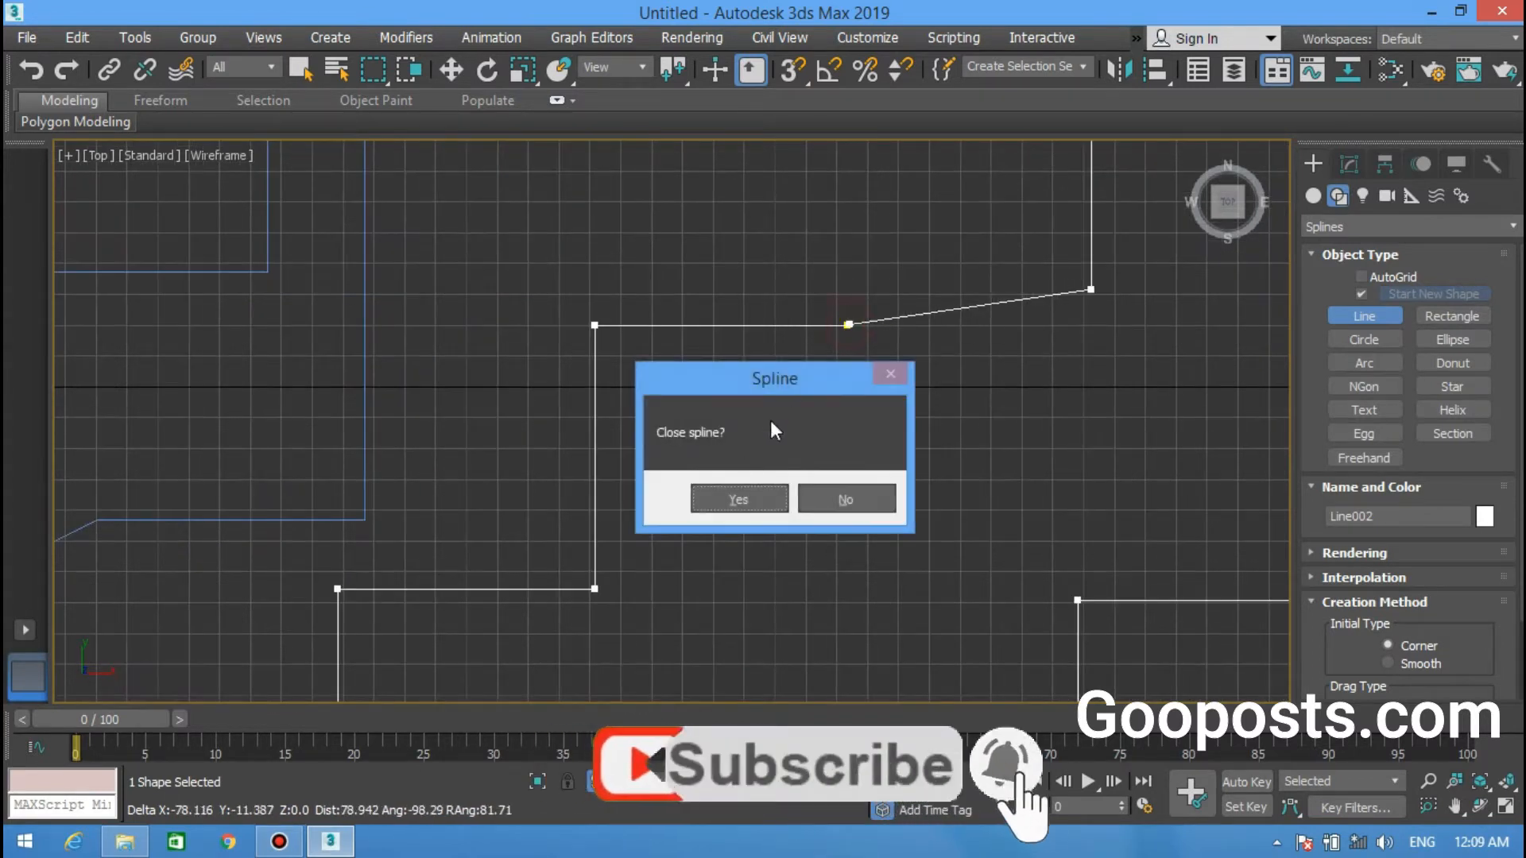
pyautogui.click(742, 497)
pyautogui.moveTo(627, 416); pyautogui.dragTo(534, 362, button='middle')
pyautogui.scroll(-3, 534, 363)
pyautogui.press('w')
pyautogui.moveTo(600, 408); pyautogui.dragTo(479, 408, button='middle')
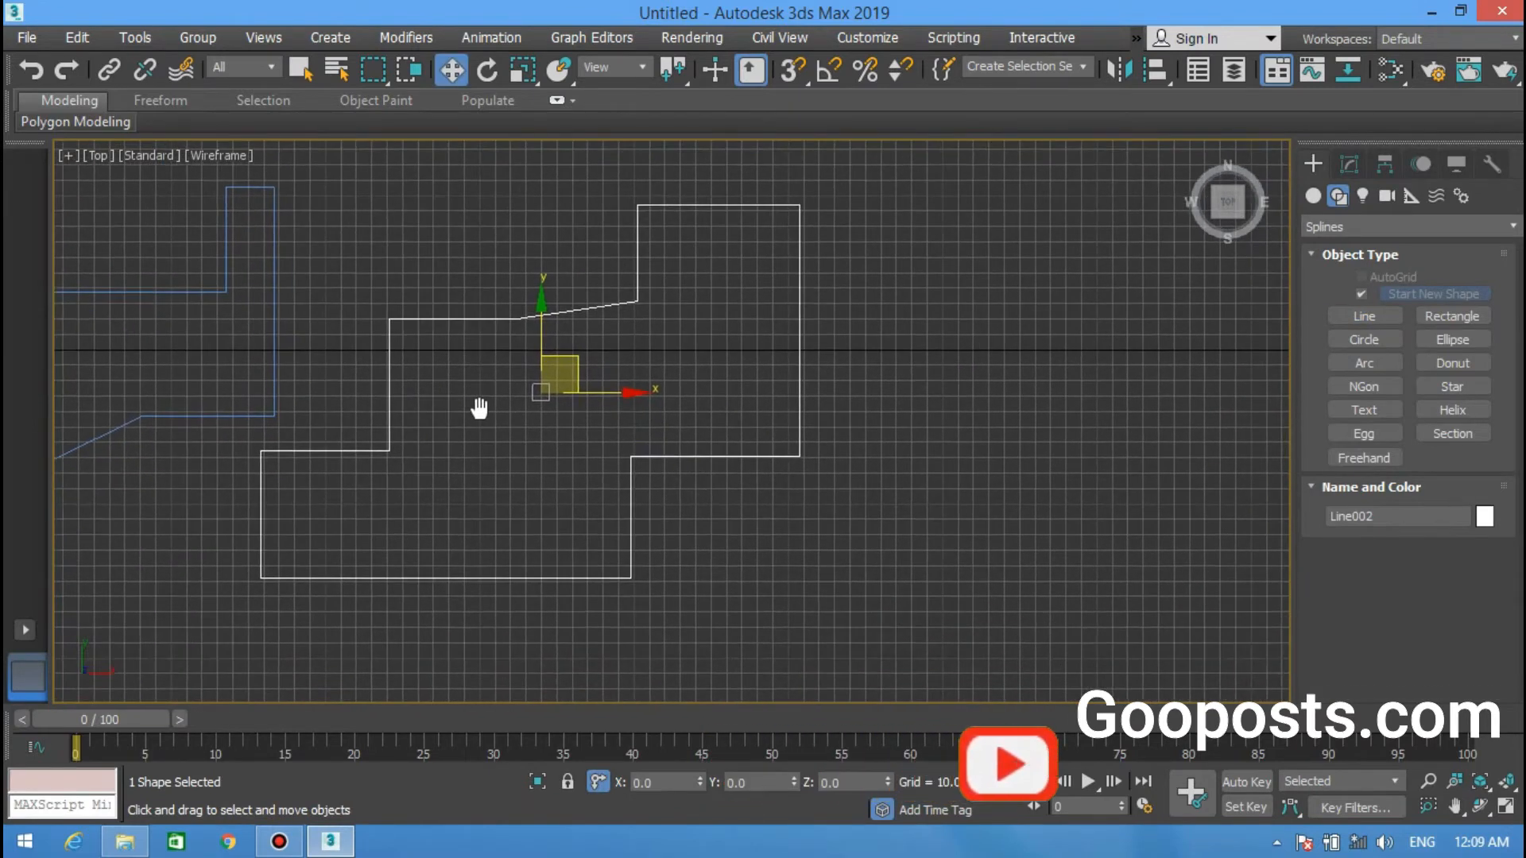
# Step: Draw a third stepped line beside the closed outline, leaving a gap between its two end vertices
pyautogui.click(1364, 315)
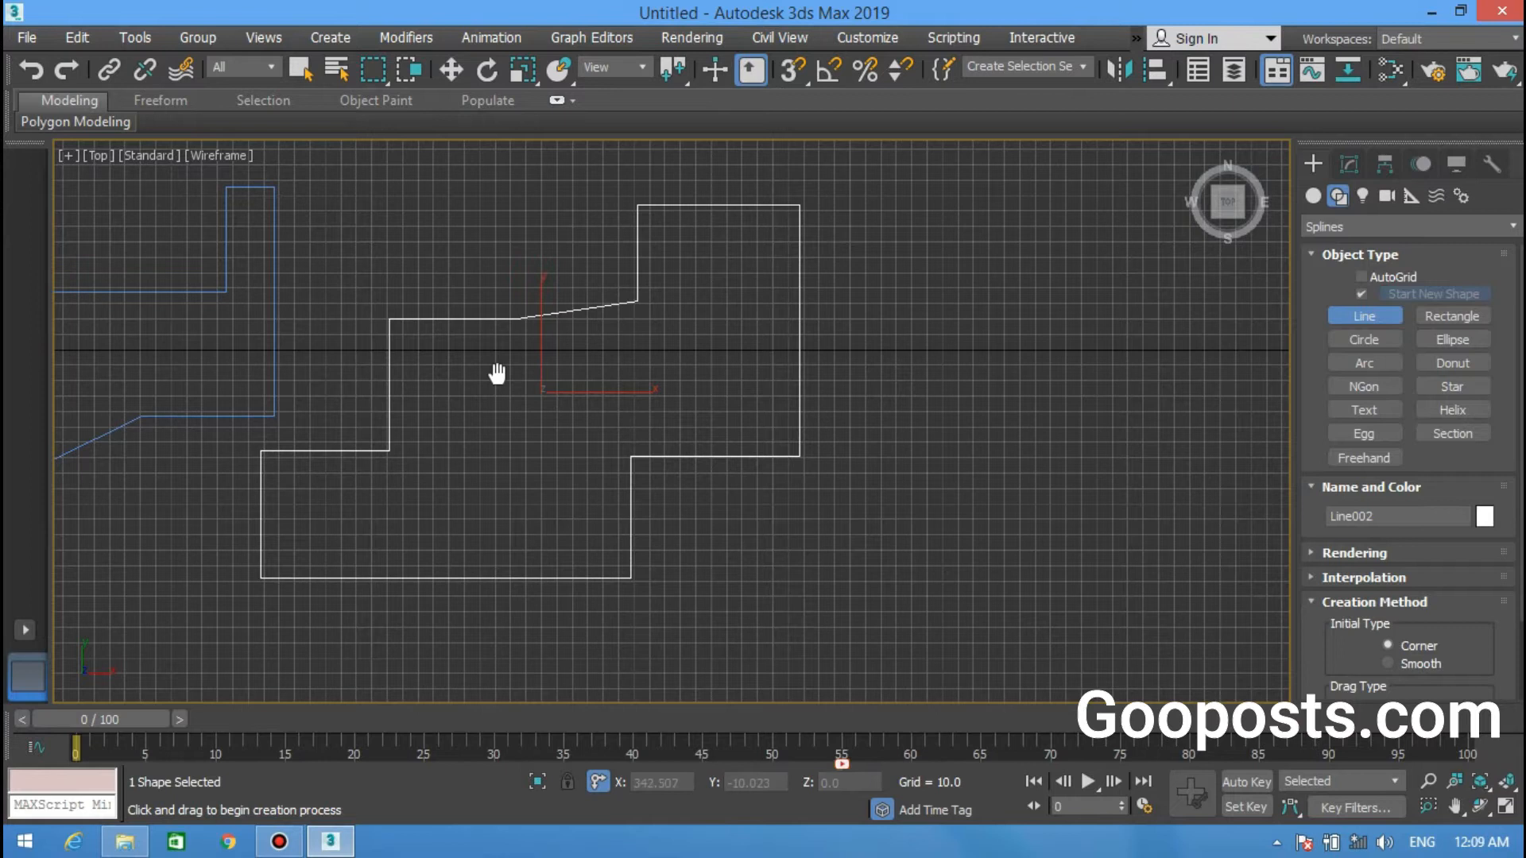
pyautogui.scroll(-2, 476, 376)
pyautogui.click(1022, 294)
pyautogui.click(829, 294)
pyautogui.click(829, 441)
pyautogui.click(676, 422)
pyautogui.click(677, 520)
pyautogui.click(1059, 517)
pyautogui.click(1061, 428)
pyautogui.click(1022, 425)
pyautogui.rightClick(743, 477)
# Step: Hide the viewport grid and leave line creation with nothing selected
pyautogui.moveTo(746, 493); pyautogui.dragTo(783, 497, button='middle')
pyautogui.press('g')
pyautogui.moveTo(514, 481); pyautogui.dragTo(484, 500, button='middle')
pyautogui.rightClick(538, 433)
pyautogui.click(688, 419)
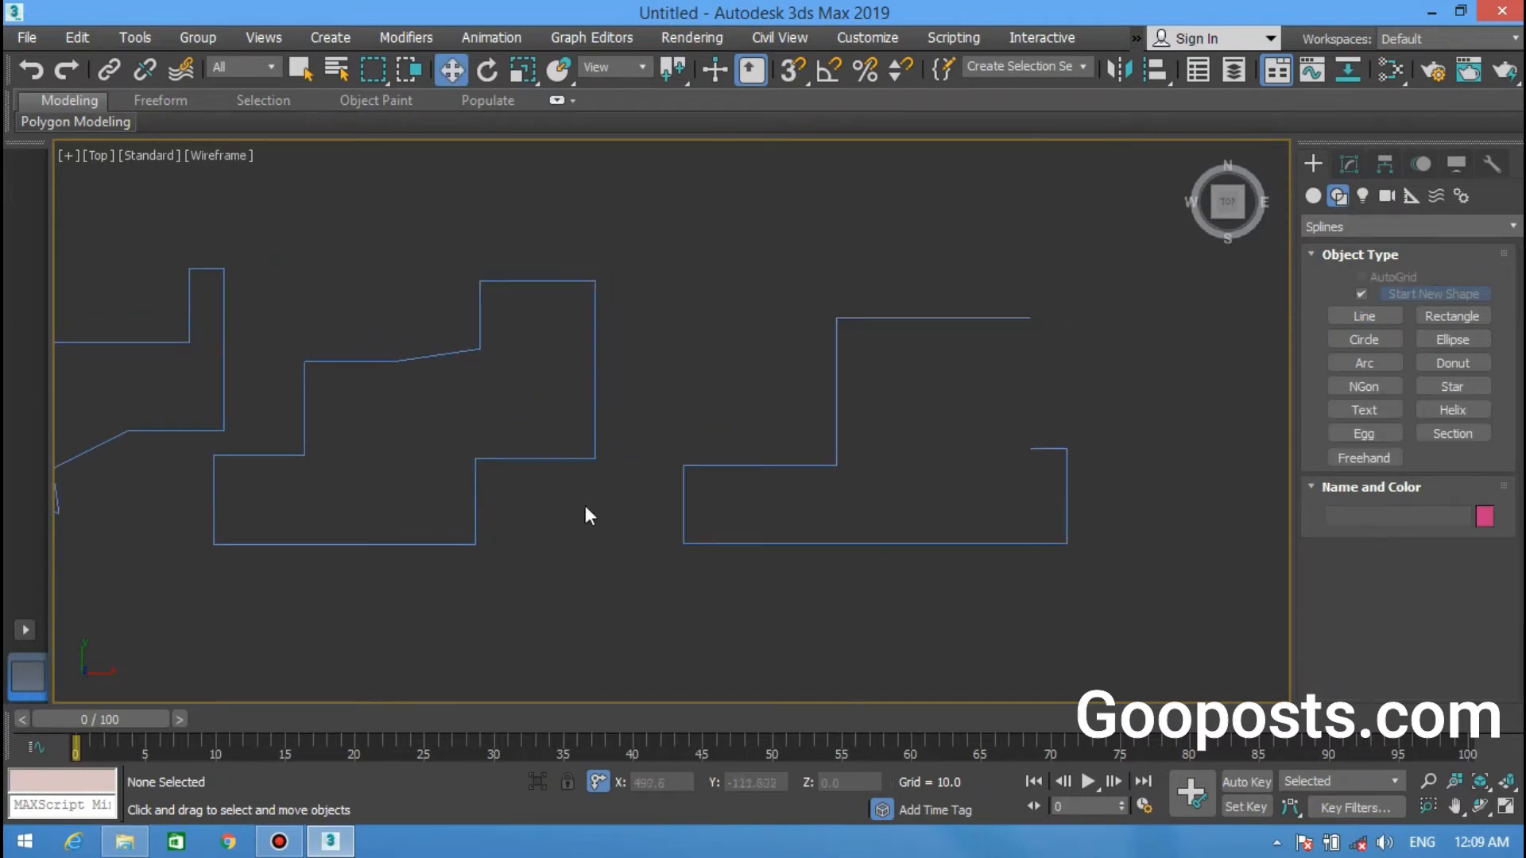
# Step: Select the open third line and enter its Vertex sub-object level
pyautogui.click(558, 458)
pyautogui.moveTo(378, 498); pyautogui.dragTo(395, 479, button='middle')
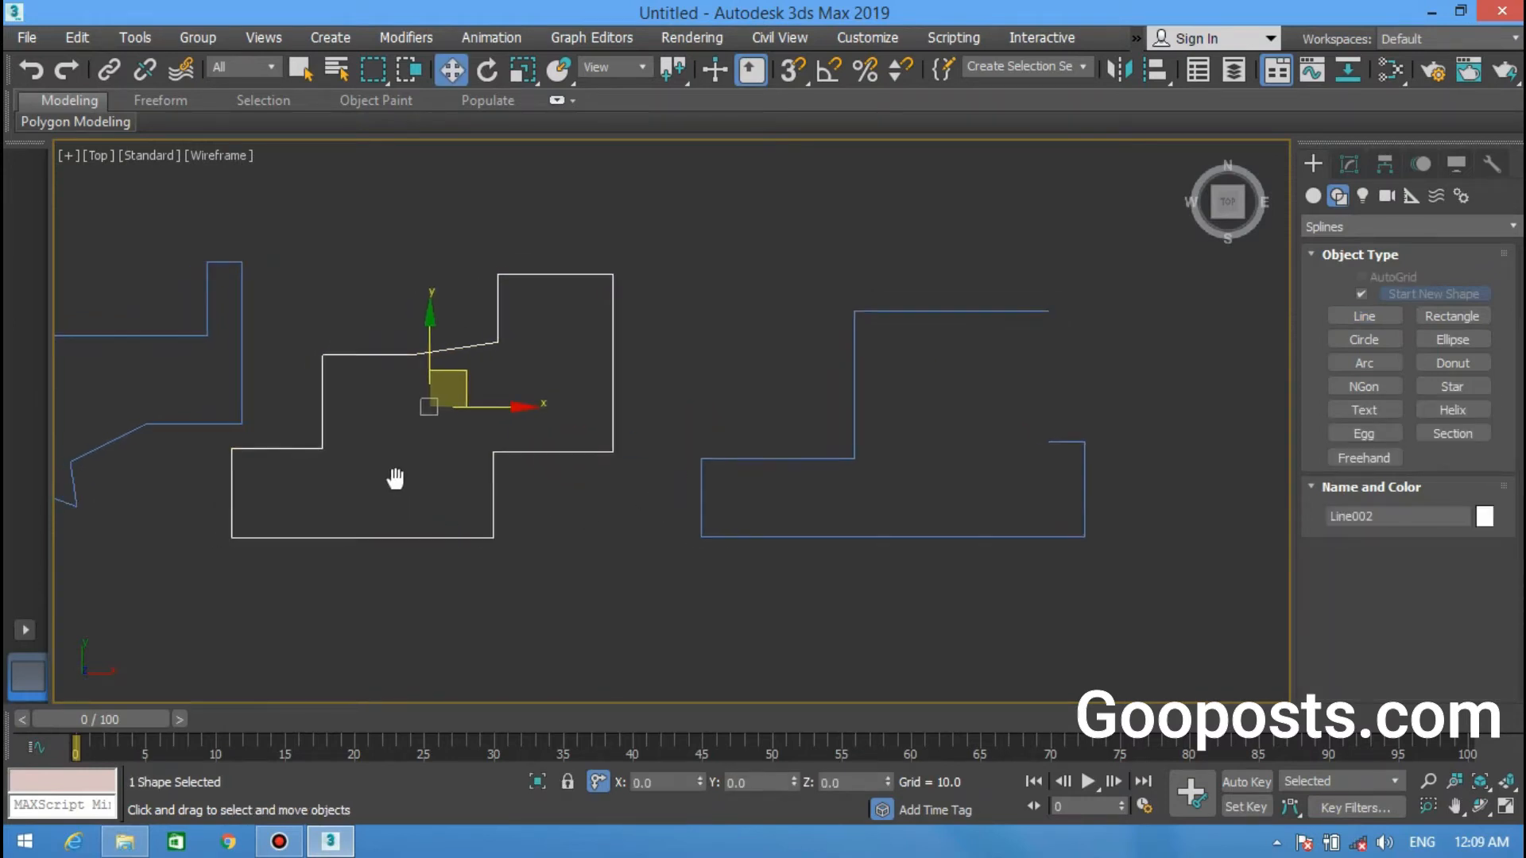
pyautogui.click(703, 459)
pyautogui.moveTo(787, 460); pyautogui.dragTo(538, 427, button='middle')
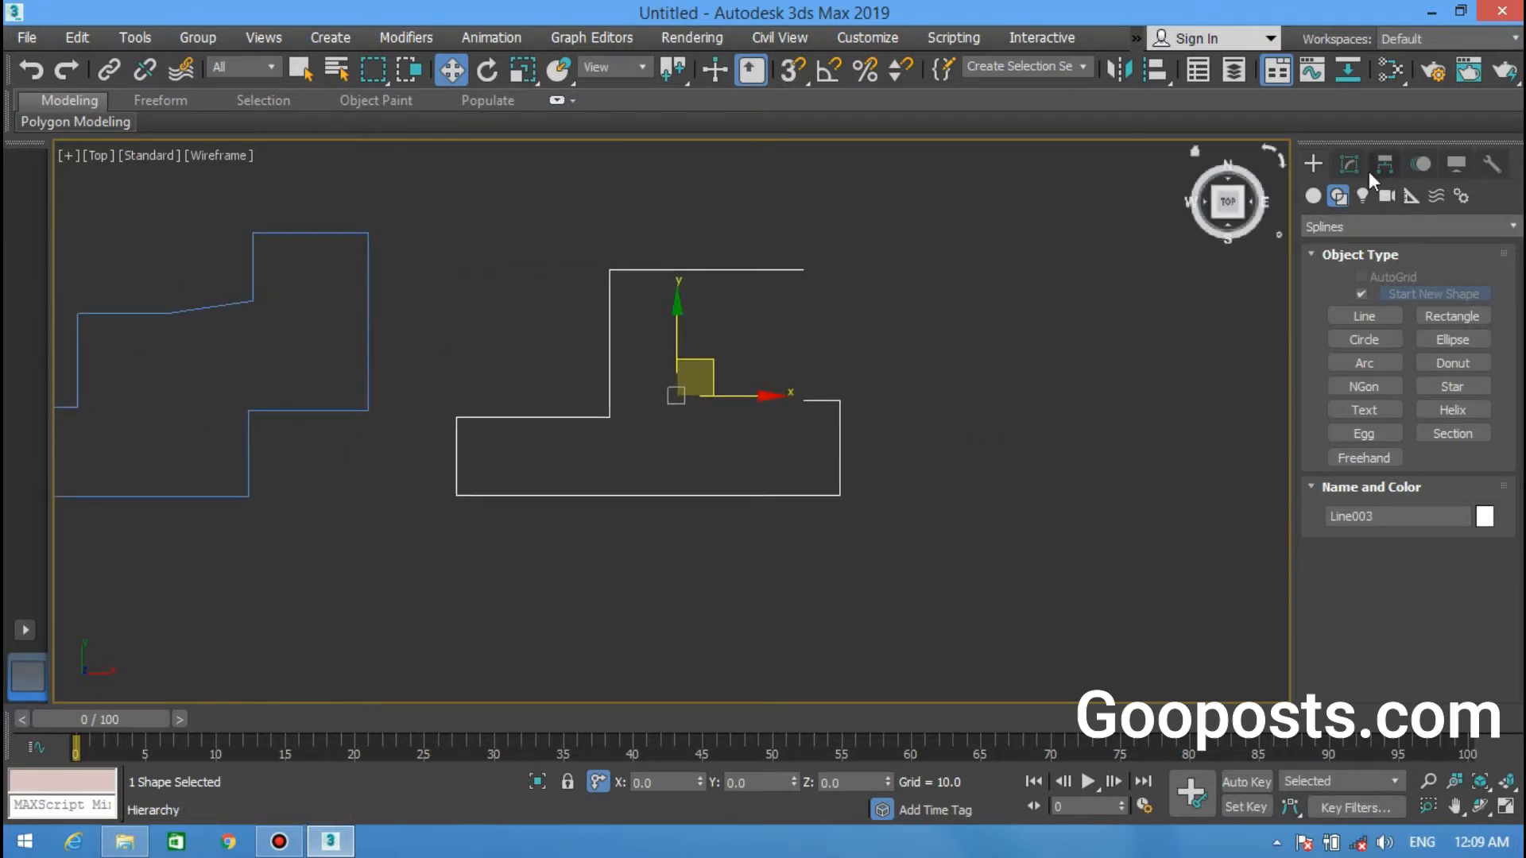
pyautogui.click(1347, 164)
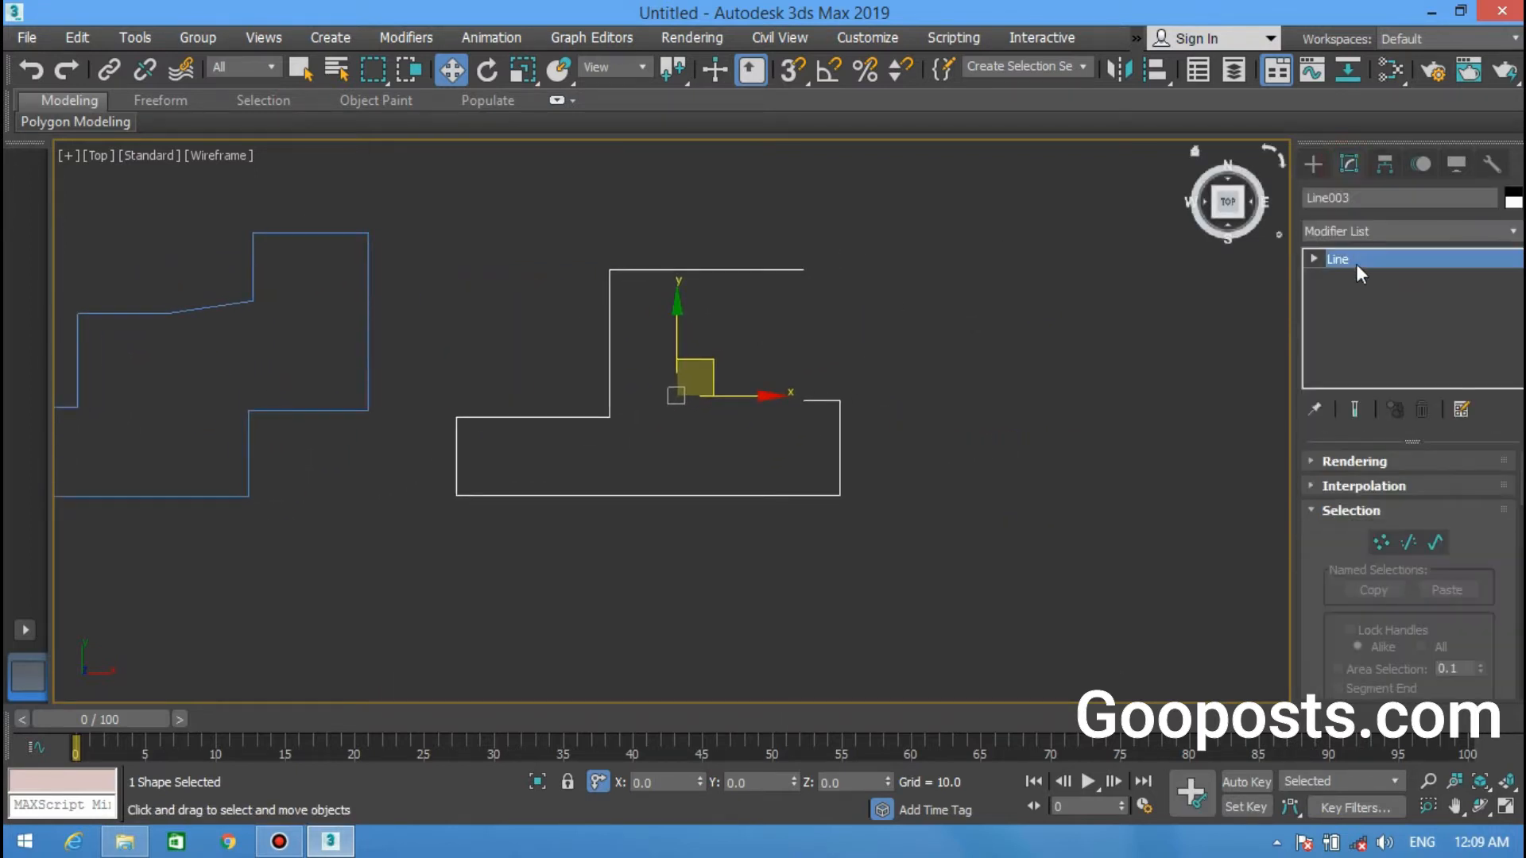
pyautogui.click(1383, 544)
pyautogui.moveTo(706, 399)
pyautogui.mouseDown(button='middle')
pyautogui.moveTo(659, 421)
pyautogui.moveTo(712, 410)
pyautogui.mouseUp(button='middle')
pyautogui.scroll(5, 662, 421)
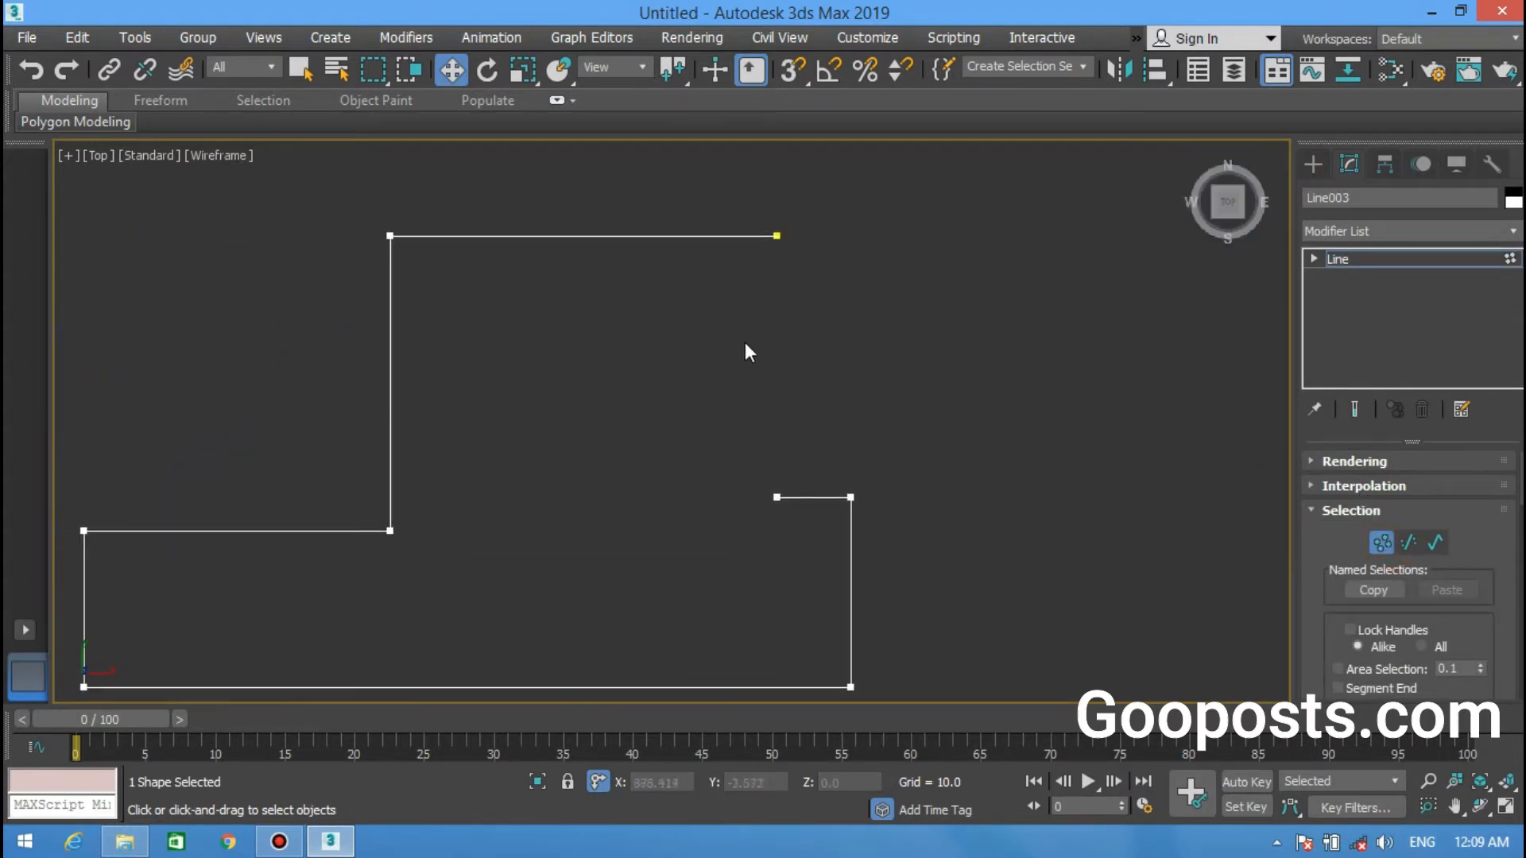
# Step: Move the open line's lower end vertex slightly along X so it sits out of line with the upper end vertex
pyautogui.click(775, 235)
pyautogui.click(771, 447)
pyautogui.click(776, 496)
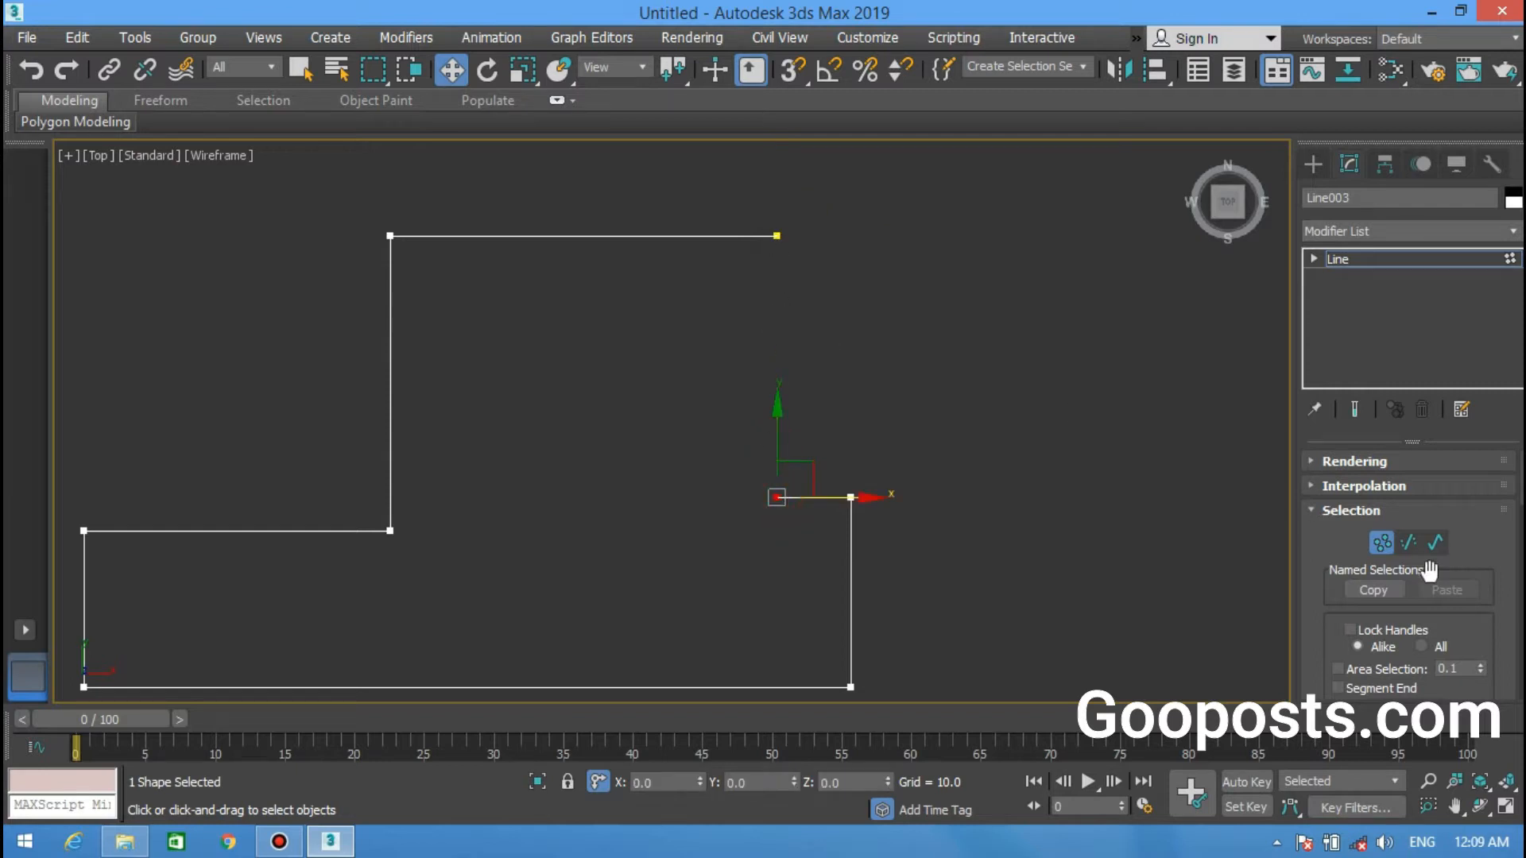
pyautogui.click(739, 445)
pyautogui.scroll(4, 767, 425)
pyautogui.scroll(-2, 779, 455)
pyautogui.moveTo(779, 455); pyautogui.dragTo(778, 511, button='middle')
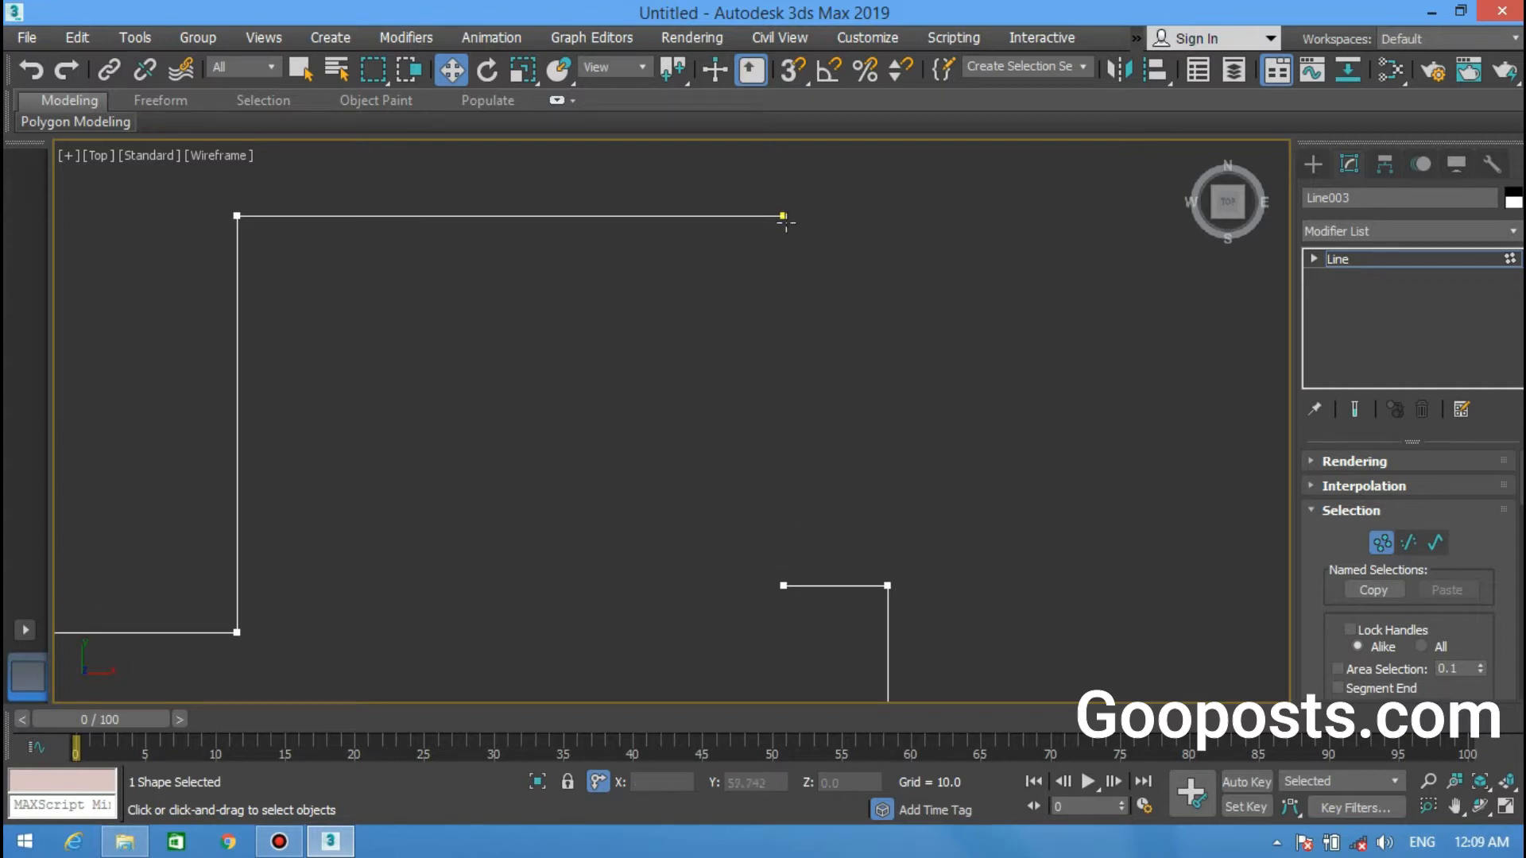
pyautogui.click(785, 589)
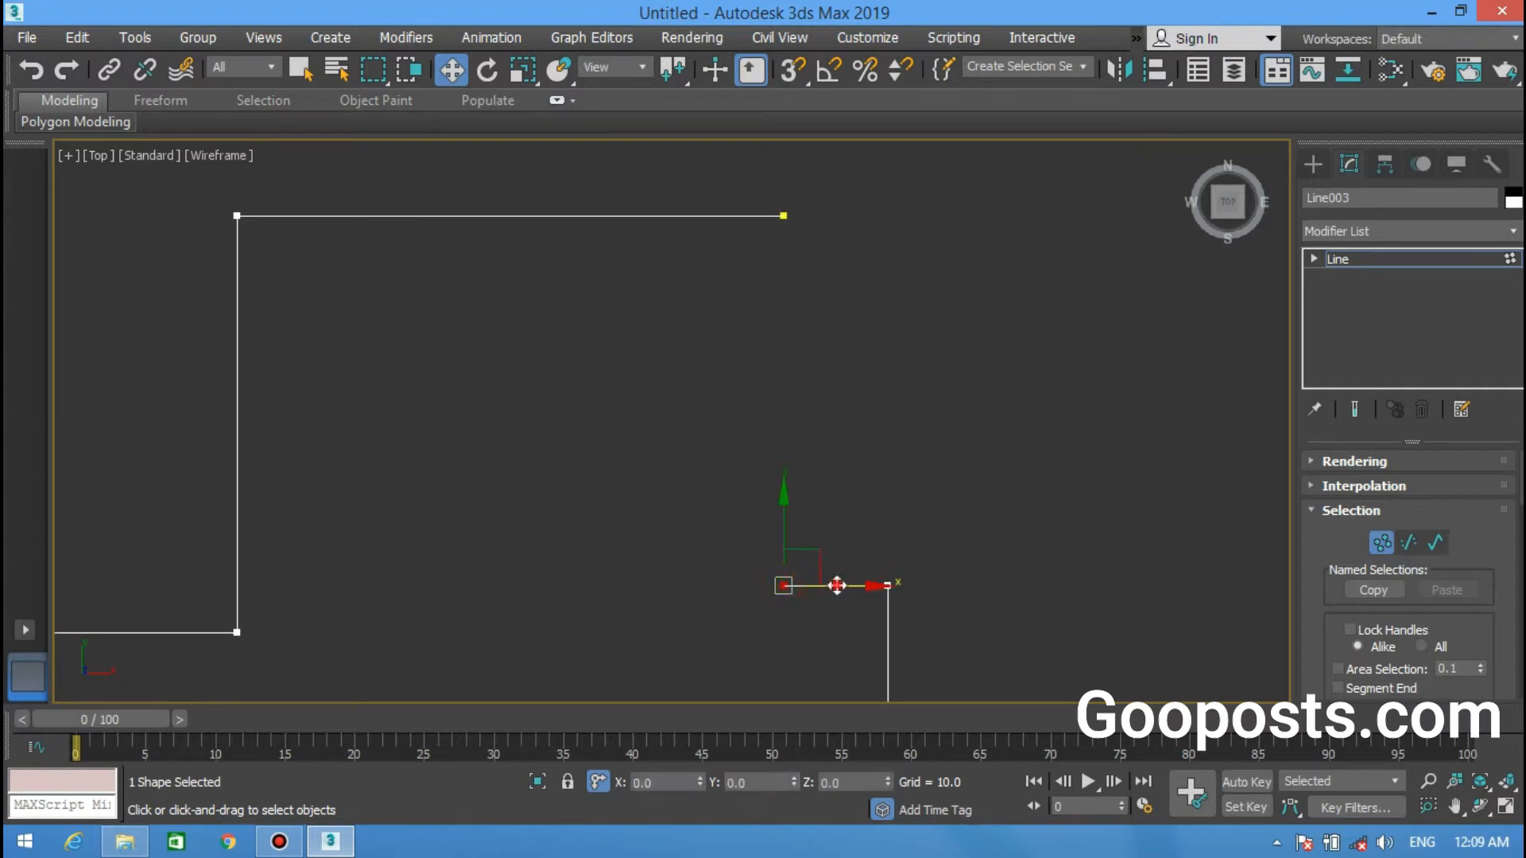
pyautogui.moveTo(850, 586); pyautogui.dragTo(863, 585)
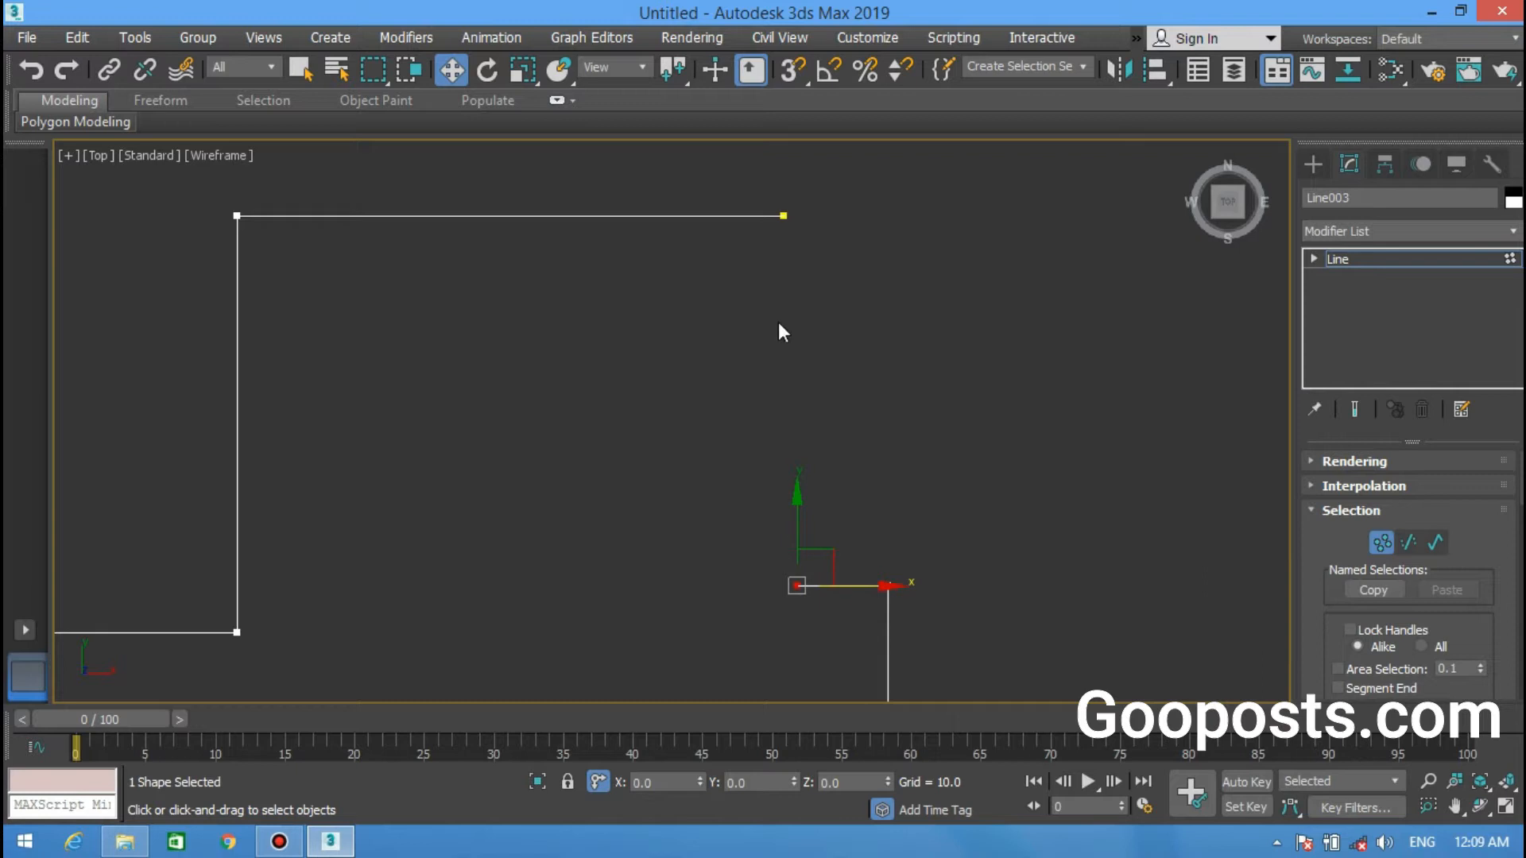
pyautogui.click(886, 385)
# Step: Bridge the line's two open end vertices with Connect, and undo the connection
pyautogui.moveTo(1351, 540); pyautogui.dragTo(1322, 329)
pyautogui.moveTo(1342, 578); pyautogui.dragTo(1341, 338)
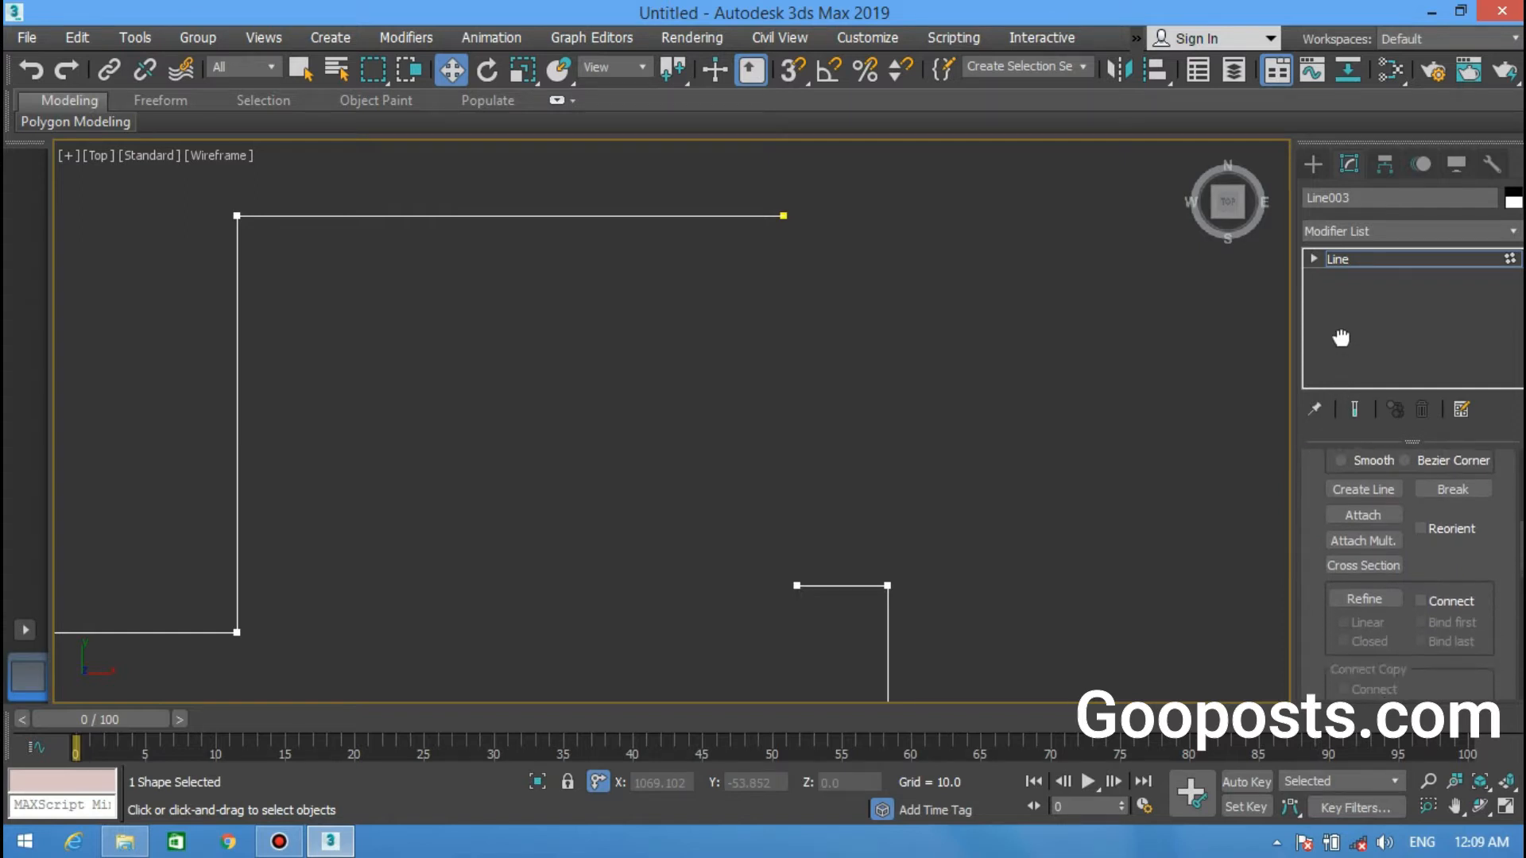
pyautogui.scroll(-5, 1490, 561)
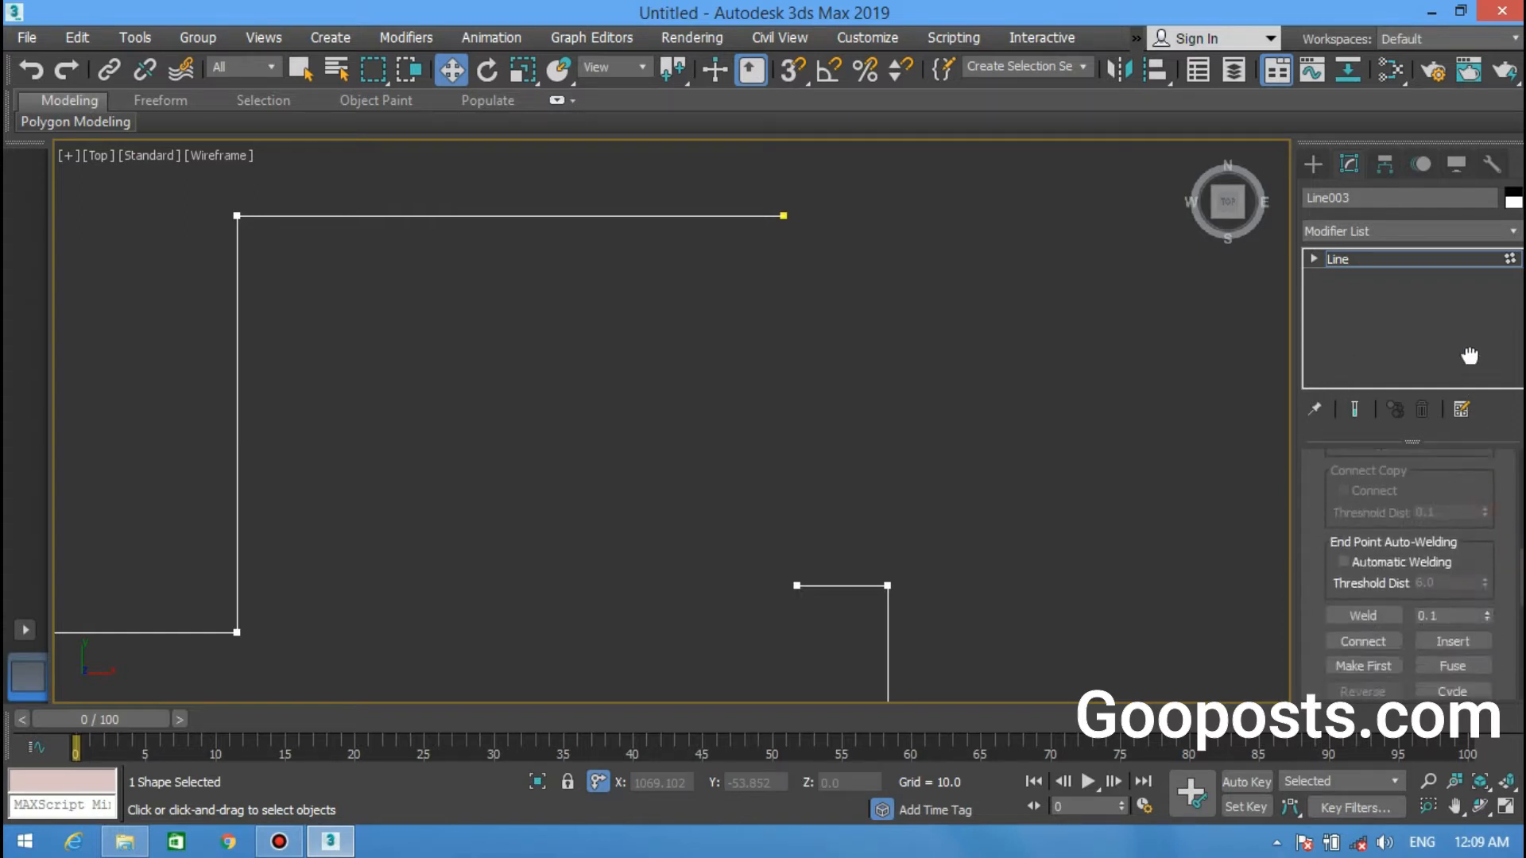
pyautogui.click(1363, 612)
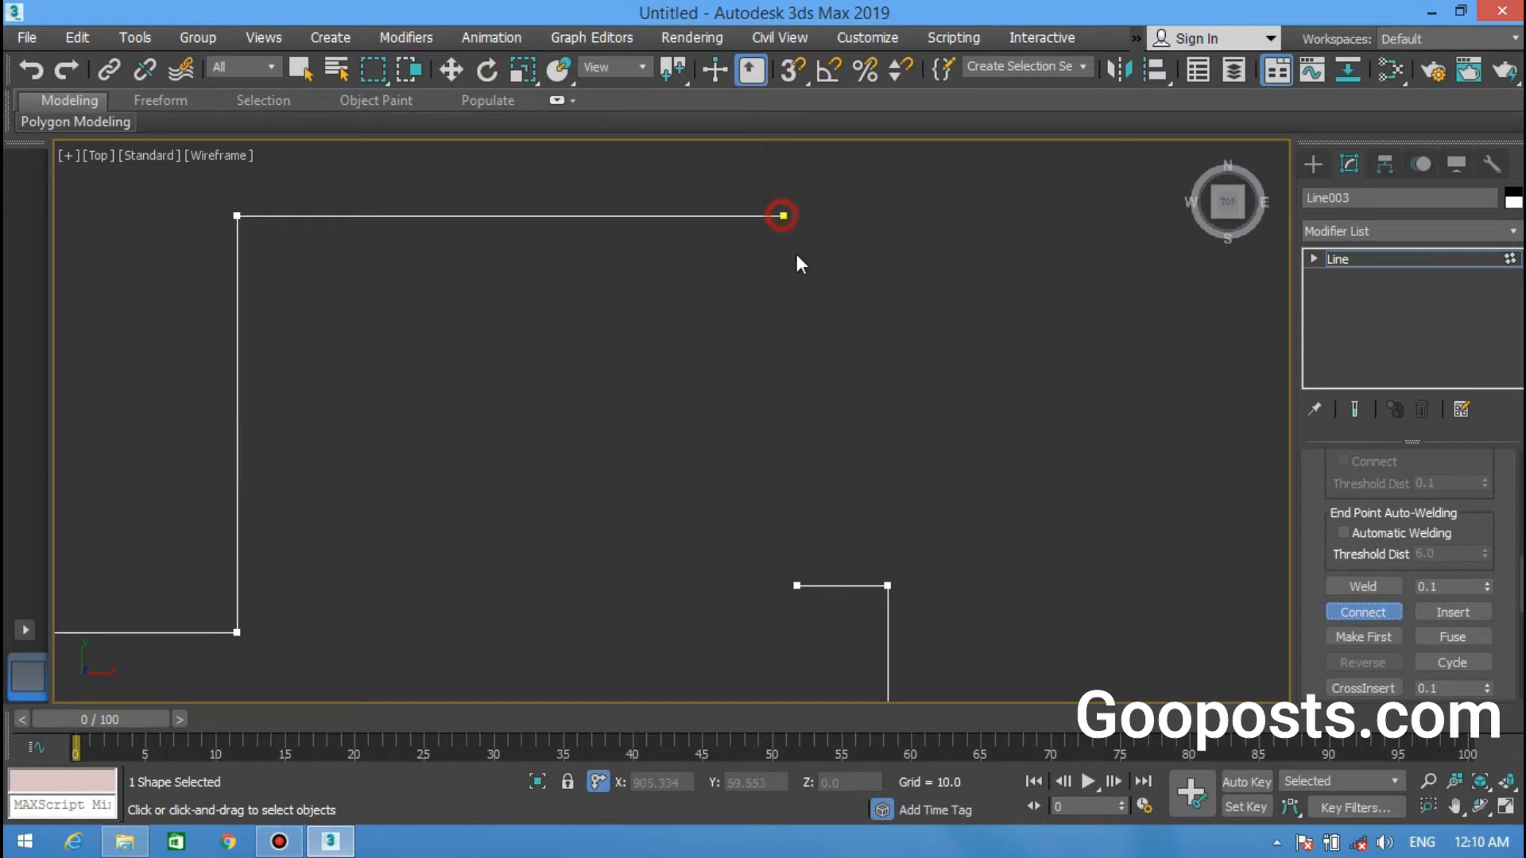
pyautogui.moveTo(817, 557); pyautogui.dragTo(797, 586)
pyautogui.press('w')
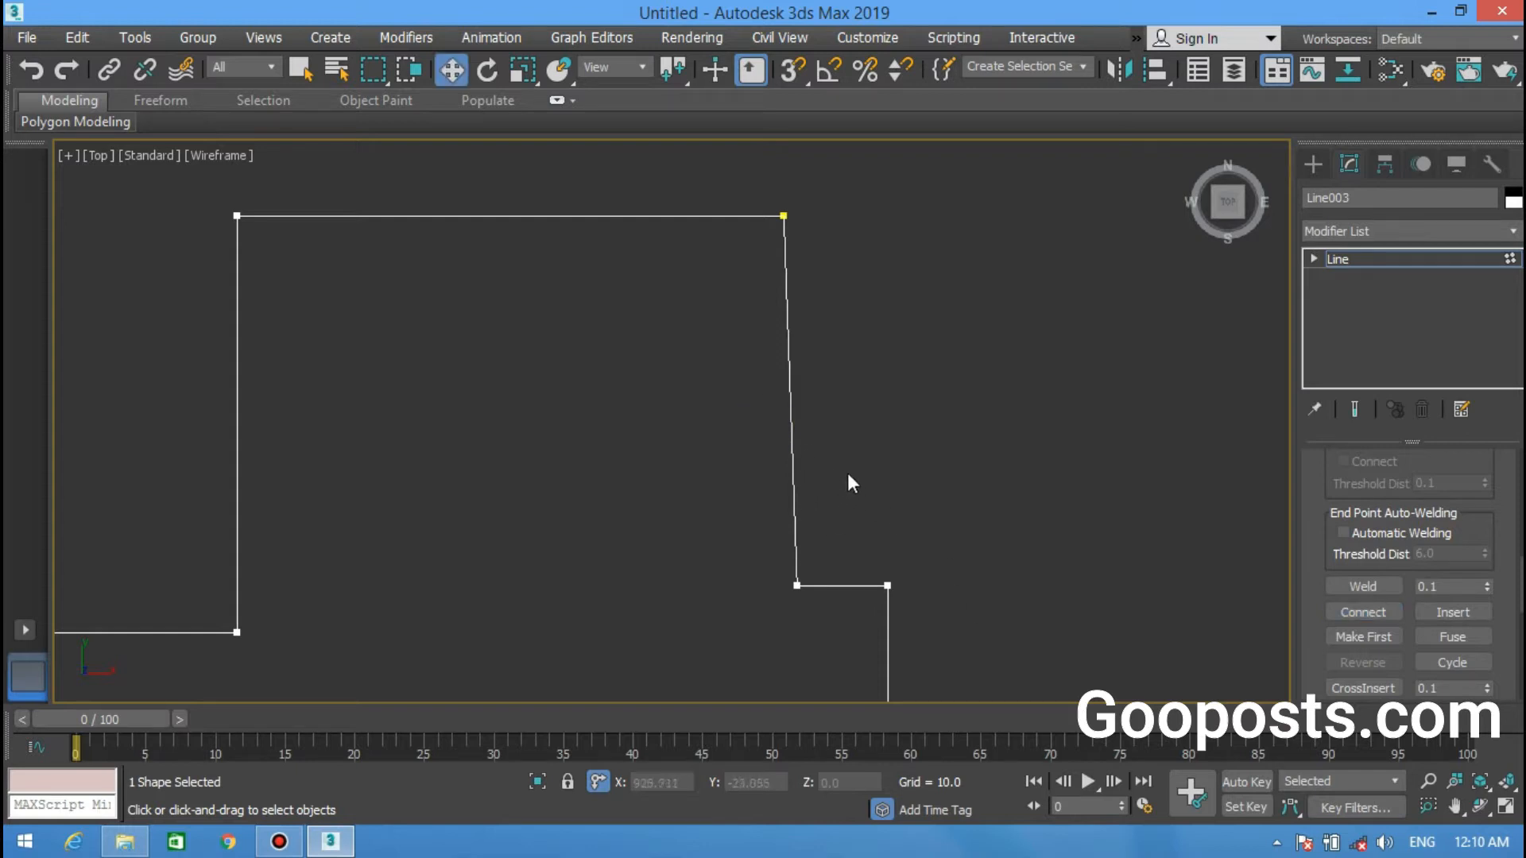
pyautogui.moveTo(764, 441); pyautogui.dragTo(671, 378, button='middle')
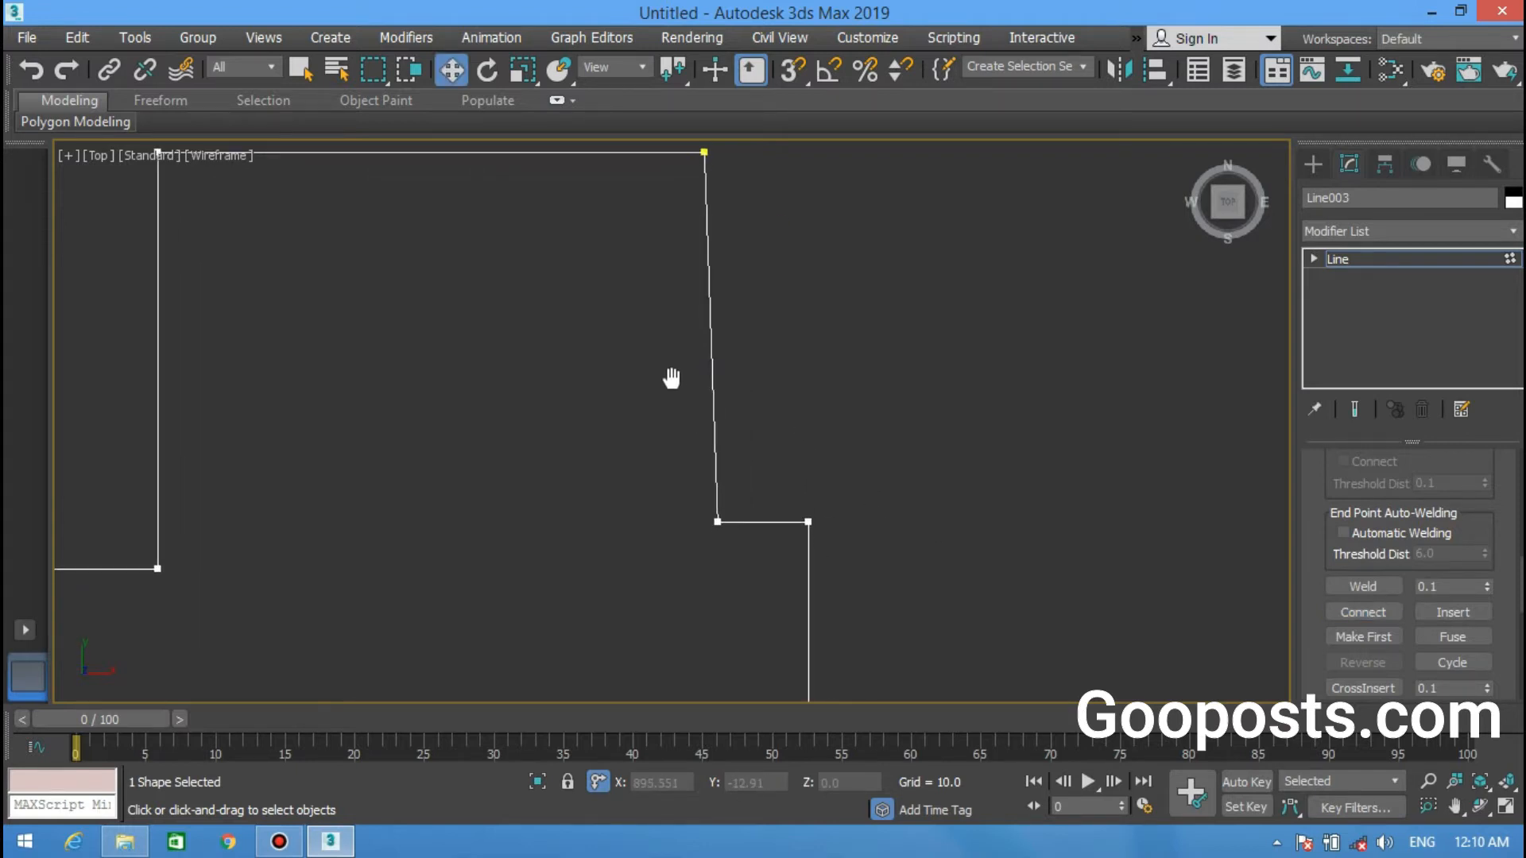
pyautogui.hotkey('ctrl', 'z')
pyautogui.moveTo(683, 451); pyautogui.dragTo(672, 509, button='middle')
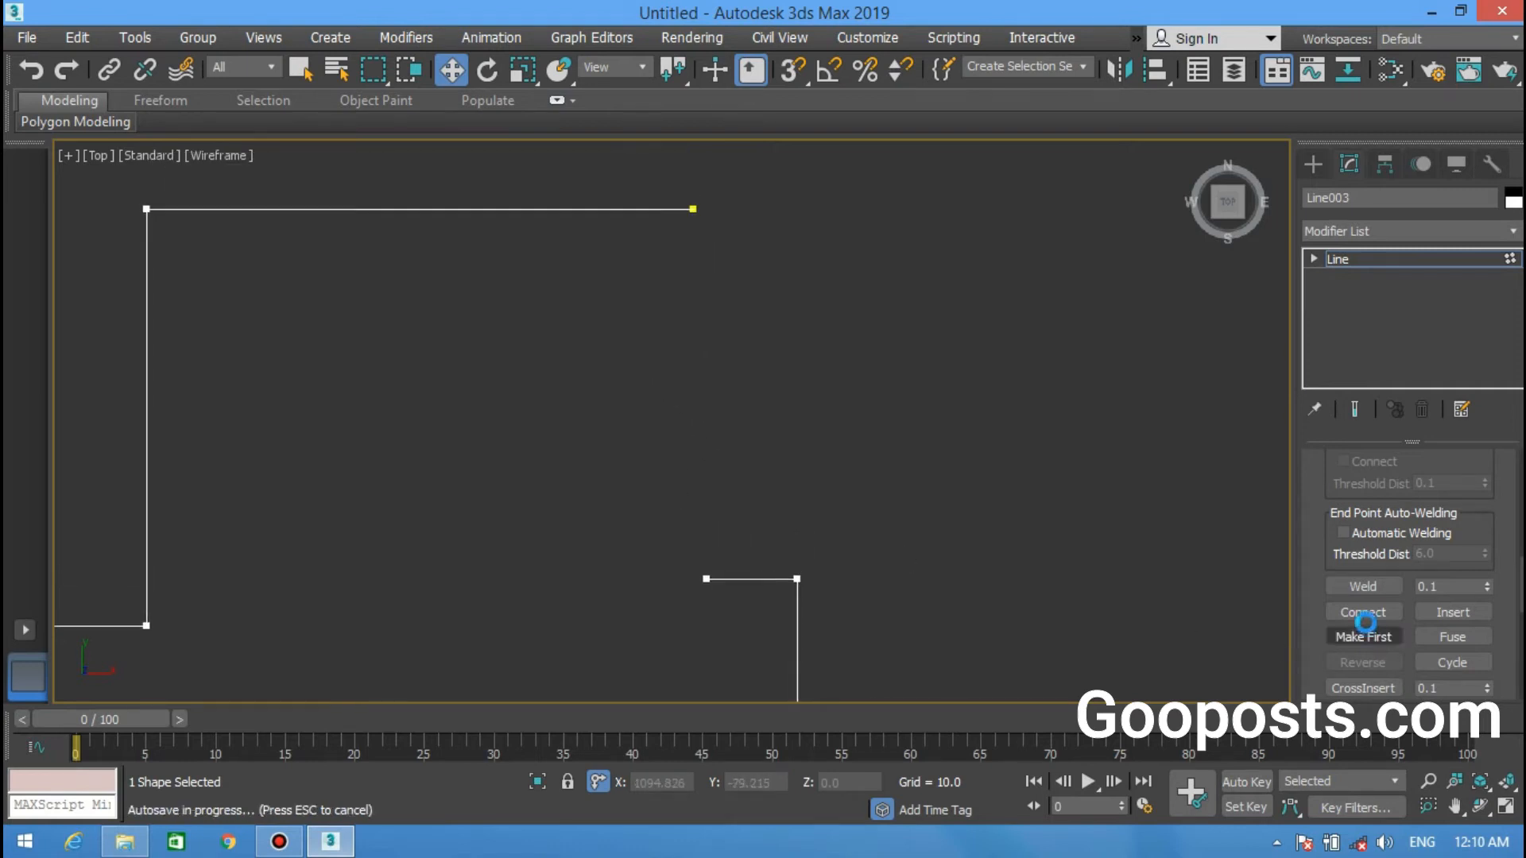
# Step: Connect the upper end vertex to the lower end vertex to close the gap, and leave the Connect tool
pyautogui.click(1358, 610)
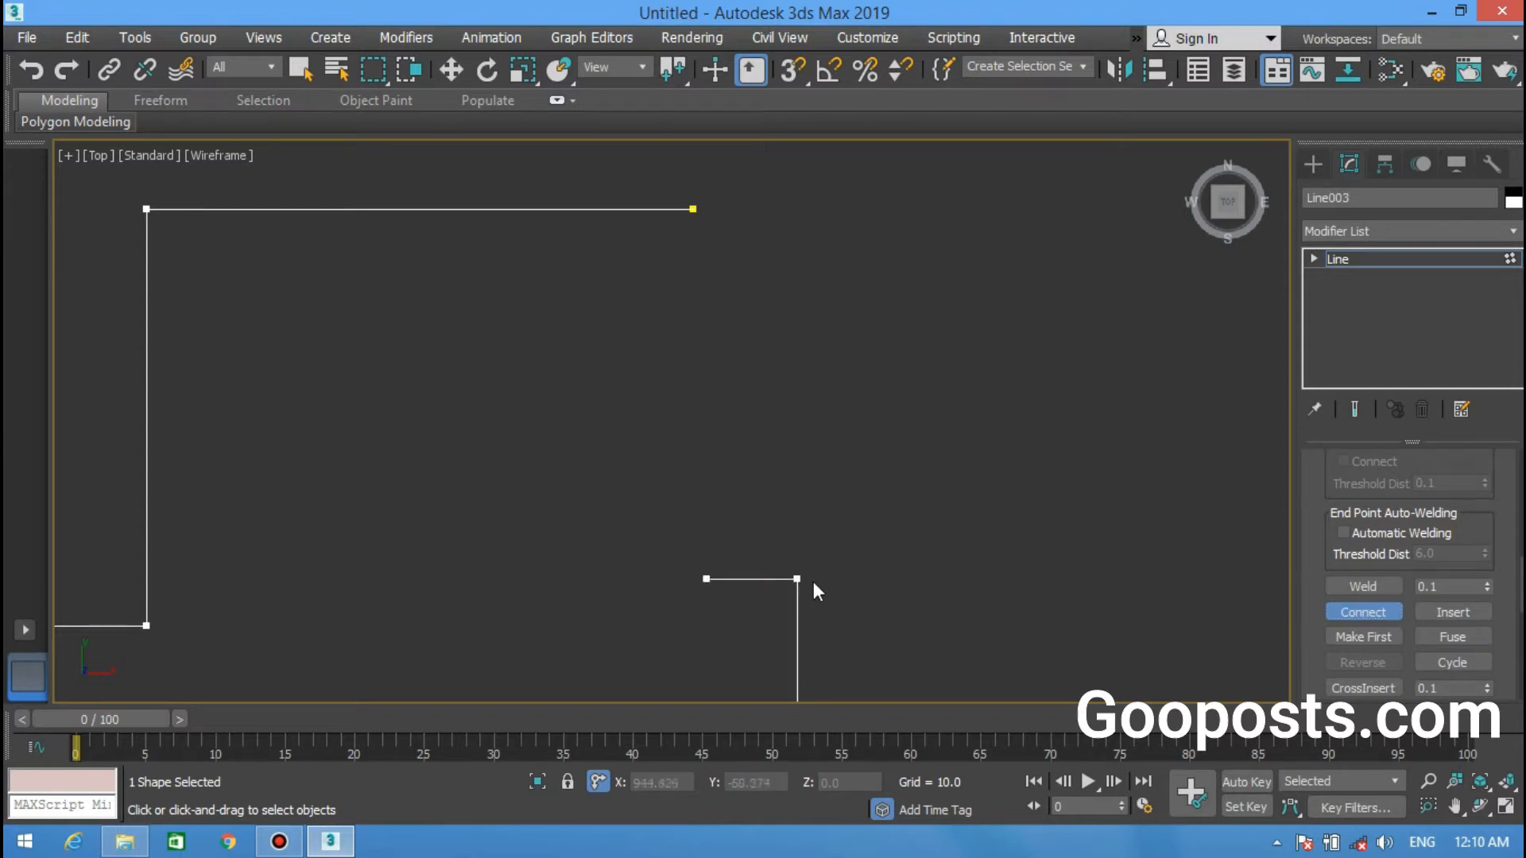
pyautogui.scroll(-1, 828, 389)
pyautogui.scroll(-1, 828, 388)
pyautogui.scroll(1, 842, 475)
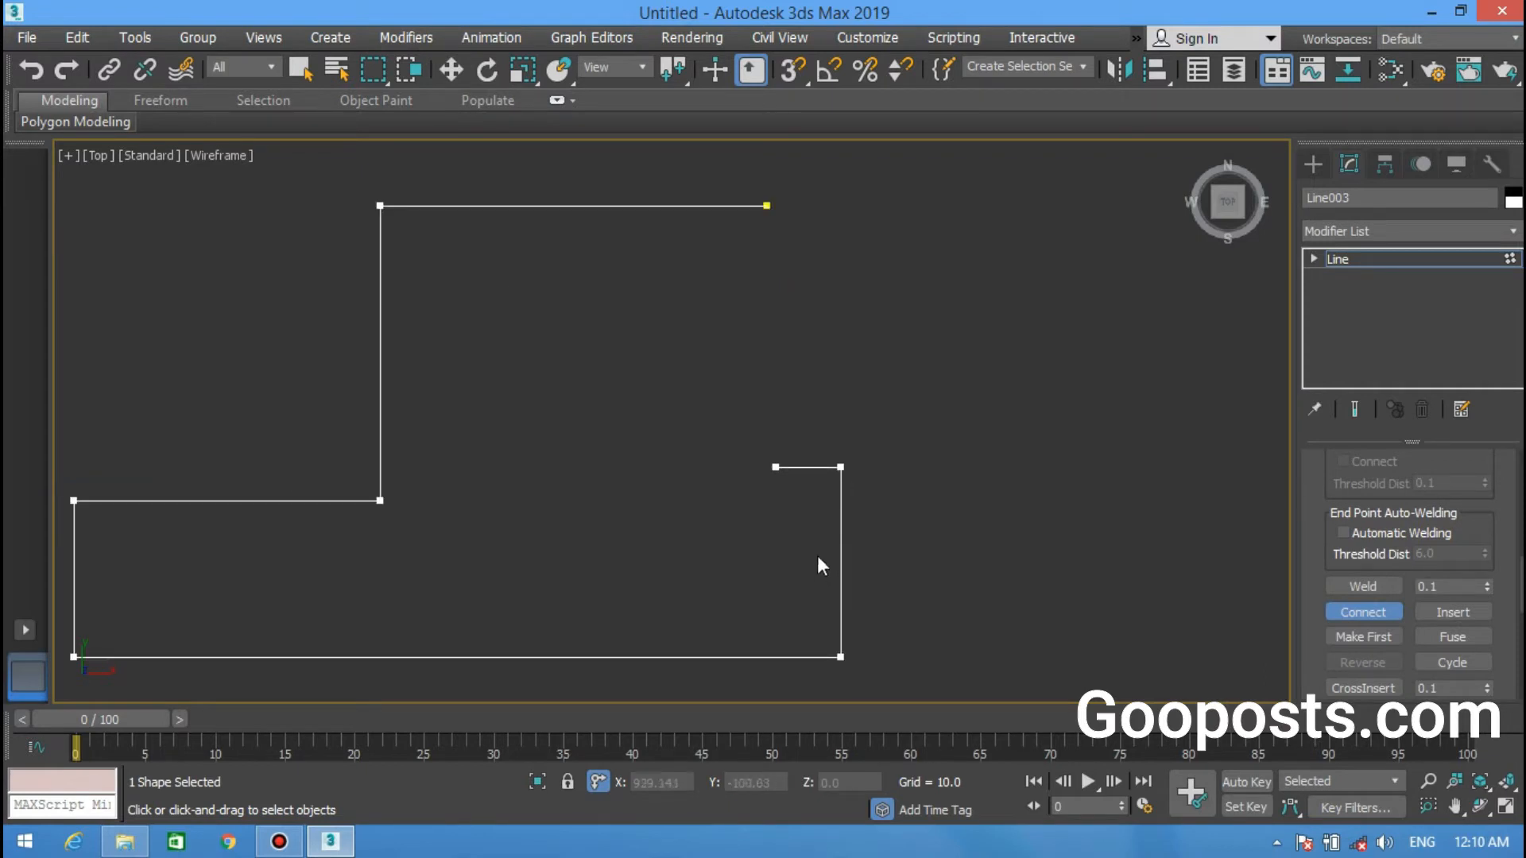
pyautogui.moveTo(842, 429); pyautogui.dragTo(751, 509, button='middle')
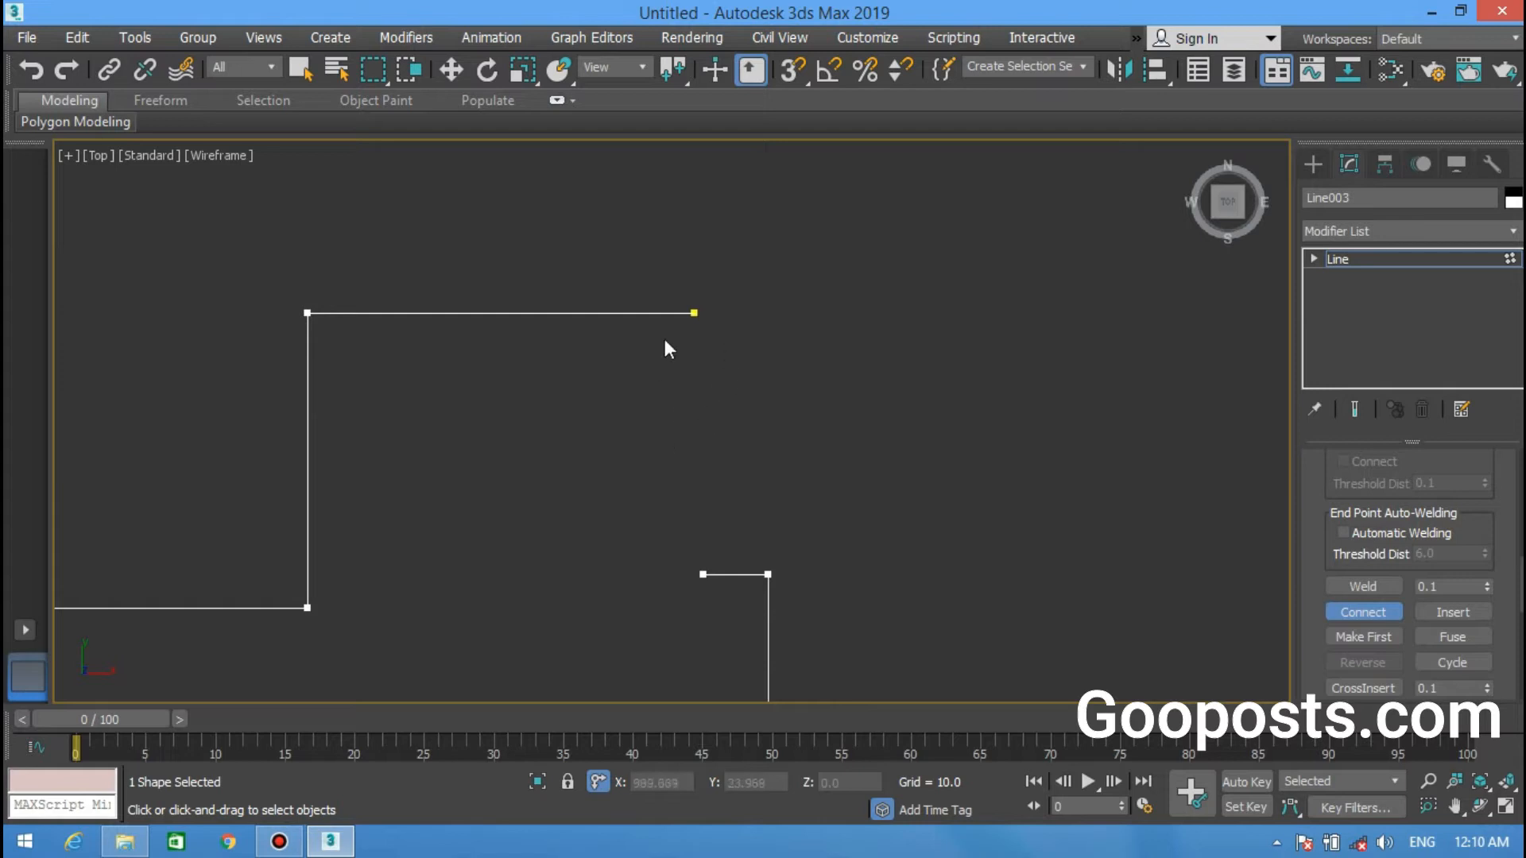
pyautogui.moveTo(699, 401); pyautogui.dragTo(703, 574)
pyautogui.moveTo(807, 436); pyautogui.dragTo(805, 401, button='middle')
pyautogui.rightClick(804, 400)
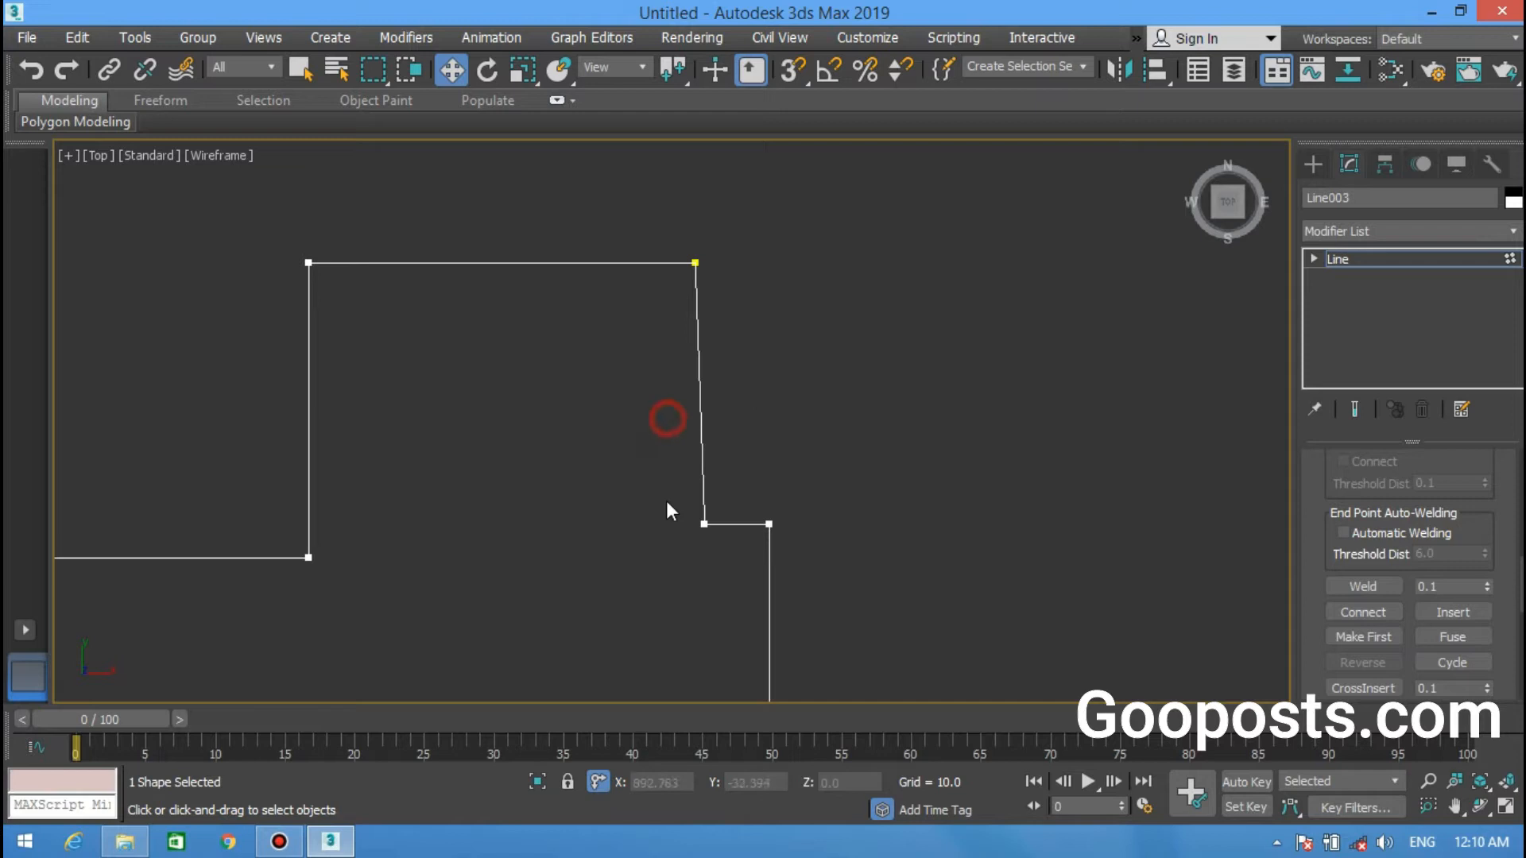
# Step: Examine the two vertices at the ends of the connecting segment to compare their alignment
pyautogui.moveTo(704, 570); pyautogui.dragTo(706, 569)
pyautogui.scroll(2, 662, 404)
pyautogui.click(647, 513)
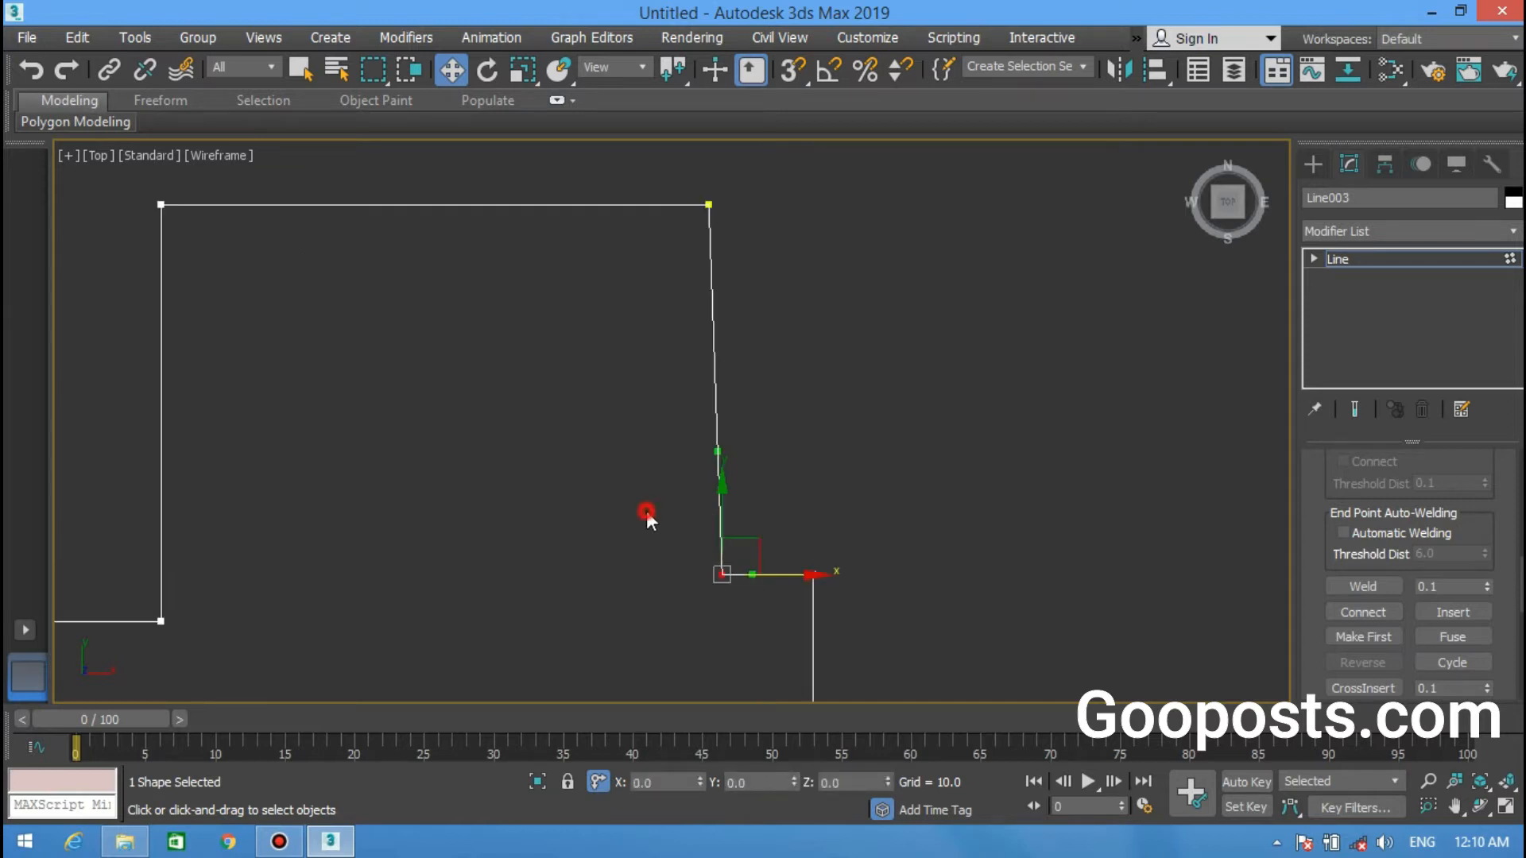
pyautogui.click(722, 574)
pyautogui.click(671, 234)
pyautogui.moveTo(667, 177); pyautogui.dragTo(717, 213)
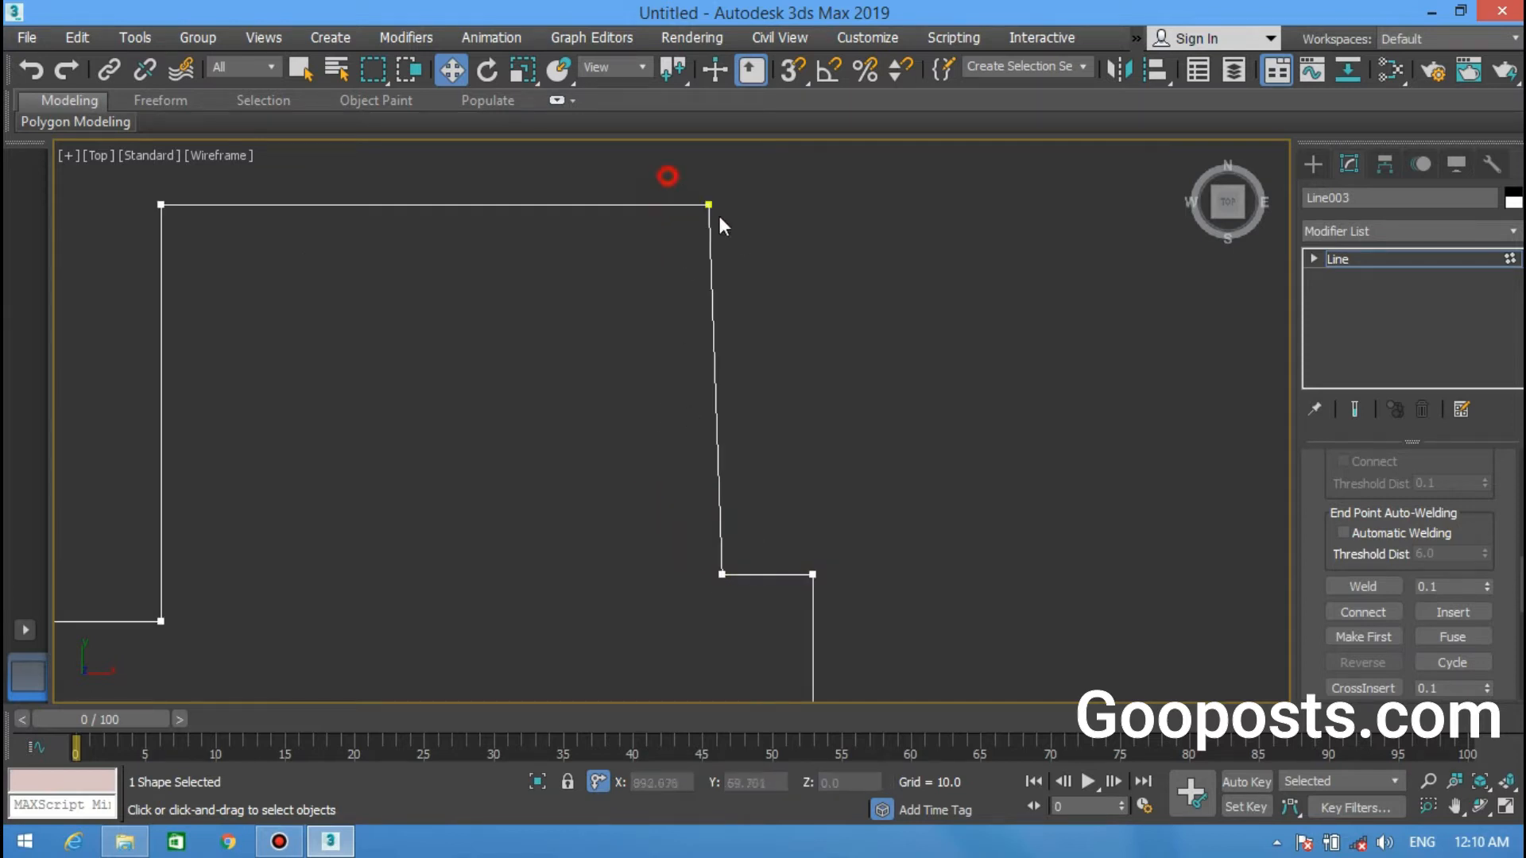
pyautogui.click(721, 573)
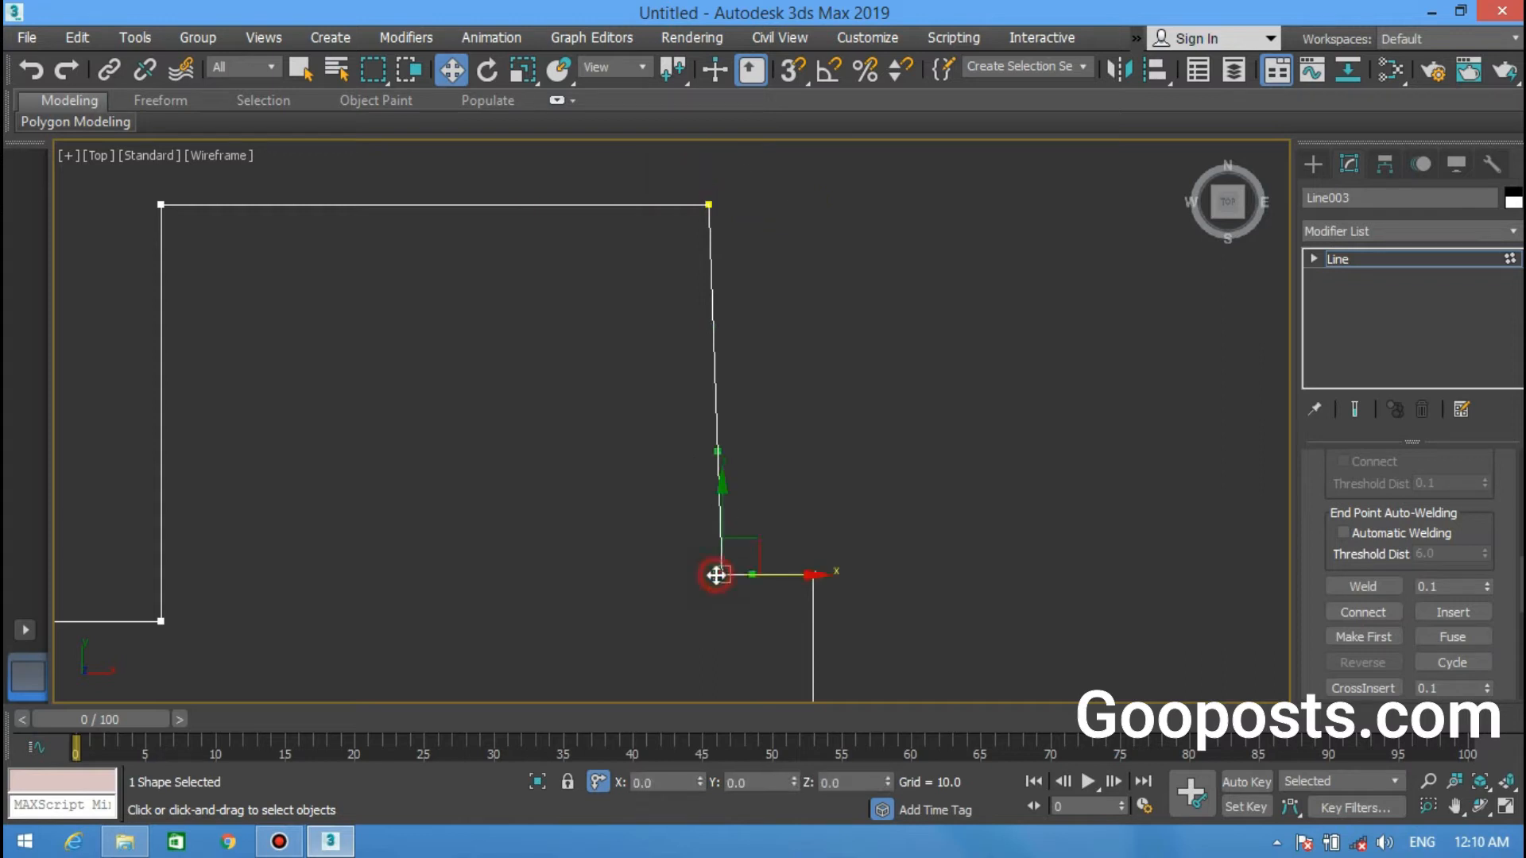
pyautogui.moveTo(692, 185); pyautogui.dragTo(736, 227)
pyautogui.moveTo(693, 214); pyautogui.dragTo(695, 254, button='middle')
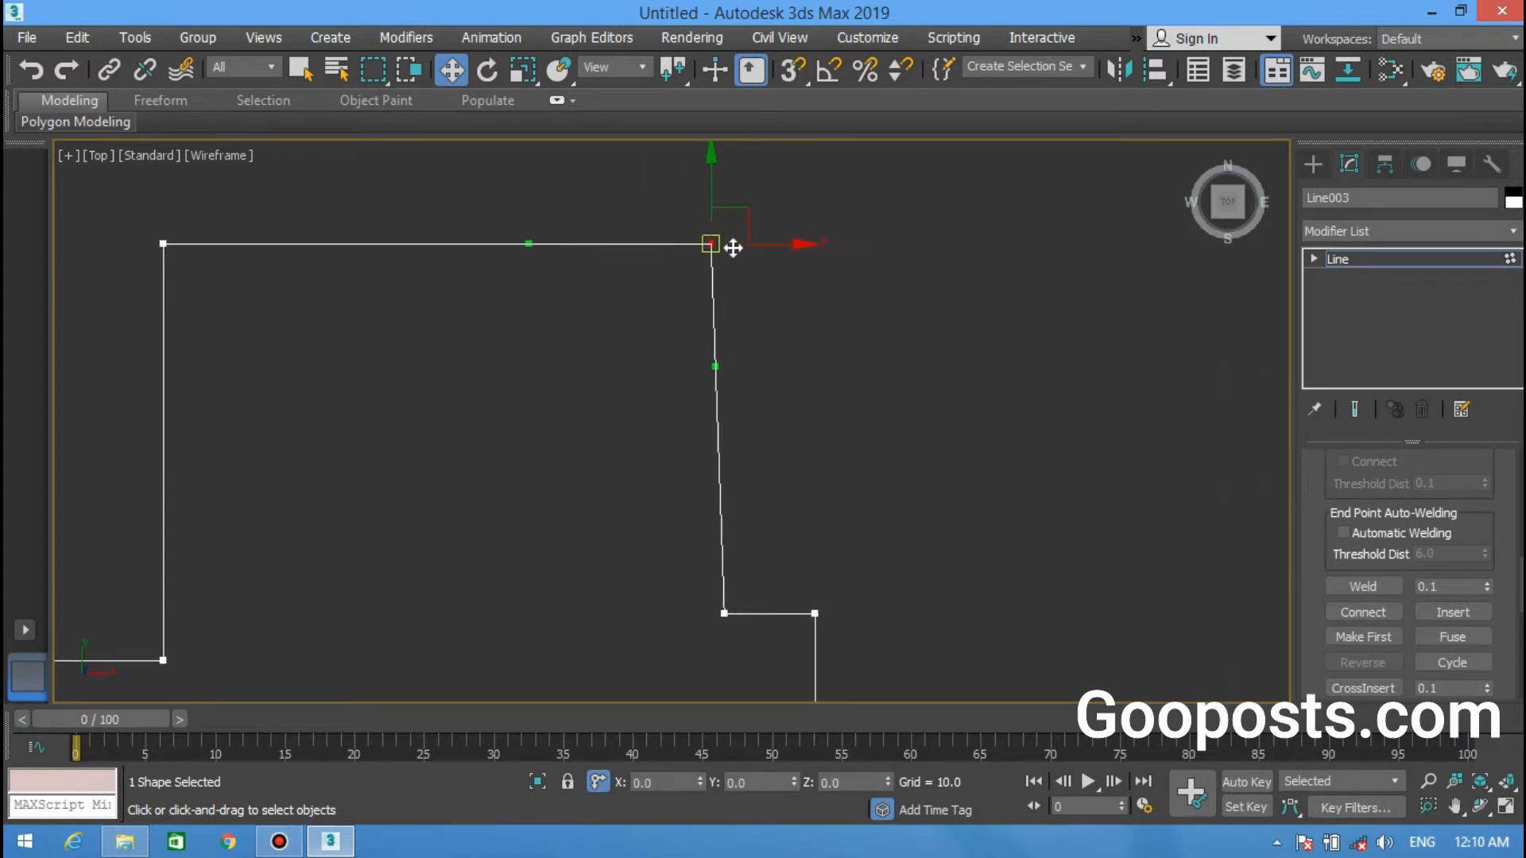
# Step: Nudge the connecting segment's lower vertex along X, undoing the stray move, to increase the segment's slant
pyautogui.click(722, 611)
pyautogui.moveTo(793, 615)
pyautogui.mouseDown()
pyautogui.moveTo(736, 617)
pyautogui.moveTo(796, 618)
pyautogui.mouseUp()
pyautogui.moveTo(727, 540); pyautogui.dragTo(689, 375)
pyautogui.hotkey('ctrl', 'z')
pyautogui.moveTo(797, 614)
pyautogui.mouseDown()
pyautogui.moveTo(773, 619)
pyautogui.moveTo(811, 614)
pyautogui.moveTo(795, 619)
pyautogui.moveTo(801, 602)
pyautogui.mouseUp()
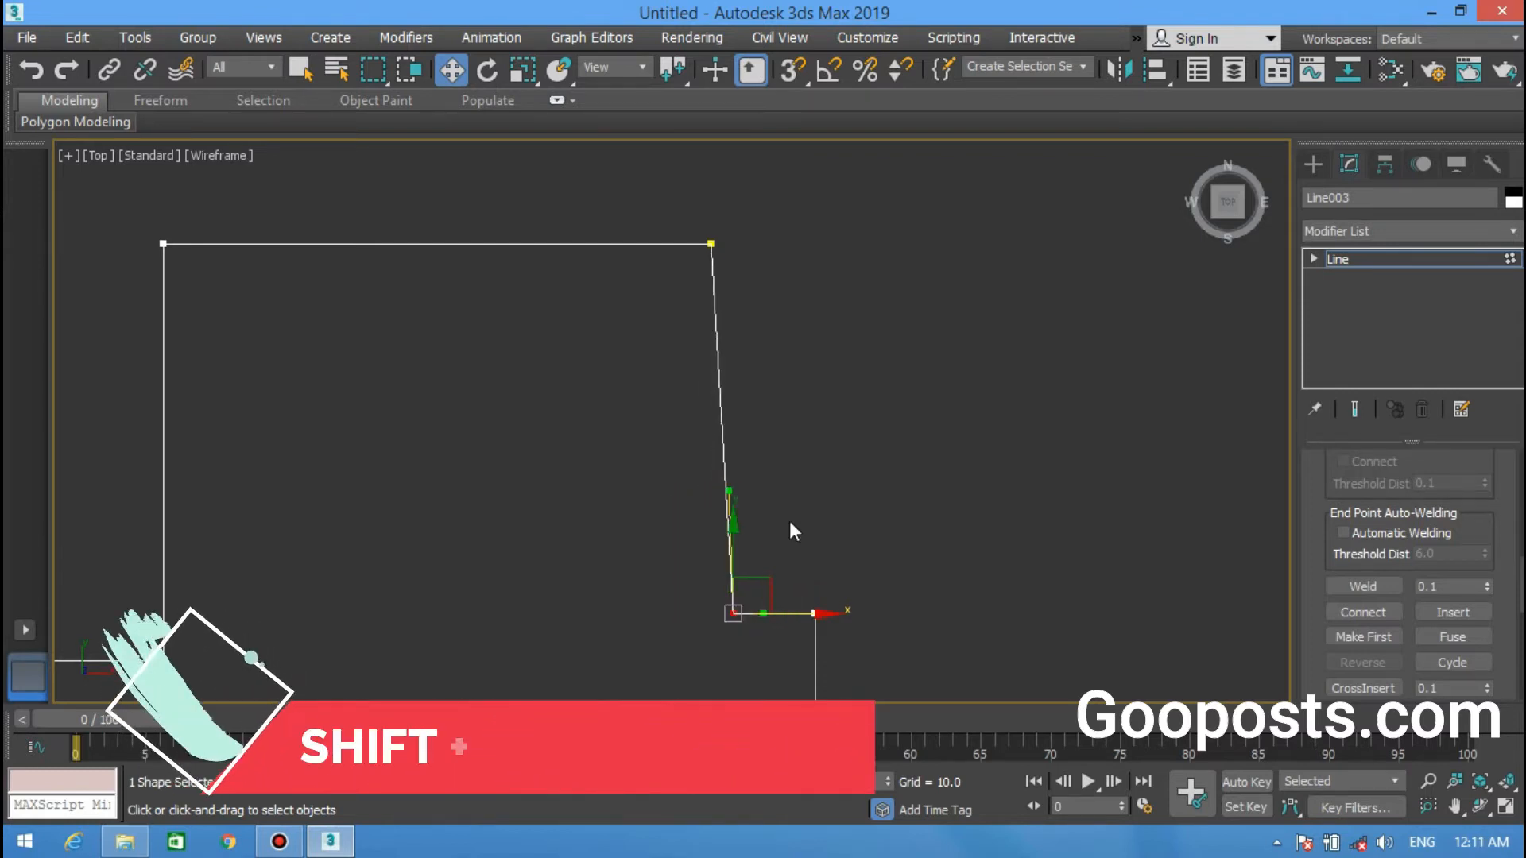
# Step: Select the slanted segment's upper vertex, set the transform type-in to absolute mode and show the grid
pyautogui.click(710, 244)
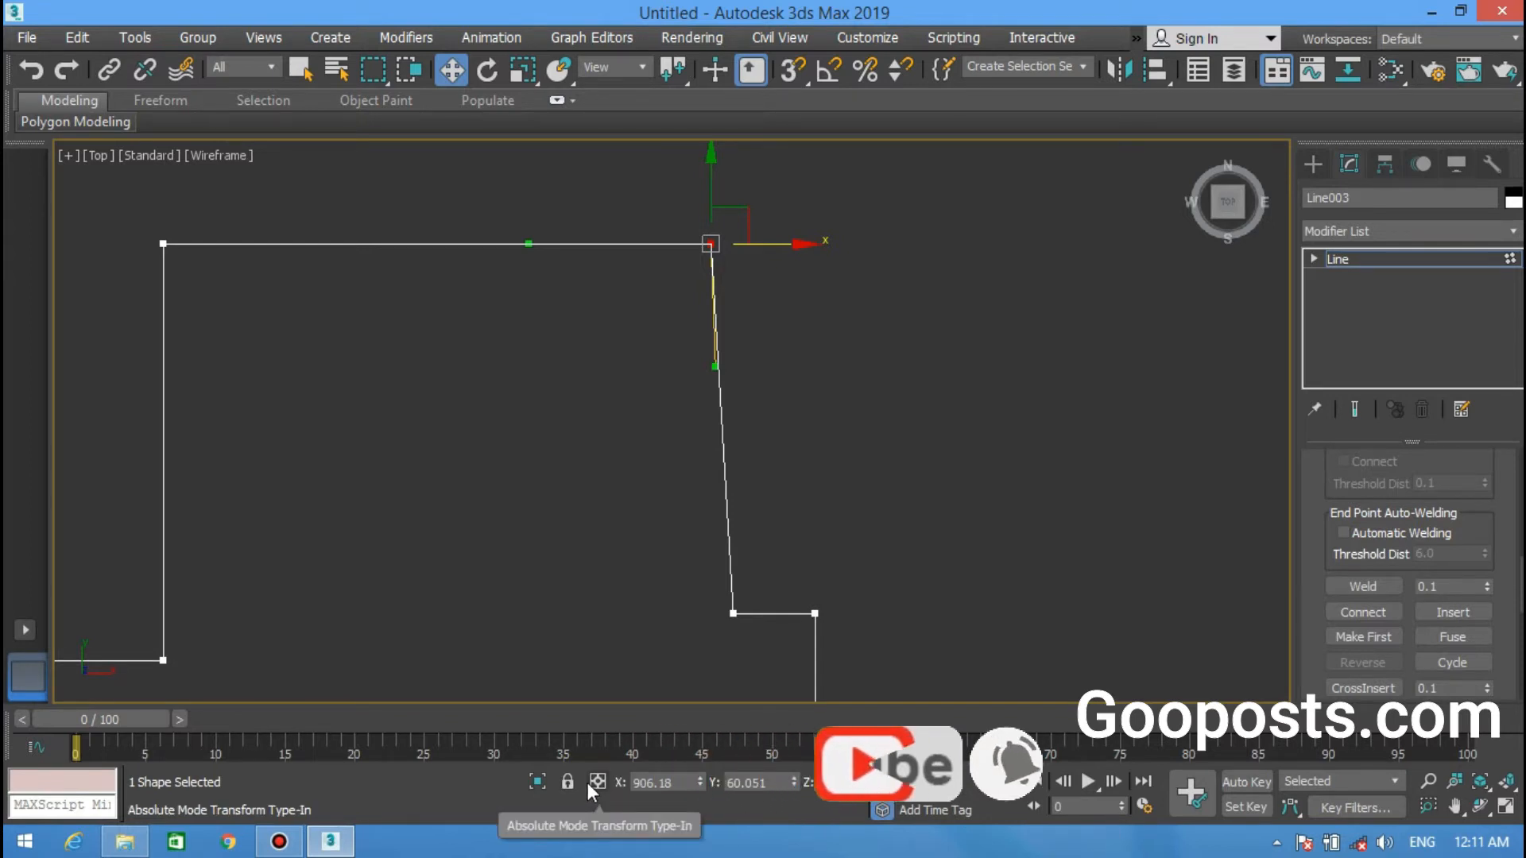
pyautogui.scroll(-2, 596, 565)
pyautogui.scroll(-4, 484, 499)
pyautogui.scroll(3, 590, 505)
pyautogui.scroll(2, 669, 503)
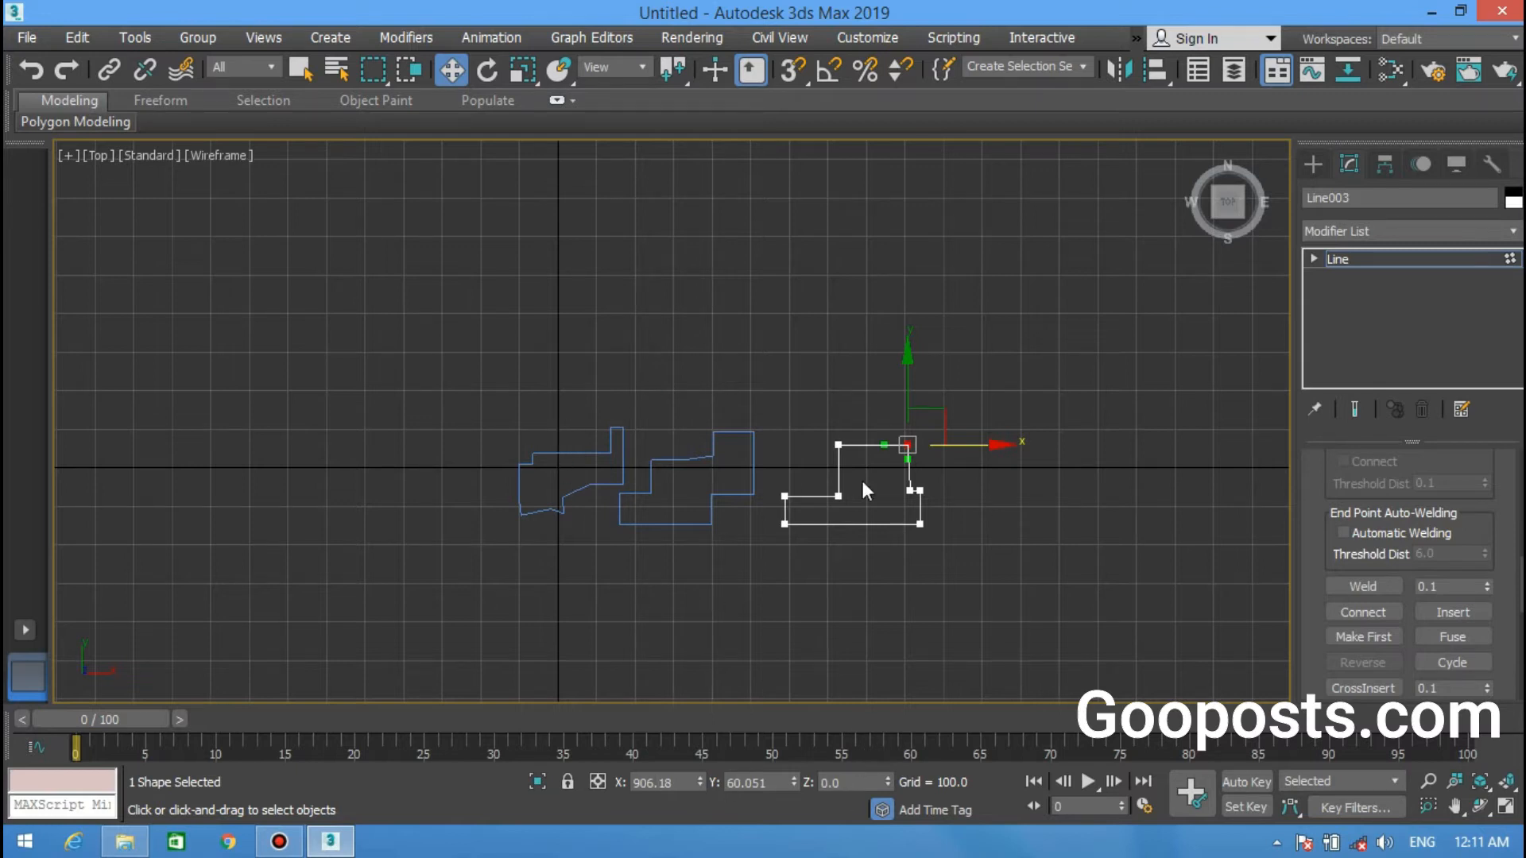
pyautogui.moveTo(832, 504); pyautogui.dragTo(761, 526, button='middle')
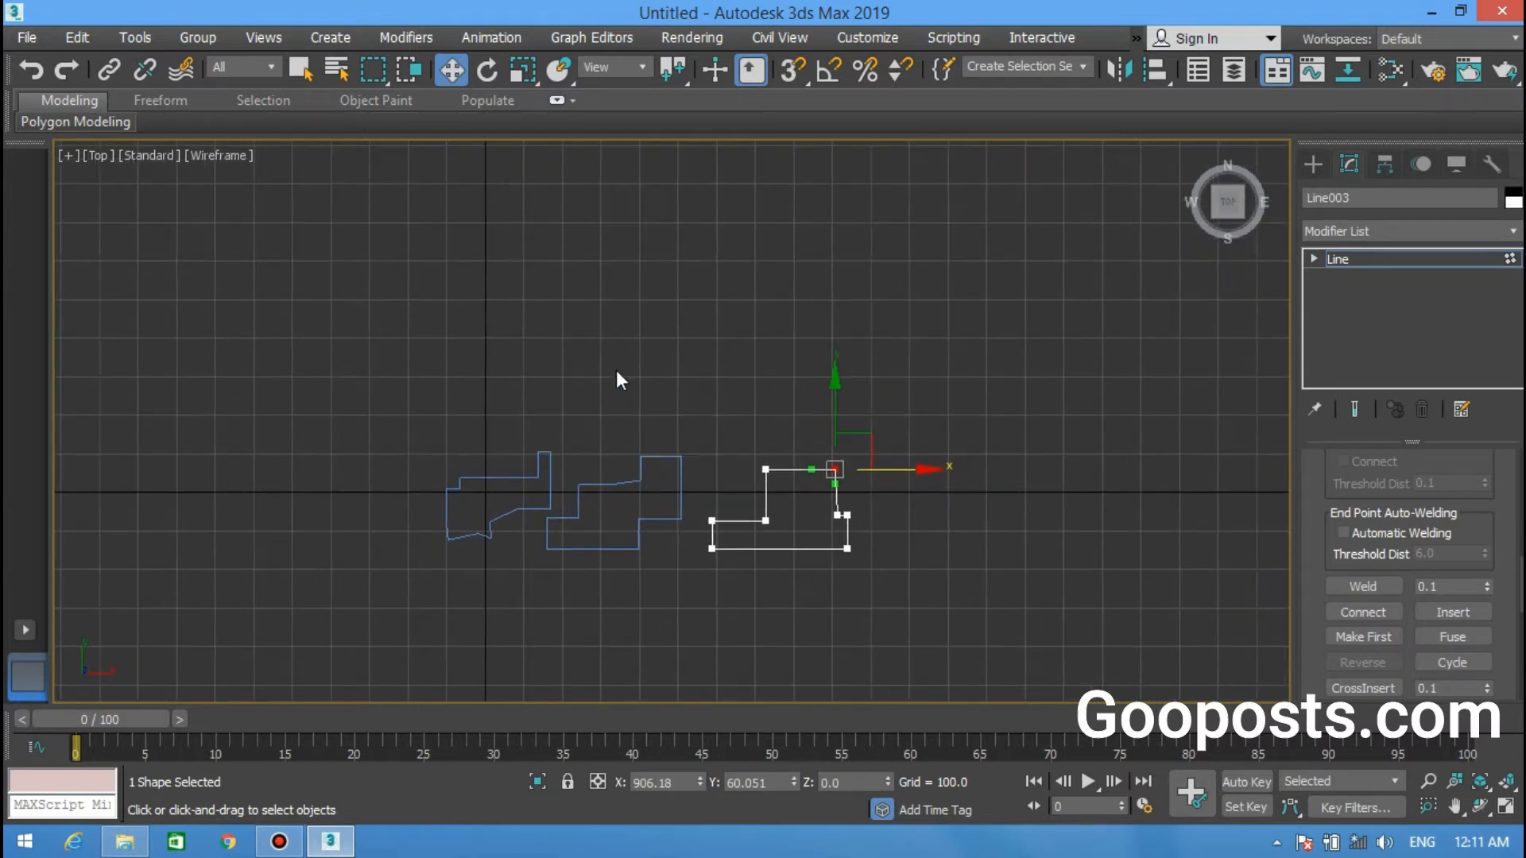
# Step: Copy the absolute X coordinate of the slanted segment's selected upper vertex
pyautogui.scroll(4, 565, 452)
pyautogui.moveTo(1098, 476); pyautogui.dragTo(665, 326, button='middle')
pyautogui.scroll(10, 620, 449)
pyautogui.scroll(2, 623, 470)
pyautogui.scroll(-3, 664, 327)
pyautogui.moveTo(579, 395); pyautogui.dragTo(549, 390, button='middle')
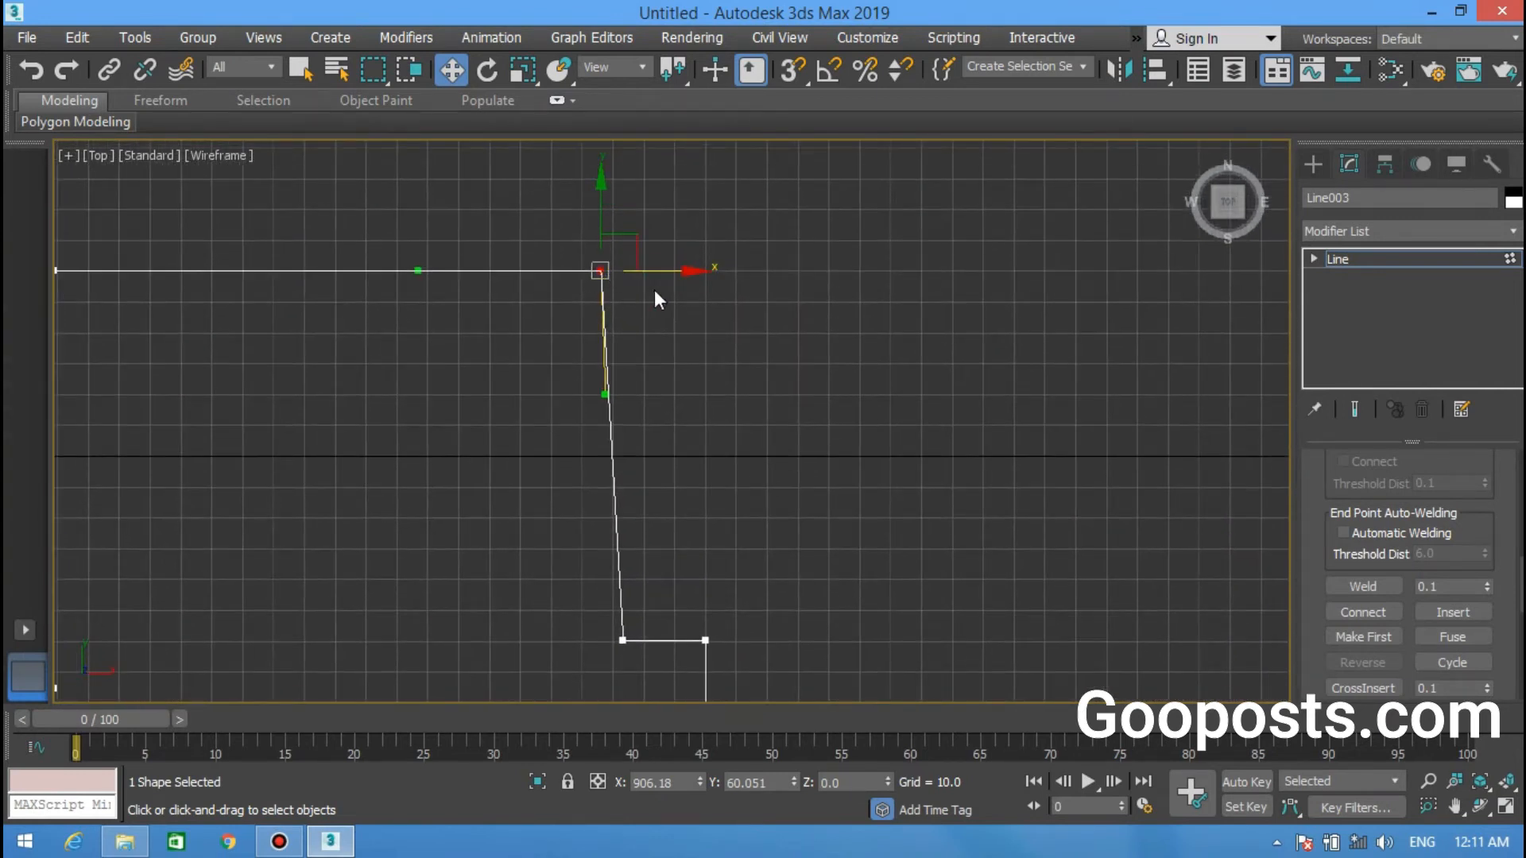
pyautogui.doubleClick(666, 783)
pyautogui.rightClick(662, 773)
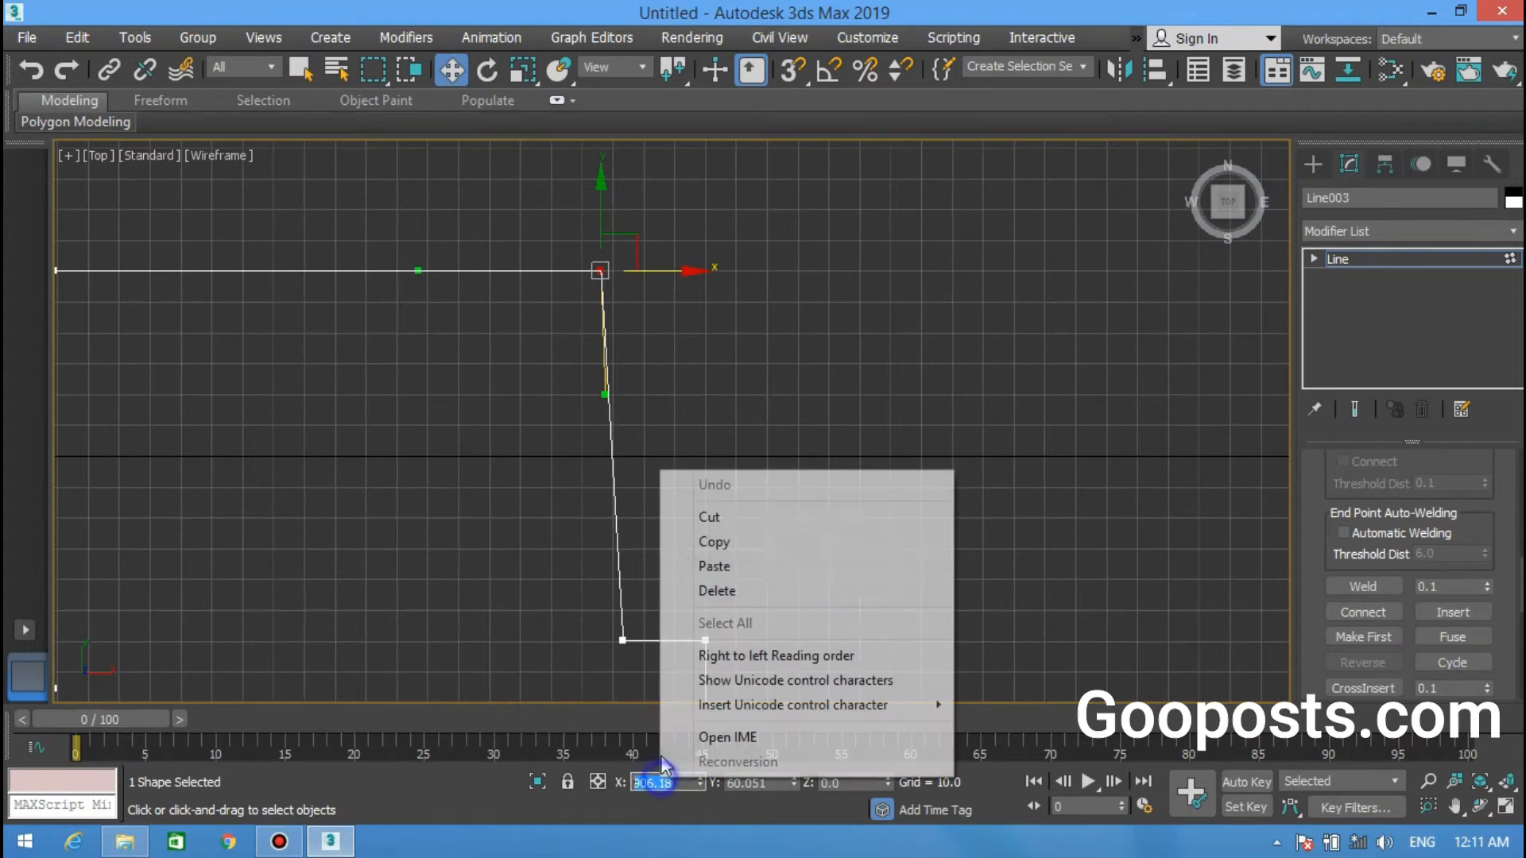
pyautogui.click(694, 543)
# Step: Paste the copied X coordinate, 906.18, onto the segment's lower vertex to line it up vertically with the upper one
pyautogui.click(622, 640)
pyautogui.scroll(2, 651, 636)
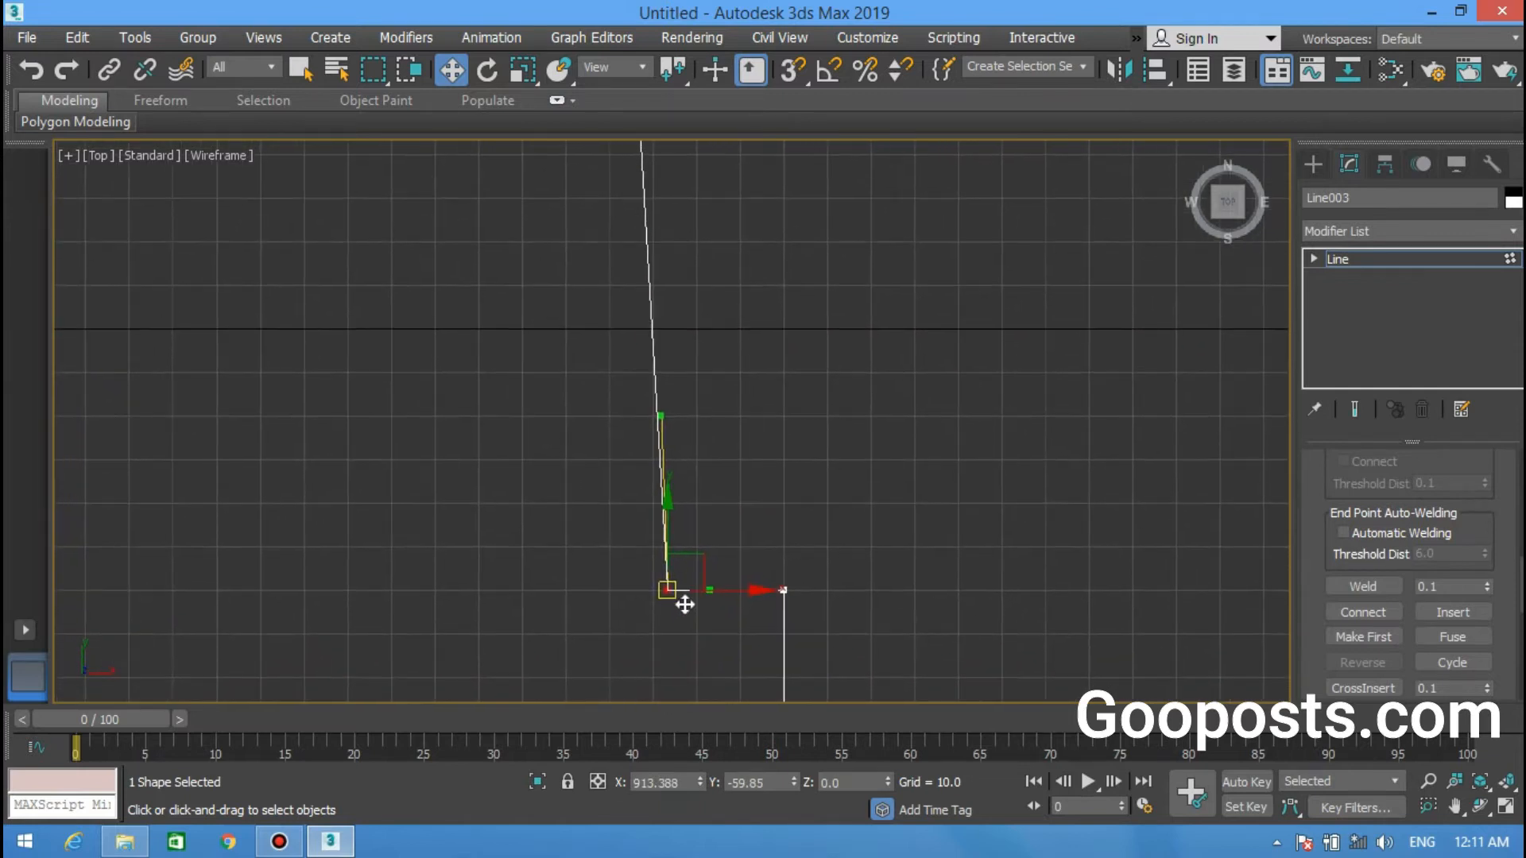
pyautogui.click(679, 784)
pyautogui.rightClick(642, 783)
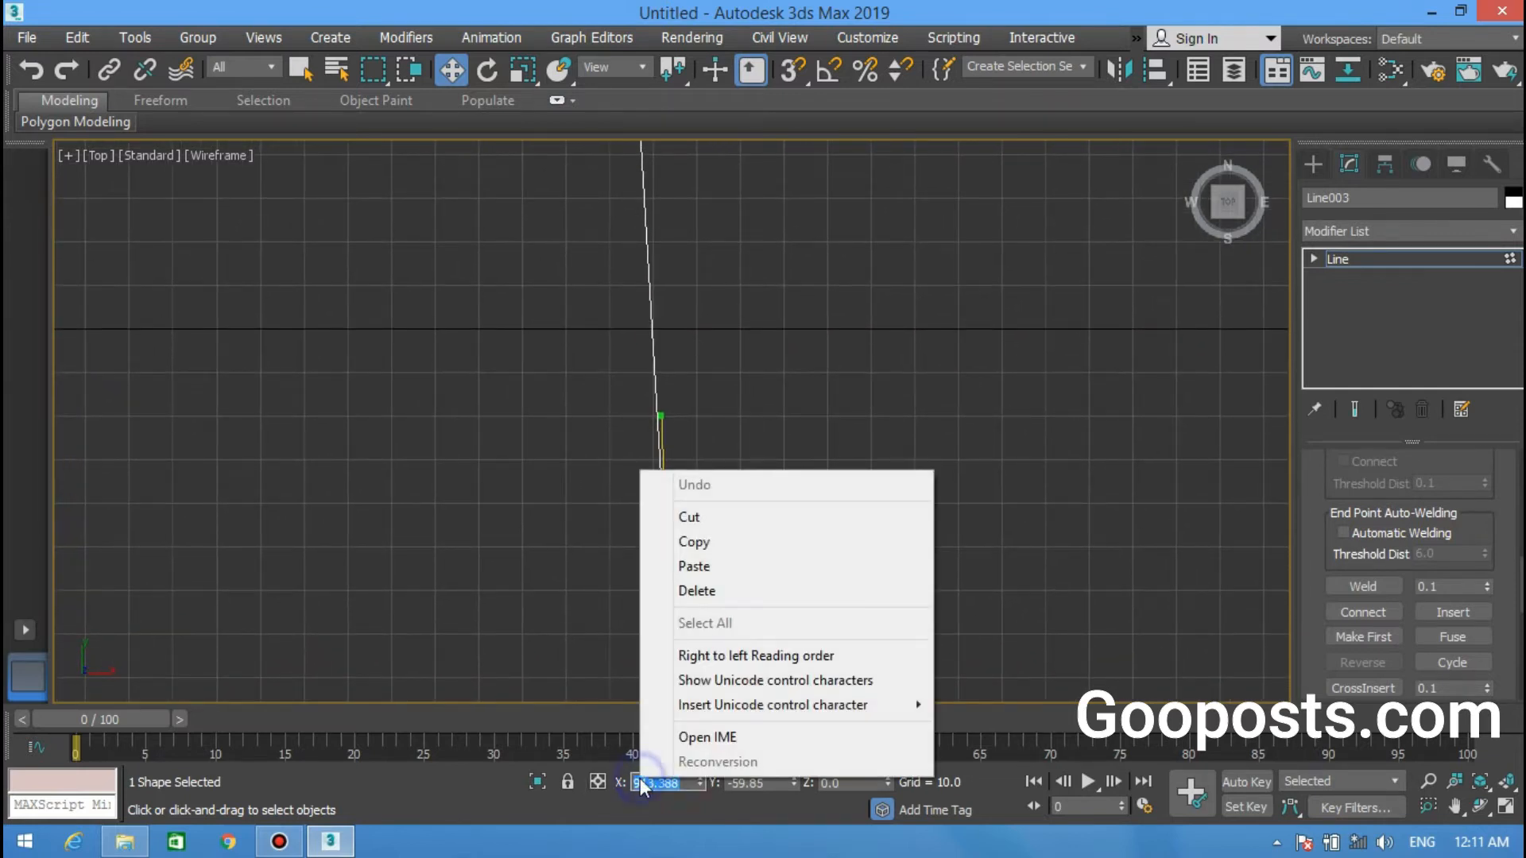
pyautogui.click(690, 566)
pyautogui.scroll(-3, 634, 552)
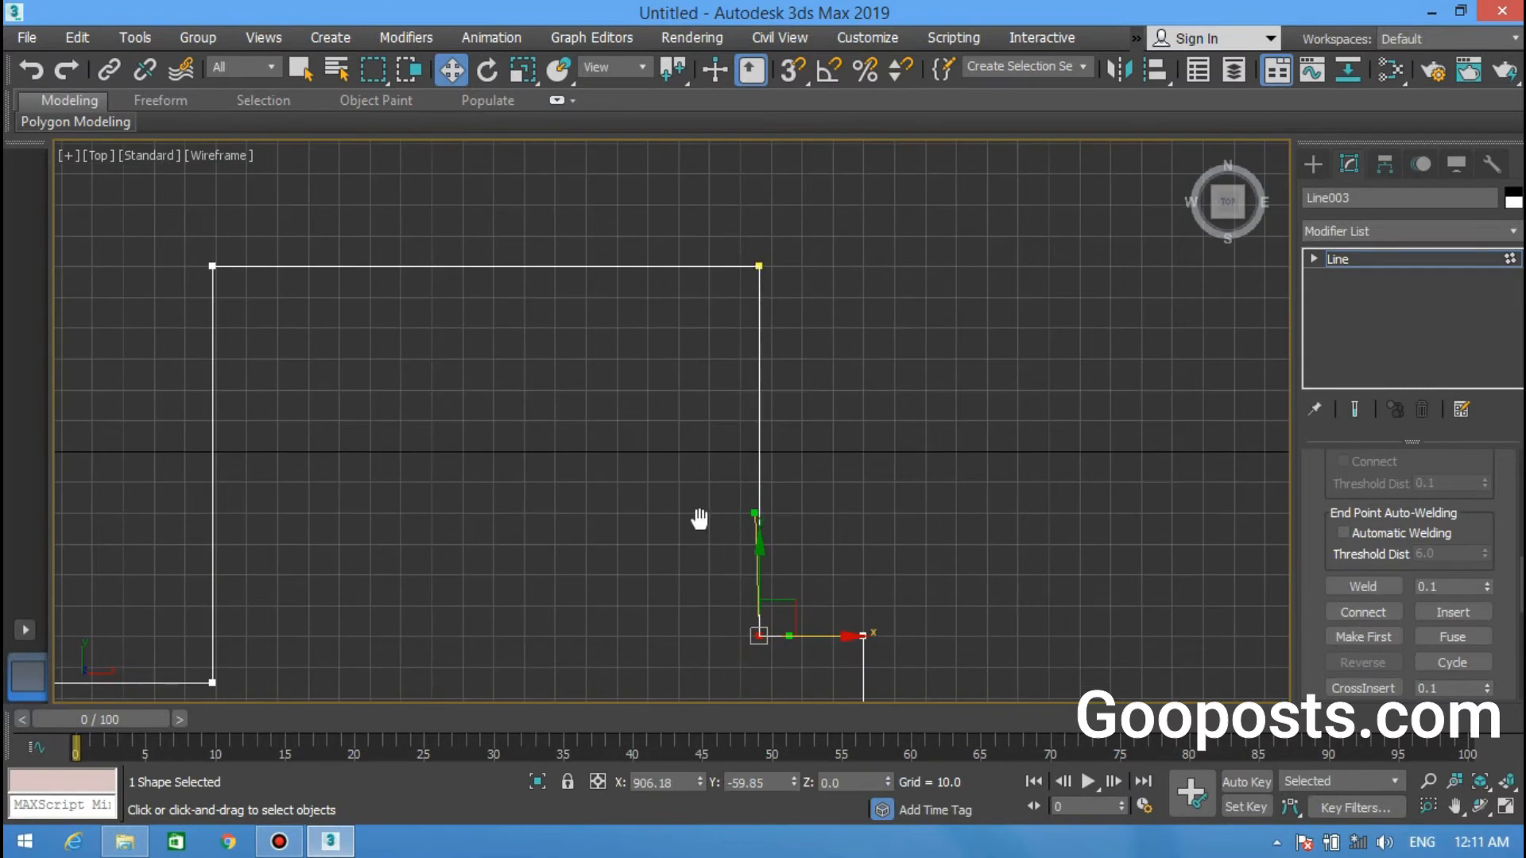
pyautogui.moveTo(704, 521); pyautogui.dragTo(606, 427, button='middle')
pyautogui.moveTo(653, 515); pyautogui.dragTo(722, 516, button='middle')
# Step: Bend the straightened segment into an inward curve using the lower vertex's Bezier handle, and inspect the available vertex types
pyautogui.click(667, 526)
pyautogui.scroll(3, 723, 545)
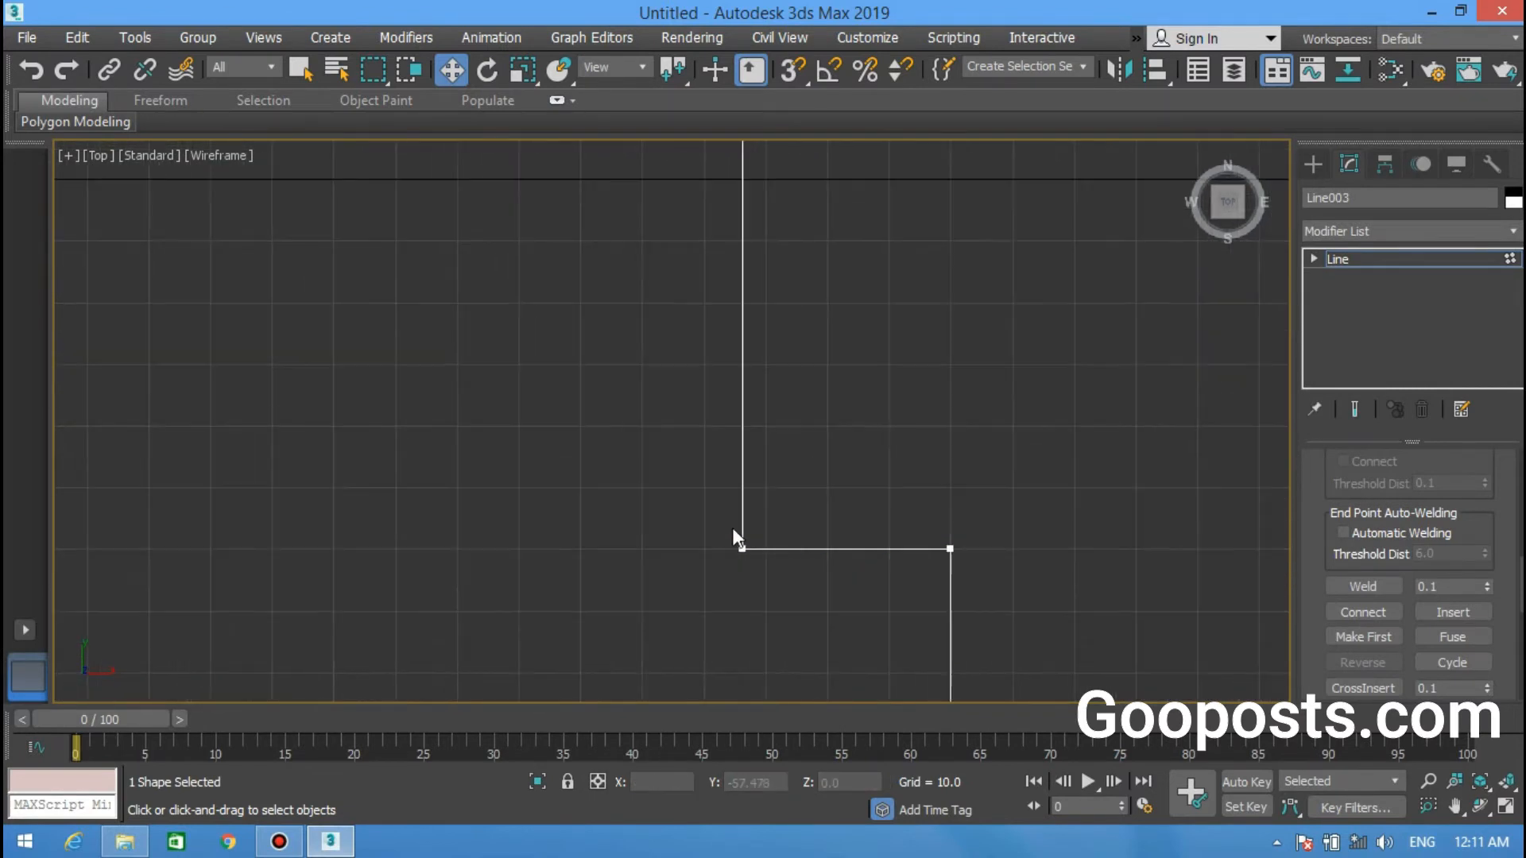
pyautogui.click(742, 548)
pyautogui.moveTo(698, 595); pyautogui.dragTo(731, 621, button='middle')
pyautogui.moveTo(765, 332); pyautogui.dragTo(690, 357)
pyautogui.moveTo(834, 298); pyautogui.dragTo(651, 382)
pyautogui.scroll(-3, 746, 560)
pyautogui.moveTo(691, 529)
pyautogui.mouseDown(button='middle')
pyautogui.moveTo(688, 385)
pyautogui.moveTo(617, 535)
pyautogui.moveTo(641, 511)
pyautogui.moveTo(681, 523)
pyautogui.mouseUp(button='middle')
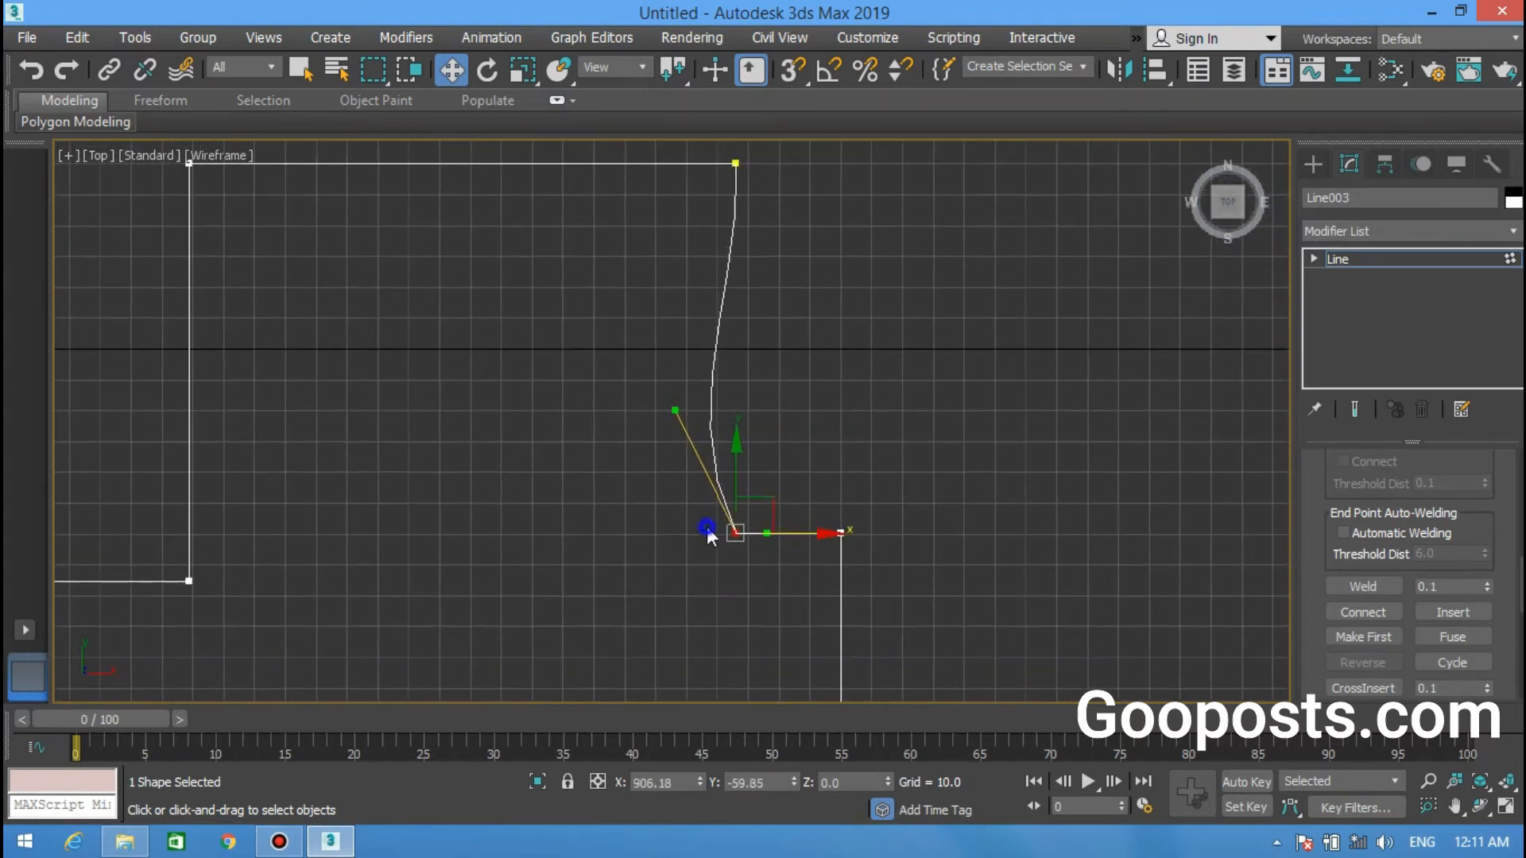
pyautogui.rightClick(706, 524)
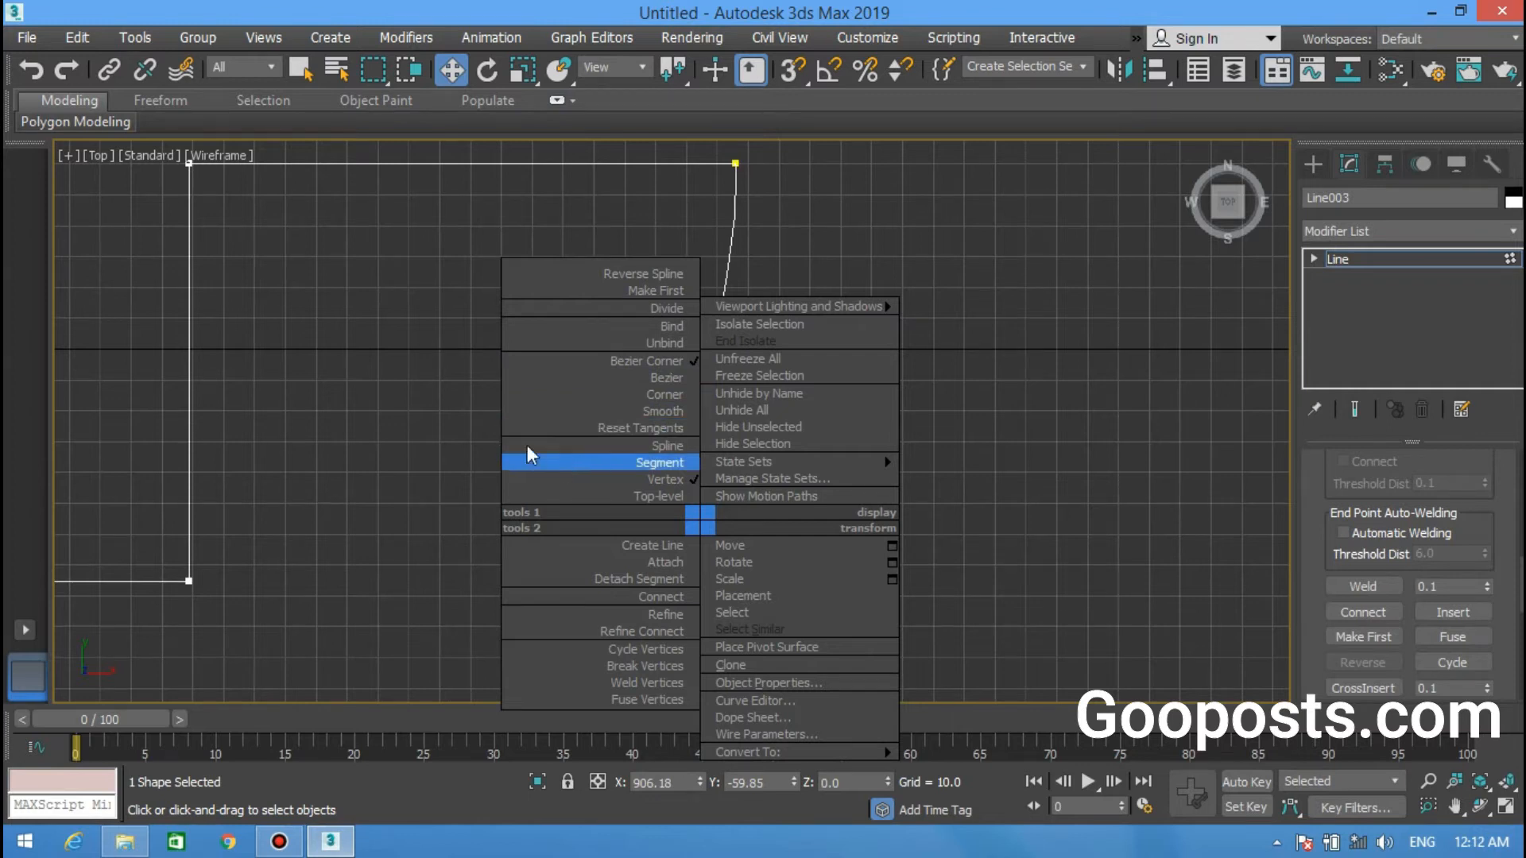
pyautogui.scroll(-2, 798, 564)
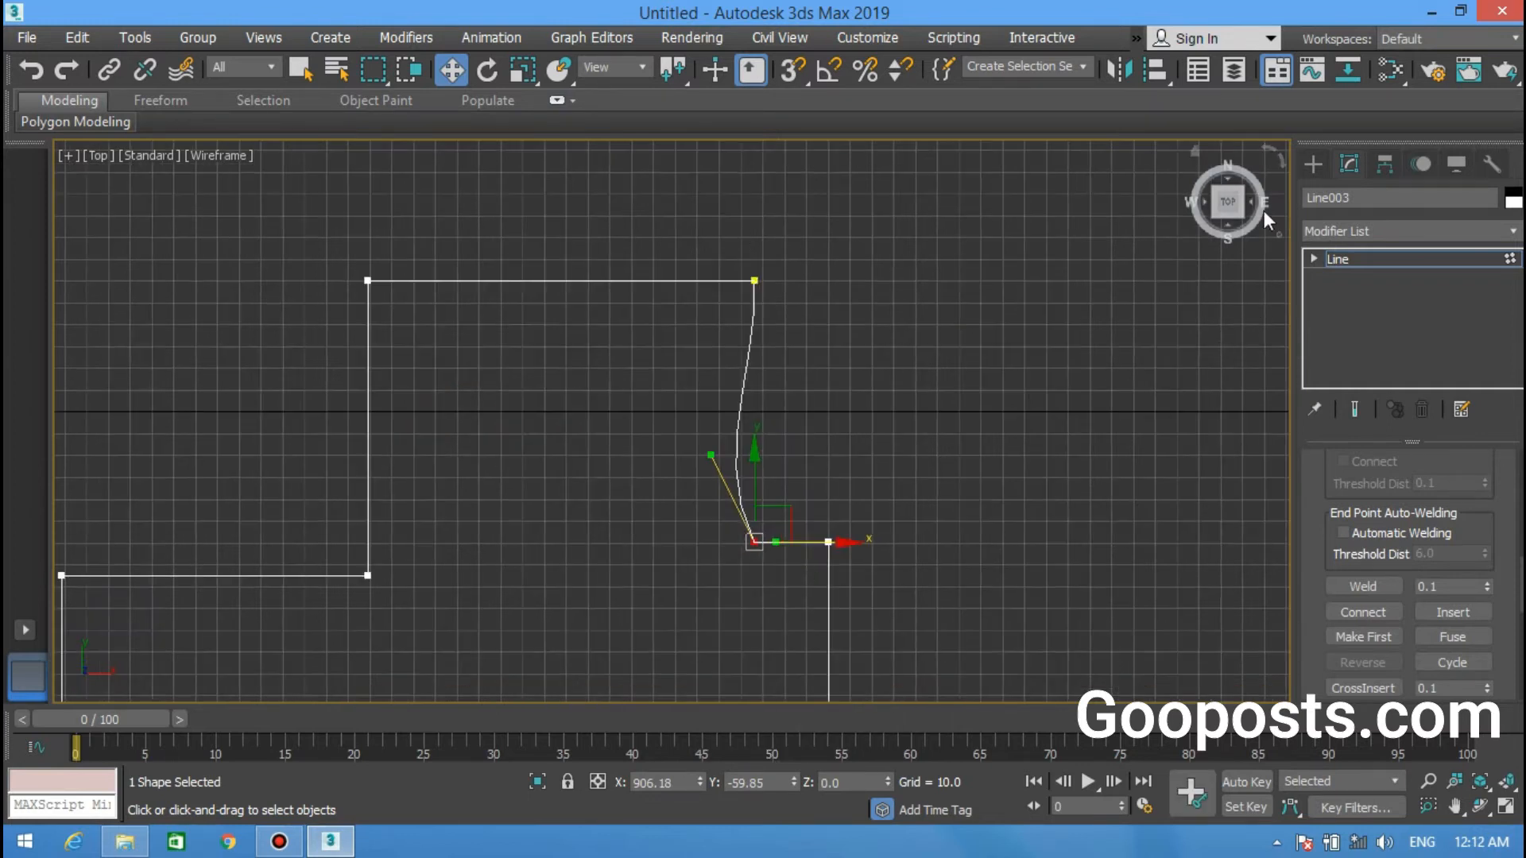
# Step: Start a new Line spline with the drag type set to Bezier
pyautogui.click(1313, 163)
pyautogui.moveTo(725, 501); pyautogui.dragTo(594, 514, button='middle')
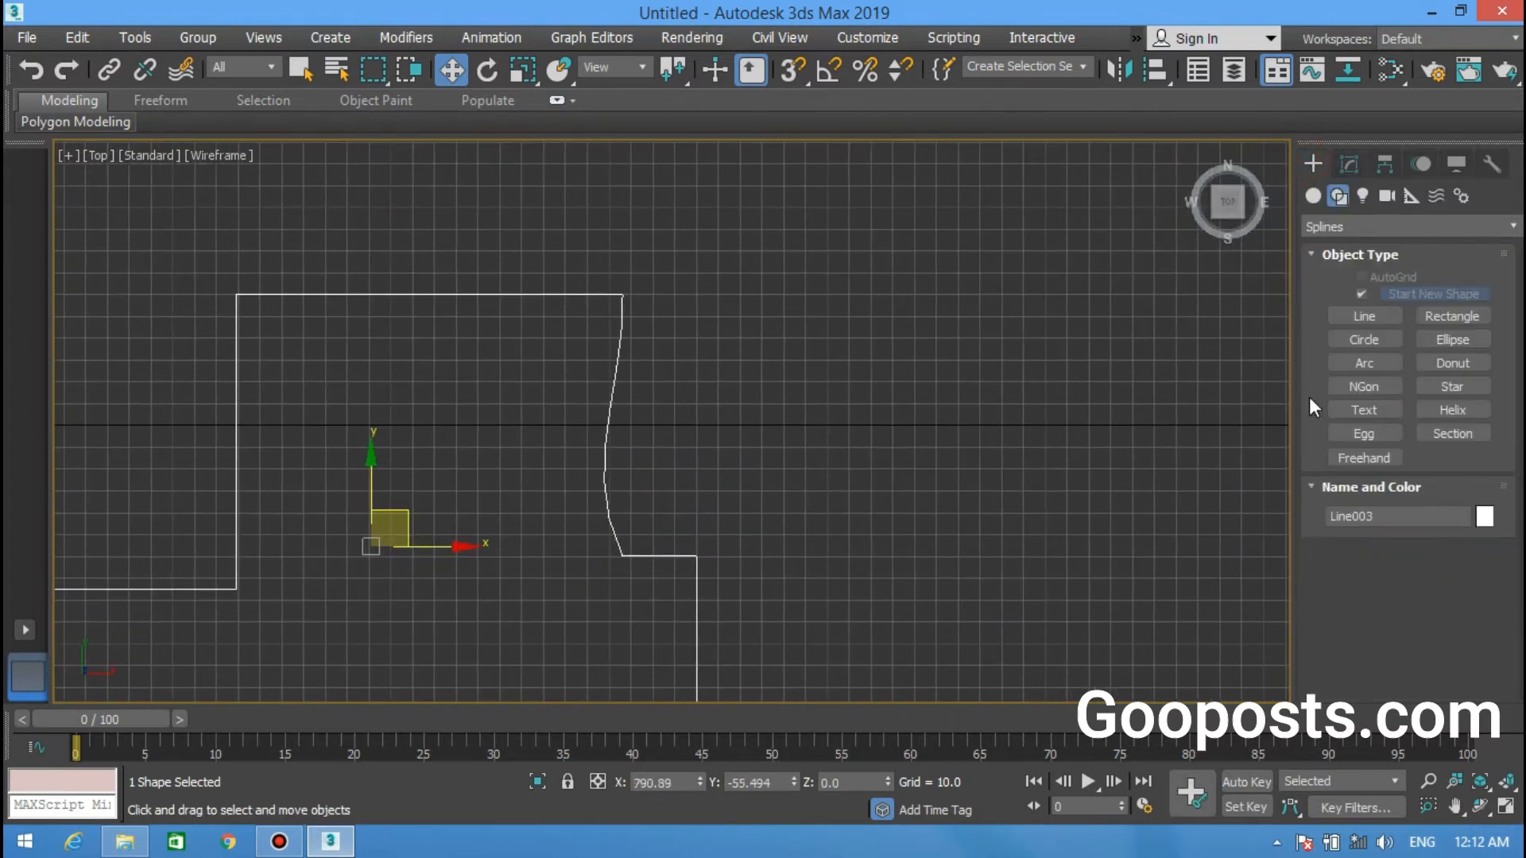
pyautogui.click(1339, 315)
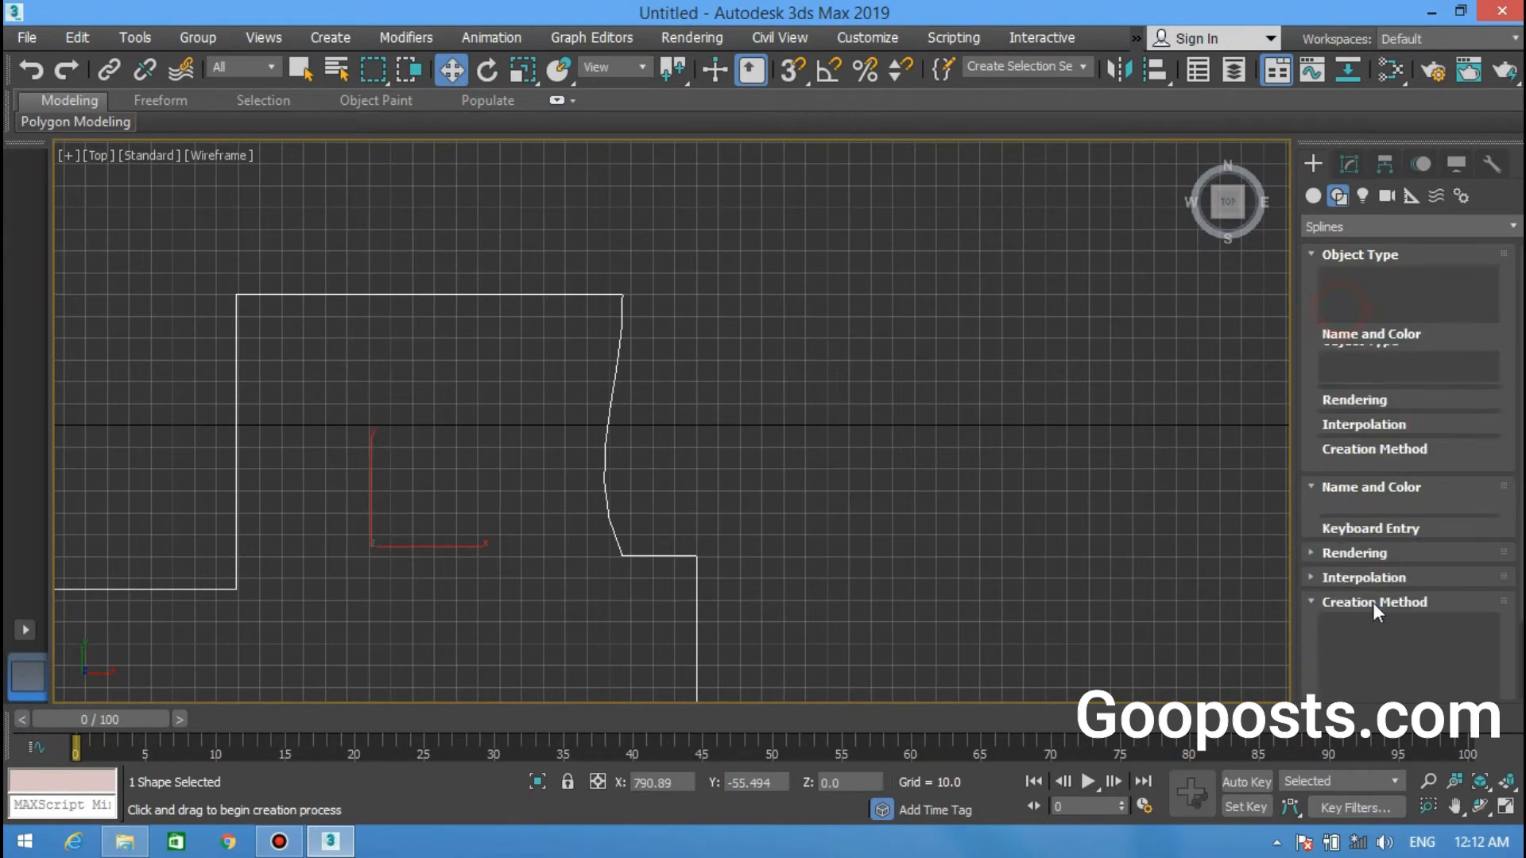
pyautogui.moveTo(1355, 648); pyautogui.dragTo(1343, 553)
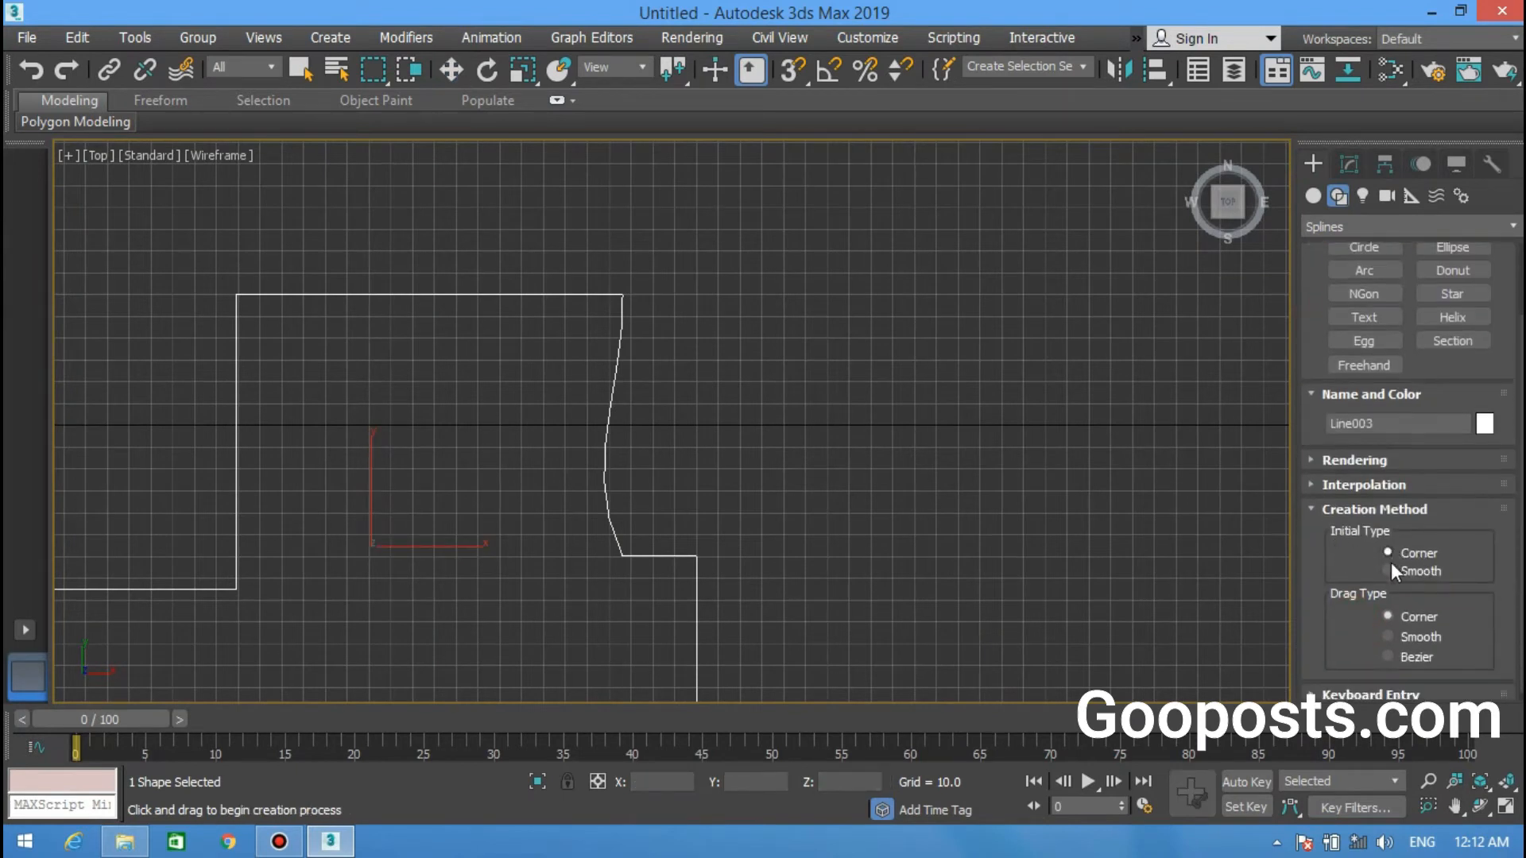
pyautogui.click(1385, 658)
# Step: Draw the new spline's top-left edge, left side and rounded lower-left lobe, ending at a corner point on the lower edge
pyautogui.moveTo(759, 612); pyautogui.dragTo(580, 598, button='middle')
pyautogui.click(1008, 393)
pyautogui.click(836, 394)
pyautogui.click(823, 515)
pyautogui.click(775, 616)
pyautogui.moveTo(728, 614); pyautogui.dragTo(538, 519, button='middle')
pyautogui.moveTo(540, 516); pyautogui.dragTo(538, 556)
pyautogui.click(706, 515)
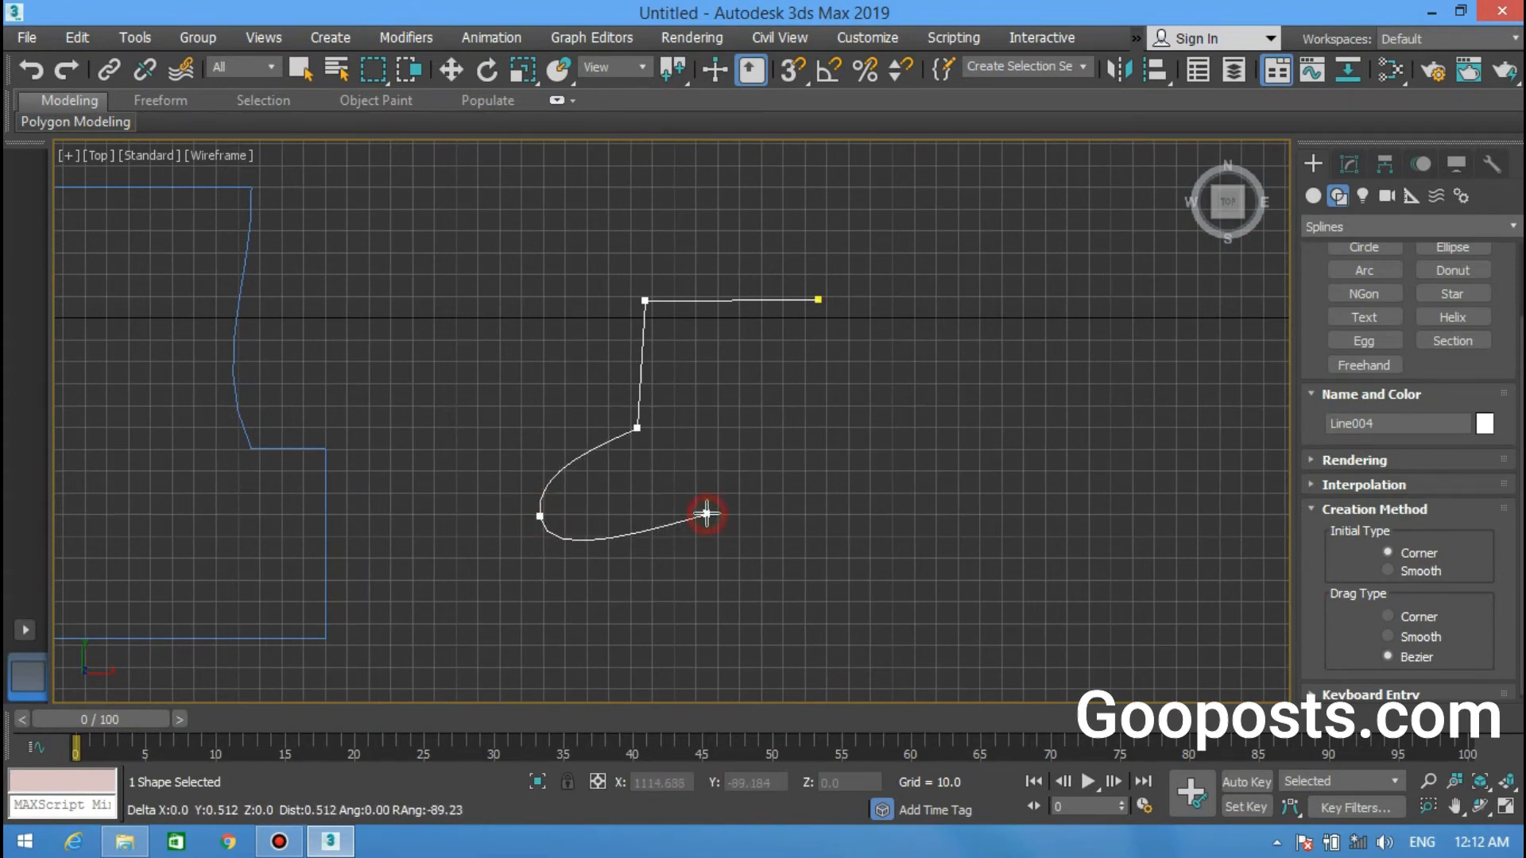
# Step: Continue with a wavy lower edge and the right side back to the start point, close the spline and leave the Line tool
pyautogui.moveTo(847, 569); pyautogui.dragTo(1075, 446)
pyautogui.click(1074, 449)
pyautogui.click(1055, 304)
pyautogui.click(822, 302)
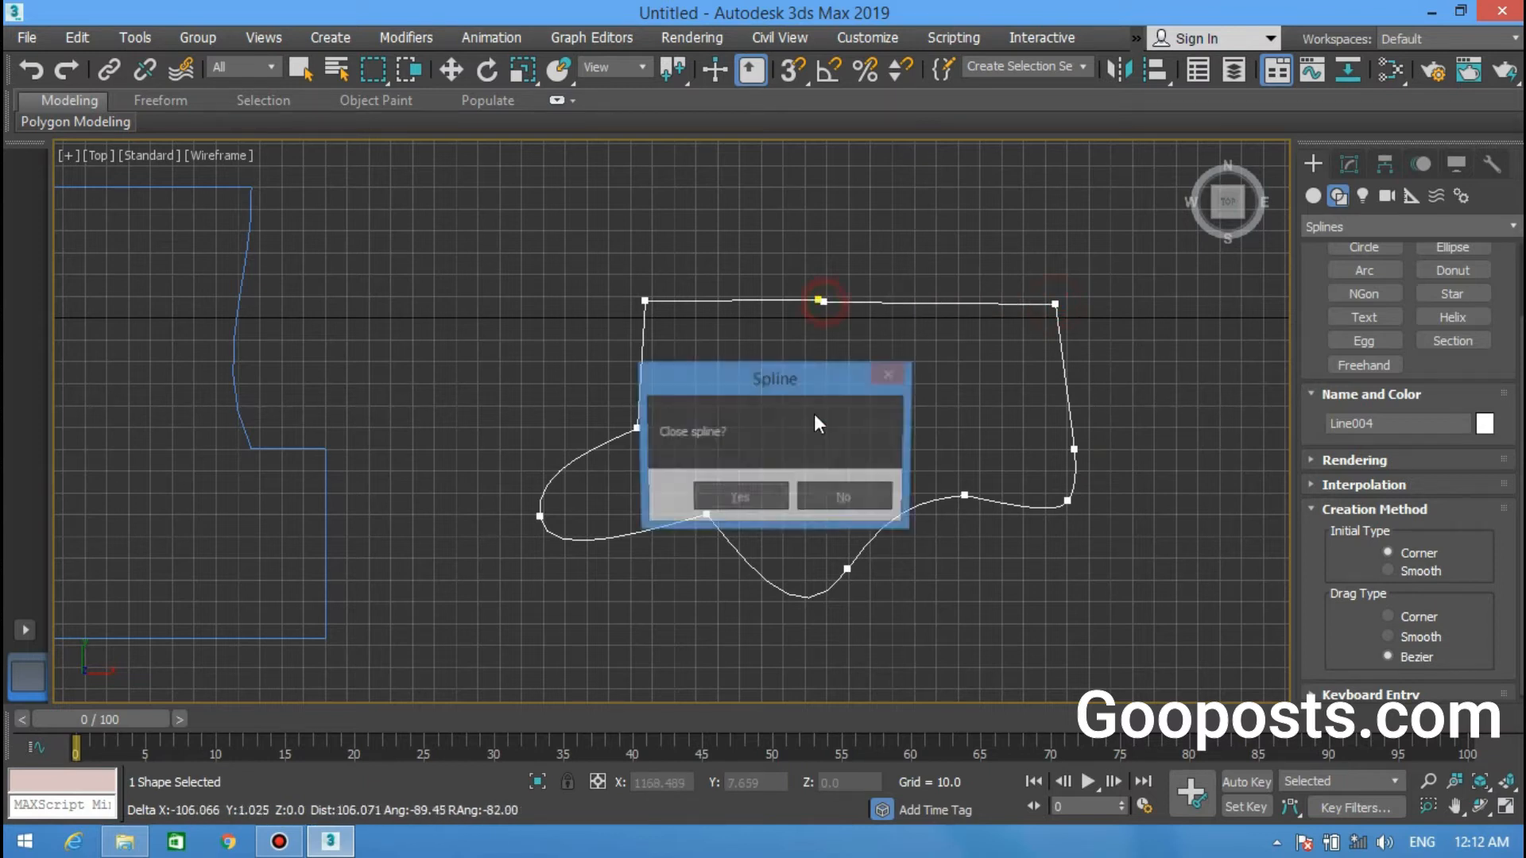
pyautogui.click(740, 494)
pyautogui.rightClick(794, 465)
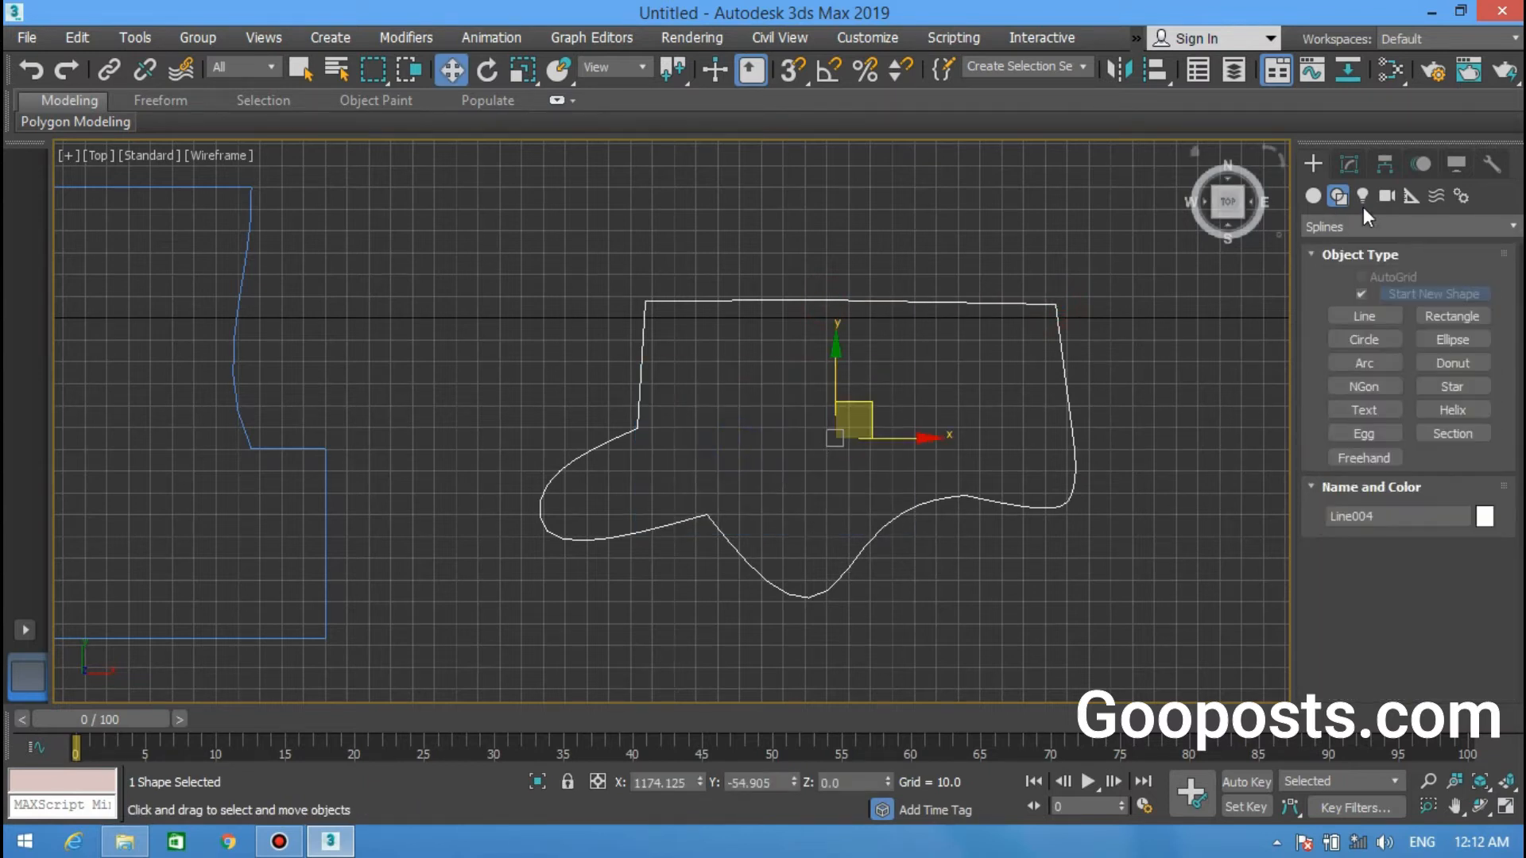
# Step: Enter vertex editing on the new spline and select the corner vertex on its lower edge
pyautogui.click(1349, 164)
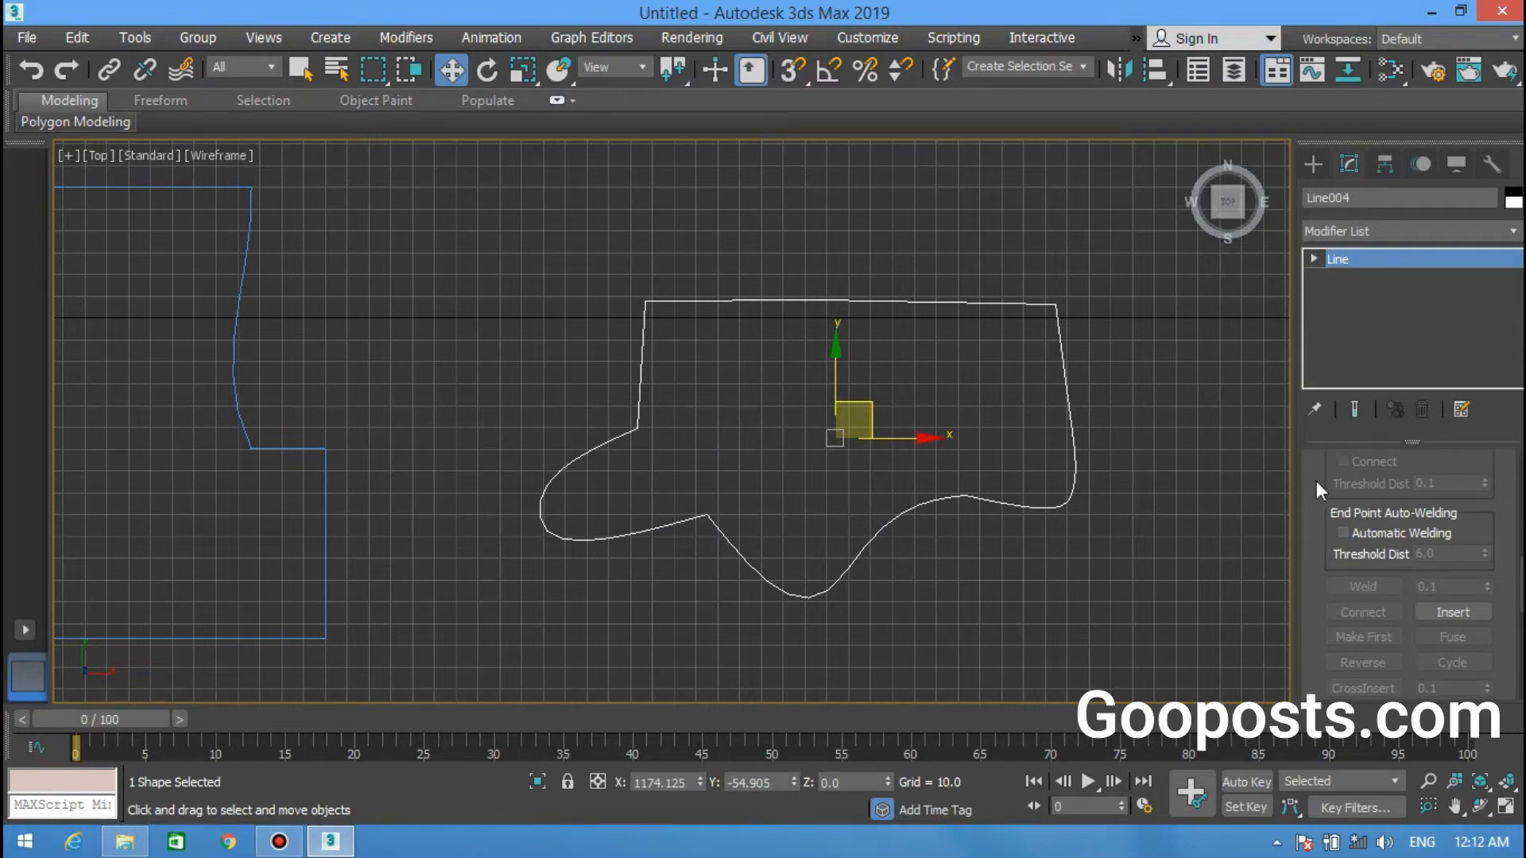
pyautogui.scroll(6, 1383, 534)
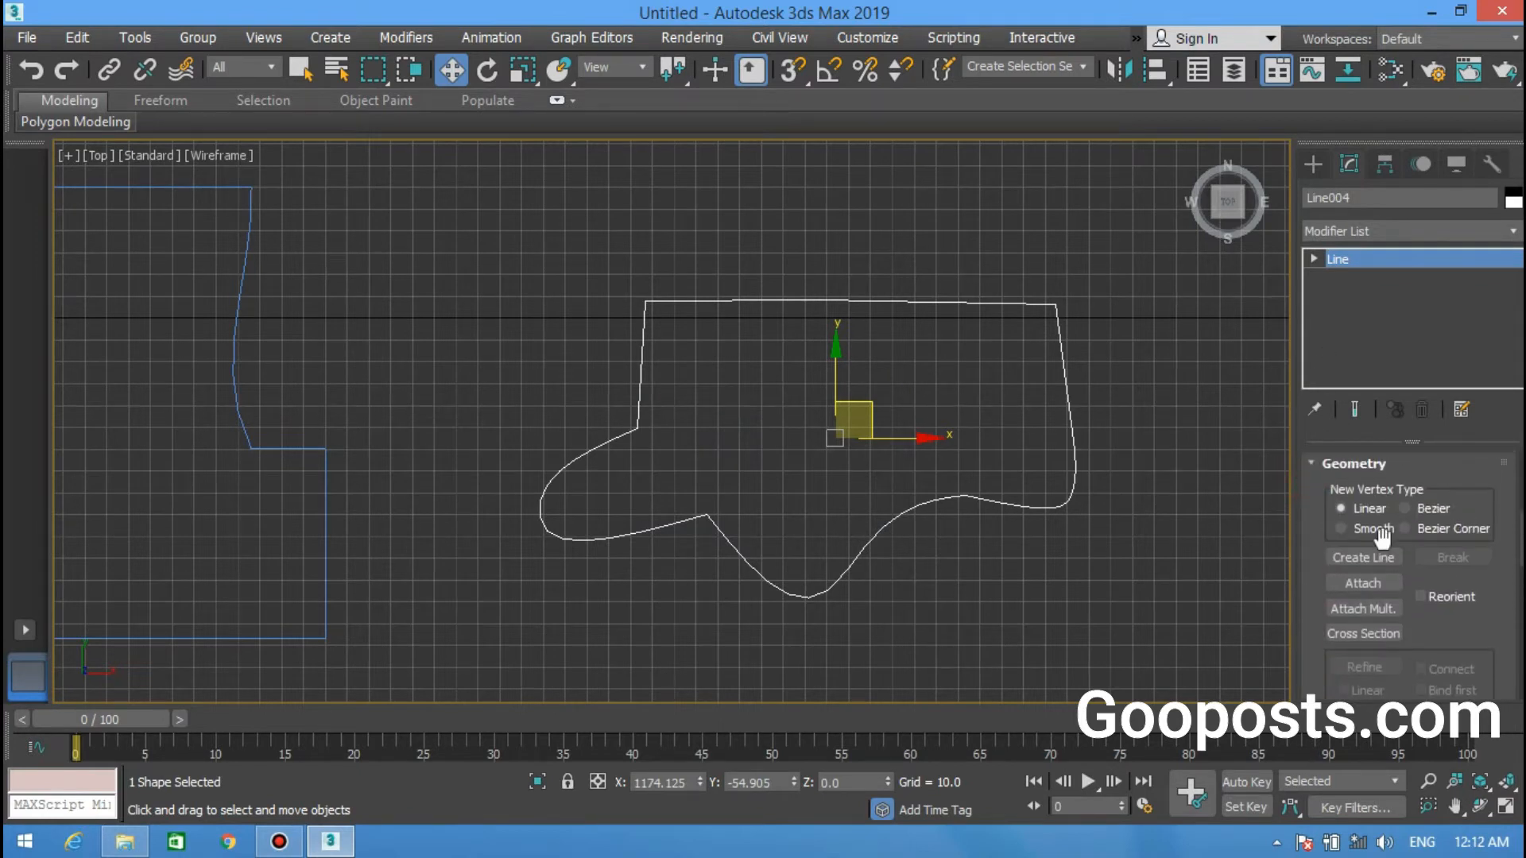
pyautogui.scroll(5, 1383, 534)
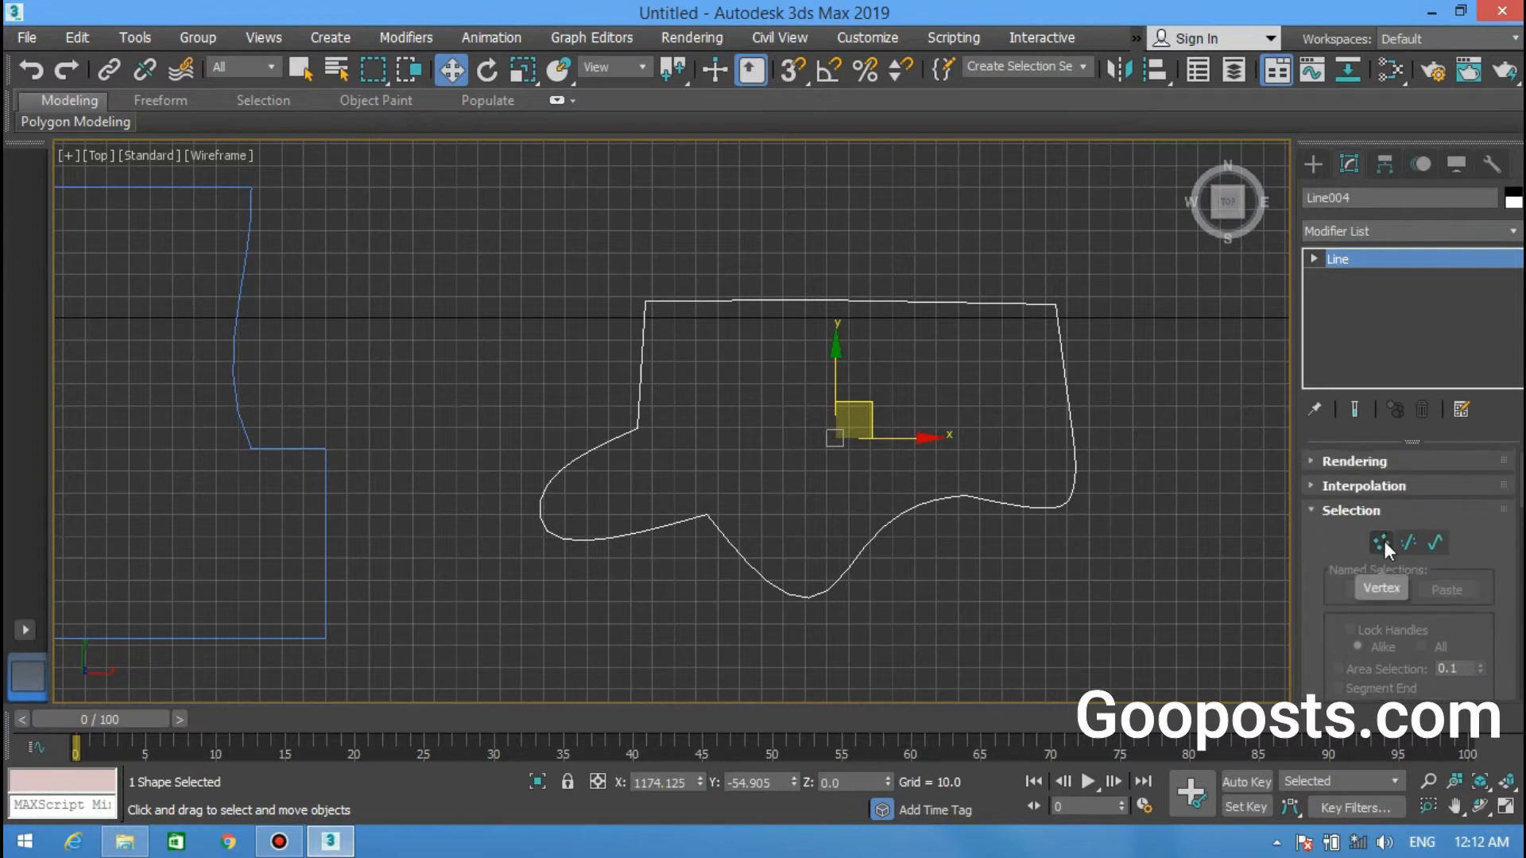
pyautogui.click(1382, 542)
pyautogui.click(707, 513)
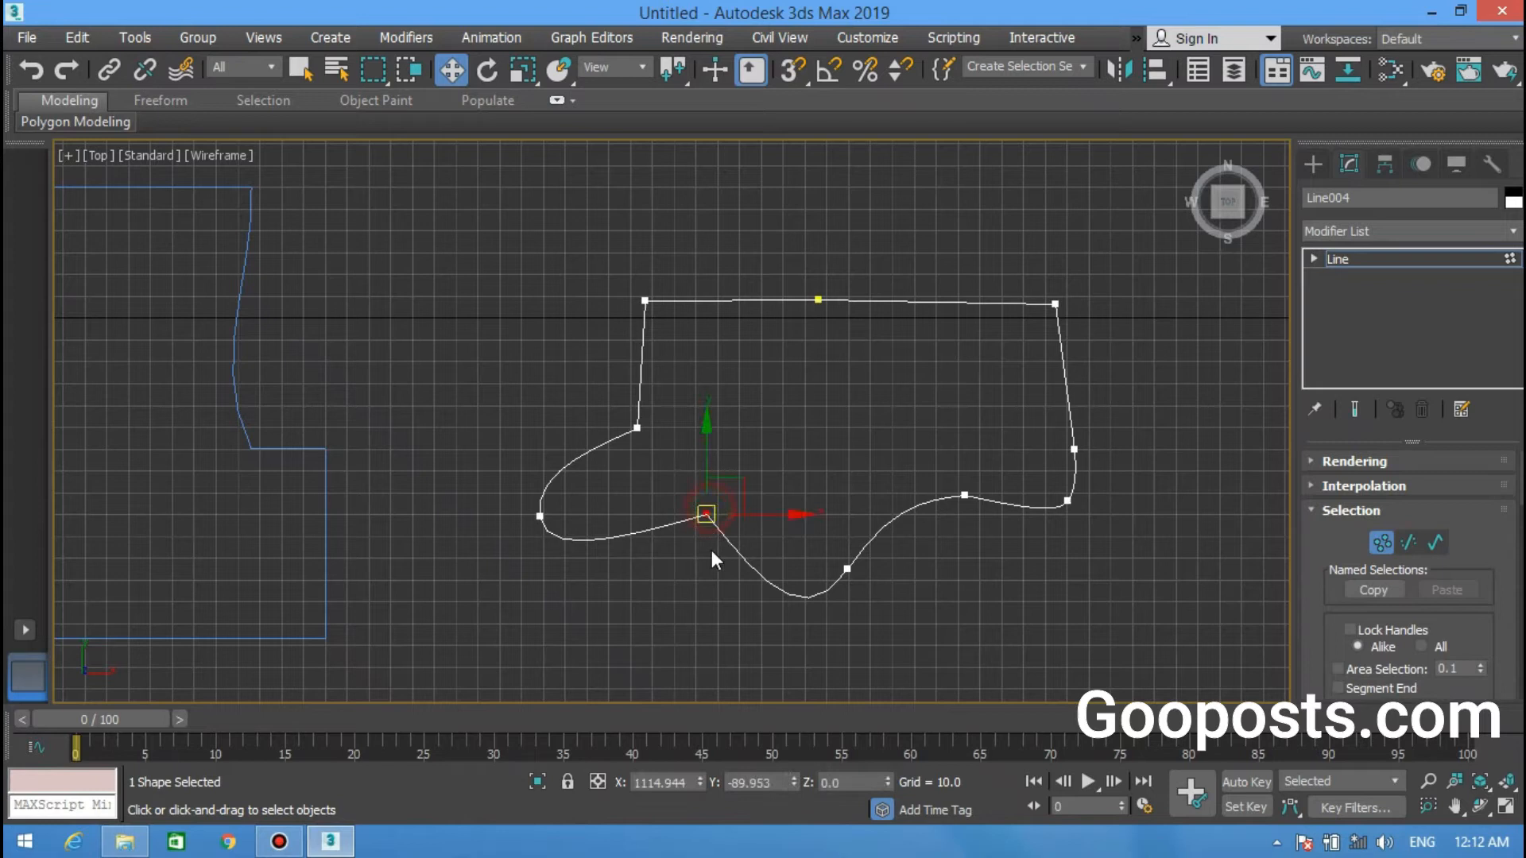
# Step: Select the new spline's leftmost vertex, then tilt and lengthen its linked Bezier handles
pyautogui.click(539, 517)
pyautogui.scroll(3, 531, 494)
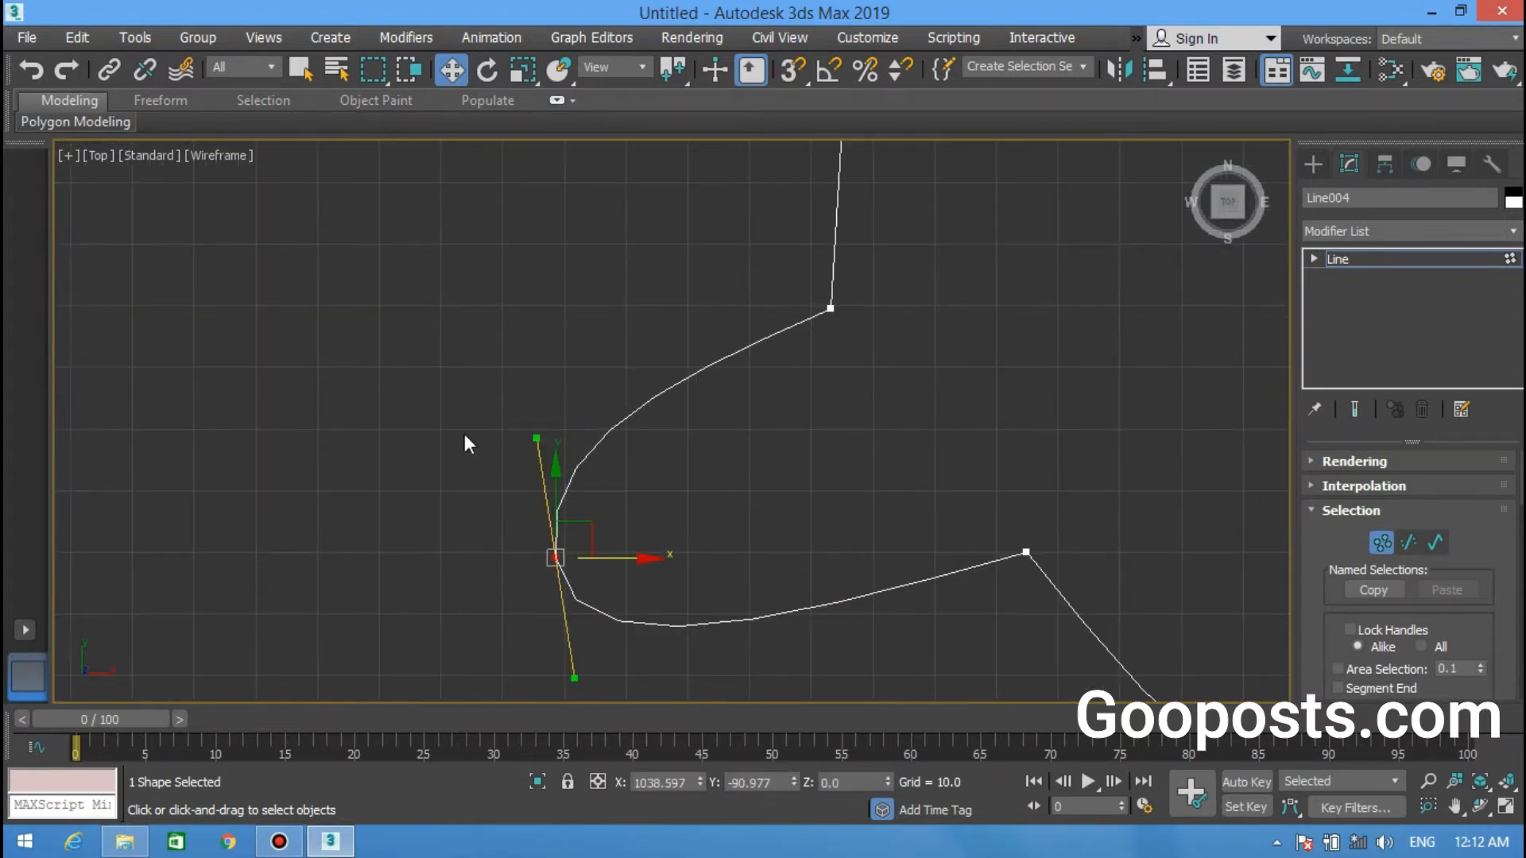
pyautogui.moveTo(589, 584); pyautogui.dragTo(430, 484, button='middle')
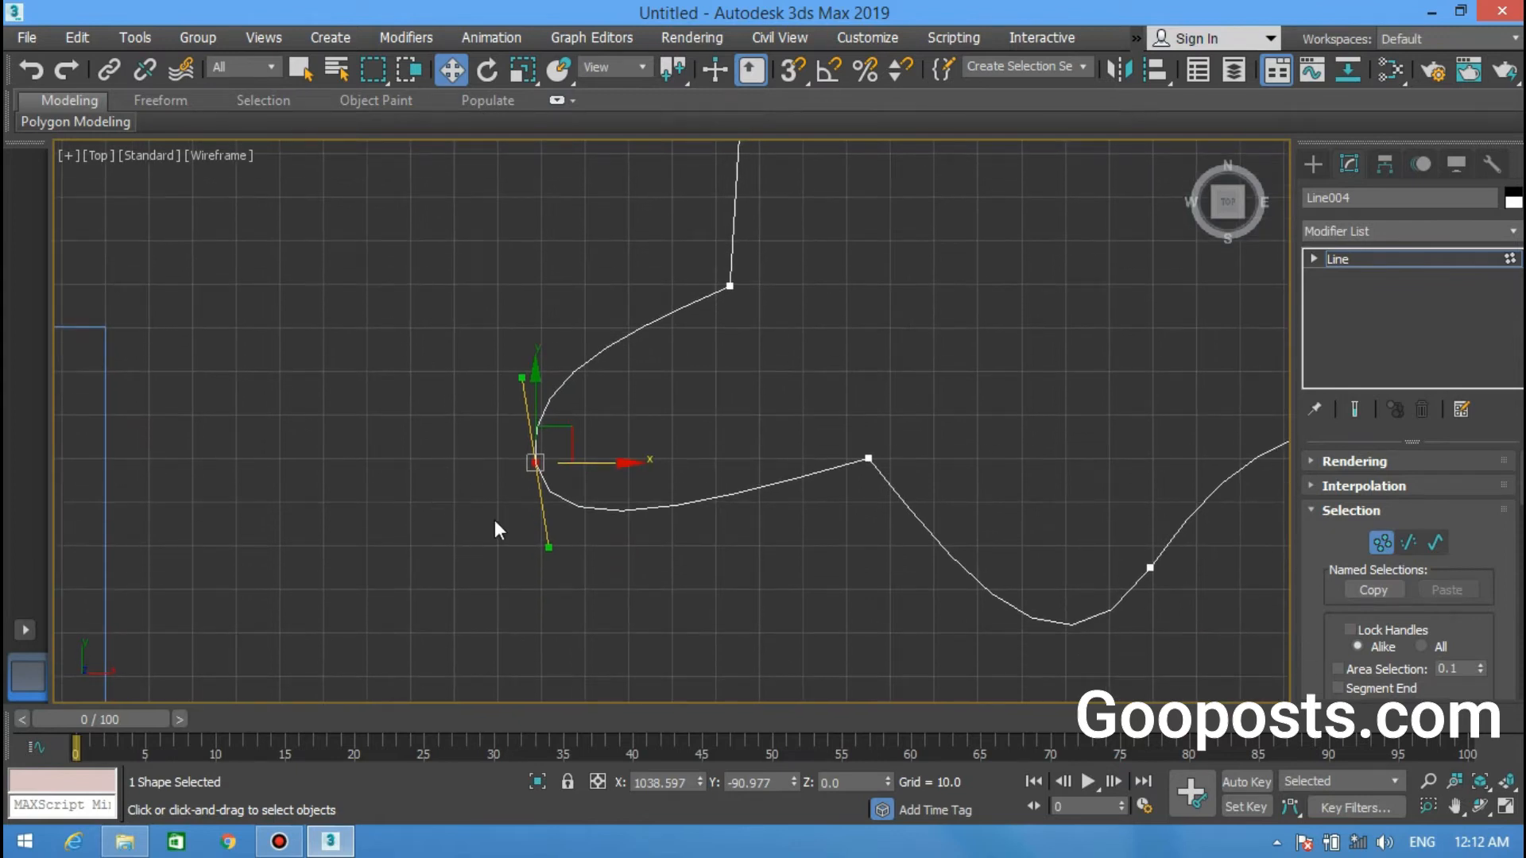
pyautogui.moveTo(545, 548)
pyautogui.mouseDown()
pyautogui.moveTo(483, 535)
pyautogui.moveTo(480, 470)
pyautogui.moveTo(589, 511)
pyautogui.moveTo(550, 514)
pyautogui.moveTo(549, 550)
pyautogui.mouseUp()
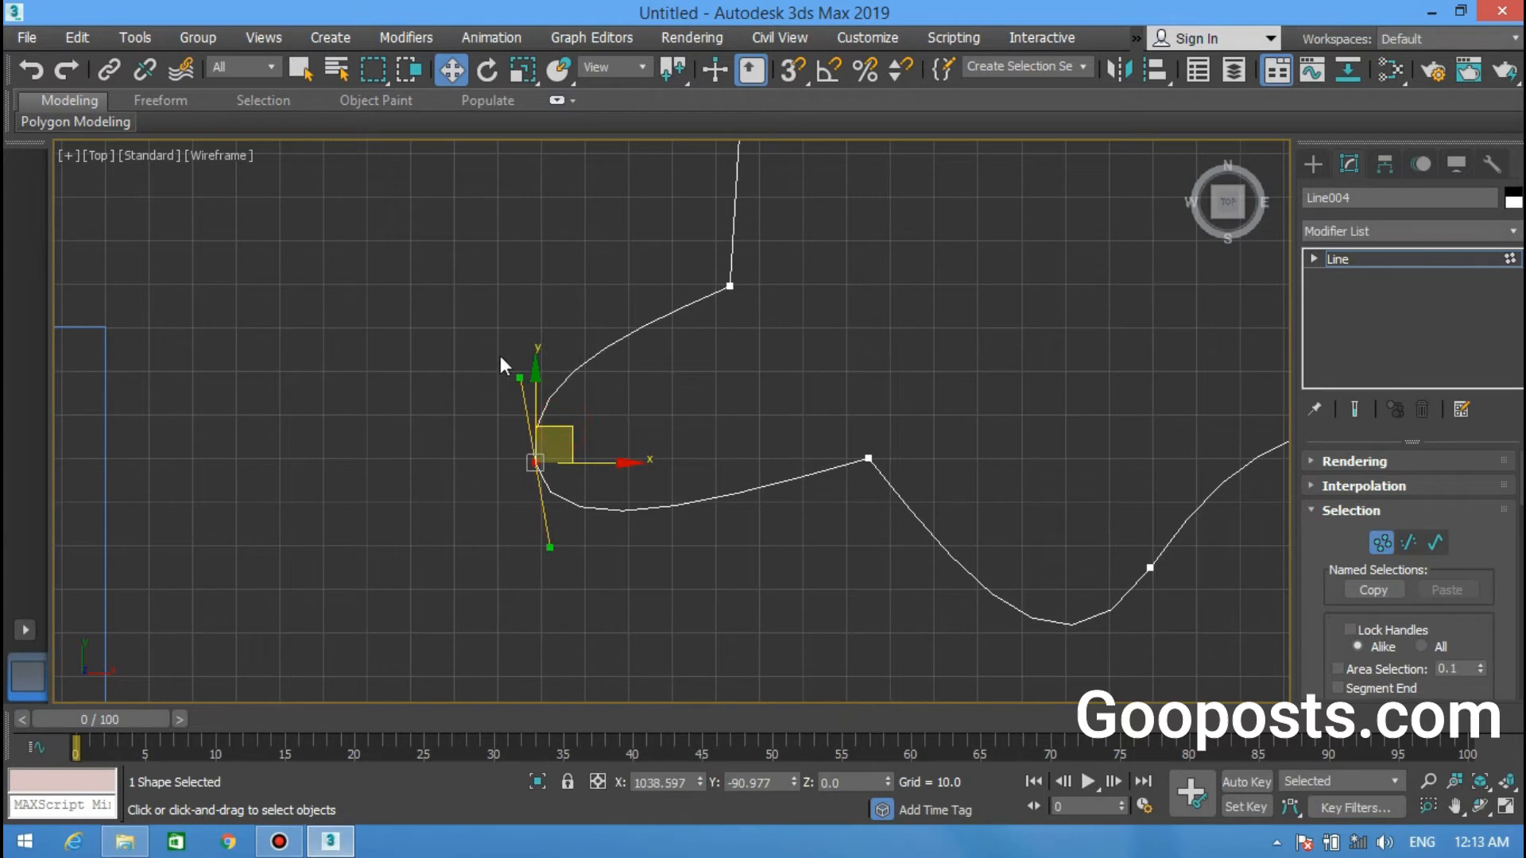
pyautogui.moveTo(545, 549)
pyautogui.mouseDown()
pyautogui.moveTo(453, 522)
pyautogui.moveTo(511, 572)
pyautogui.moveTo(555, 443)
pyautogui.moveTo(601, 546)
pyautogui.moveTo(569, 550)
pyautogui.mouseUp()
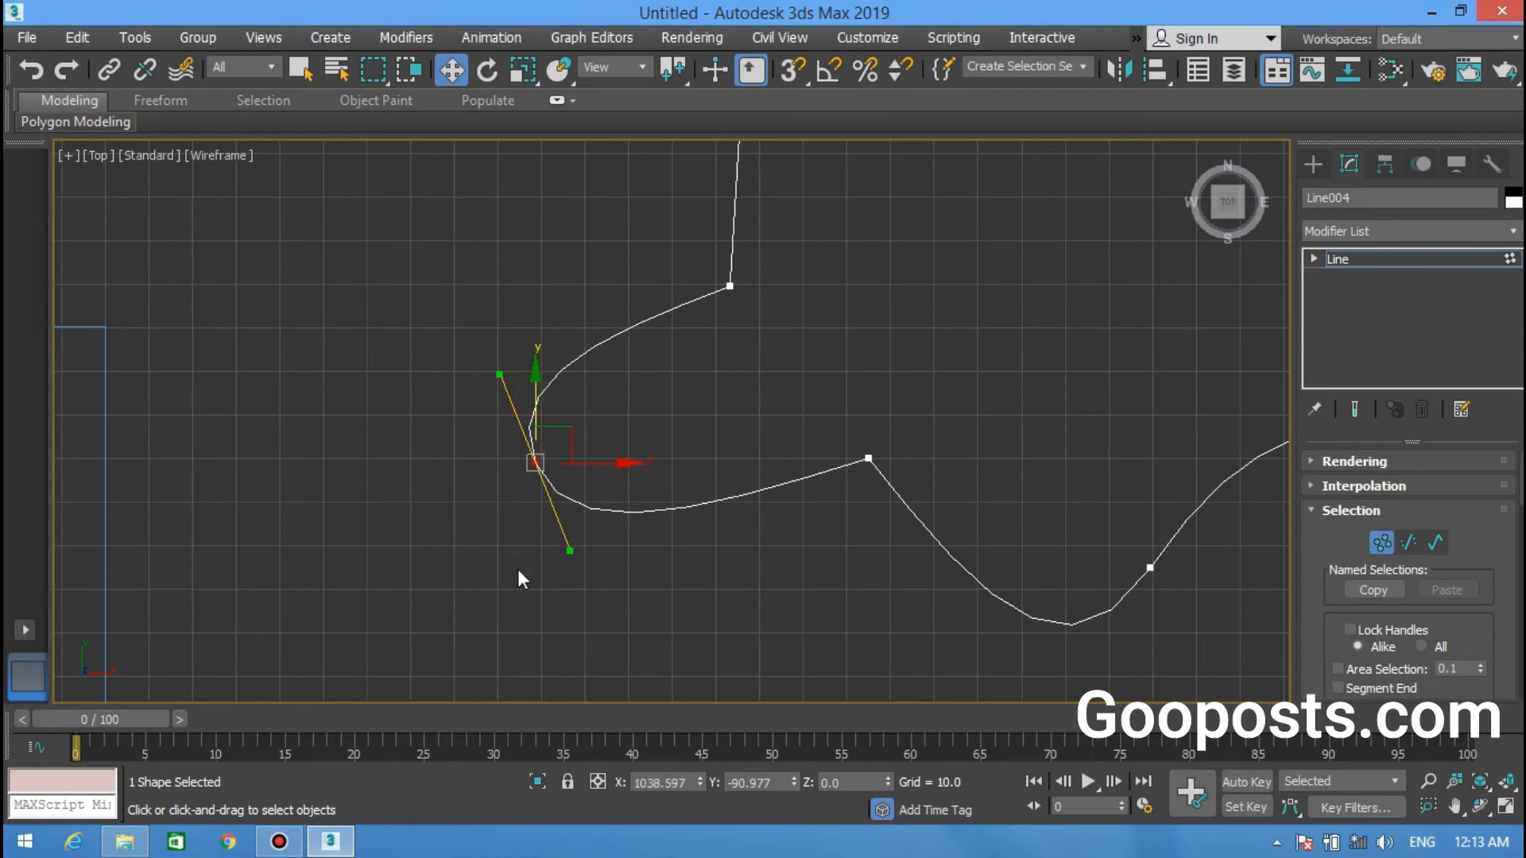
pyautogui.moveTo(573, 553); pyautogui.dragTo(545, 579)
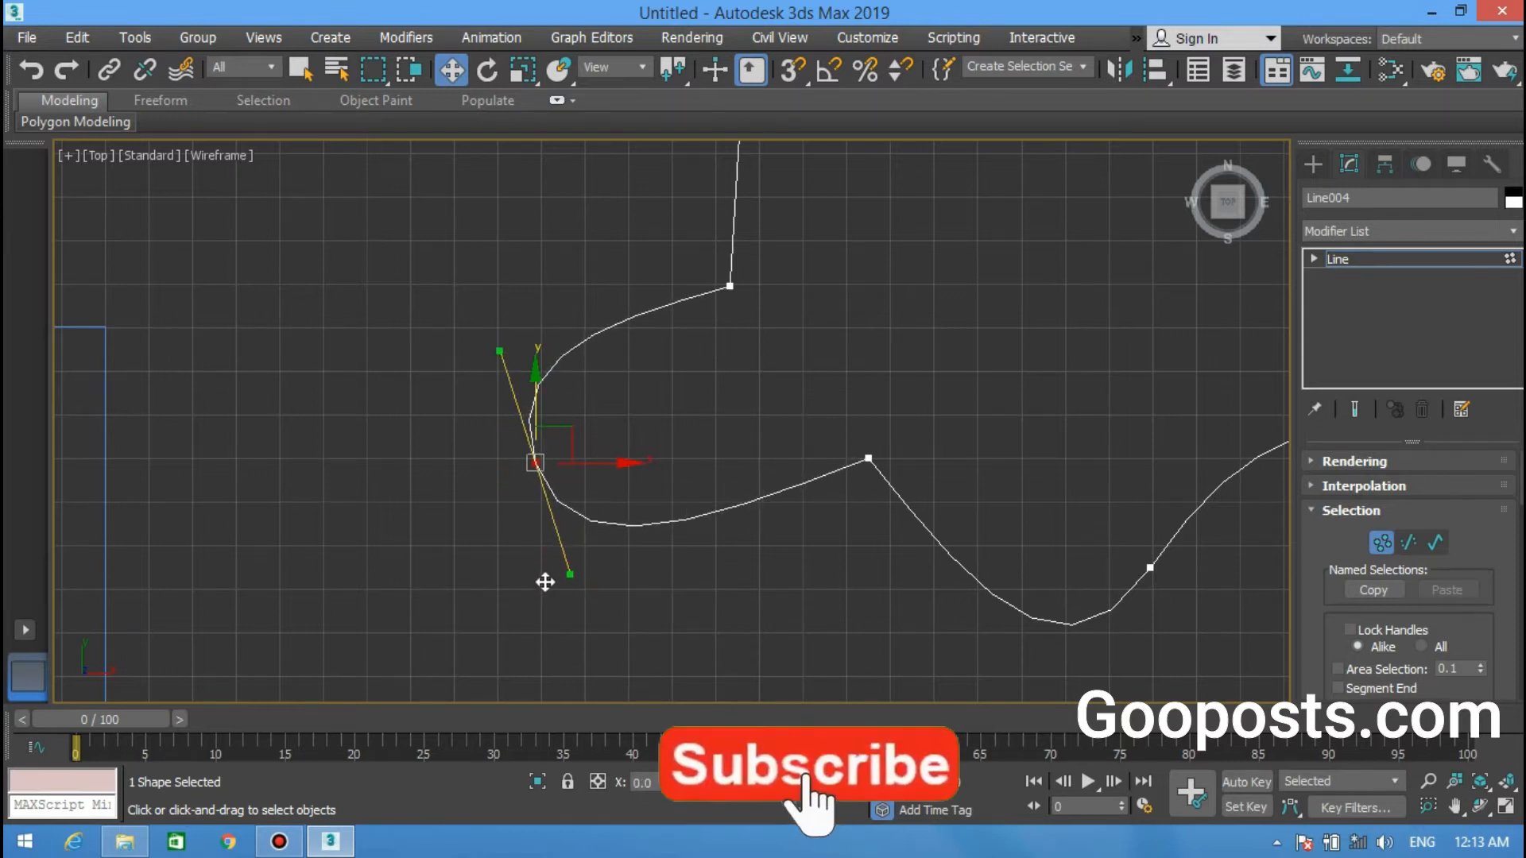
# Step: Convert the leftmost vertex to Bezier Corner and reposition its two handles independently, bowing the lower curve upward
pyautogui.moveTo(350, 539); pyautogui.dragTo(328, 543, button='middle')
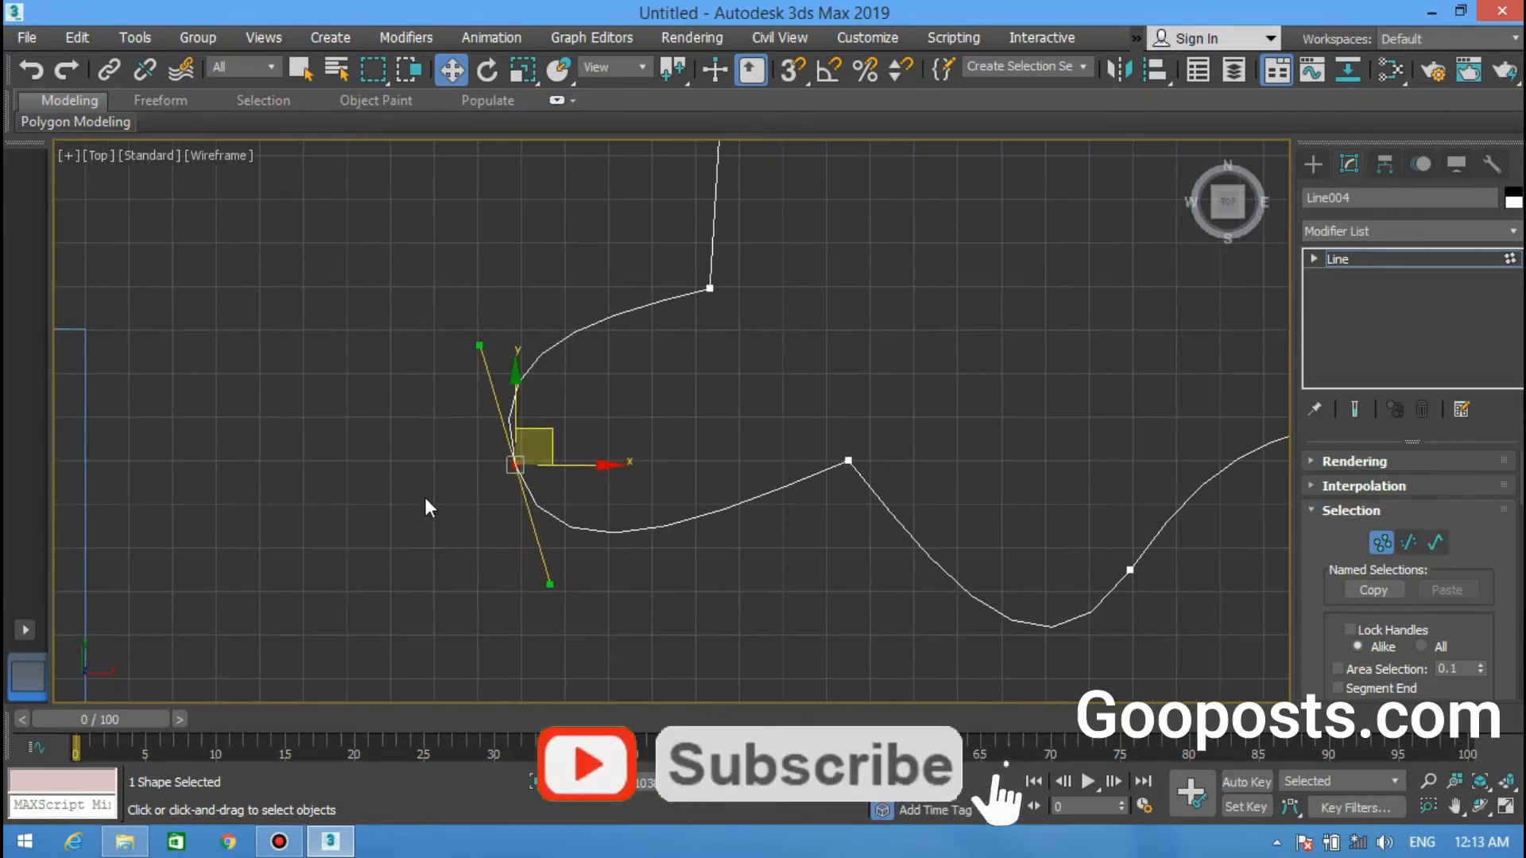
pyautogui.moveTo(435, 508); pyautogui.dragTo(324, 552, button='middle')
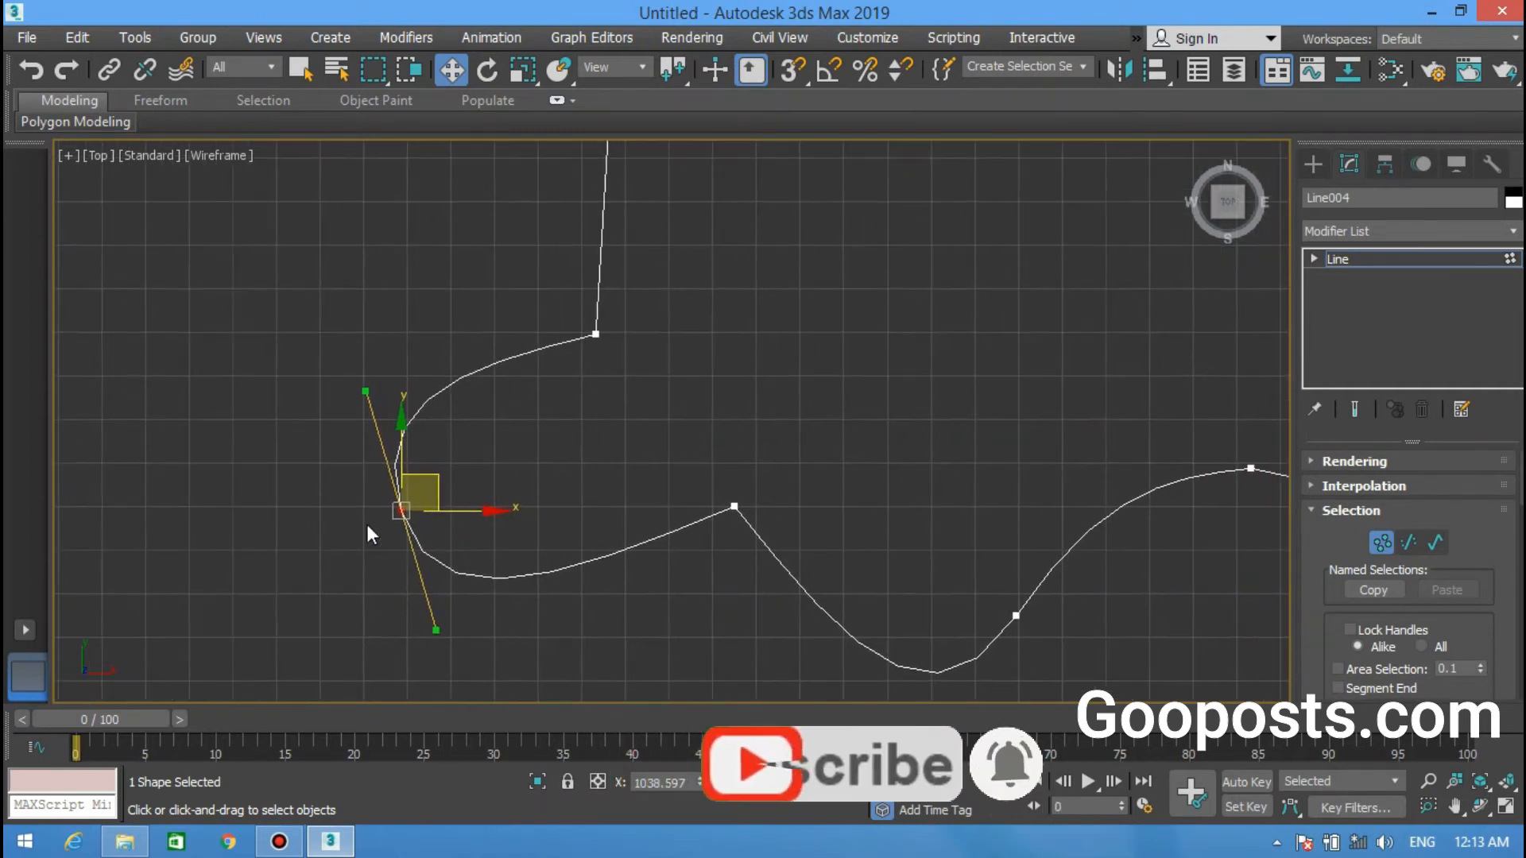
pyautogui.rightClick(346, 511)
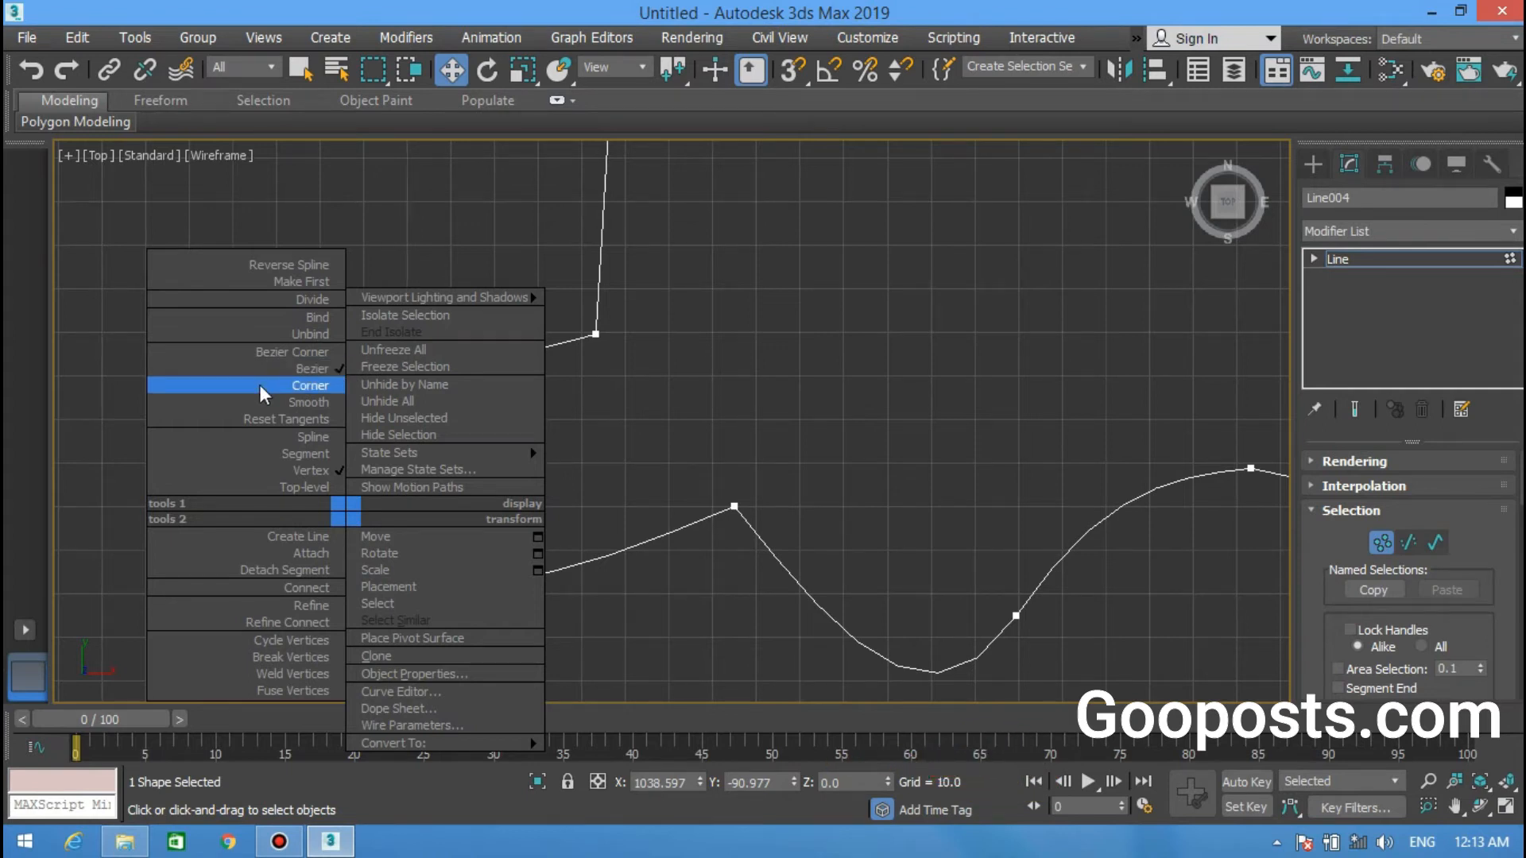
pyautogui.click(242, 350)
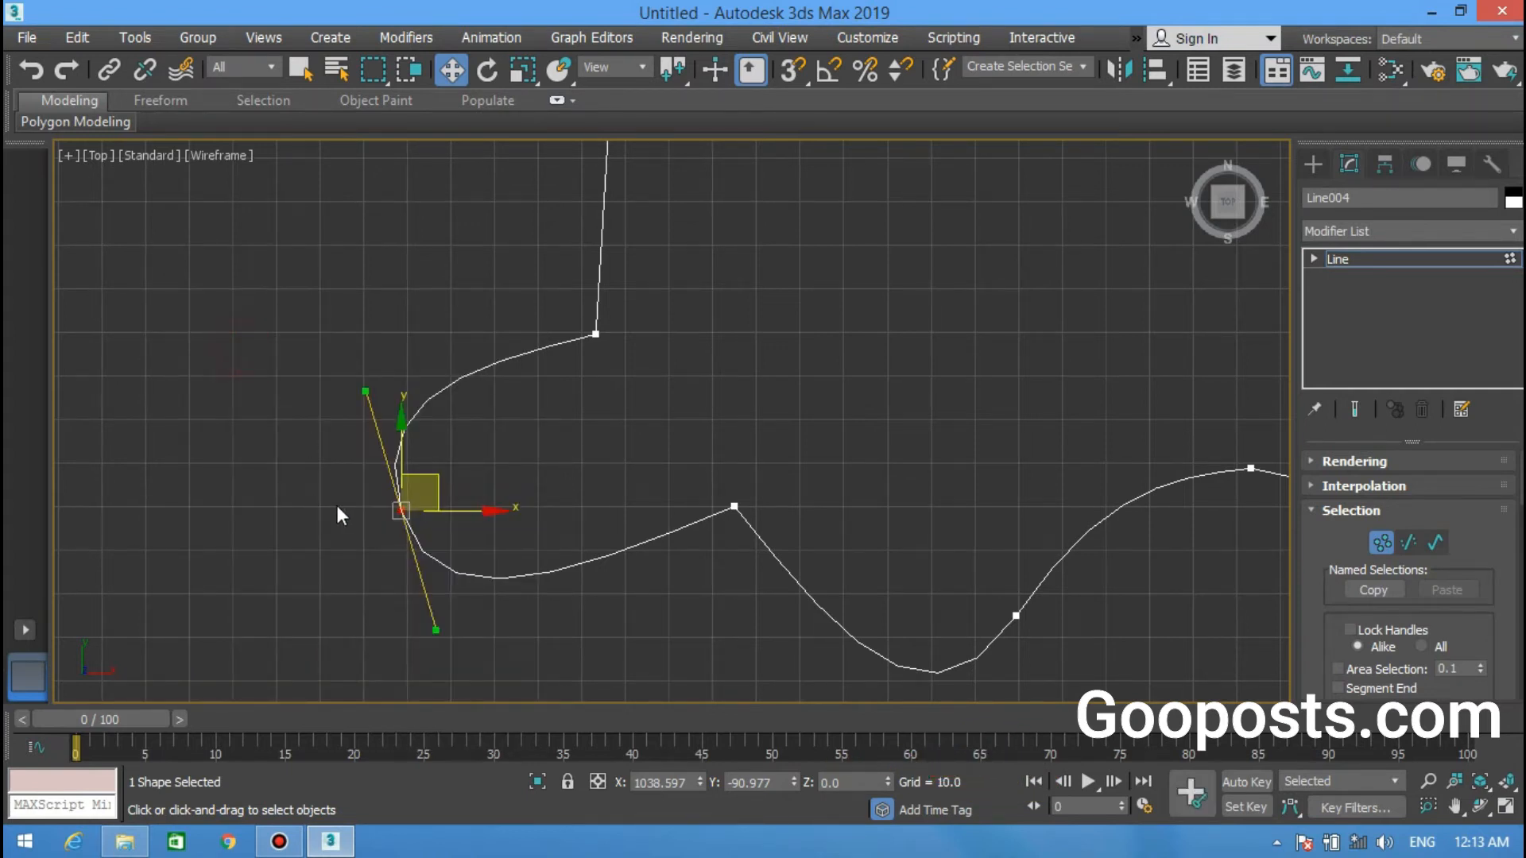
pyautogui.scroll(2, 336, 505)
pyautogui.moveTo(447, 492); pyautogui.dragTo(474, 458, button='middle')
pyautogui.moveTo(504, 641); pyautogui.dragTo(671, 344)
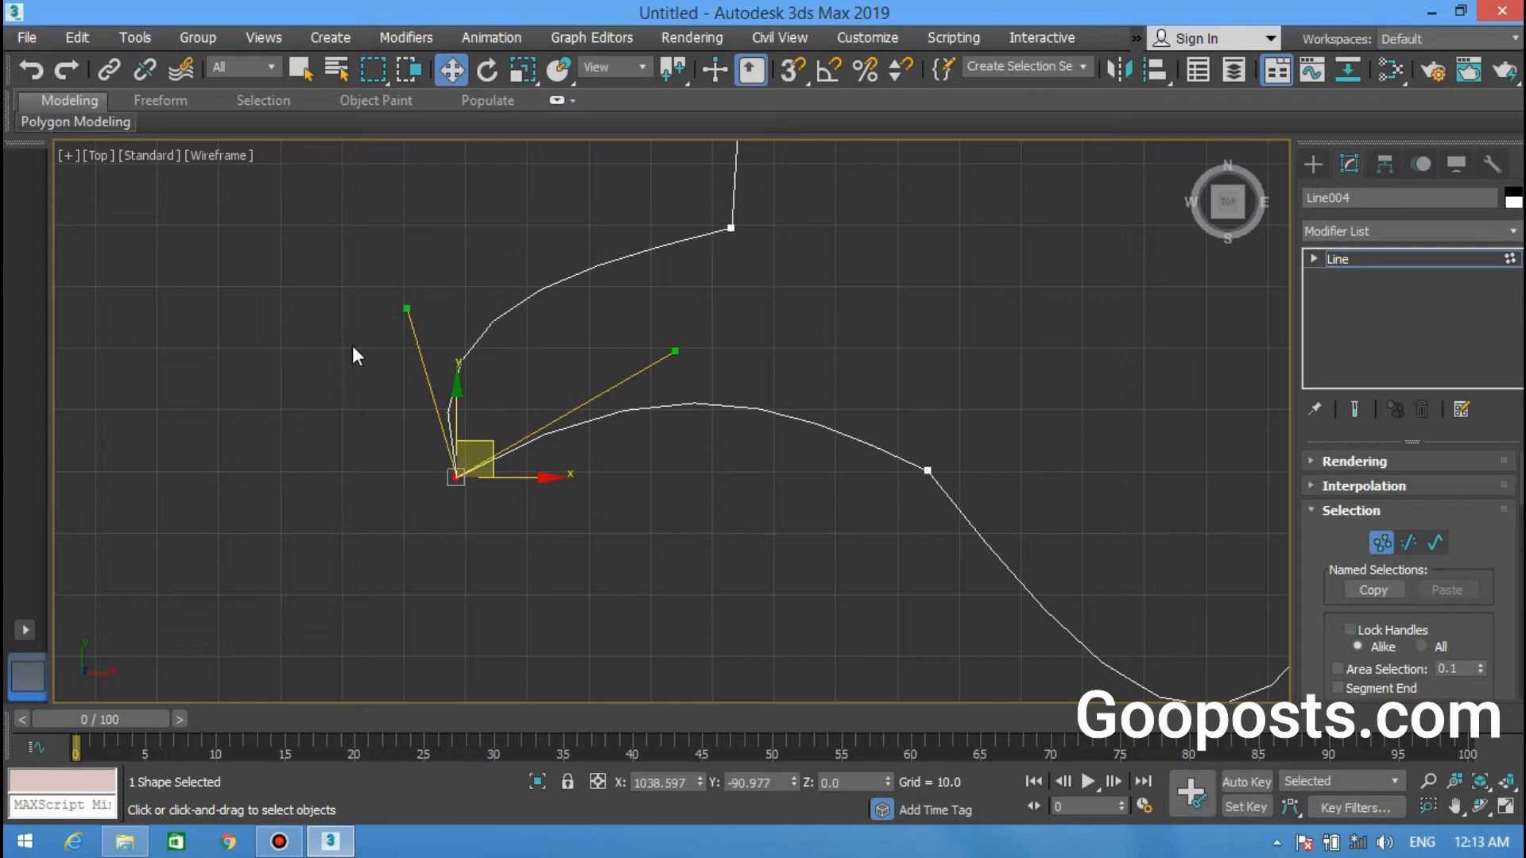
pyautogui.moveTo(403, 311)
pyautogui.mouseDown()
pyautogui.moveTo(318, 487)
pyautogui.moveTo(279, 283)
pyautogui.moveTo(390, 315)
pyautogui.mouseUp()
# Step: Convert the leftmost vertex and the Bezier vertex in the dip of the lower edge to Smooth
pyautogui.rightClick(435, 471)
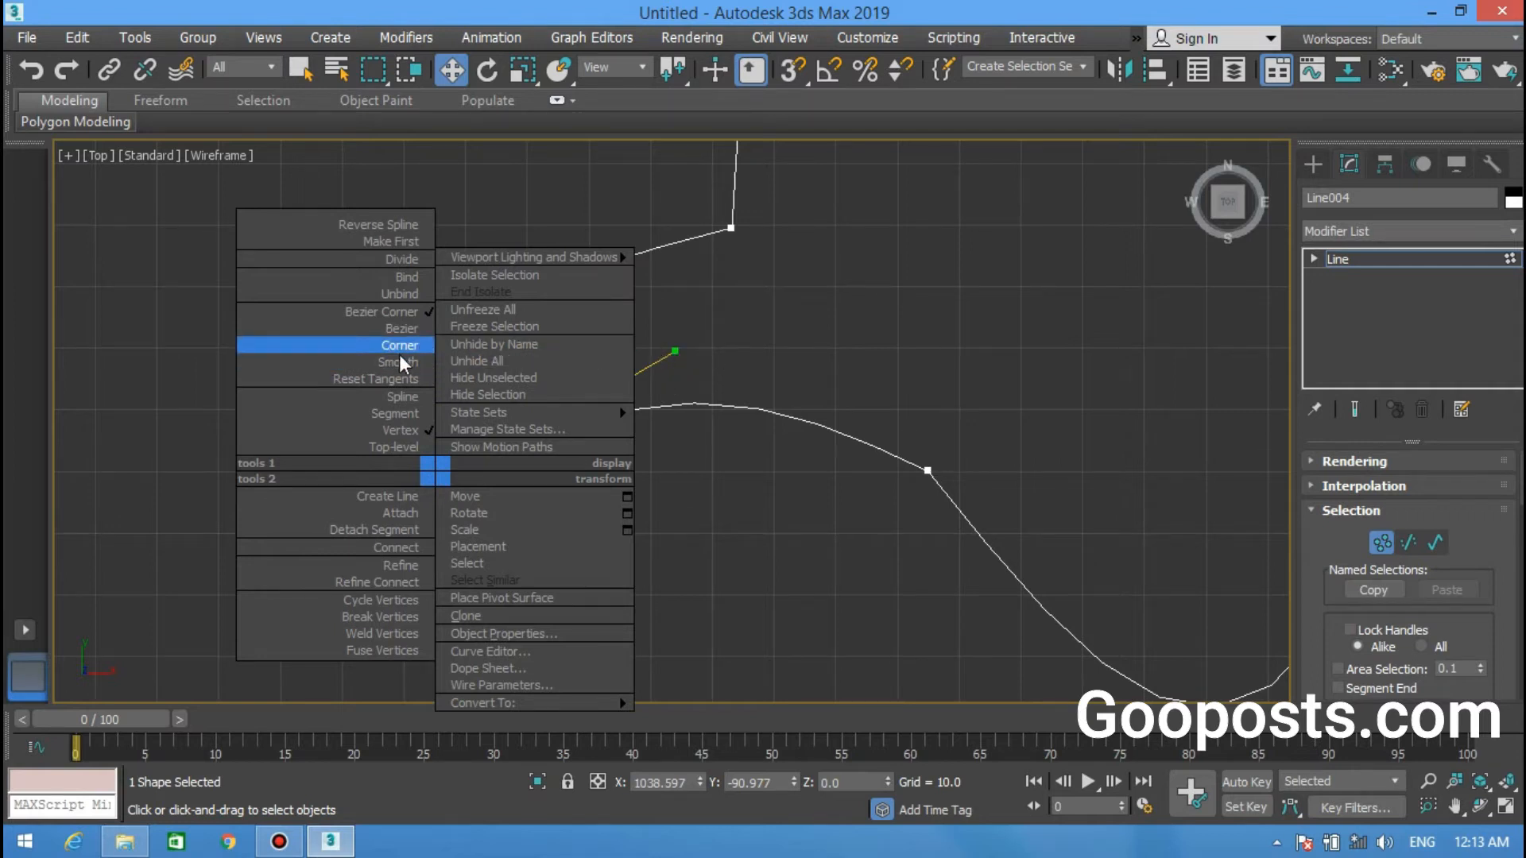
pyautogui.click(380, 359)
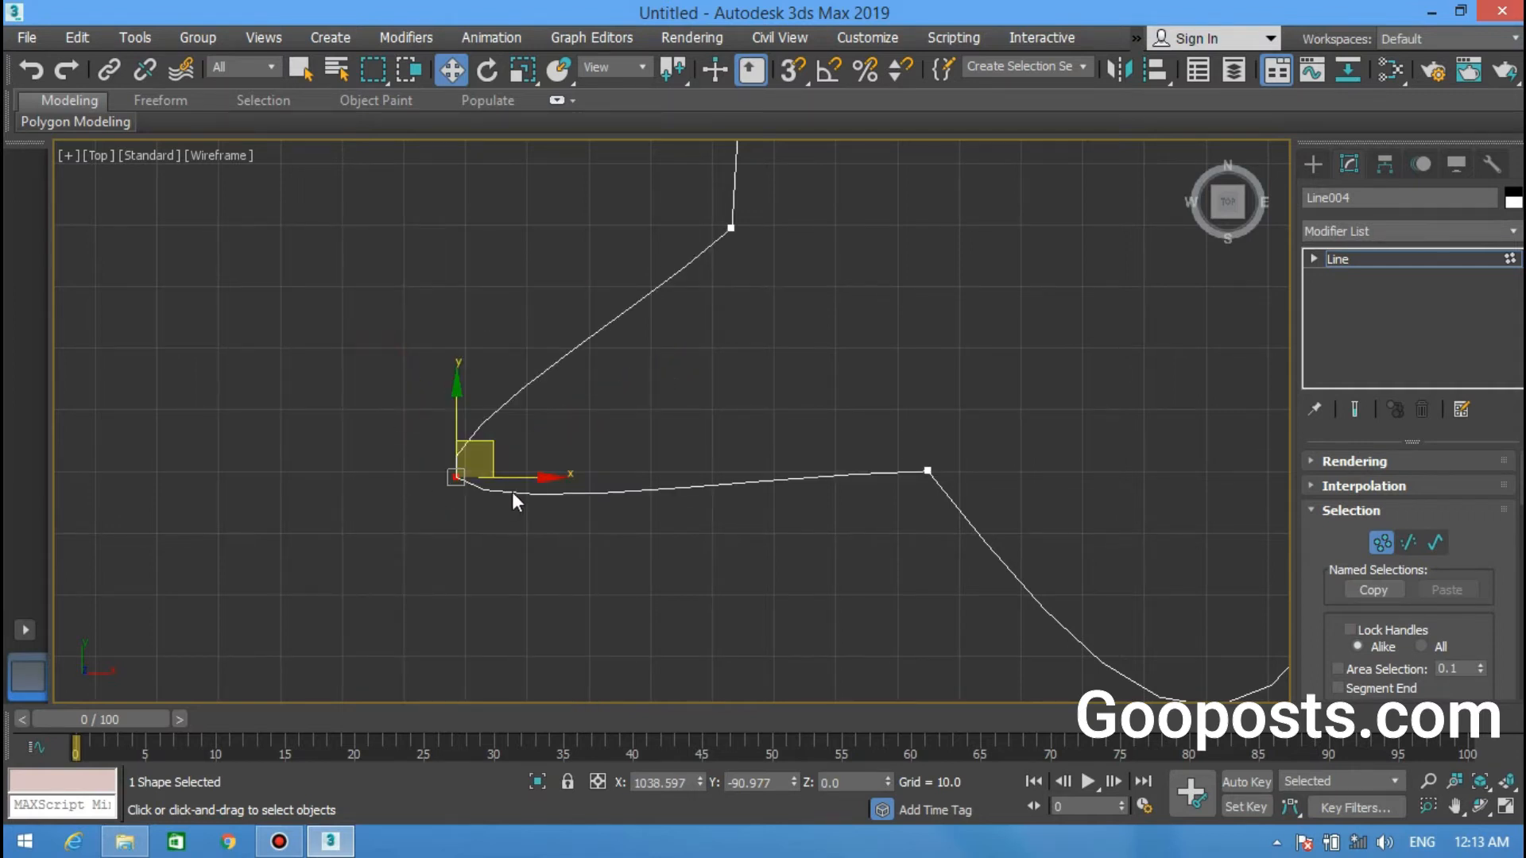
pyautogui.moveTo(511, 494); pyautogui.dragTo(361, 445, button='middle')
pyautogui.scroll(-2, 350, 447)
pyautogui.click(931, 539)
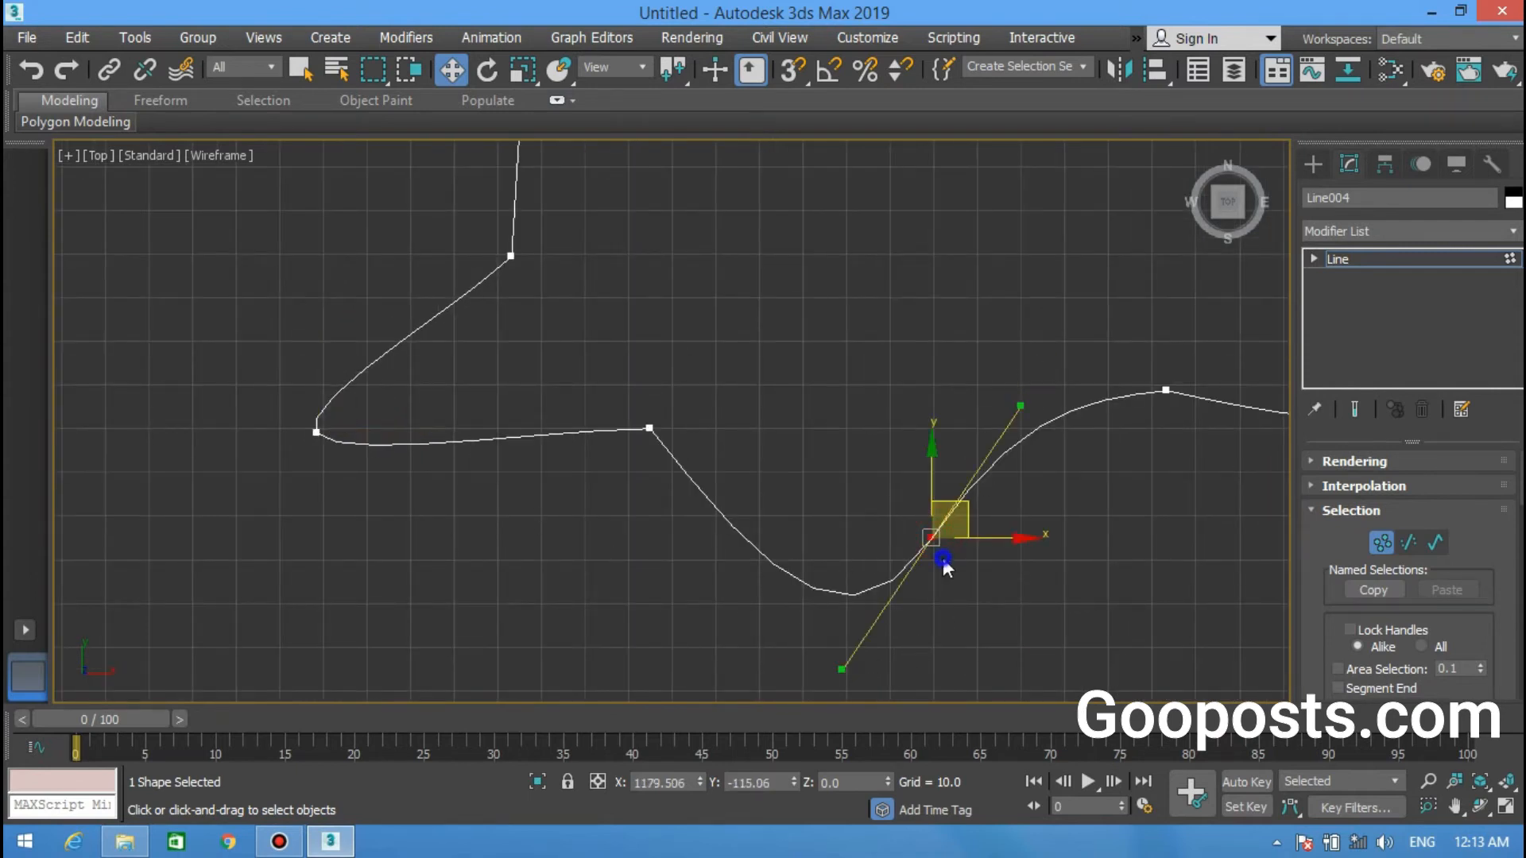
pyautogui.rightClick(944, 564)
pyautogui.click(842, 426)
pyautogui.moveTo(844, 509); pyautogui.dragTo(743, 532, button='middle')
pyautogui.scroll(-2, 718, 536)
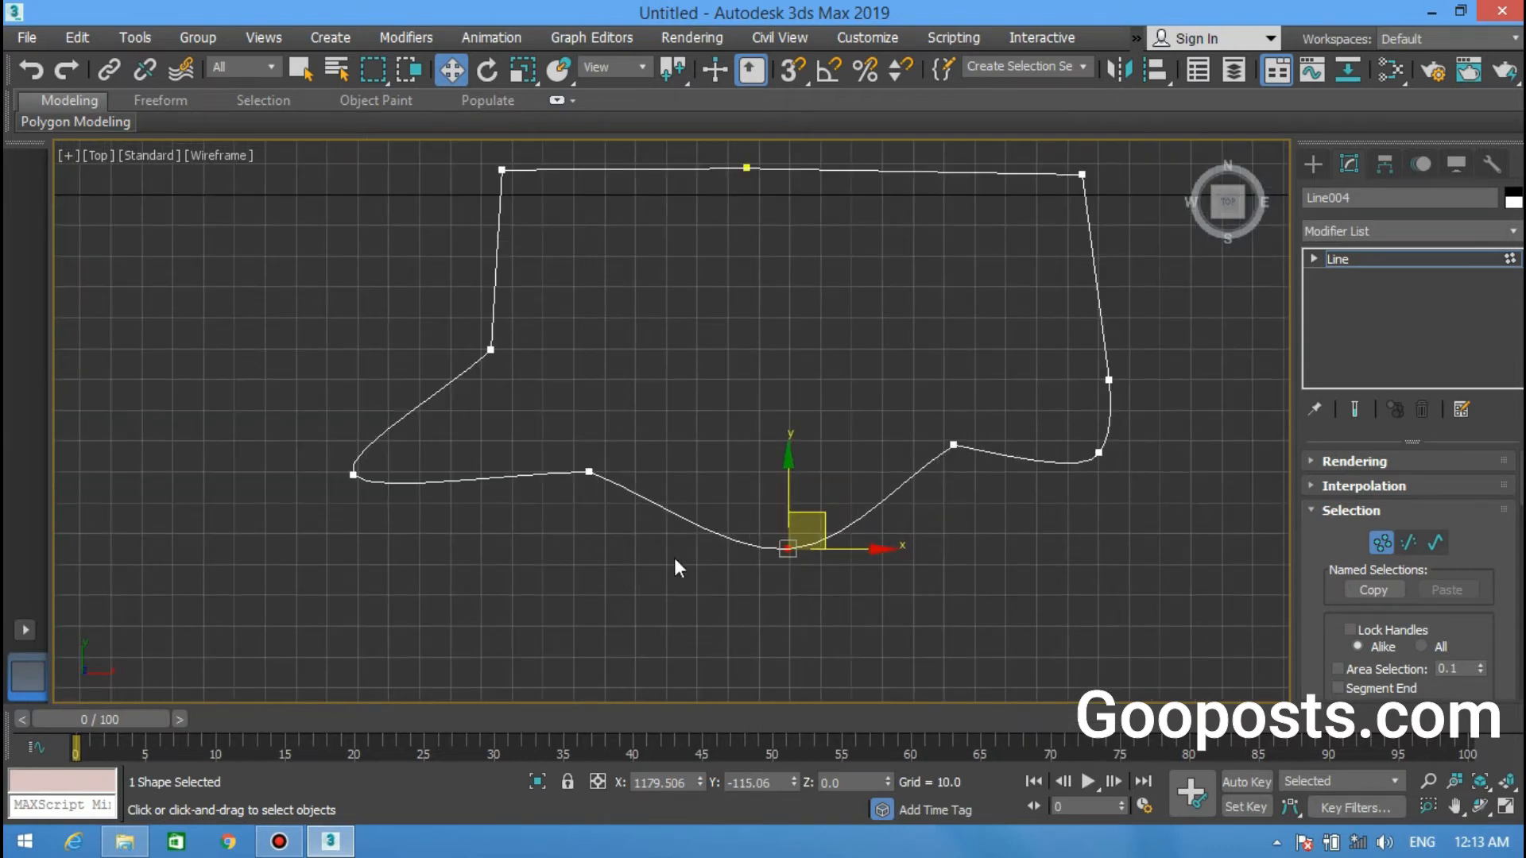
# Step: Convert the leftmost vertex and the vertex in the dip of the lower edge to Corner
pyautogui.scroll(2, 440, 525)
pyautogui.click(318, 455)
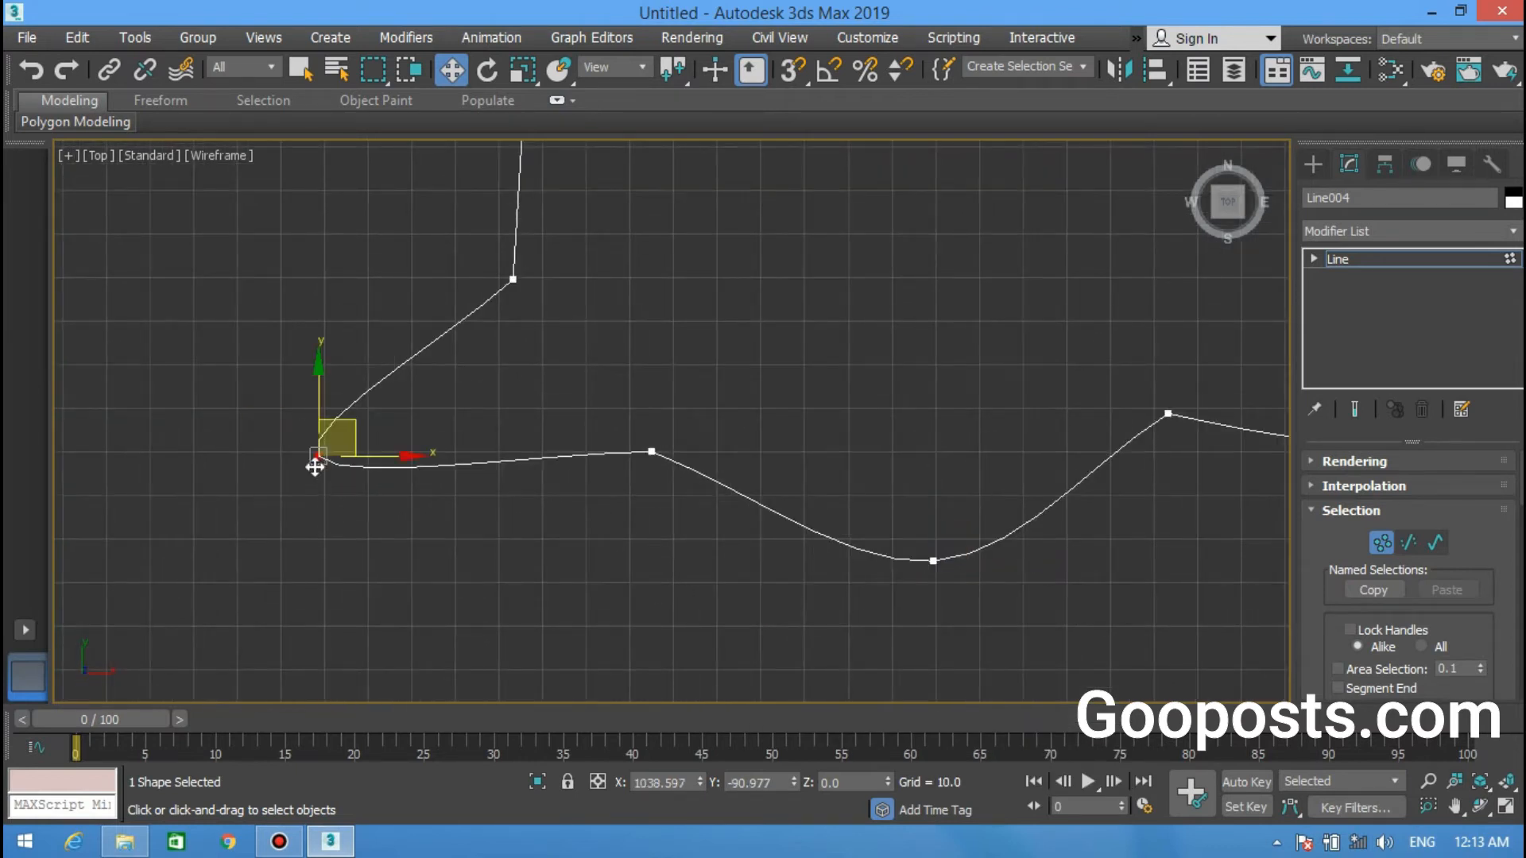
pyautogui.rightClick(315, 467)
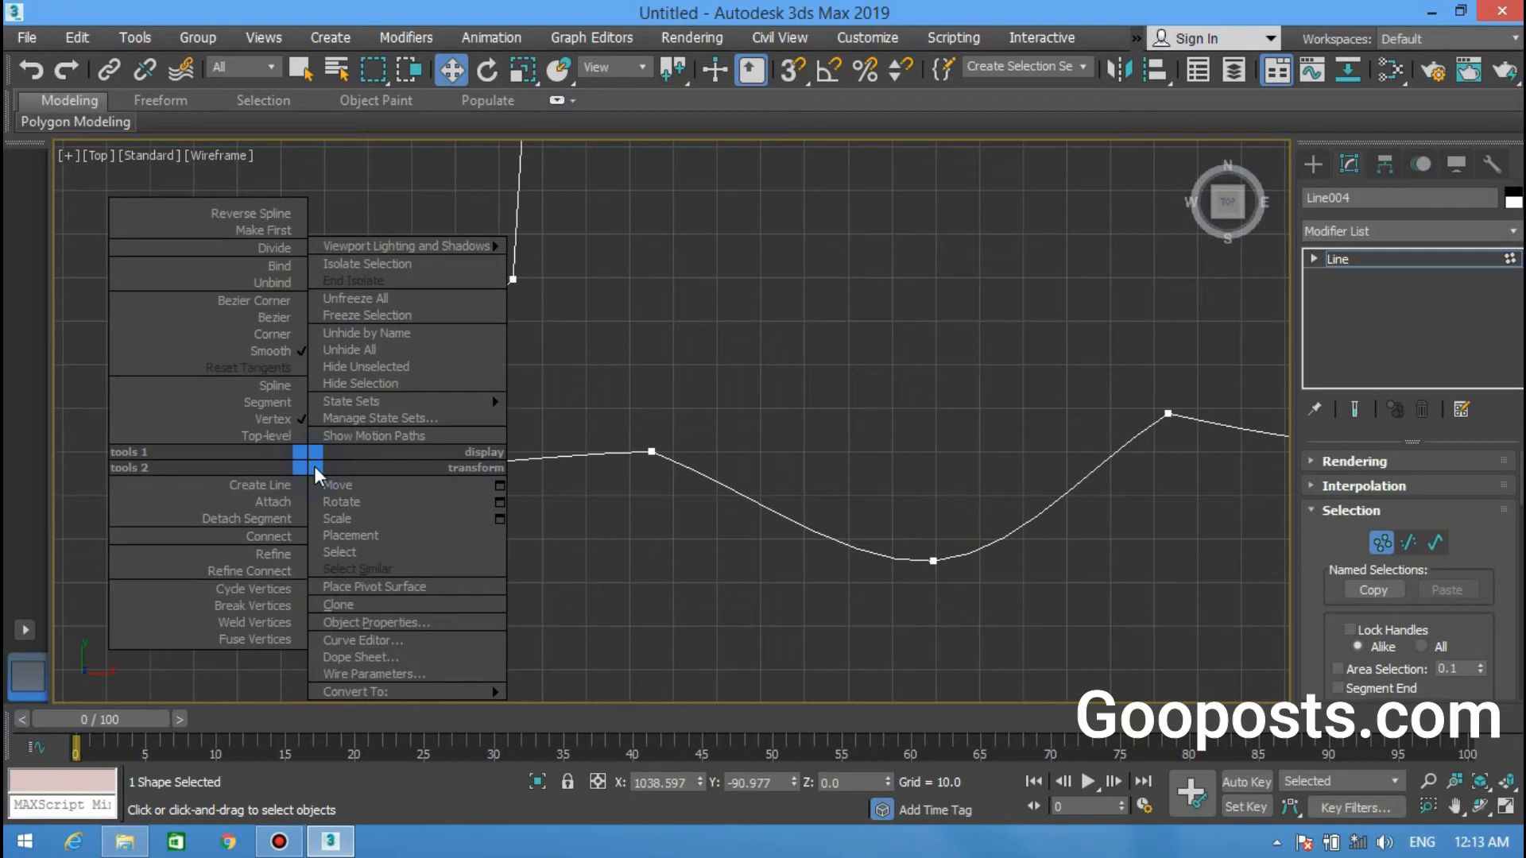
pyautogui.click(235, 335)
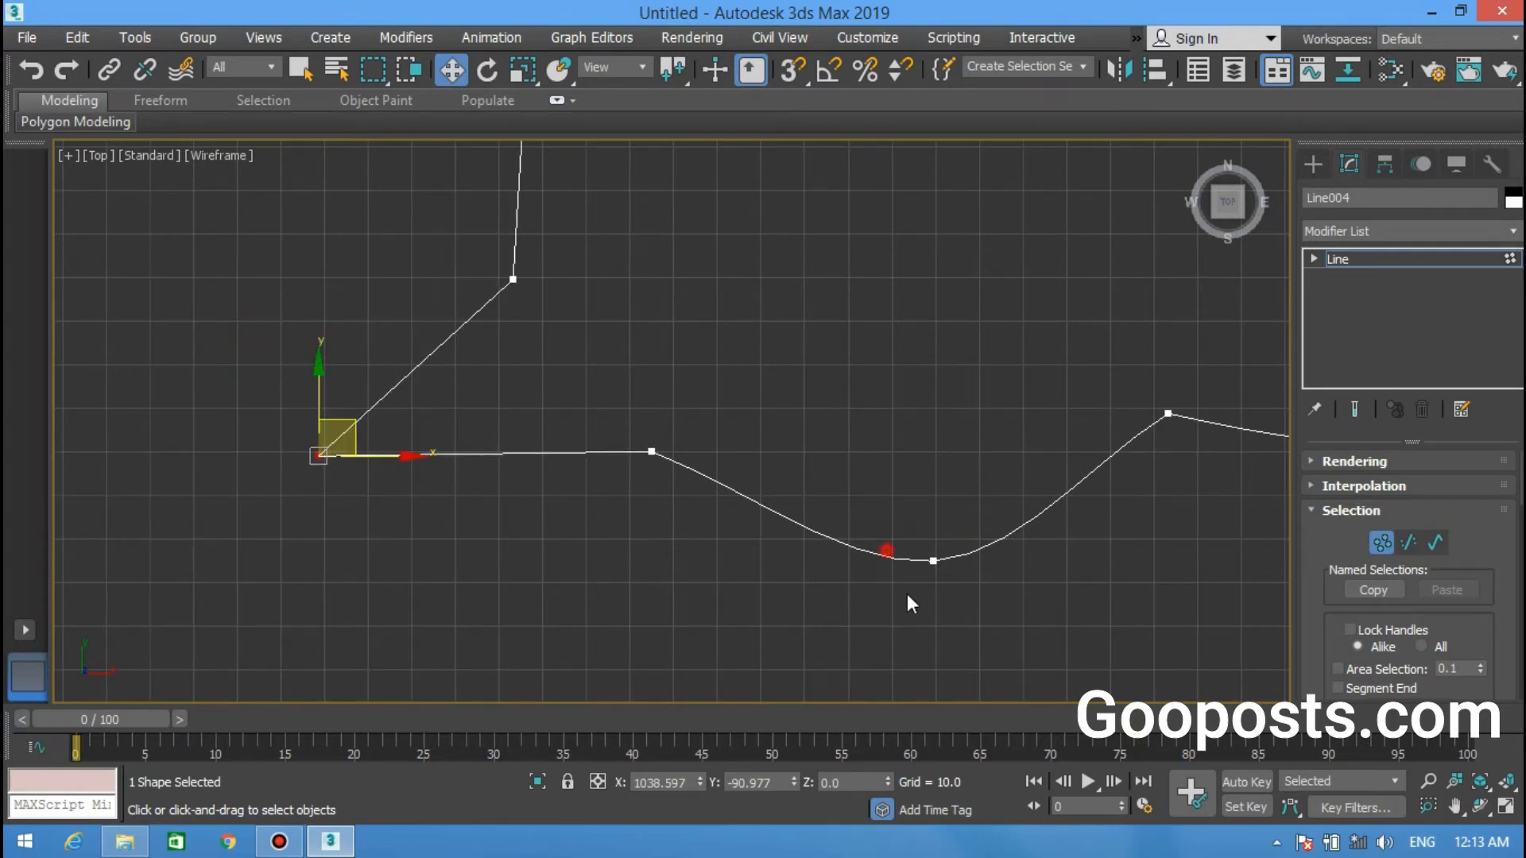
pyautogui.click(933, 560)
pyautogui.rightClick(930, 586)
pyautogui.click(826, 461)
# Step: Select all vertices of the spline and convert them to Corner
pyautogui.moveTo(610, 510); pyautogui.dragTo(362, 509, button='middle')
pyautogui.scroll(-2, 861, 448)
pyautogui.moveTo(891, 377); pyautogui.dragTo(822, 499, button='middle')
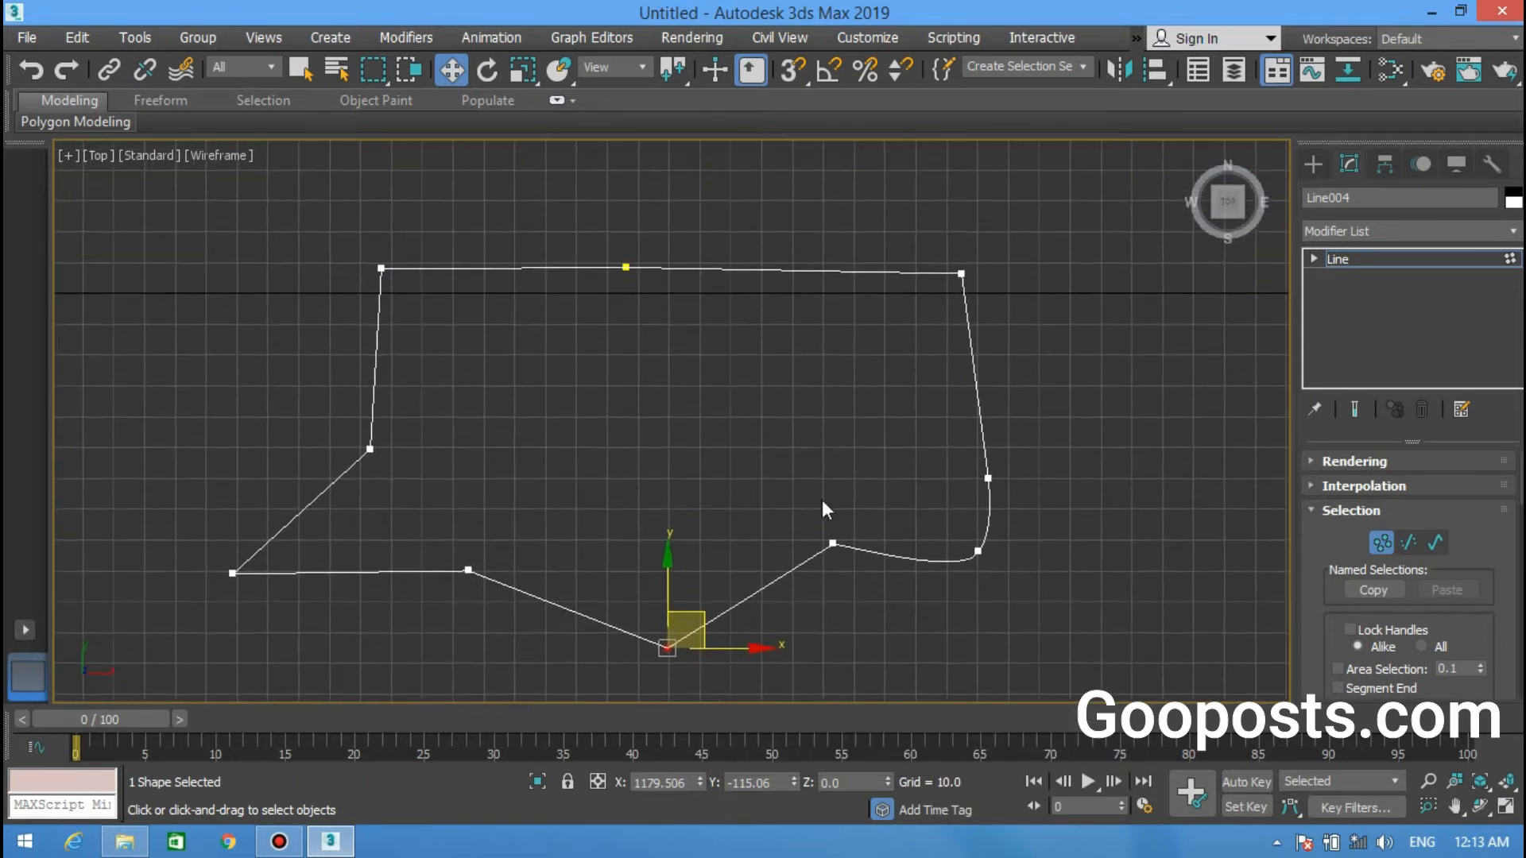
pyautogui.scroll(-2, 739, 385)
pyautogui.moveTo(255, 245); pyautogui.dragTo(1063, 621)
pyautogui.rightClick(566, 547)
pyautogui.click(463, 417)
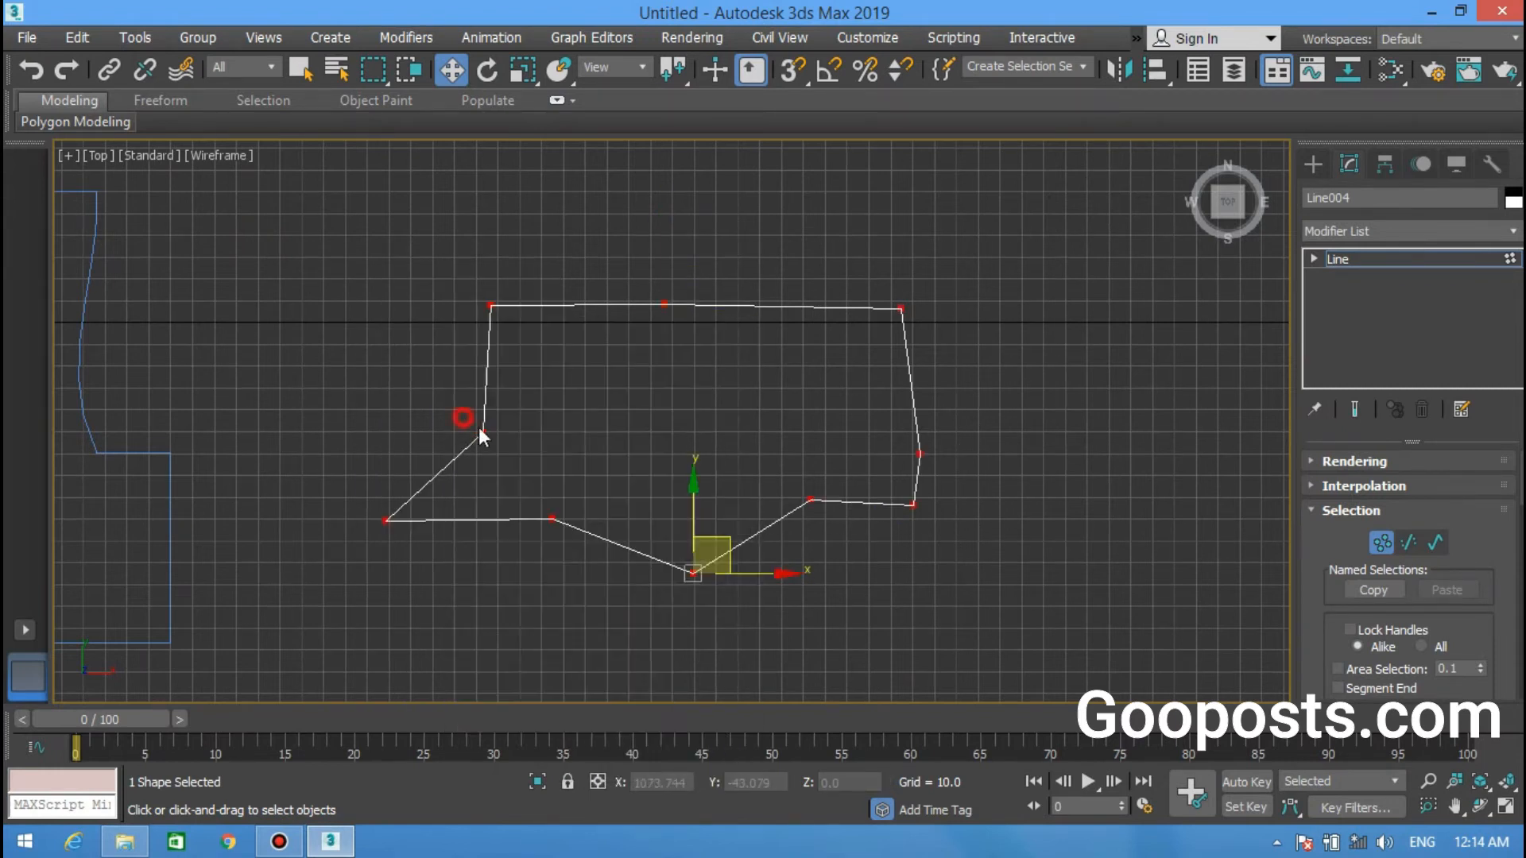
# Step: Leave vertex editing and delete the whole practice spline
pyautogui.click(1379, 254)
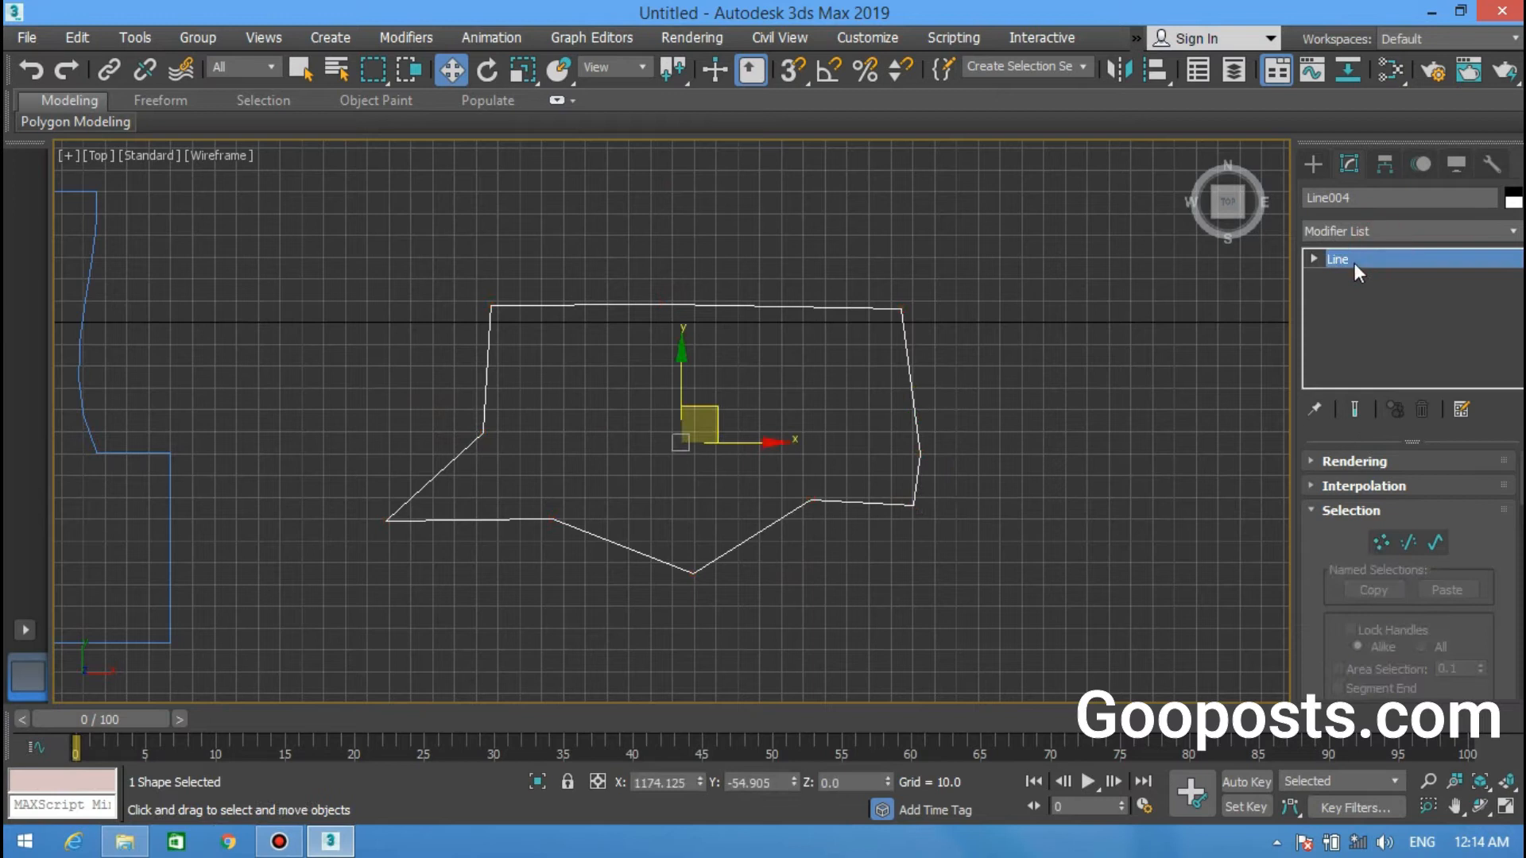
pyautogui.click(572, 321)
pyautogui.click(489, 328)
pyautogui.moveTo(456, 414); pyautogui.dragTo(734, 390, button='middle')
pyautogui.press('Delete')
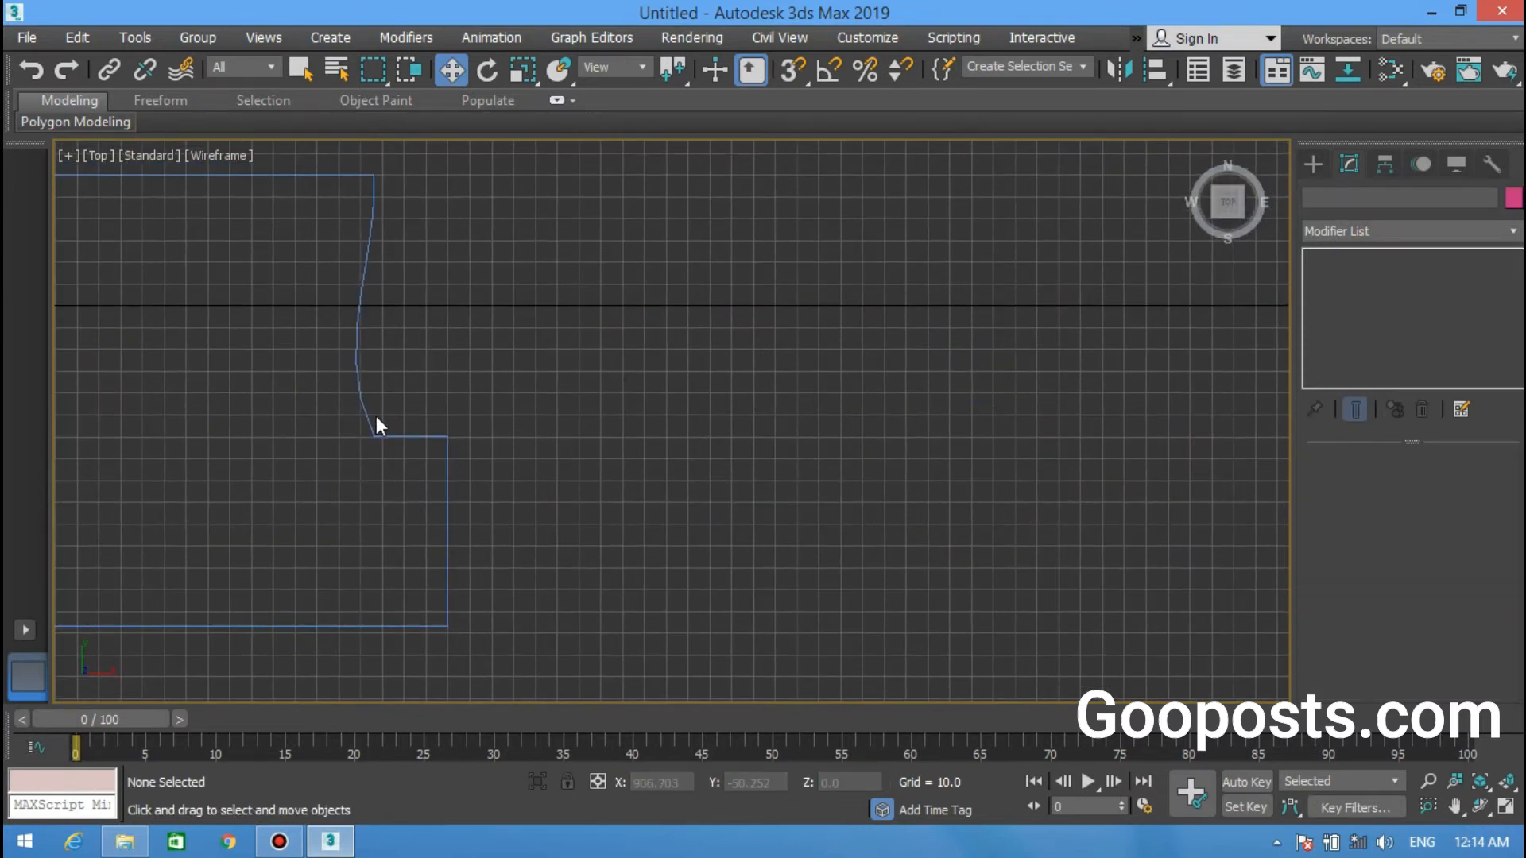
# Step: Enter vertex editing on the adjacent stepped spline and convert the inner corner vertex below its curved edge to Corner
pyautogui.click(368, 422)
pyautogui.moveTo(450, 335); pyautogui.dragTo(736, 375, button='middle')
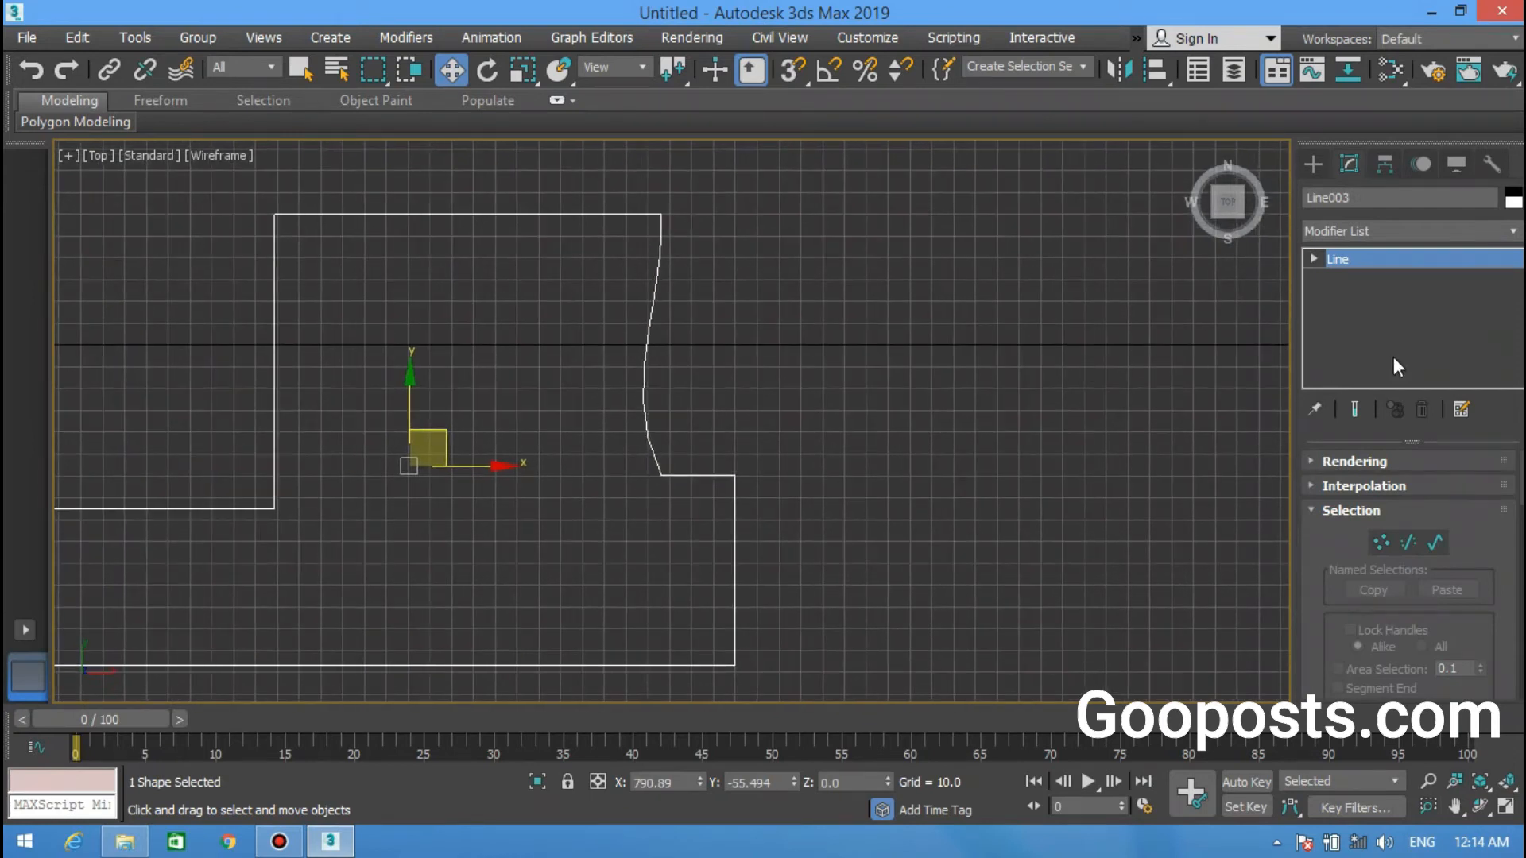
pyautogui.click(1313, 258)
pyautogui.click(1355, 278)
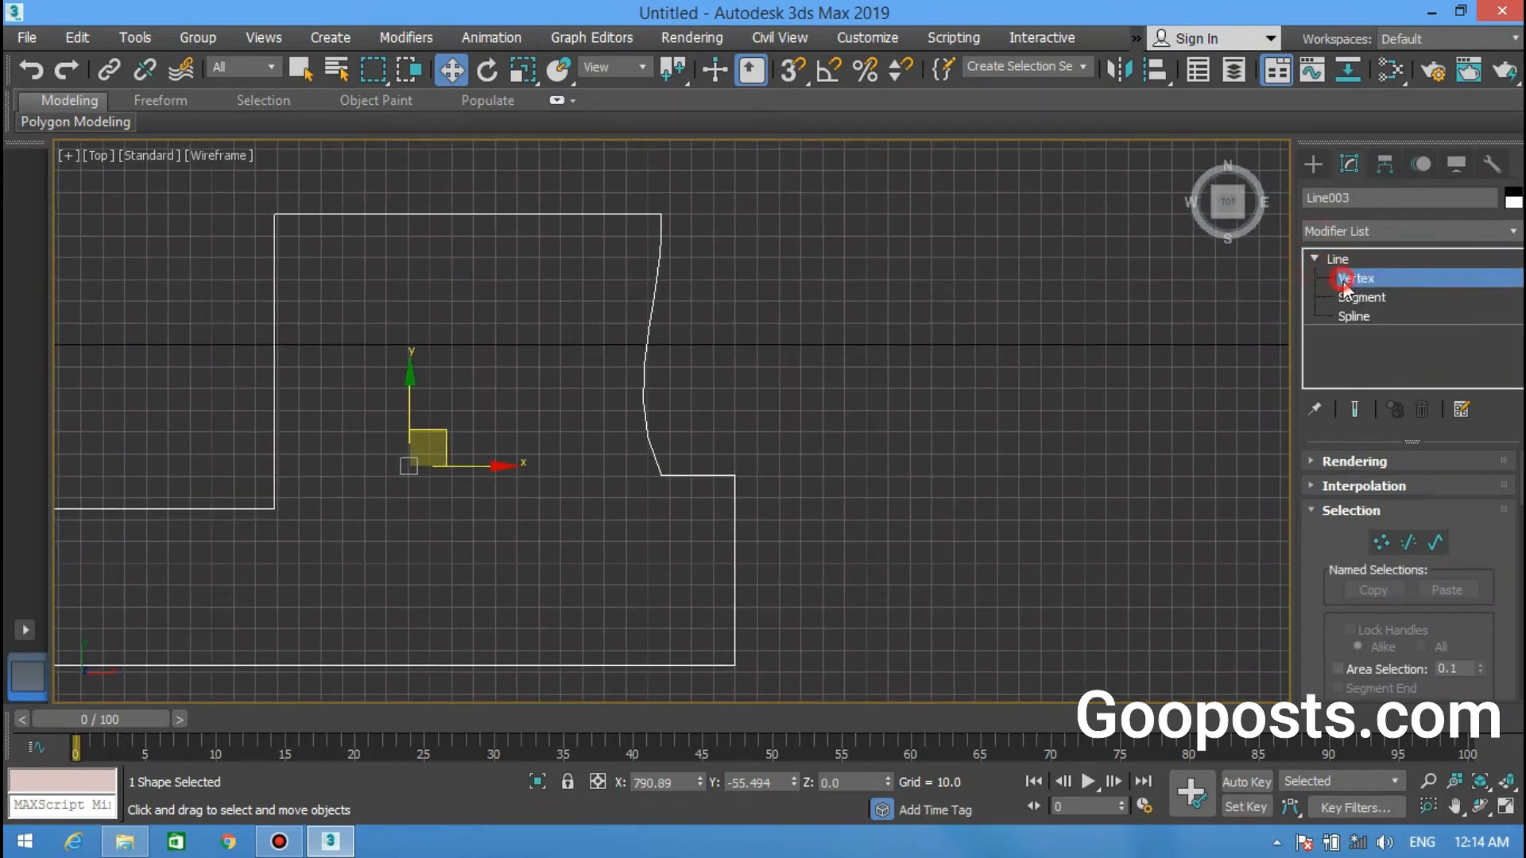
pyautogui.click(660, 474)
pyautogui.rightClick(631, 466)
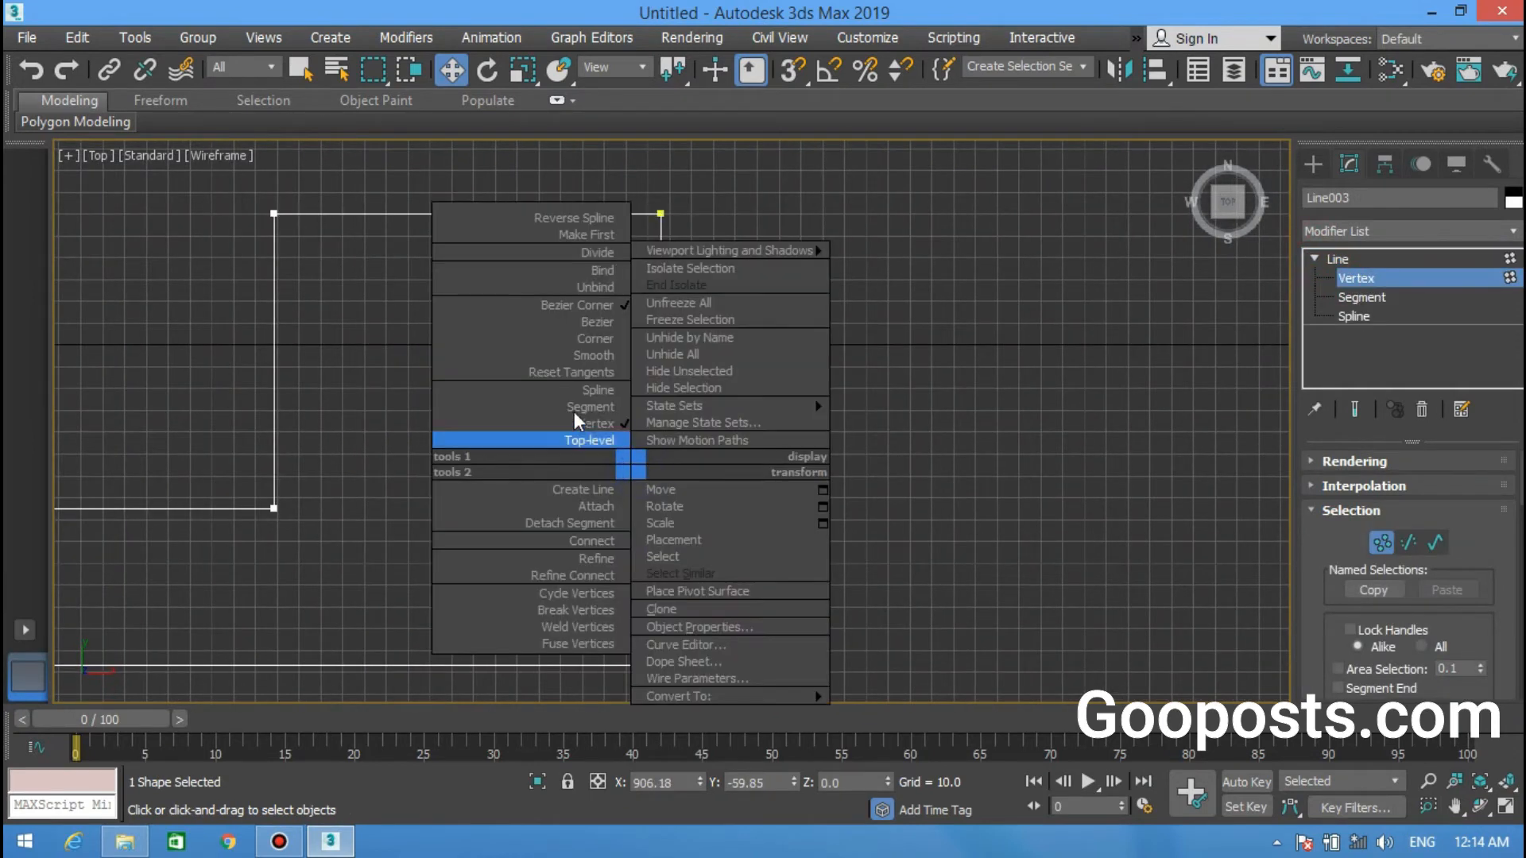
pyautogui.click(559, 340)
pyautogui.moveTo(569, 416); pyautogui.dragTo(708, 518, button='middle')
pyautogui.scroll(-2, 707, 518)
pyautogui.scroll(2, 1025, 545)
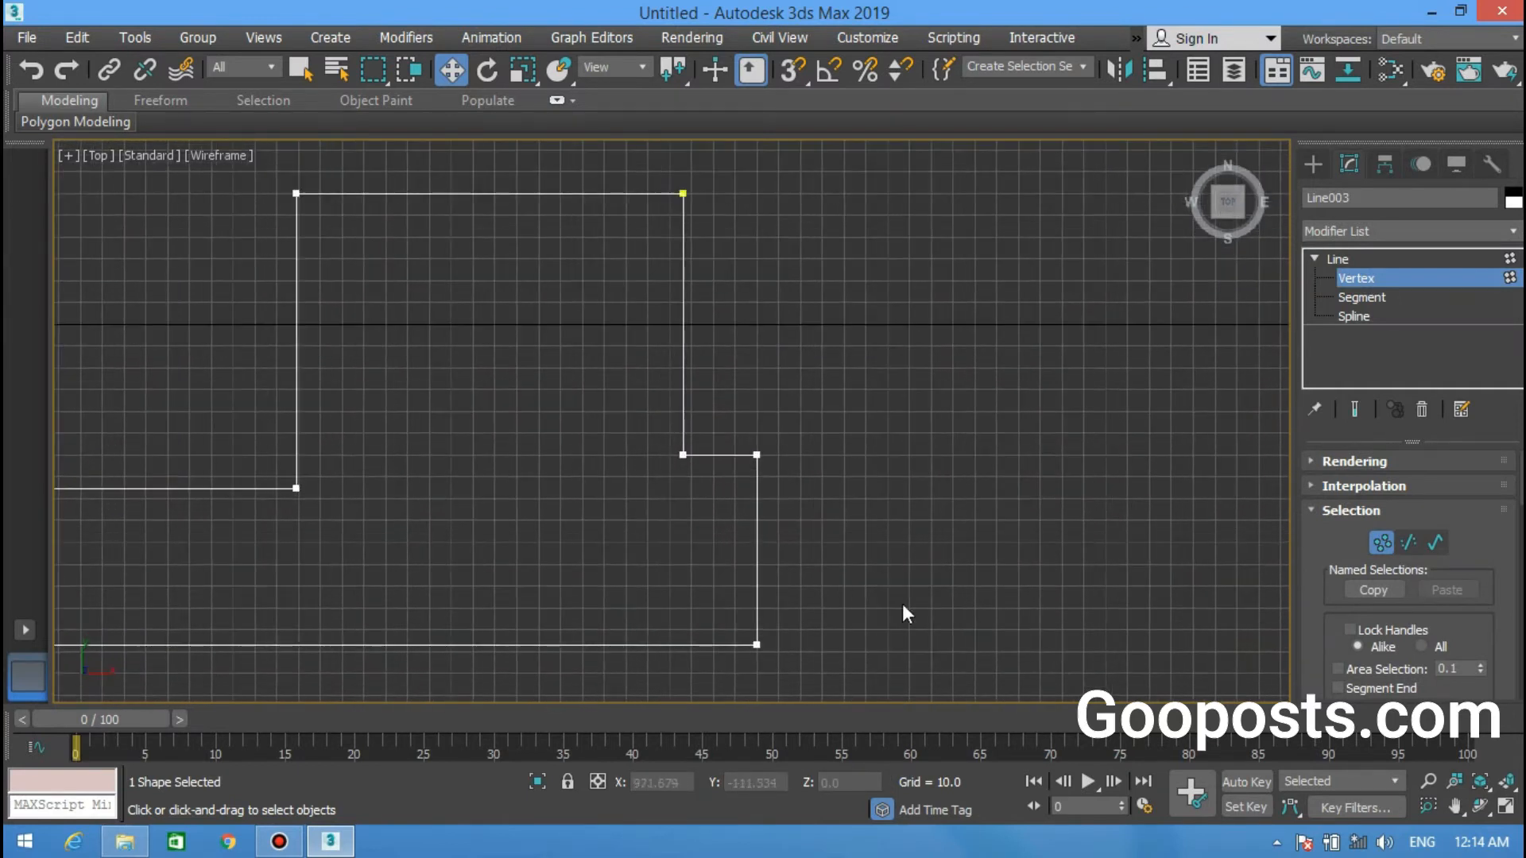
# Step: Insert two vertices with Refine on the vertical edge above the small step
pyautogui.moveTo(629, 523); pyautogui.dragTo(618, 489, button='middle')
pyautogui.scroll(-2, 566, 448)
pyautogui.moveTo(553, 443); pyautogui.dragTo(711, 379, button='middle')
pyautogui.scroll(-1, 710, 379)
pyautogui.moveTo(631, 488); pyautogui.dragTo(651, 448, button='middle')
pyautogui.scroll(-2, 749, 416)
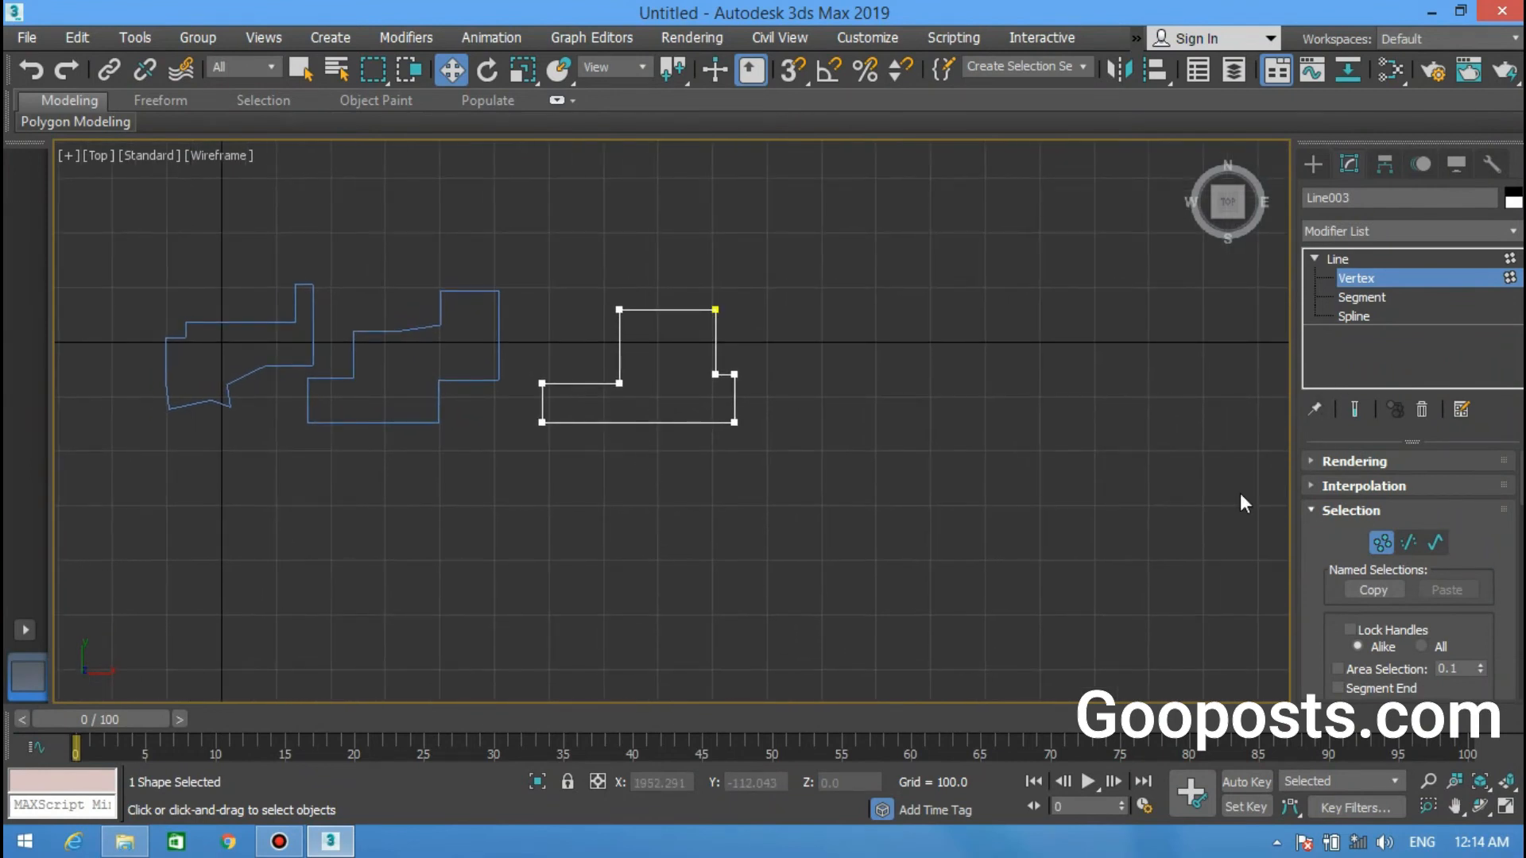
pyautogui.scroll(-5, 1373, 508)
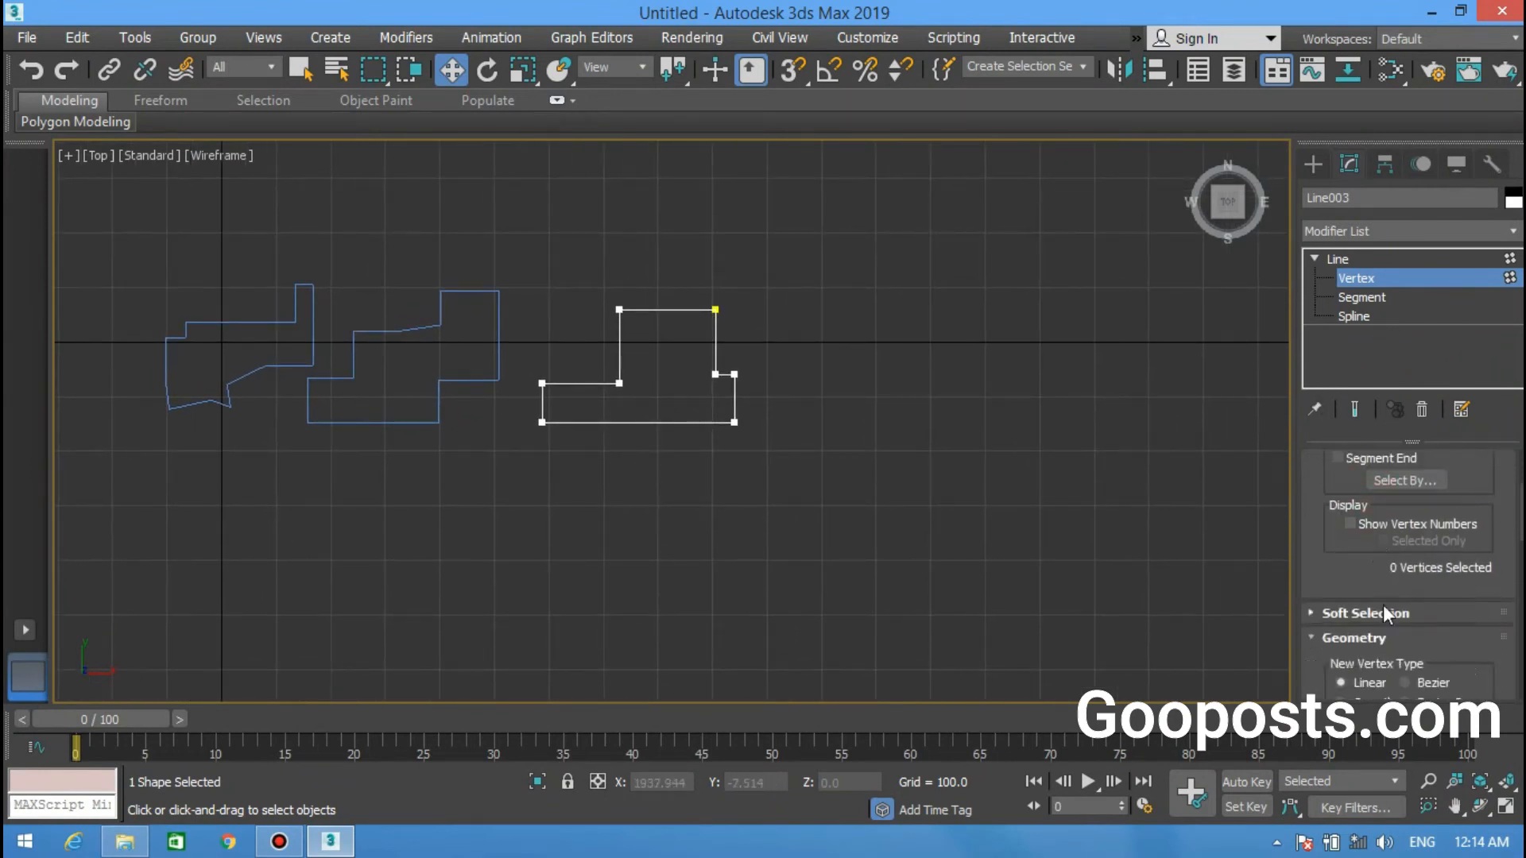
pyautogui.scroll(-2, 1405, 596)
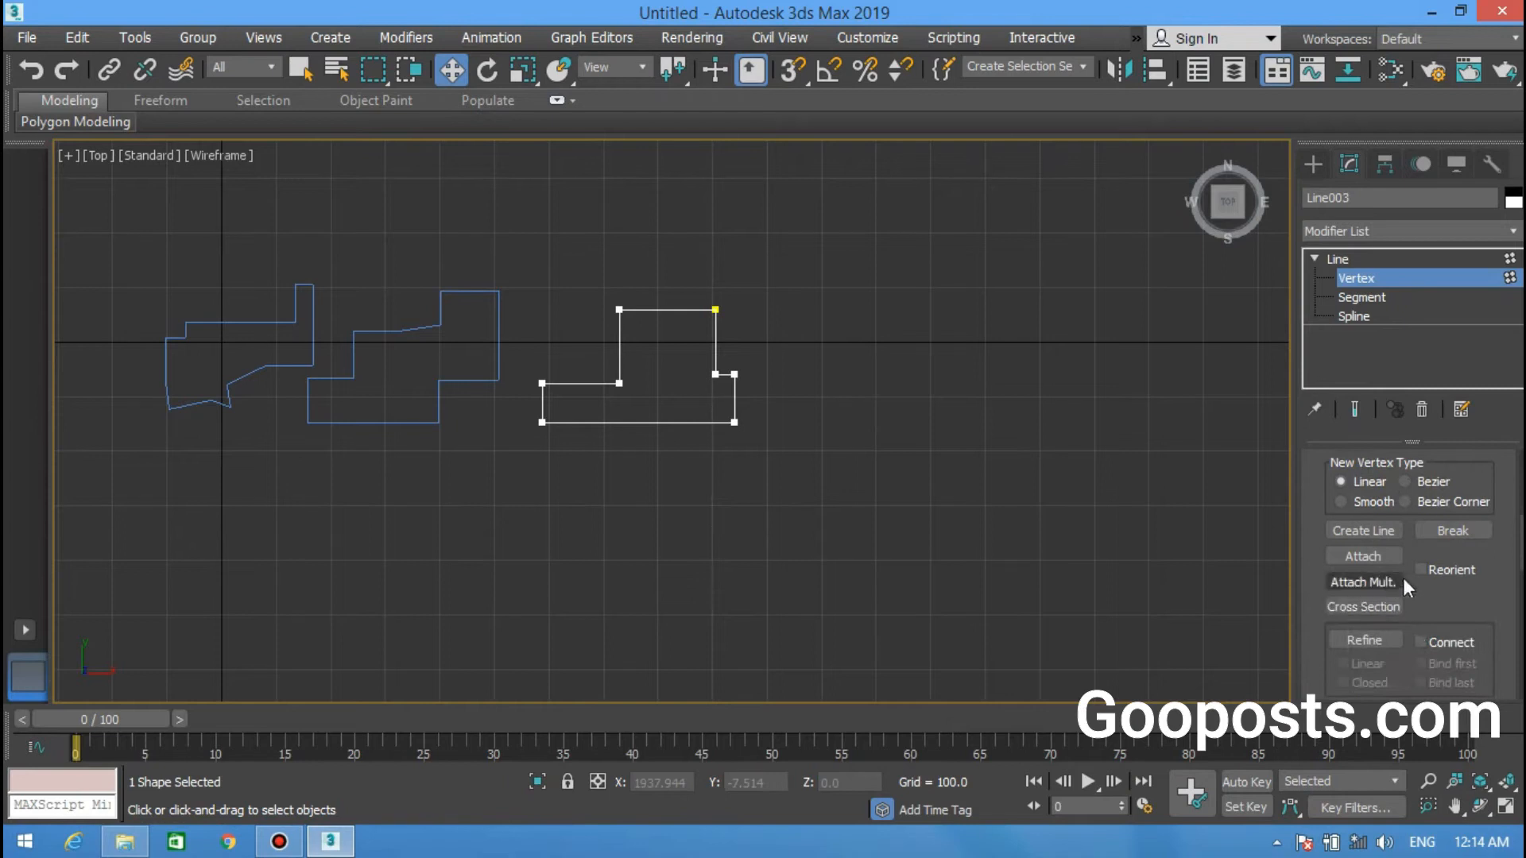
pyautogui.scroll(6, 706, 457)
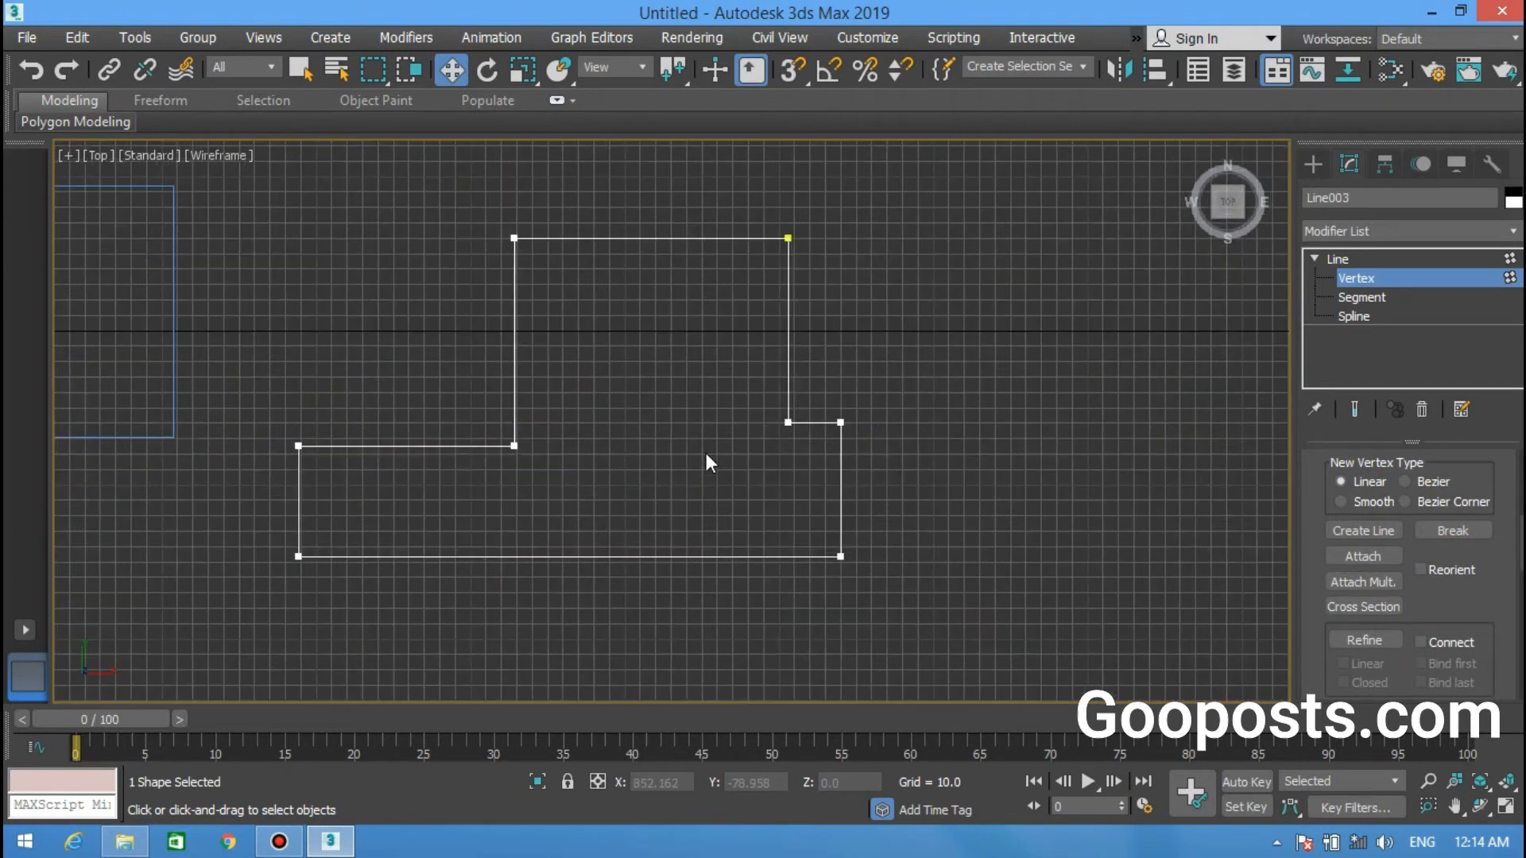
pyautogui.moveTo(730, 402); pyautogui.dragTo(633, 538, button='middle')
pyautogui.scroll(1, 721, 397)
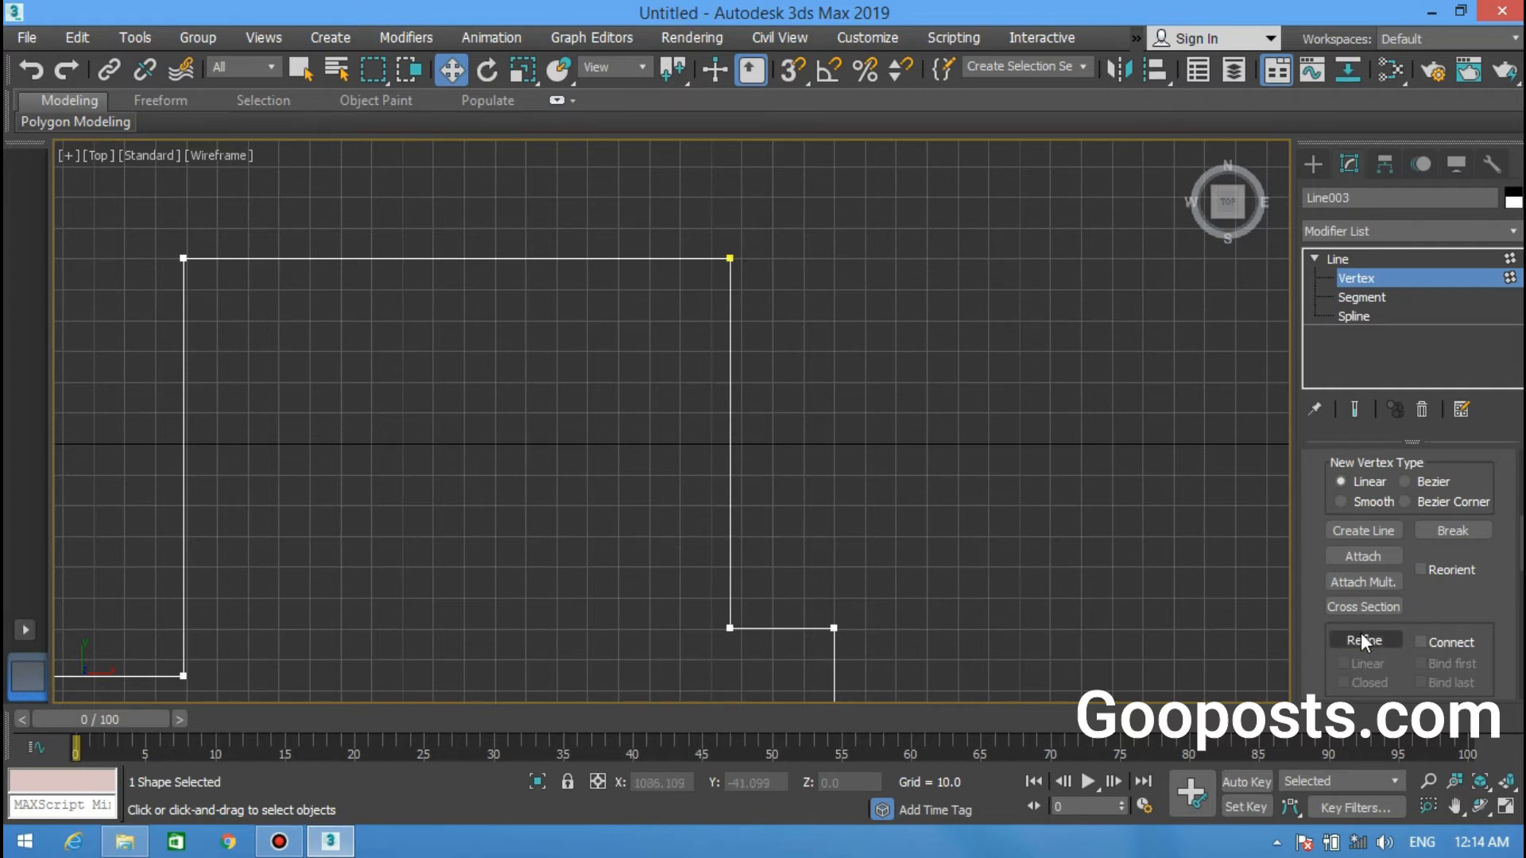
pyautogui.click(1380, 642)
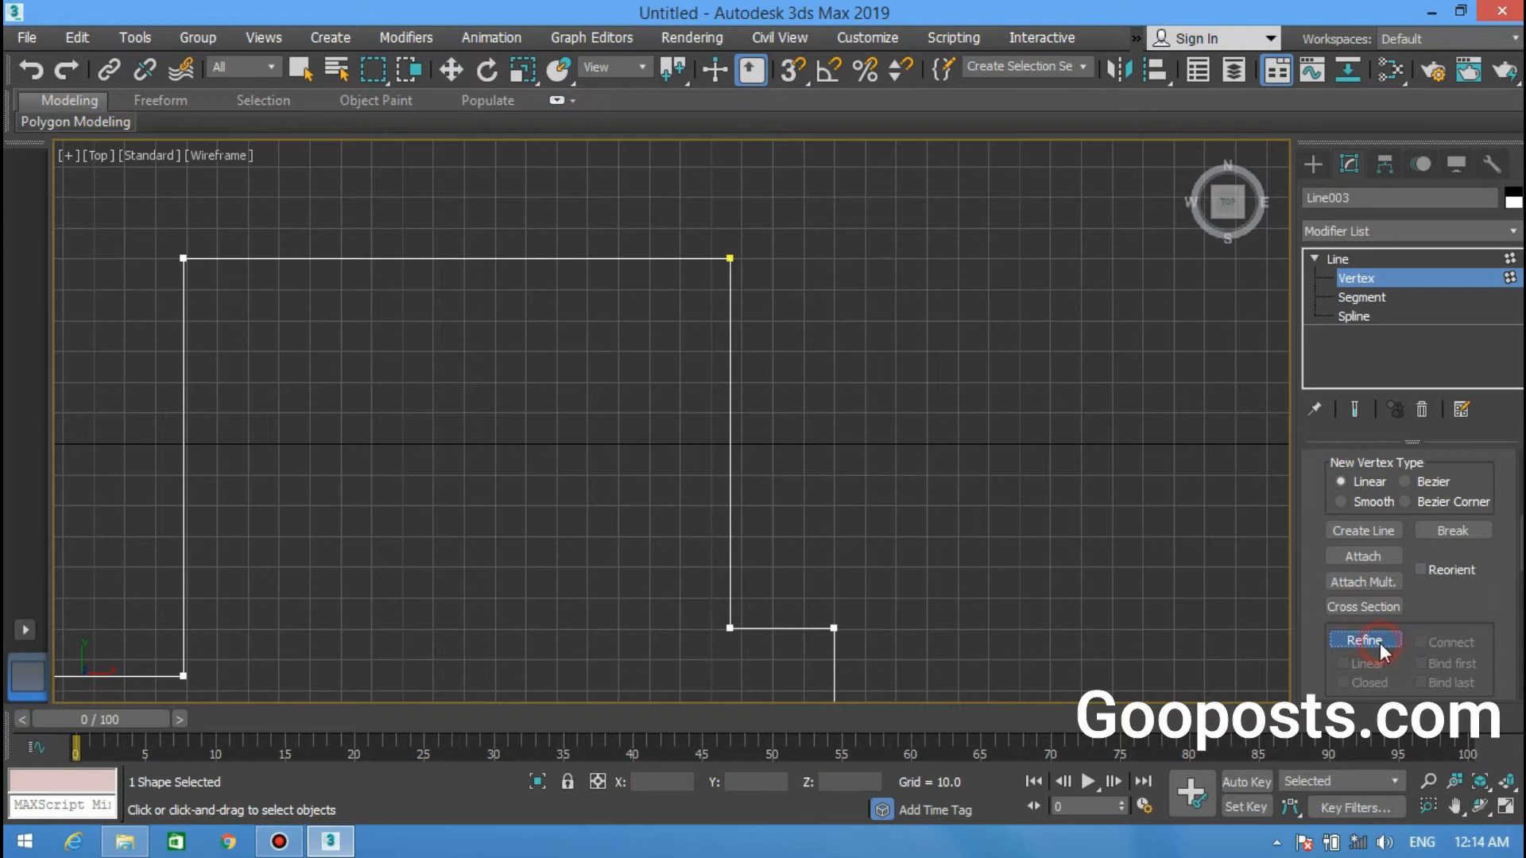
pyautogui.click(732, 372)
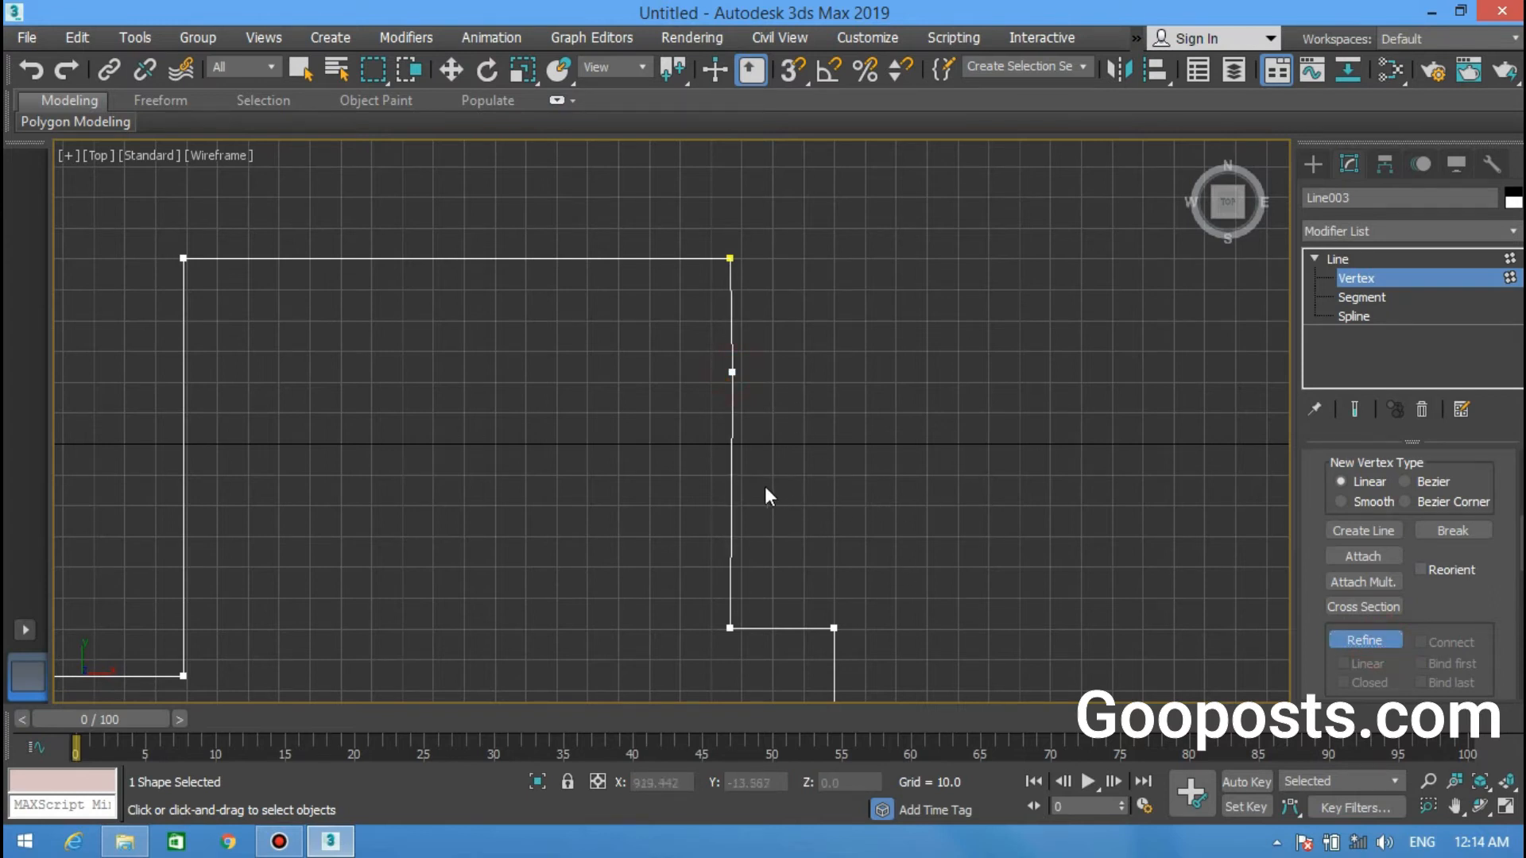
pyautogui.click(732, 475)
pyautogui.moveTo(720, 514); pyautogui.dragTo(548, 524, button='middle')
pyautogui.press('w')
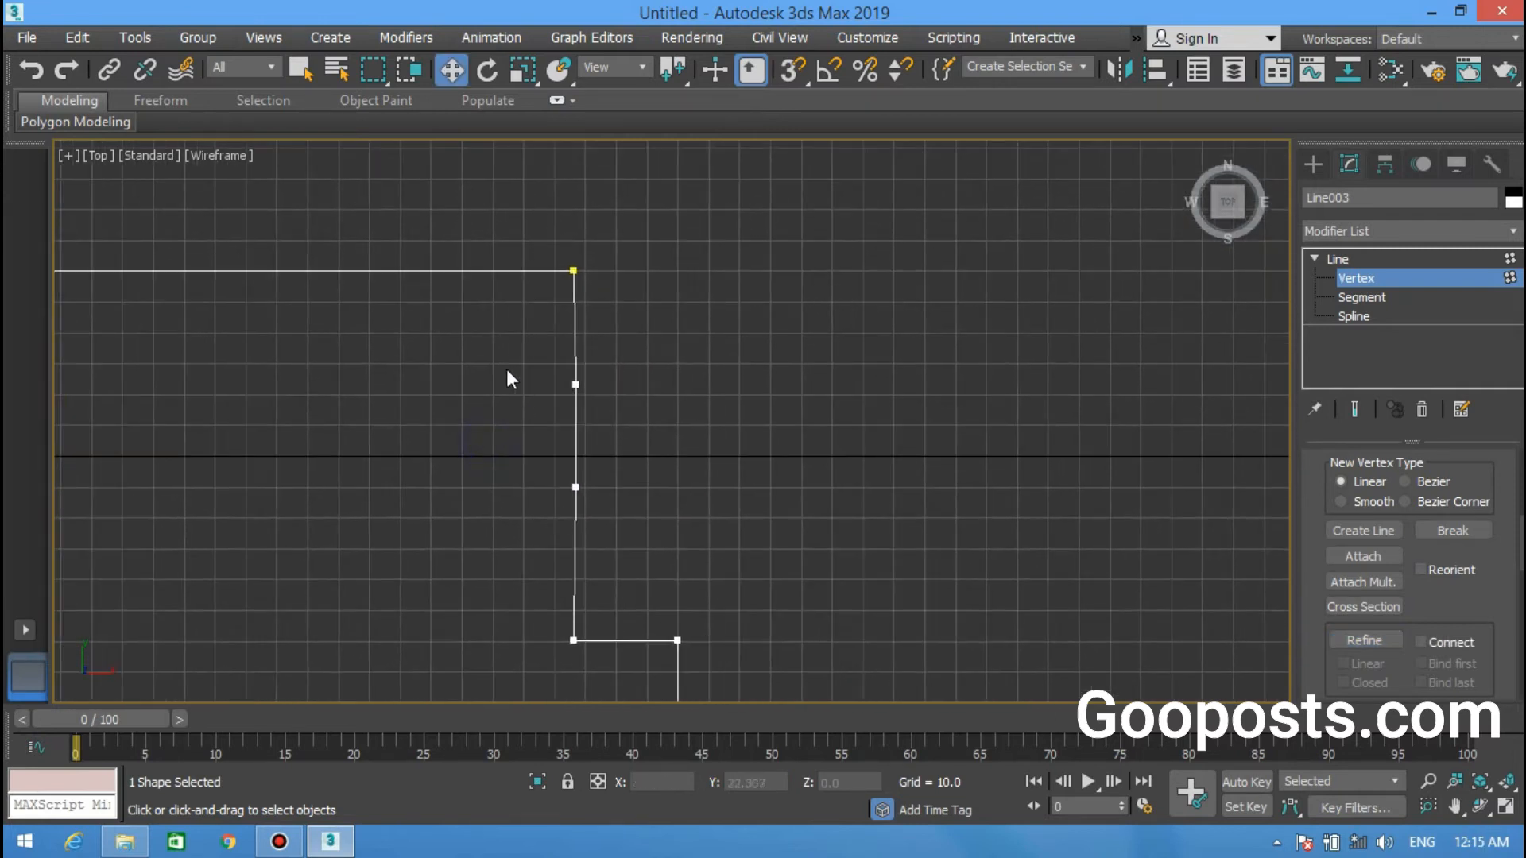
# Step: Select the two inserted vertices and convert them to Corner
pyautogui.click(576, 385)
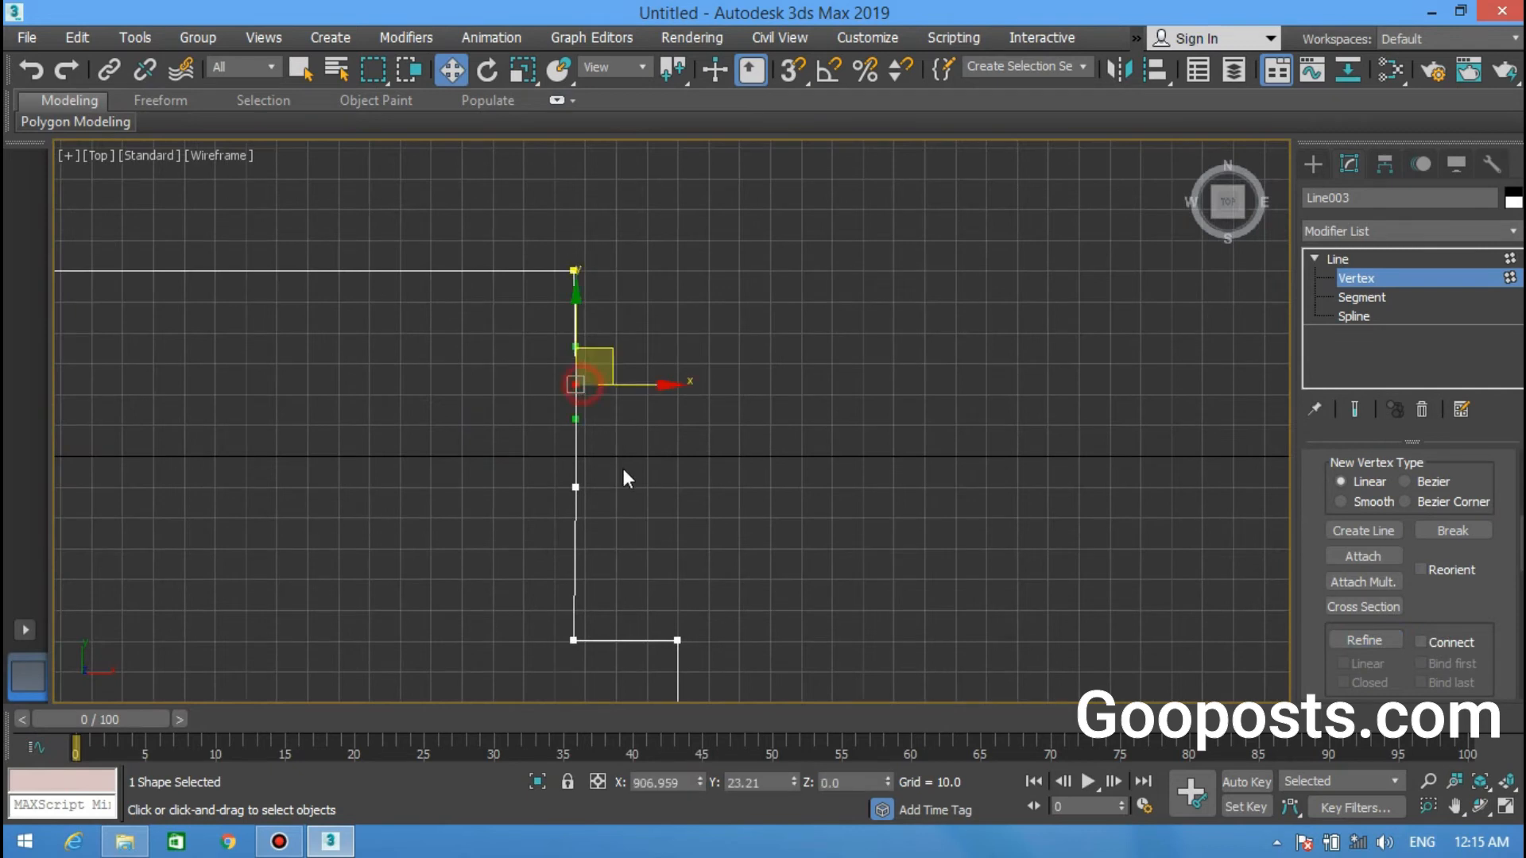
pyautogui.click(575, 486)
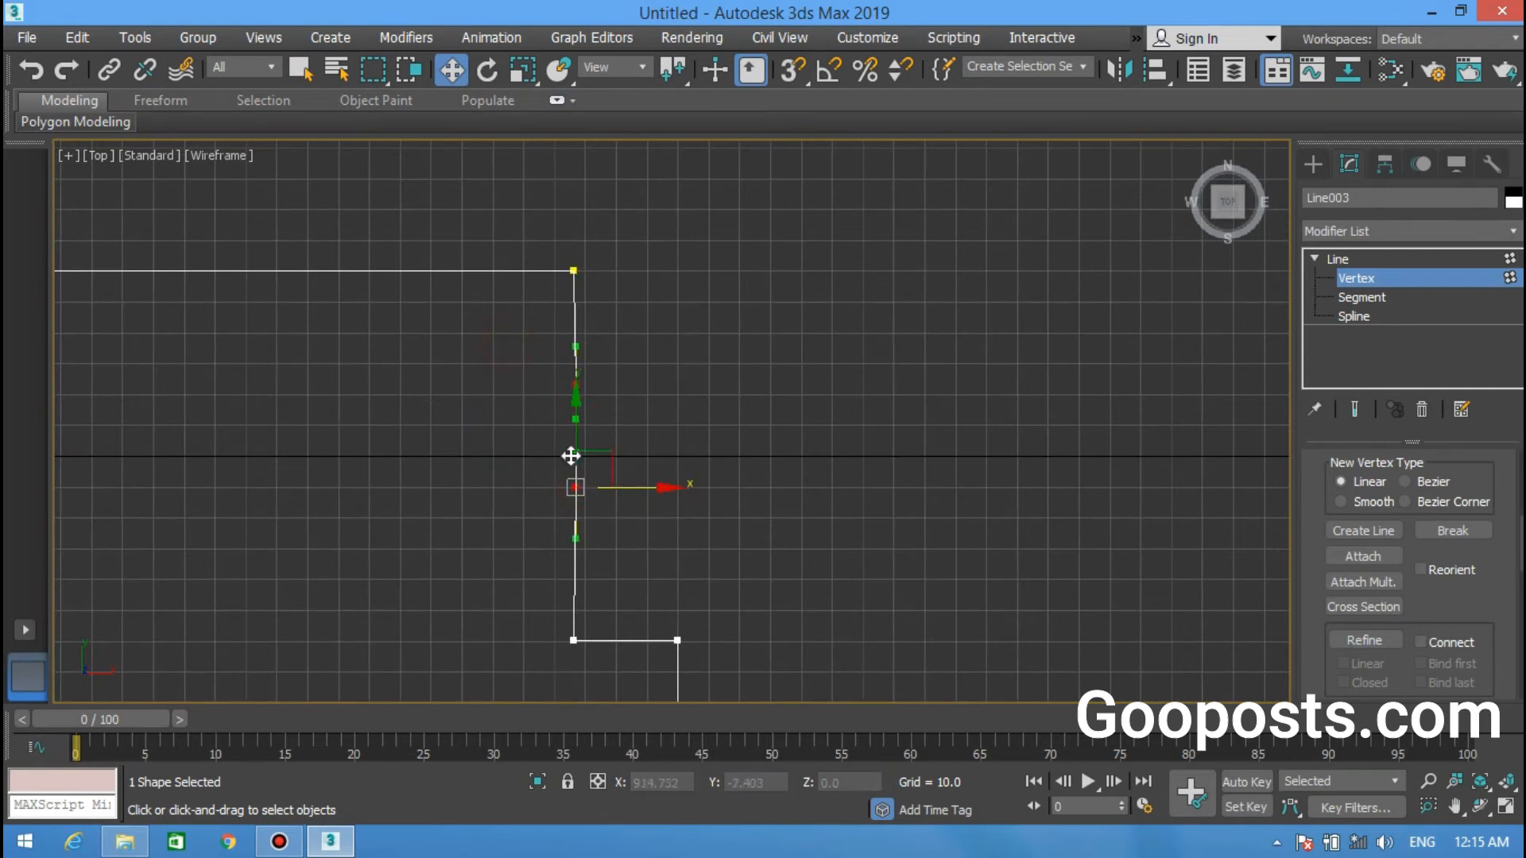
pyautogui.rightClick(543, 429)
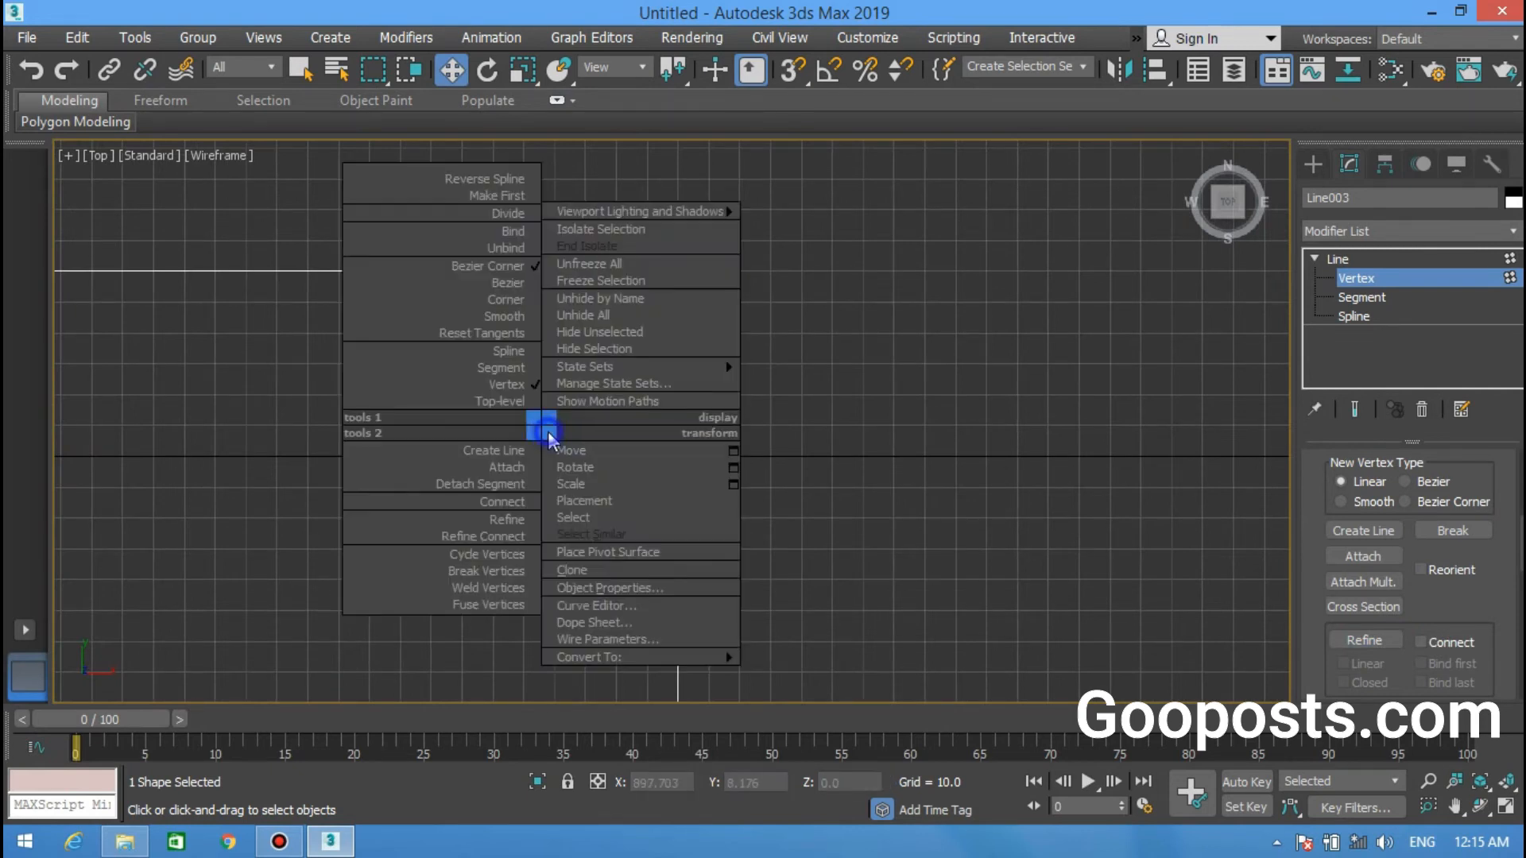
pyautogui.click(478, 299)
pyautogui.click(479, 538)
pyautogui.press('z')
pyautogui.scroll(-2, 534, 507)
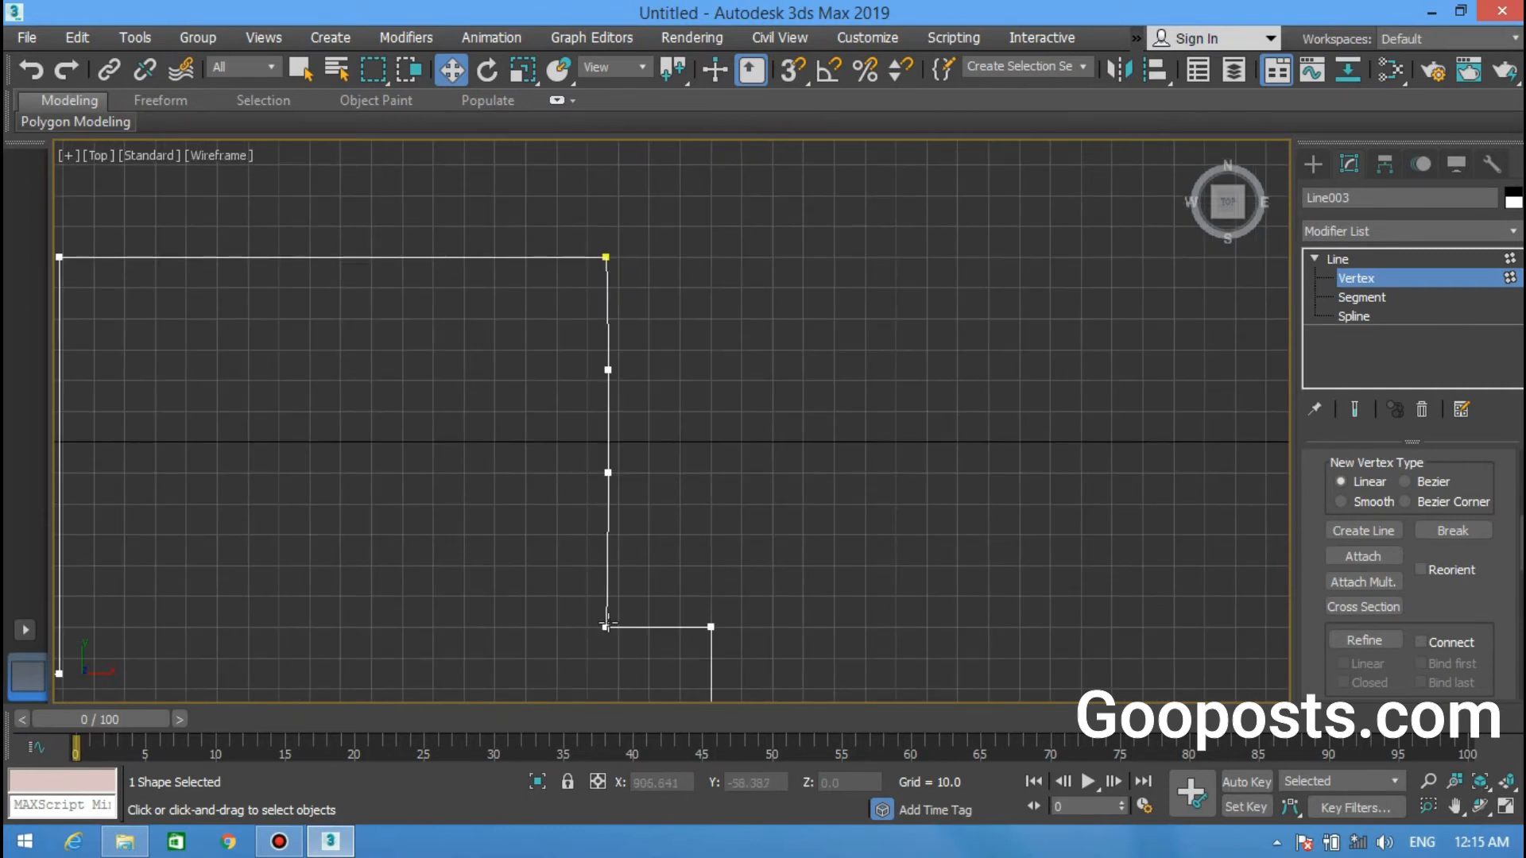
# Step: Copy the X coordinate 906.18 from the vertex at the edge's lower end and apply it to the lower inserted vertex
pyautogui.click(607, 625)
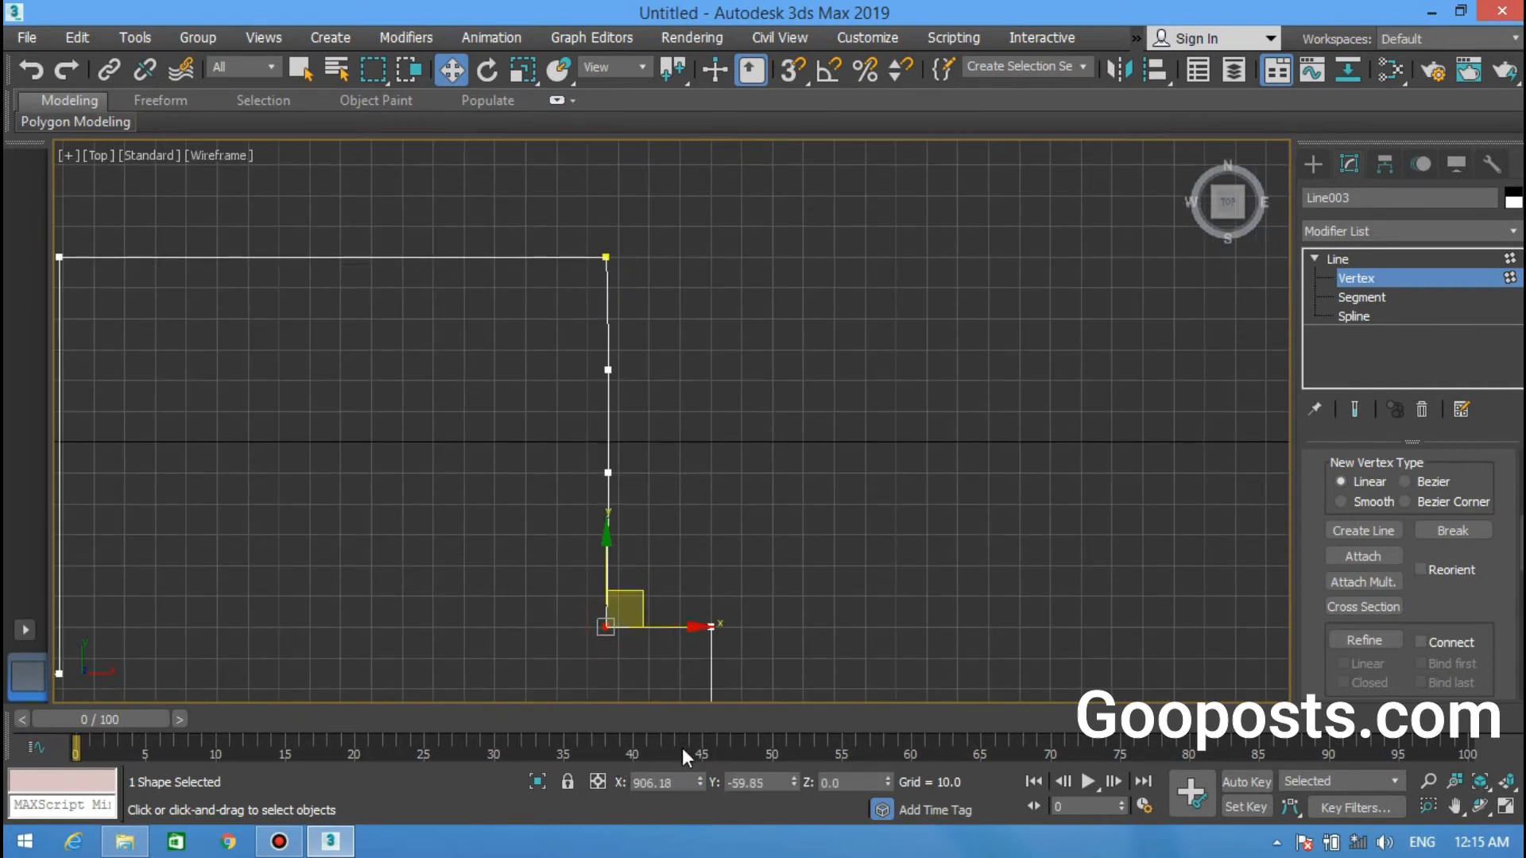
pyautogui.click(682, 783)
pyautogui.rightClick(649, 781)
pyautogui.click(685, 541)
pyautogui.click(608, 473)
pyautogui.click(685, 784)
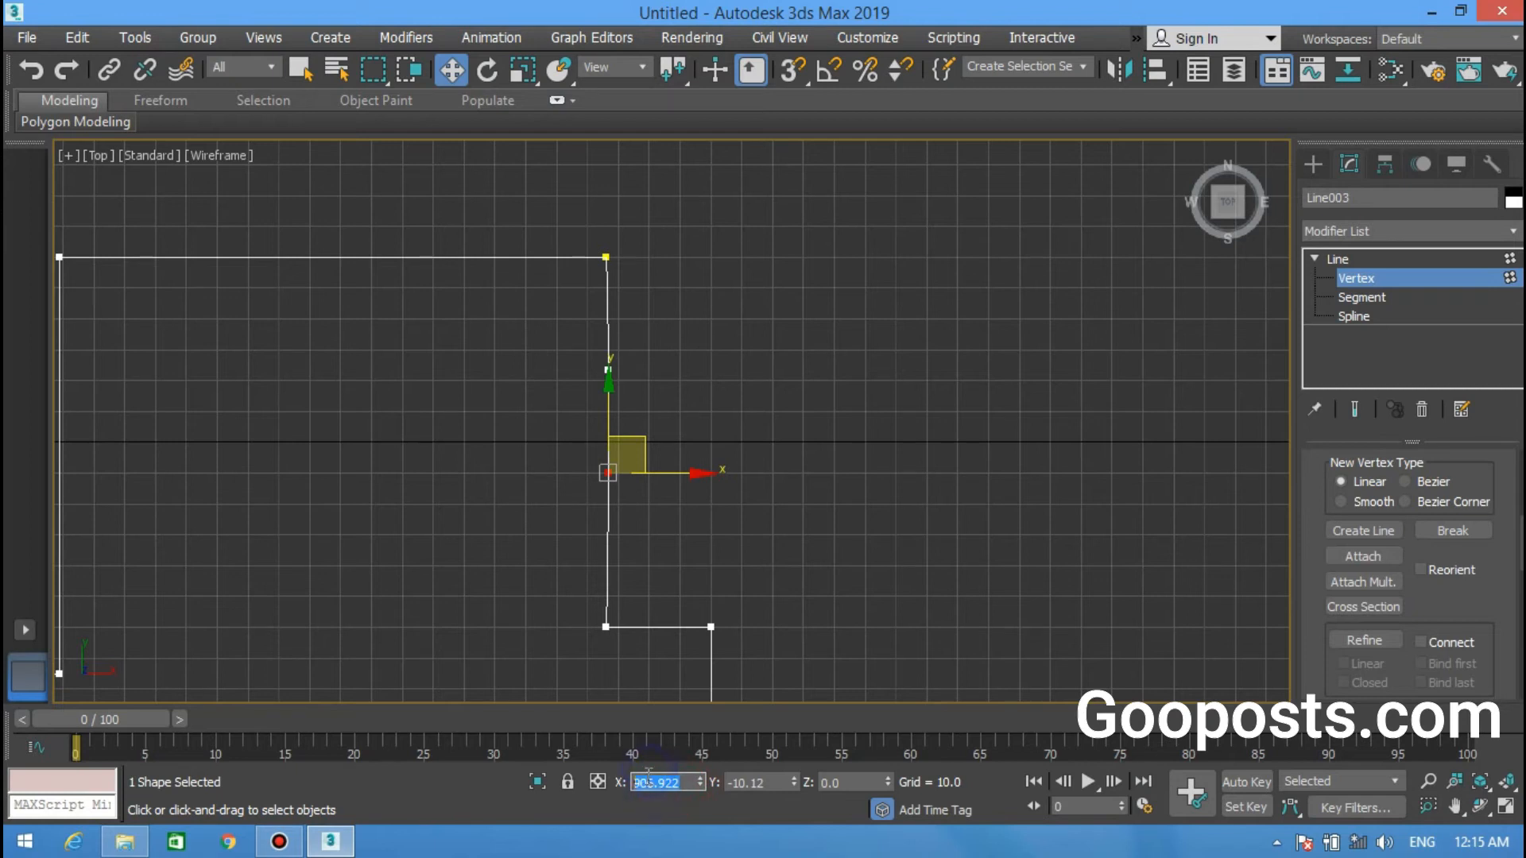
pyautogui.rightClick(651, 792)
pyautogui.click(695, 569)
pyautogui.press('Return')
# Step: Set the X coordinate of the upper inserted vertex and of the edge's top corner vertex to 906.18
pyautogui.moveTo(556, 324); pyautogui.dragTo(648, 409)
pyautogui.click(672, 782)
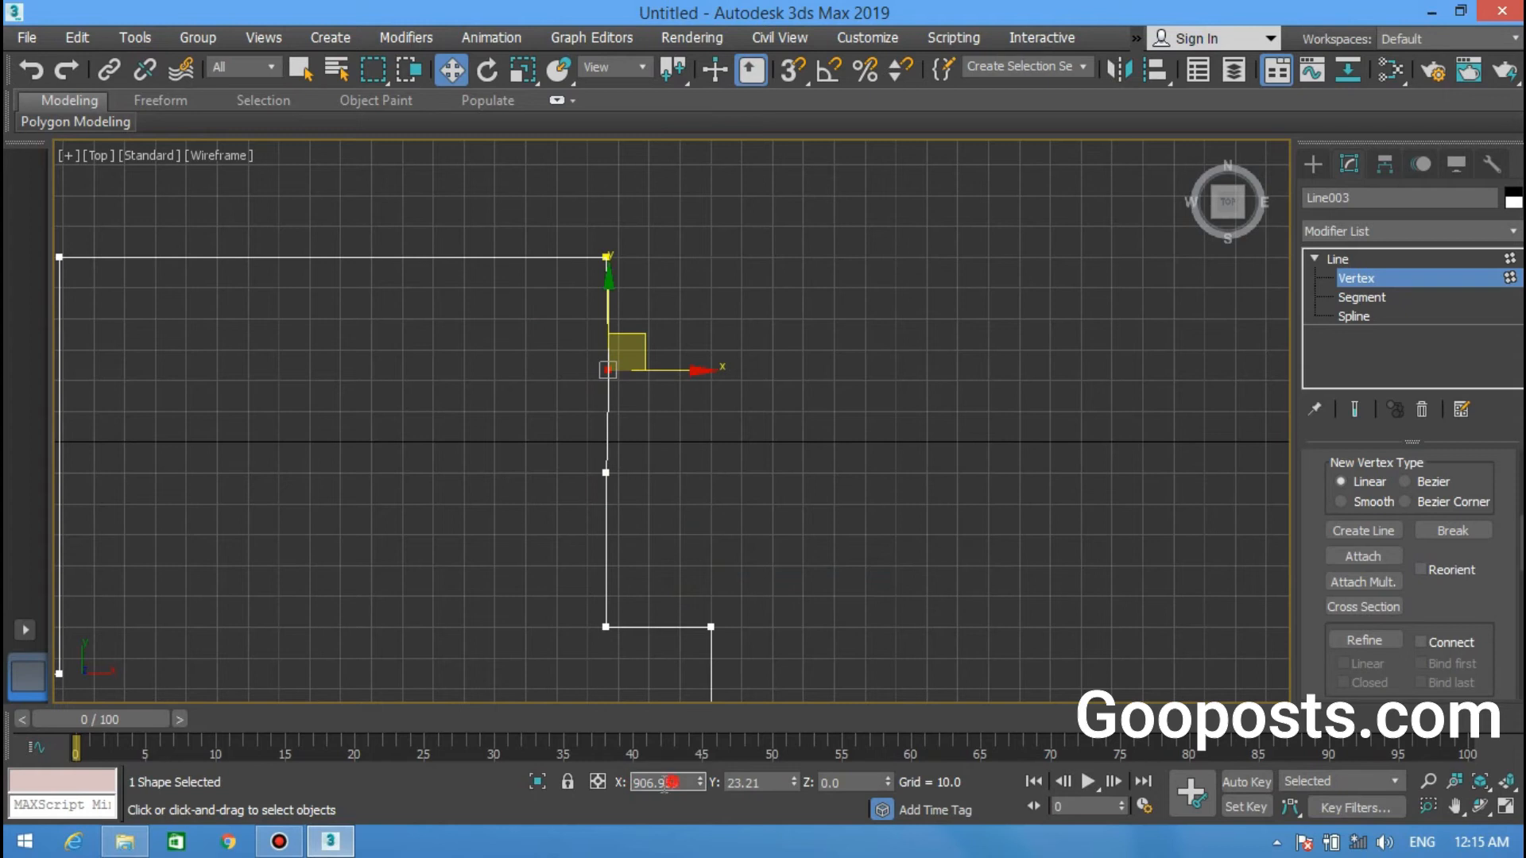
pyautogui.hotkey('ctrl', 'v')
pyautogui.click(578, 191)
pyautogui.hotkey('ctrl', 'v')
pyautogui.press('Return')
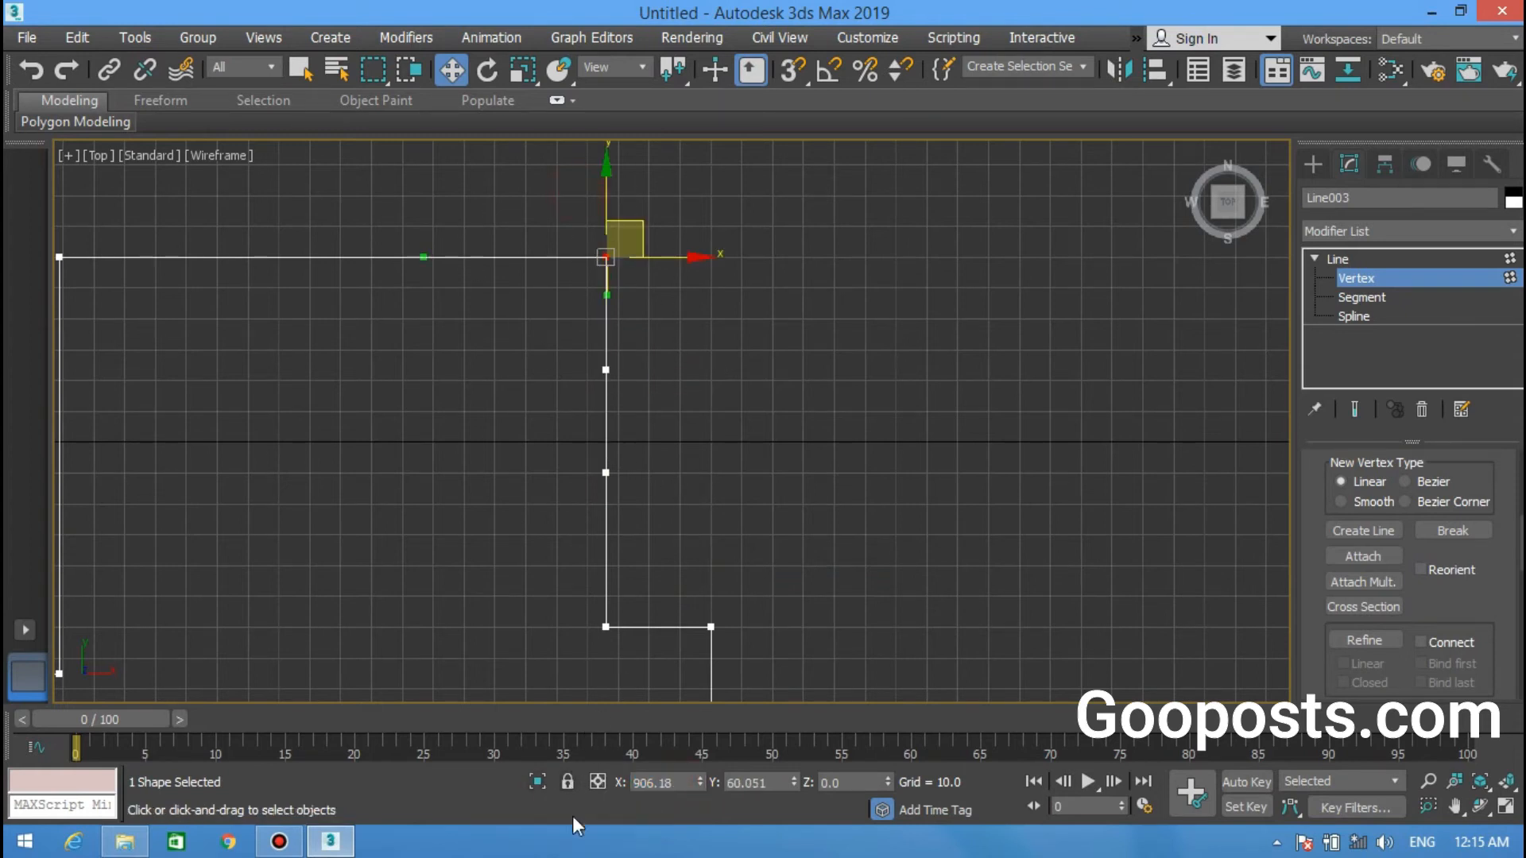
pyautogui.click(672, 785)
pyautogui.click(526, 377)
pyautogui.scroll(2, 598, 381)
pyautogui.scroll(-2, 594, 384)
pyautogui.scroll(2, 572, 449)
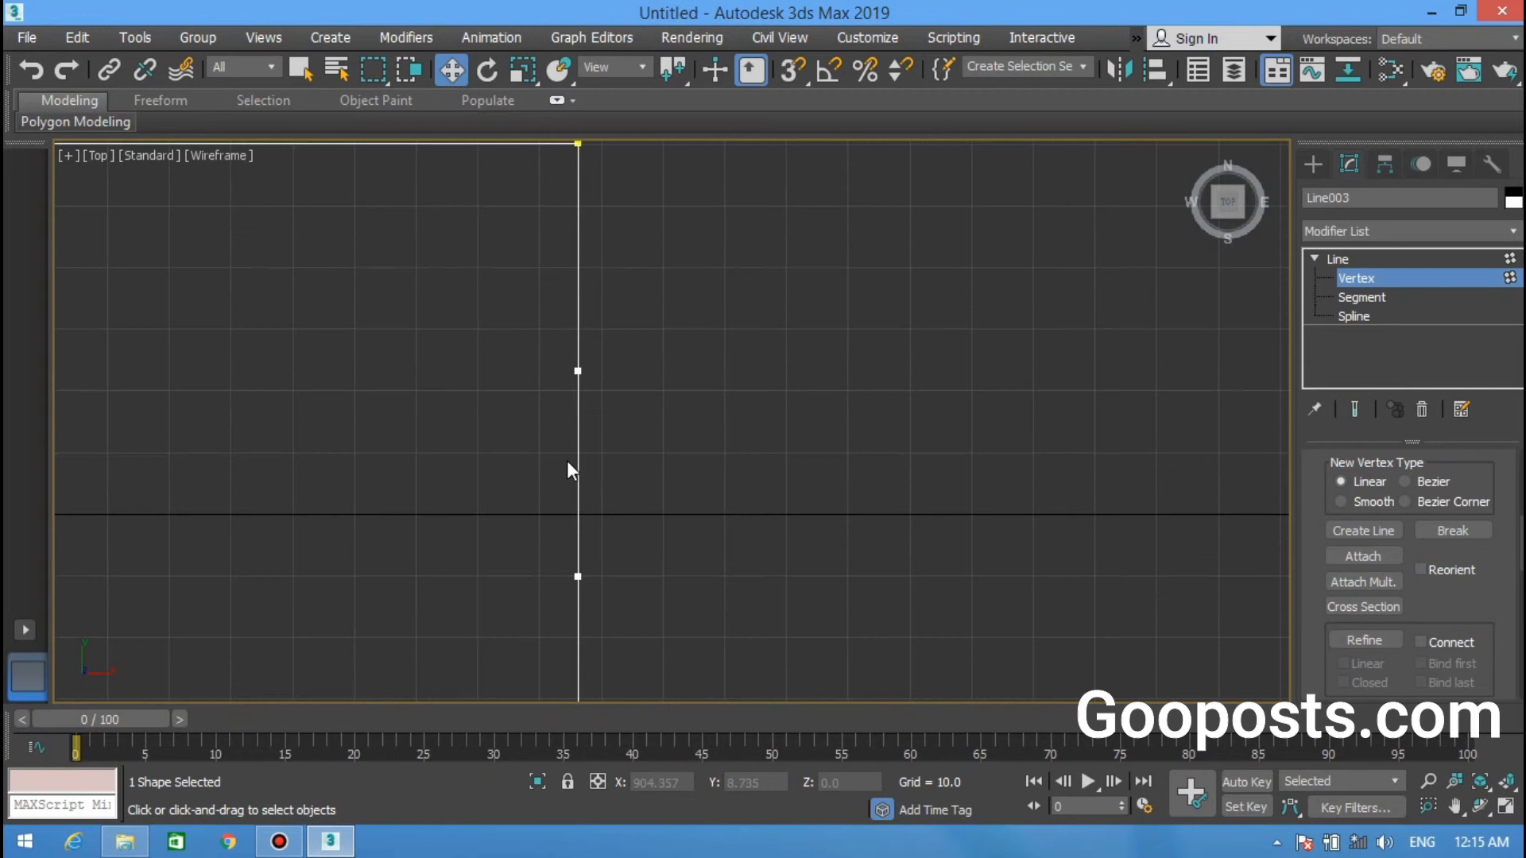
pyautogui.click(1364, 639)
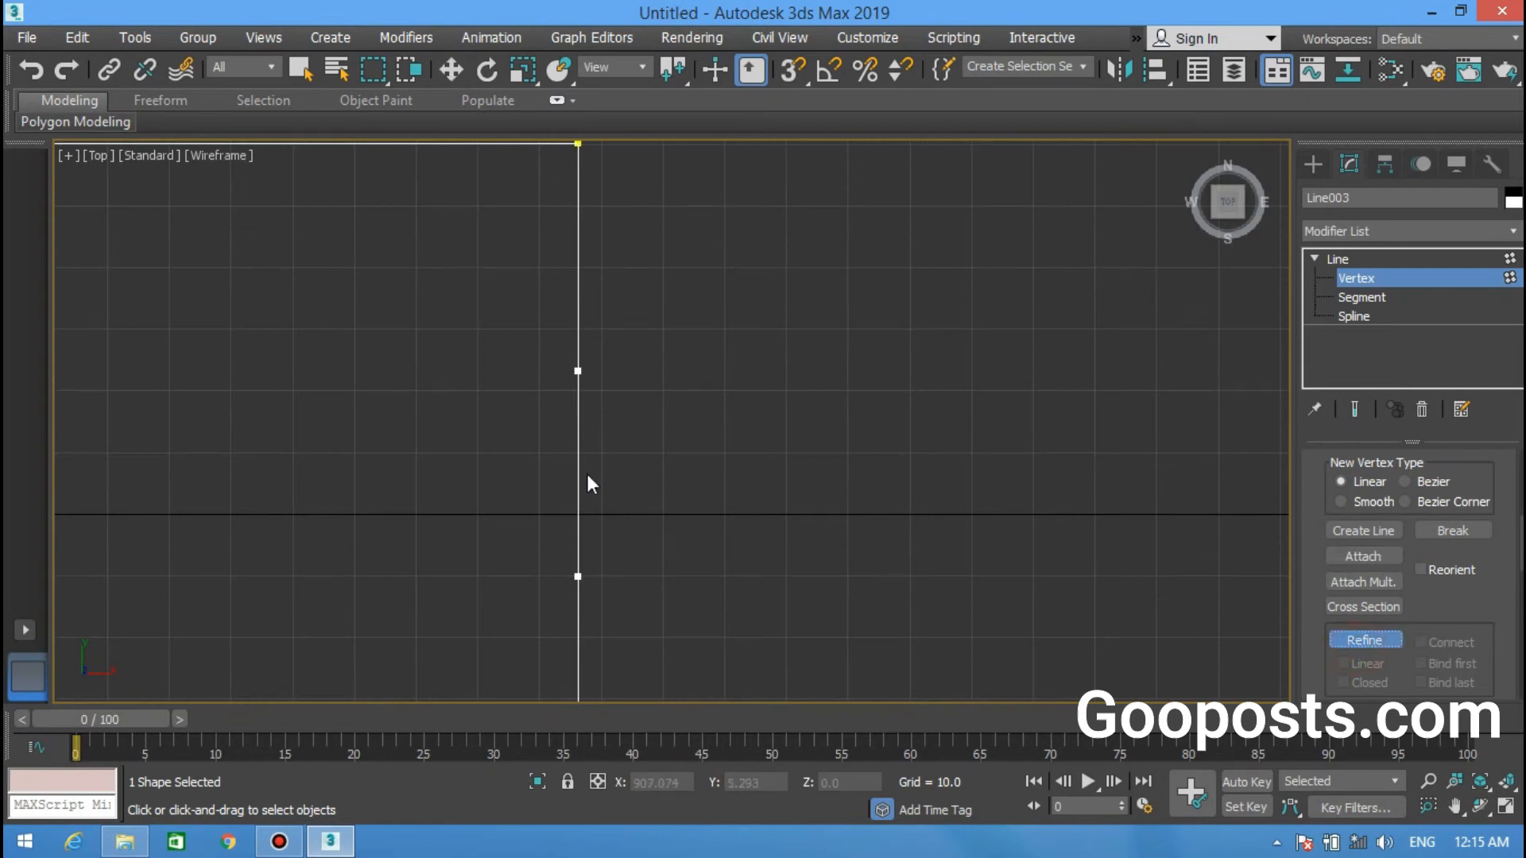
pyautogui.press('w')
# Step: Switch to segment editing and move the segment between the two inserted vertices outward along X to about 929
pyautogui.click(1360, 298)
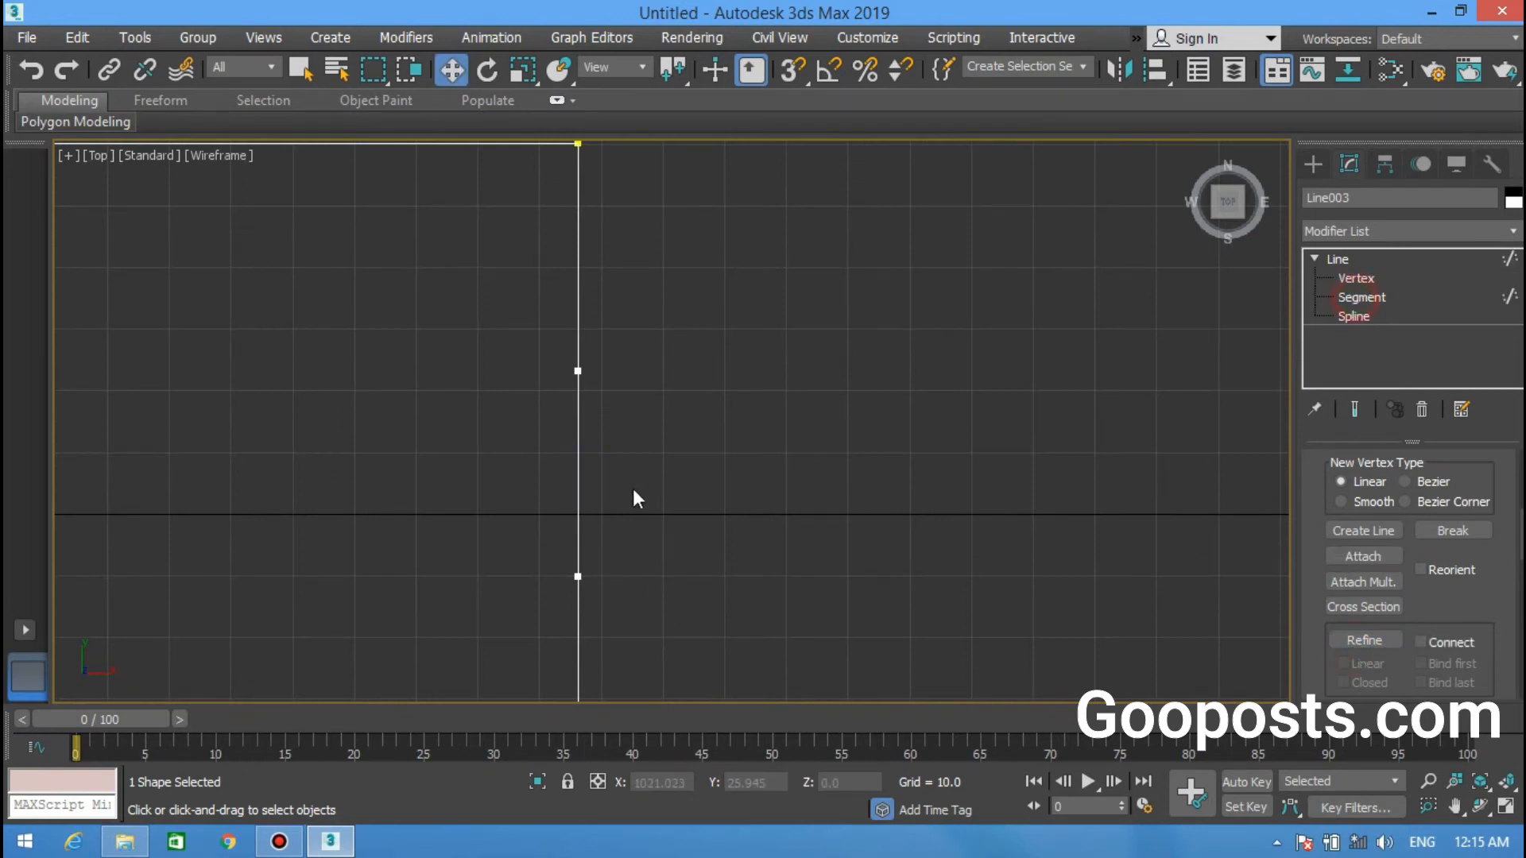
pyautogui.click(578, 461)
pyautogui.scroll(-1, 658, 481)
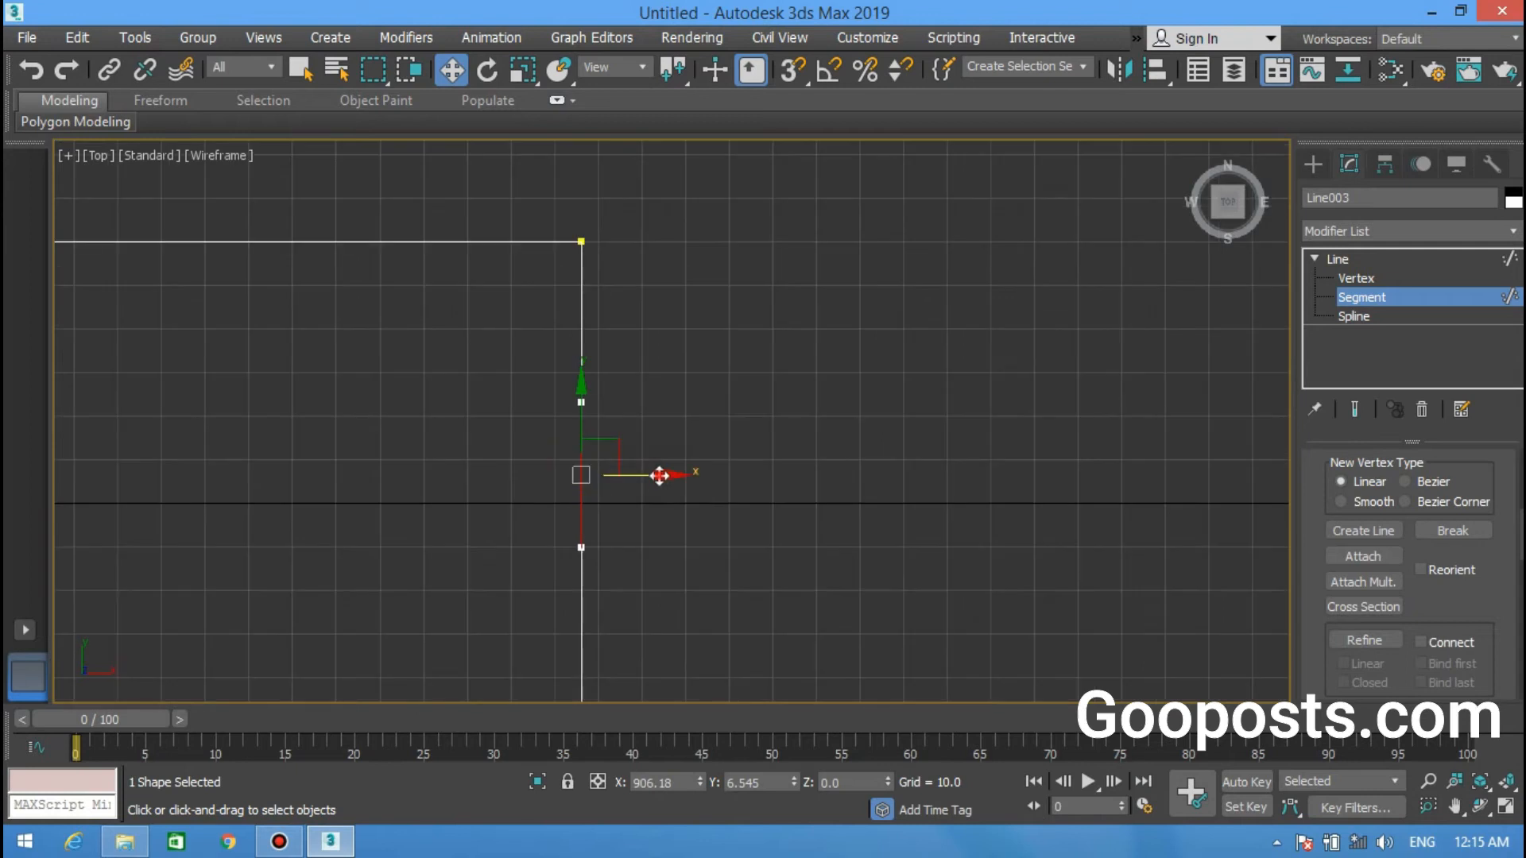
pyautogui.moveTo(668, 474); pyautogui.dragTo(752, 473)
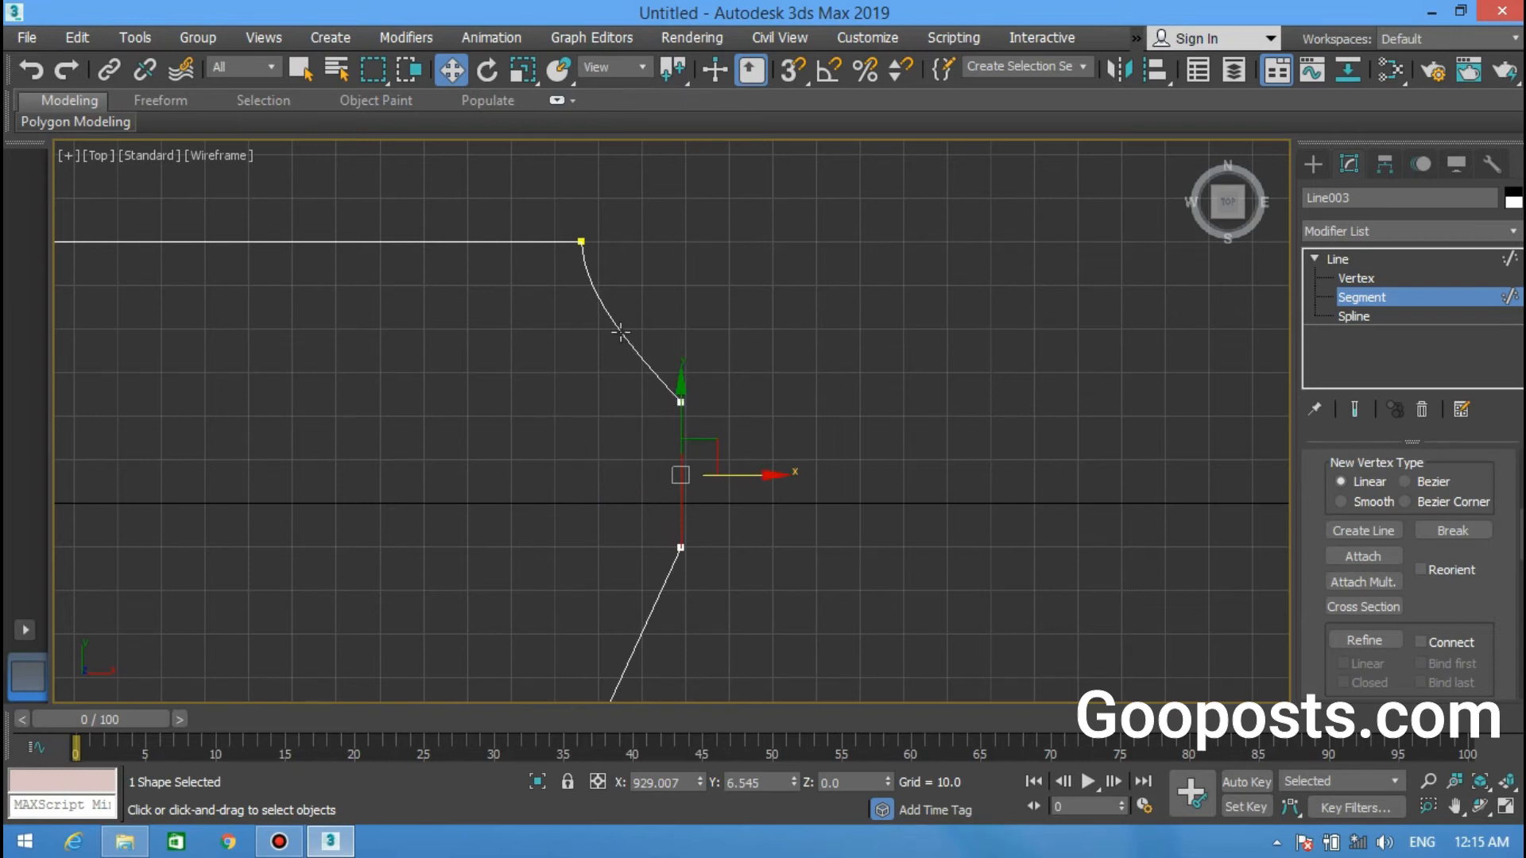
# Step: Undo the segment move and deselect the segment
pyautogui.hotkey('ctrl', 'z')
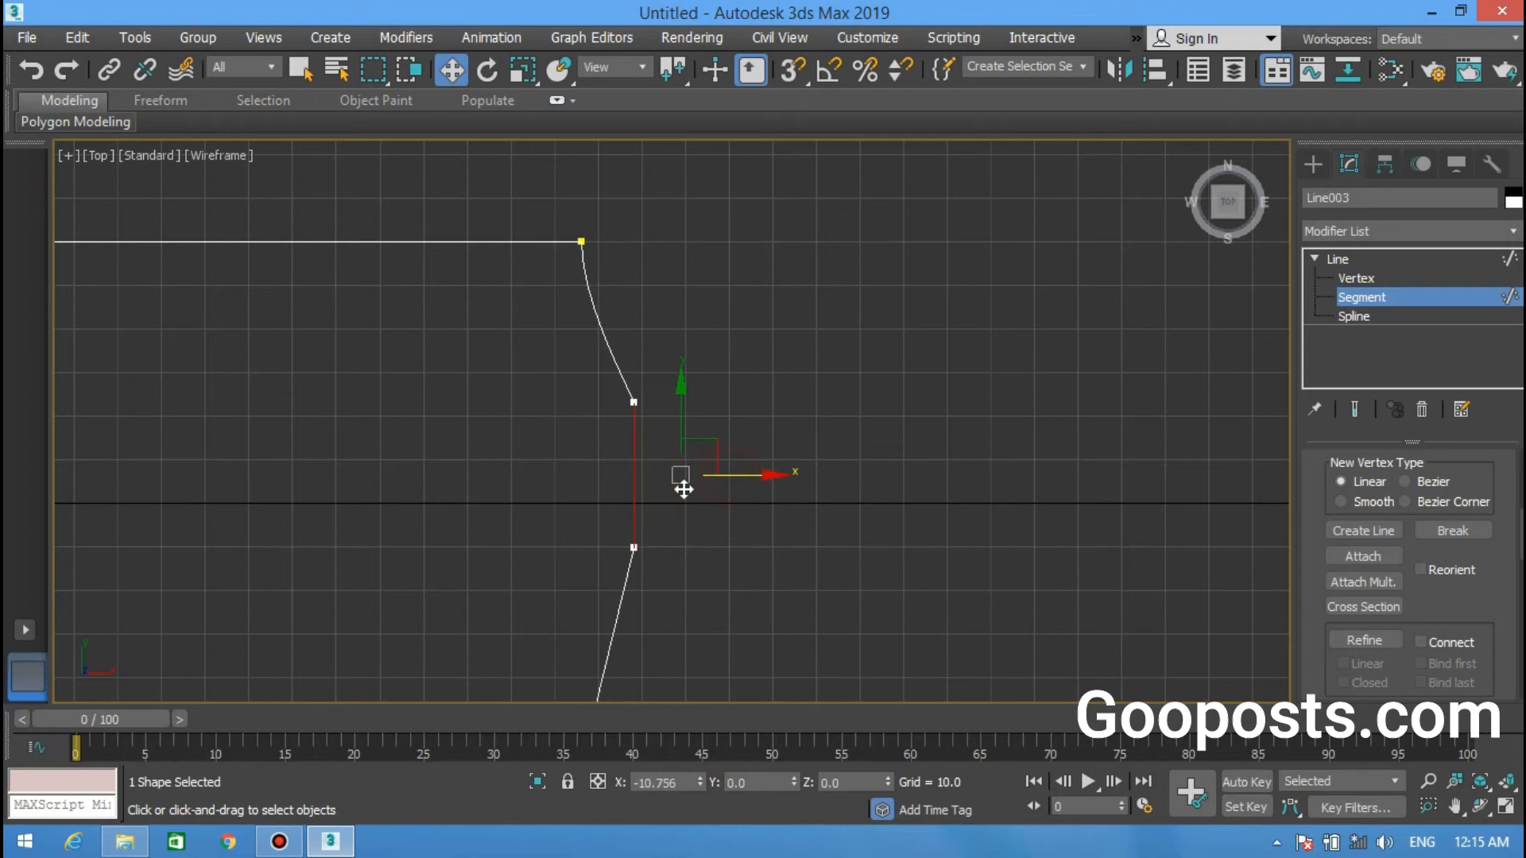
pyautogui.hotkey('ctrl', 'y')
pyautogui.hotkey('ctrl', 'z')
pyautogui.moveTo(534, 494); pyautogui.dragTo(631, 453, button='middle')
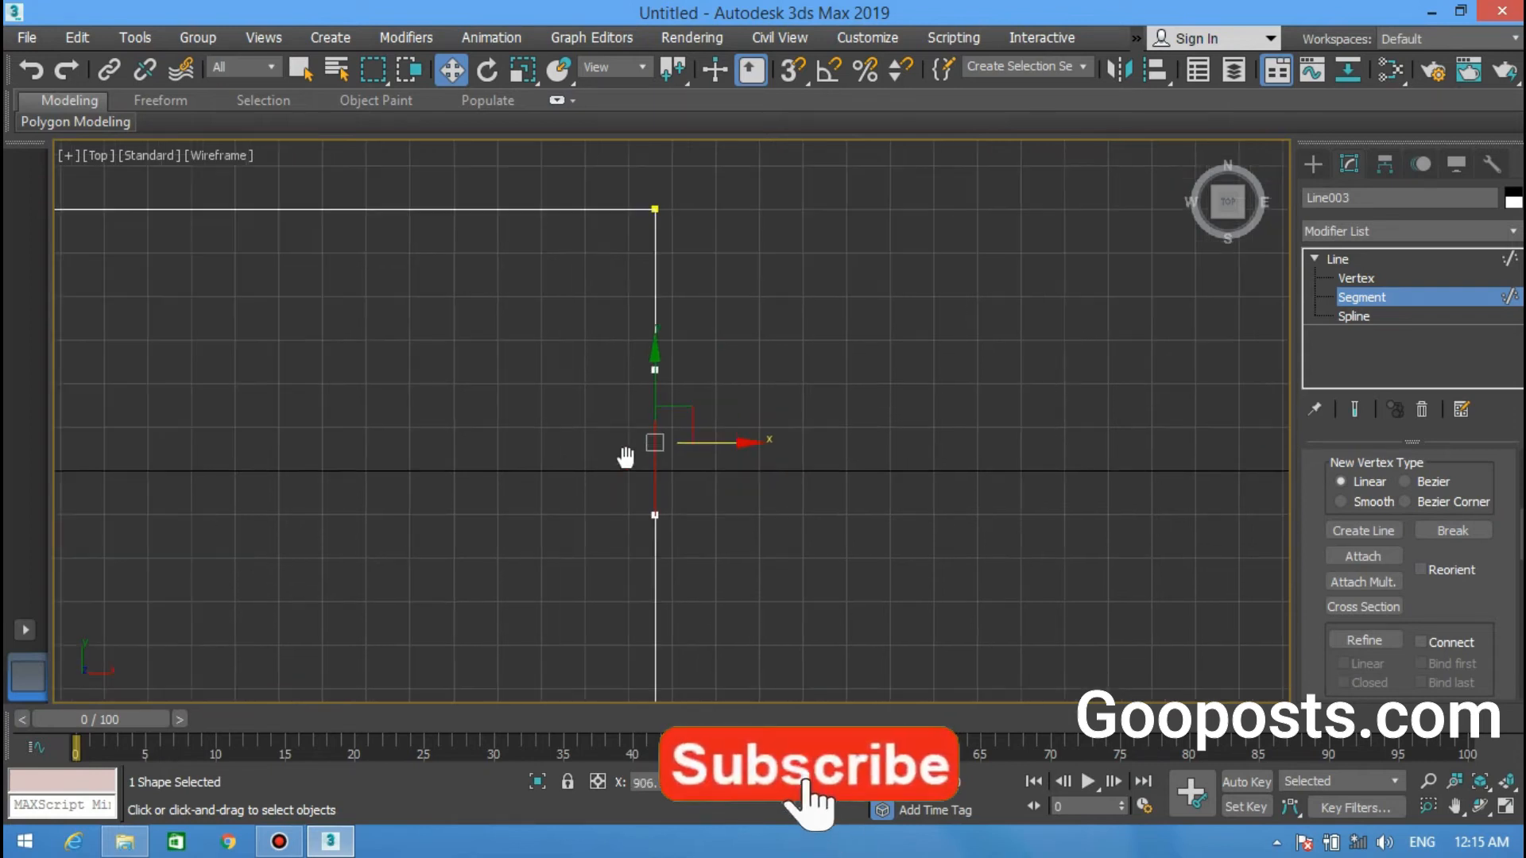
pyautogui.click(580, 453)
pyautogui.scroll(-2, 637, 442)
pyautogui.scroll(-2, 638, 436)
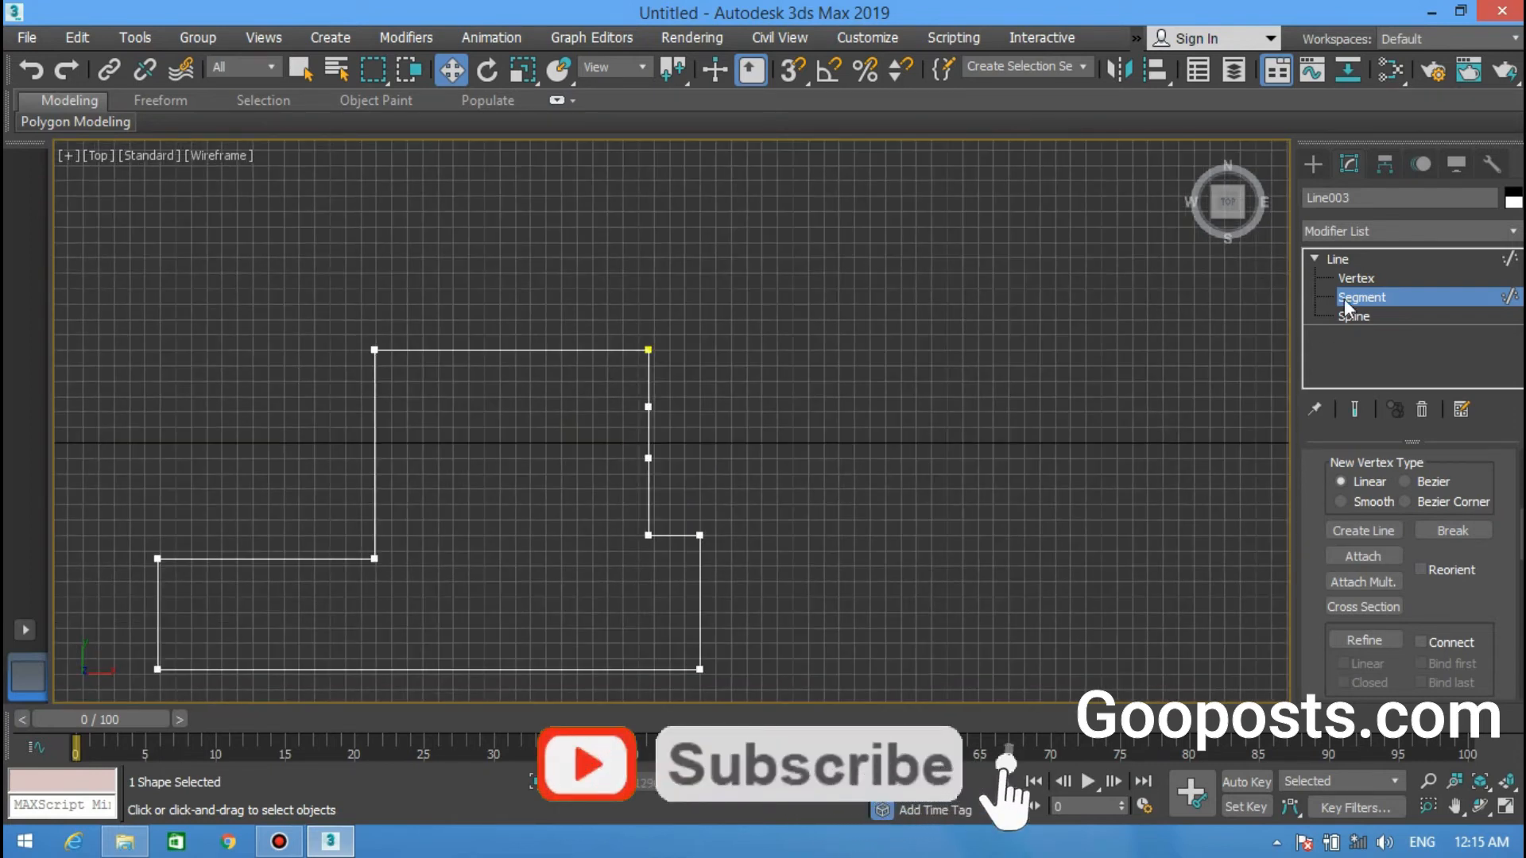
# Step: Switch to vertex editing, convert all of the outline's vertices to the Corner type and deselect them
pyautogui.click(1358, 278)
pyautogui.moveTo(427, 412); pyautogui.dragTo(501, 378, button='middle')
pyautogui.scroll(-2, 502, 378)
pyautogui.moveTo(267, 300); pyautogui.dragTo(949, 654)
pyautogui.click(657, 413)
pyautogui.scroll(2, 628, 350)
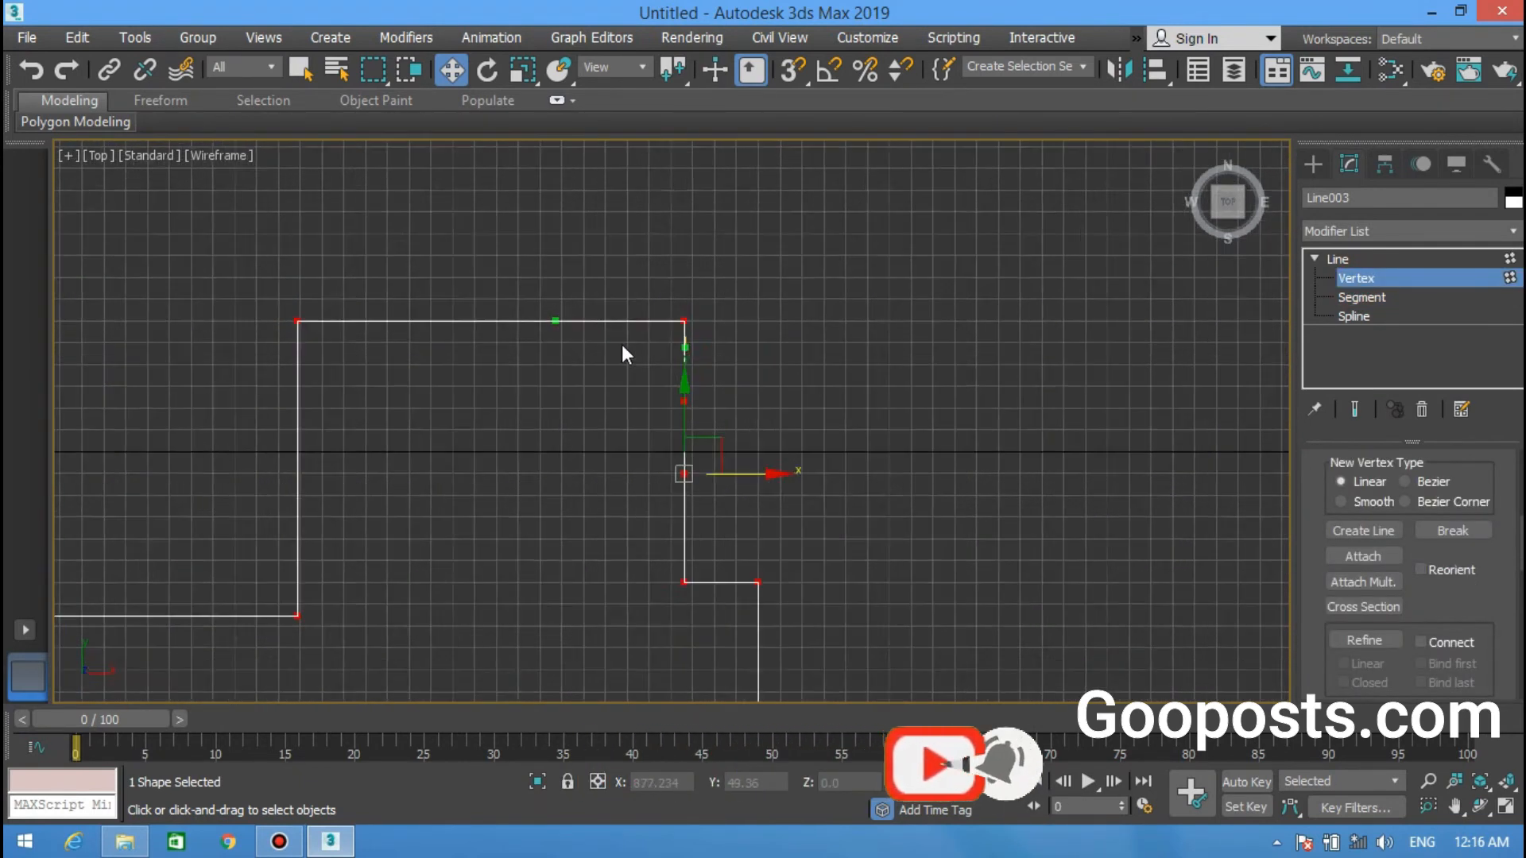
pyautogui.scroll(1, 620, 343)
pyautogui.scroll(-1, 775, 330)
pyautogui.scroll(-2, 698, 393)
pyautogui.click(524, 344)
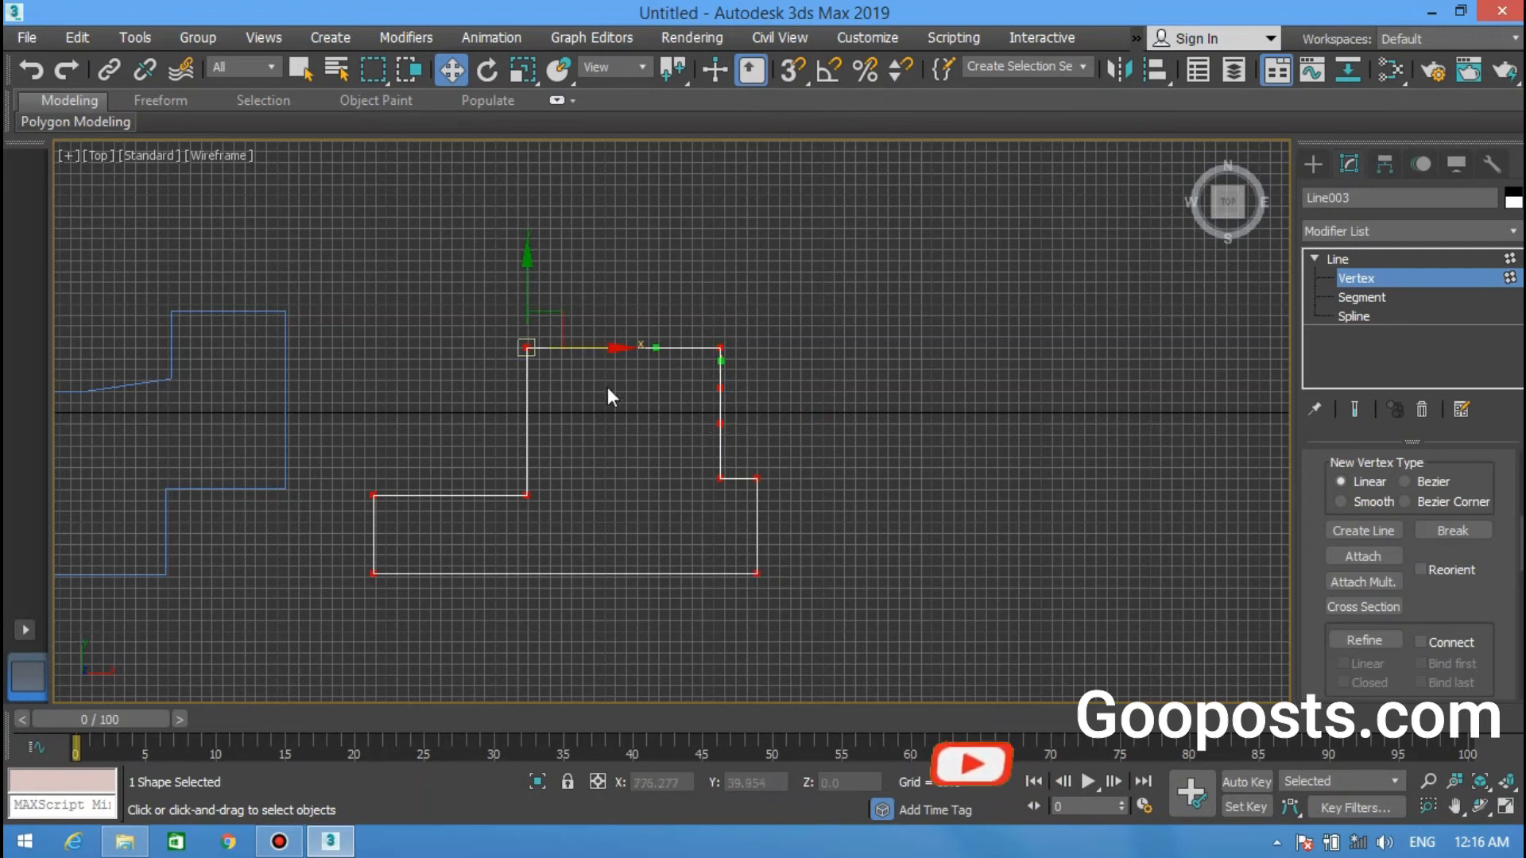
pyautogui.scroll(1, 705, 412)
pyautogui.moveTo(739, 388); pyautogui.dragTo(802, 447, button='middle')
pyautogui.scroll(1, 780, 422)
pyautogui.rightClick(750, 373)
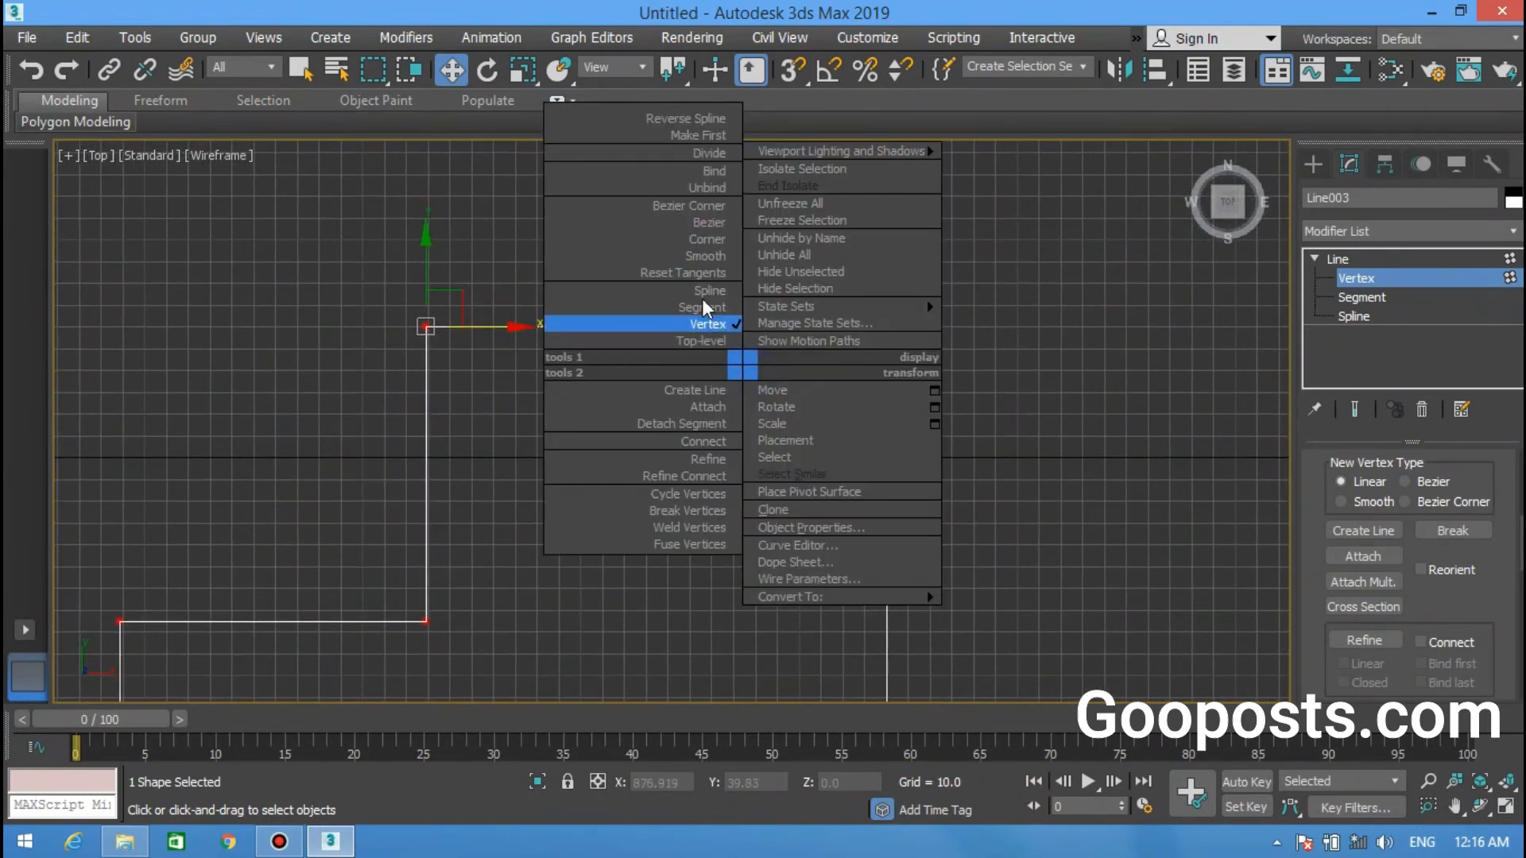
pyautogui.click(670, 247)
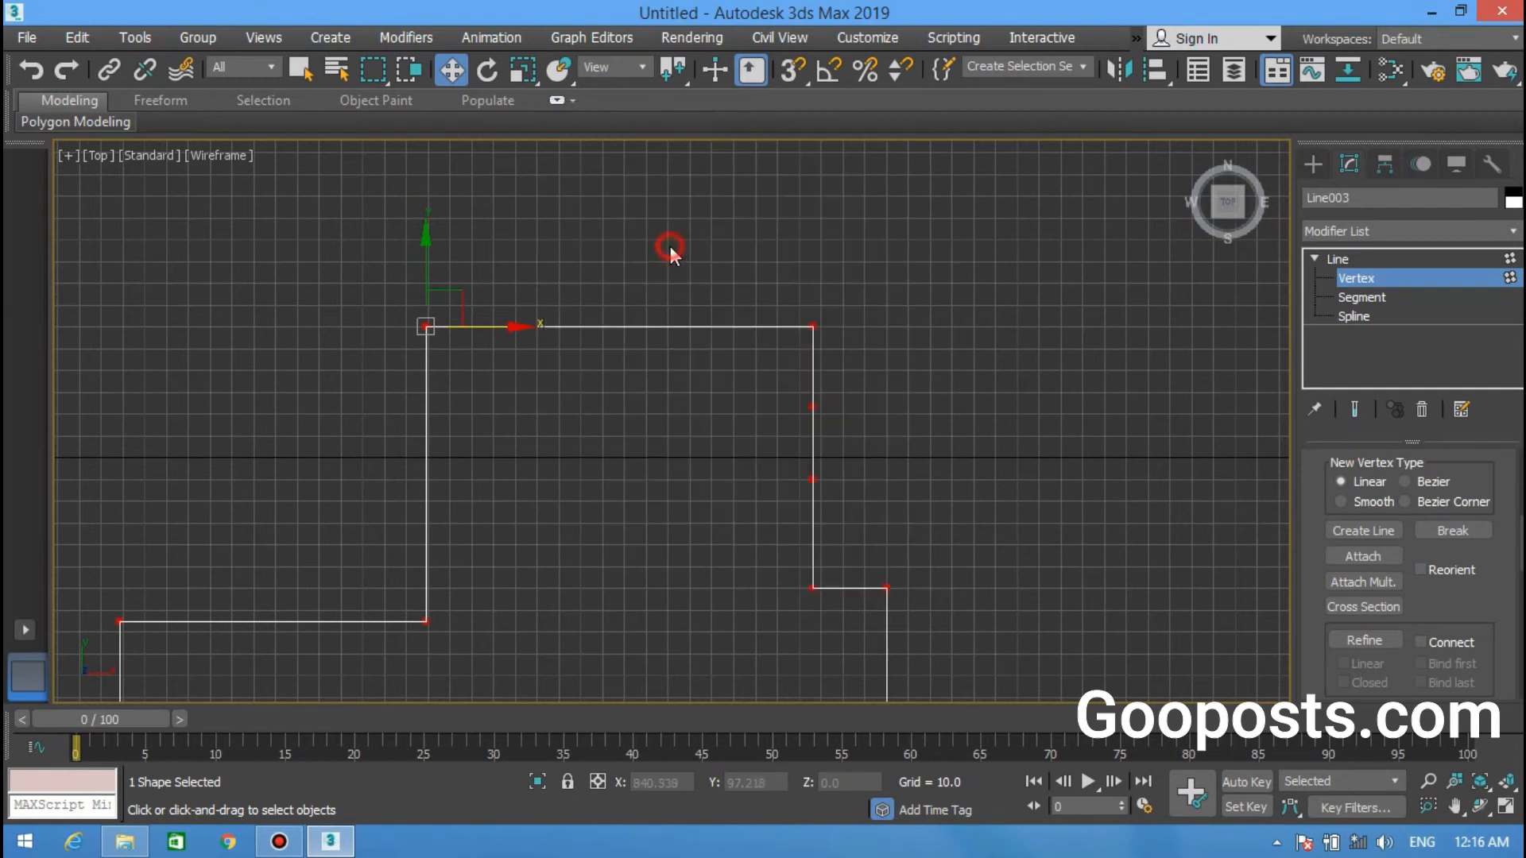
pyautogui.click(722, 436)
# Step: Use Refine to insert two more vertices on the right edge between the two previously inserted vertices
pyautogui.moveTo(756, 527); pyautogui.dragTo(576, 635, button='middle')
pyautogui.scroll(2, 590, 447)
pyautogui.scroll(-2, 623, 456)
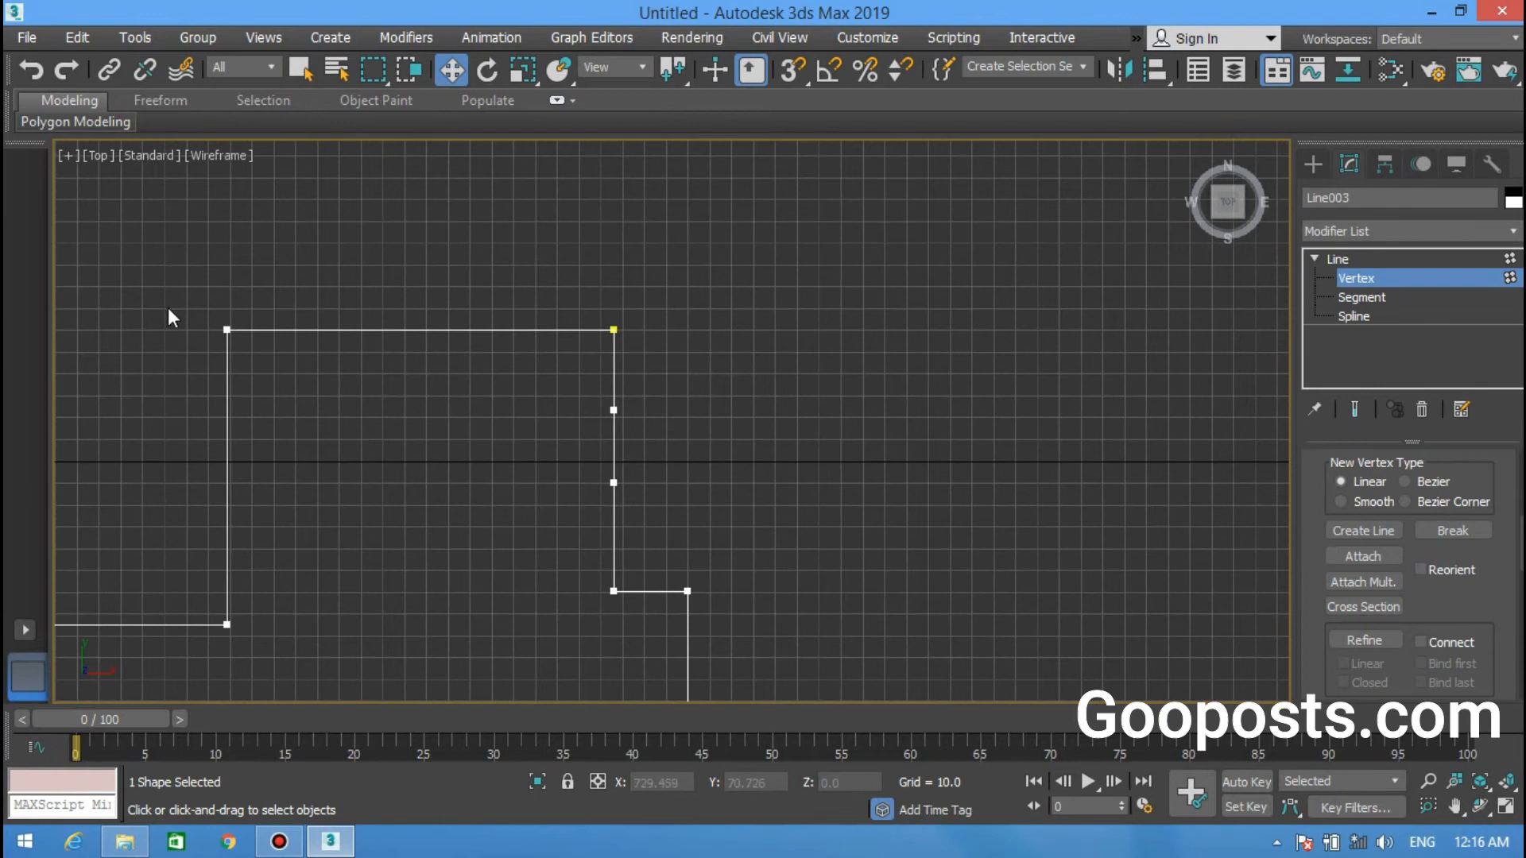
pyautogui.scroll(4, 610, 413)
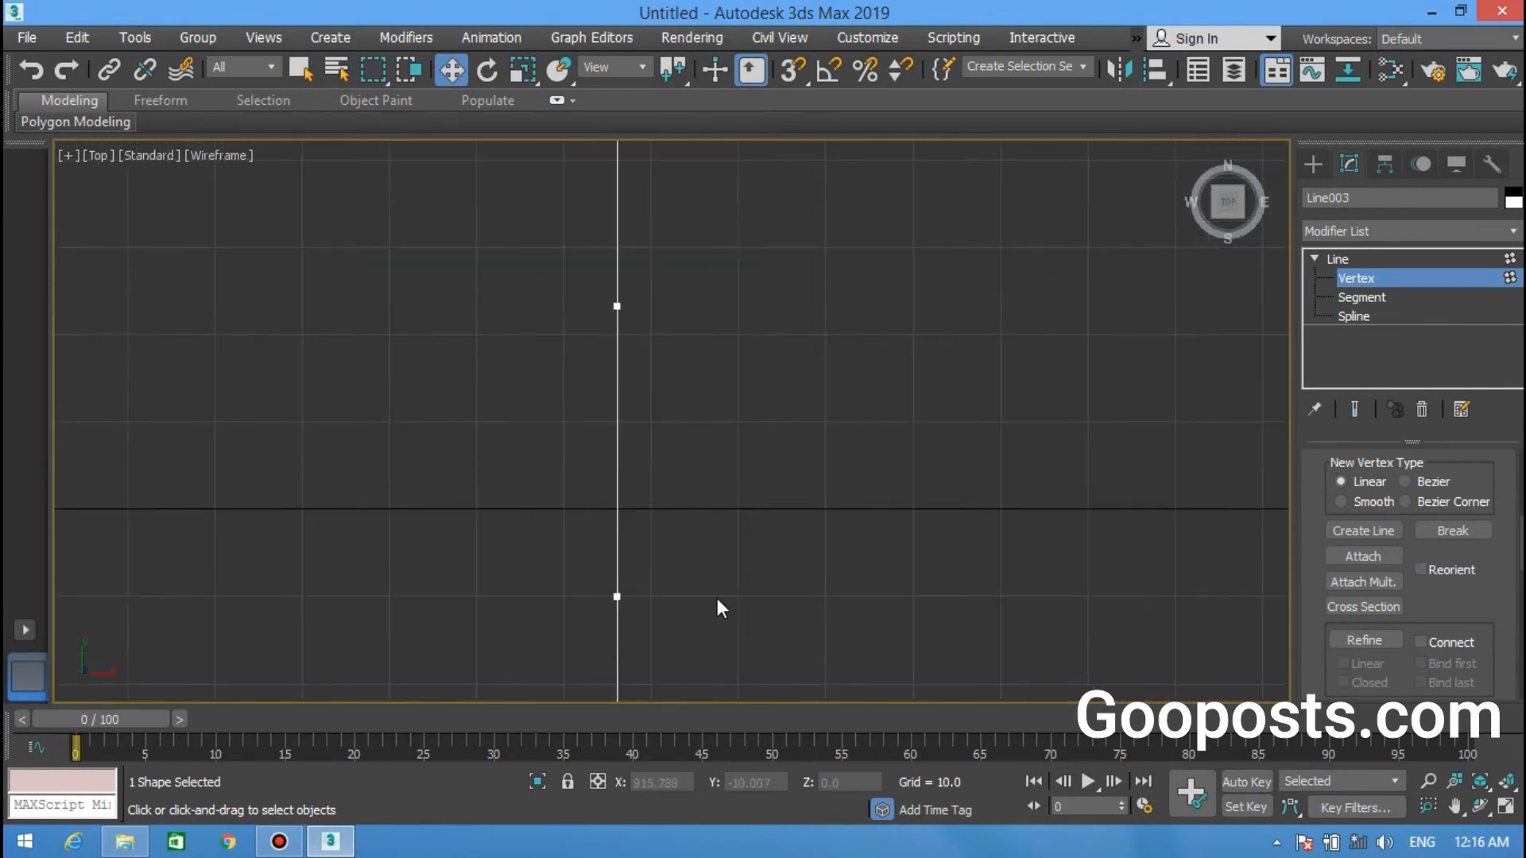
pyautogui.click(1368, 642)
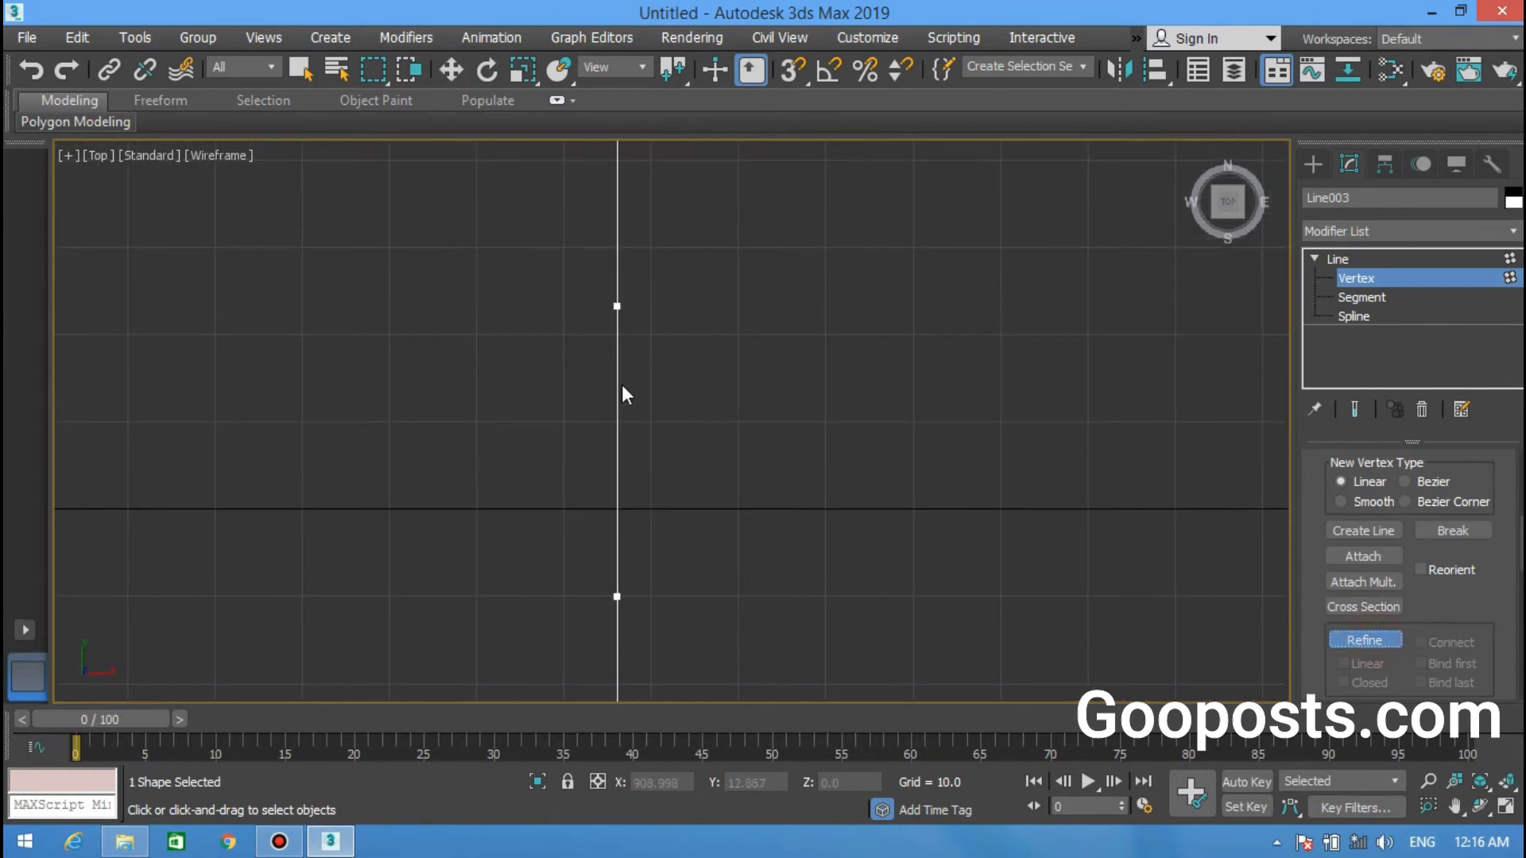
pyautogui.click(618, 347)
pyautogui.click(619, 531)
pyautogui.rightClick(639, 531)
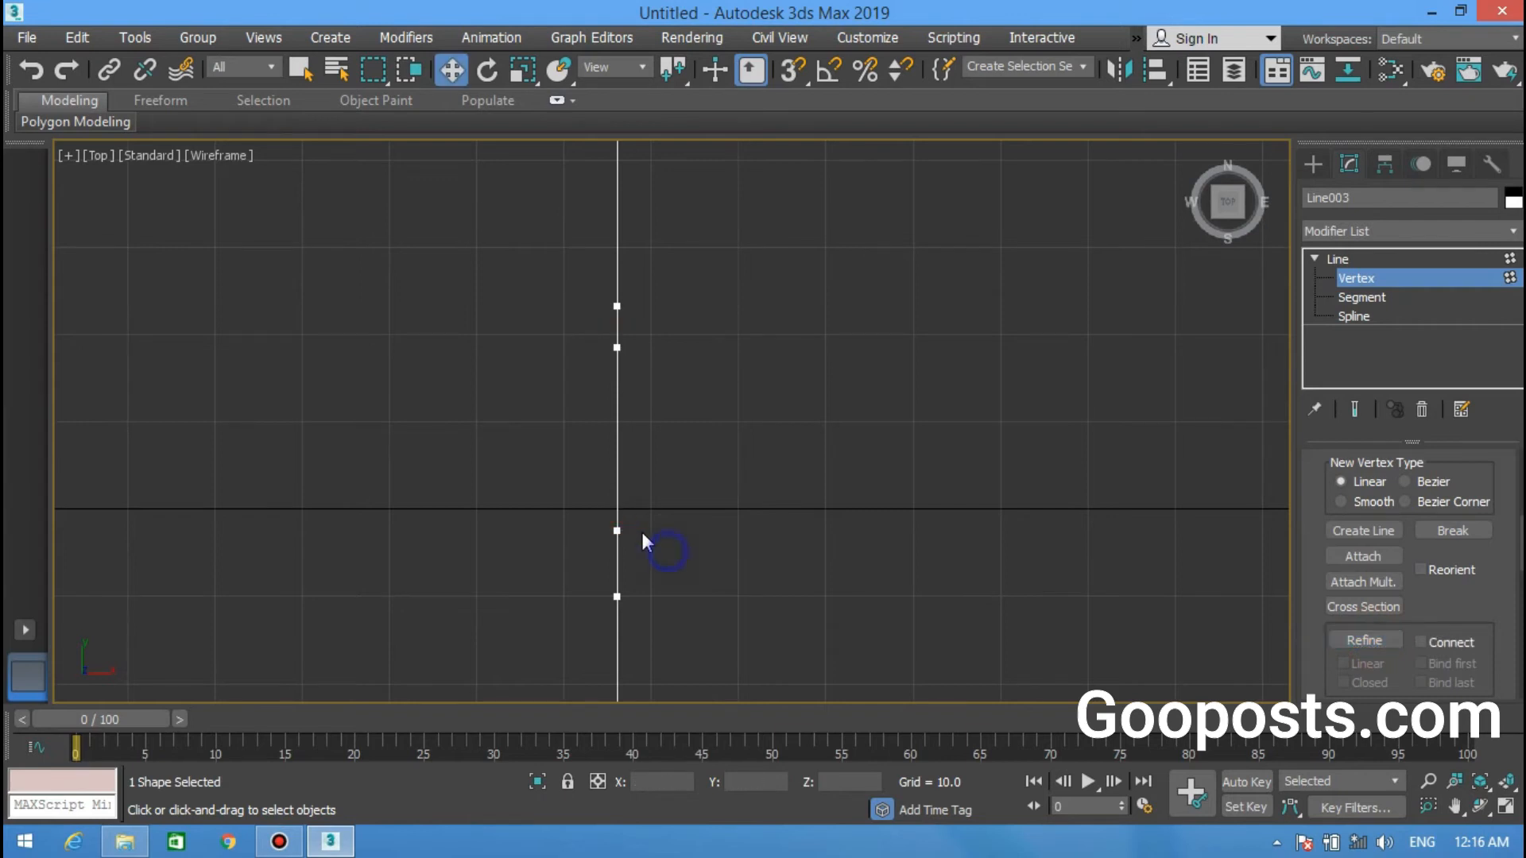
# Step: Switch to segment editing and offset the segment between the two new vertices outward along X to 942.18
pyautogui.click(1370, 297)
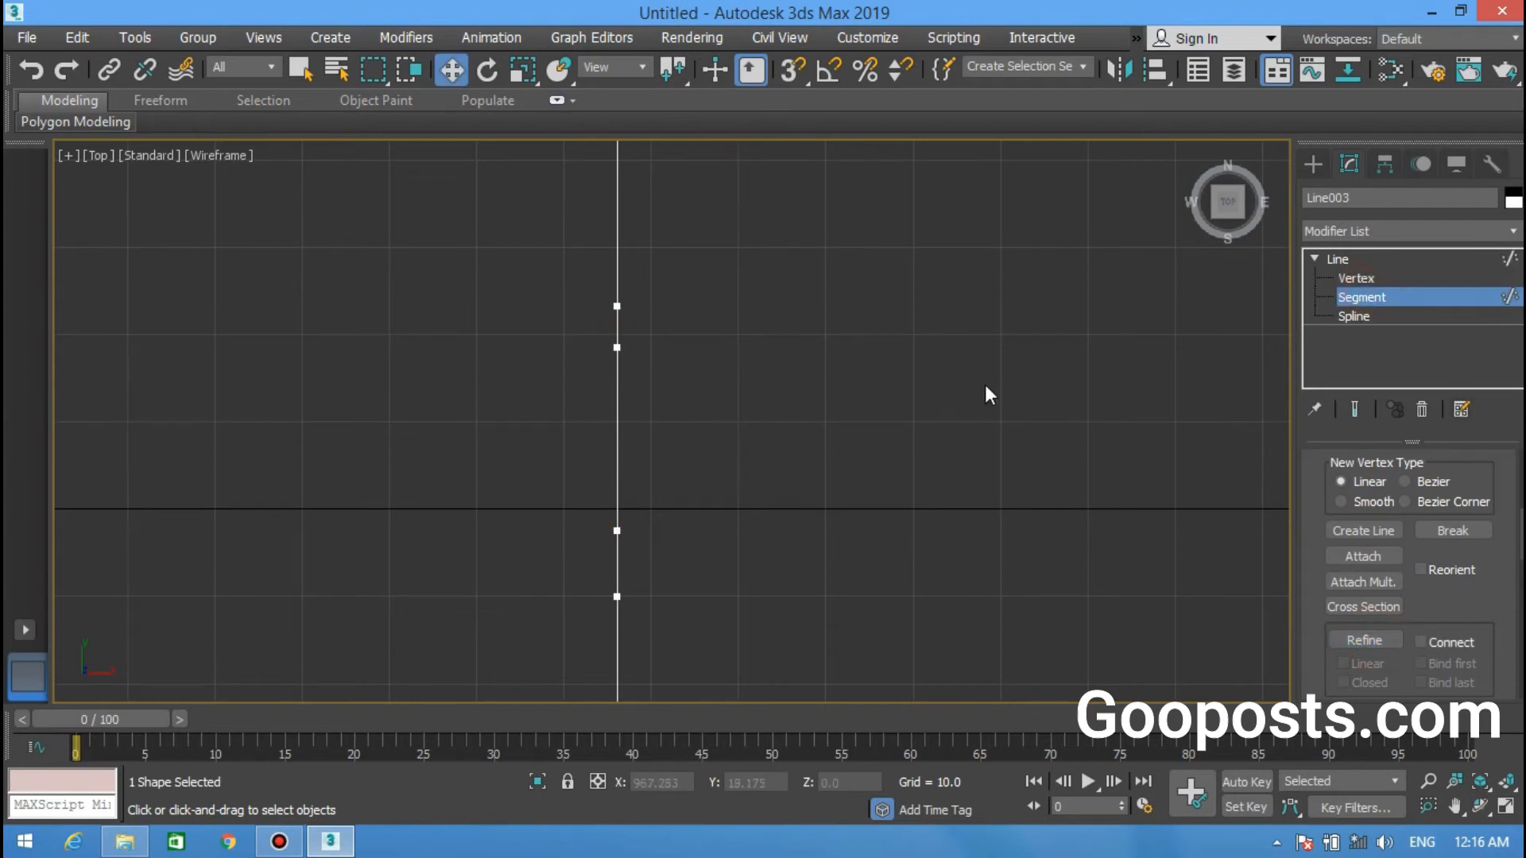
pyautogui.click(616, 433)
pyautogui.scroll(-3, 524, 545)
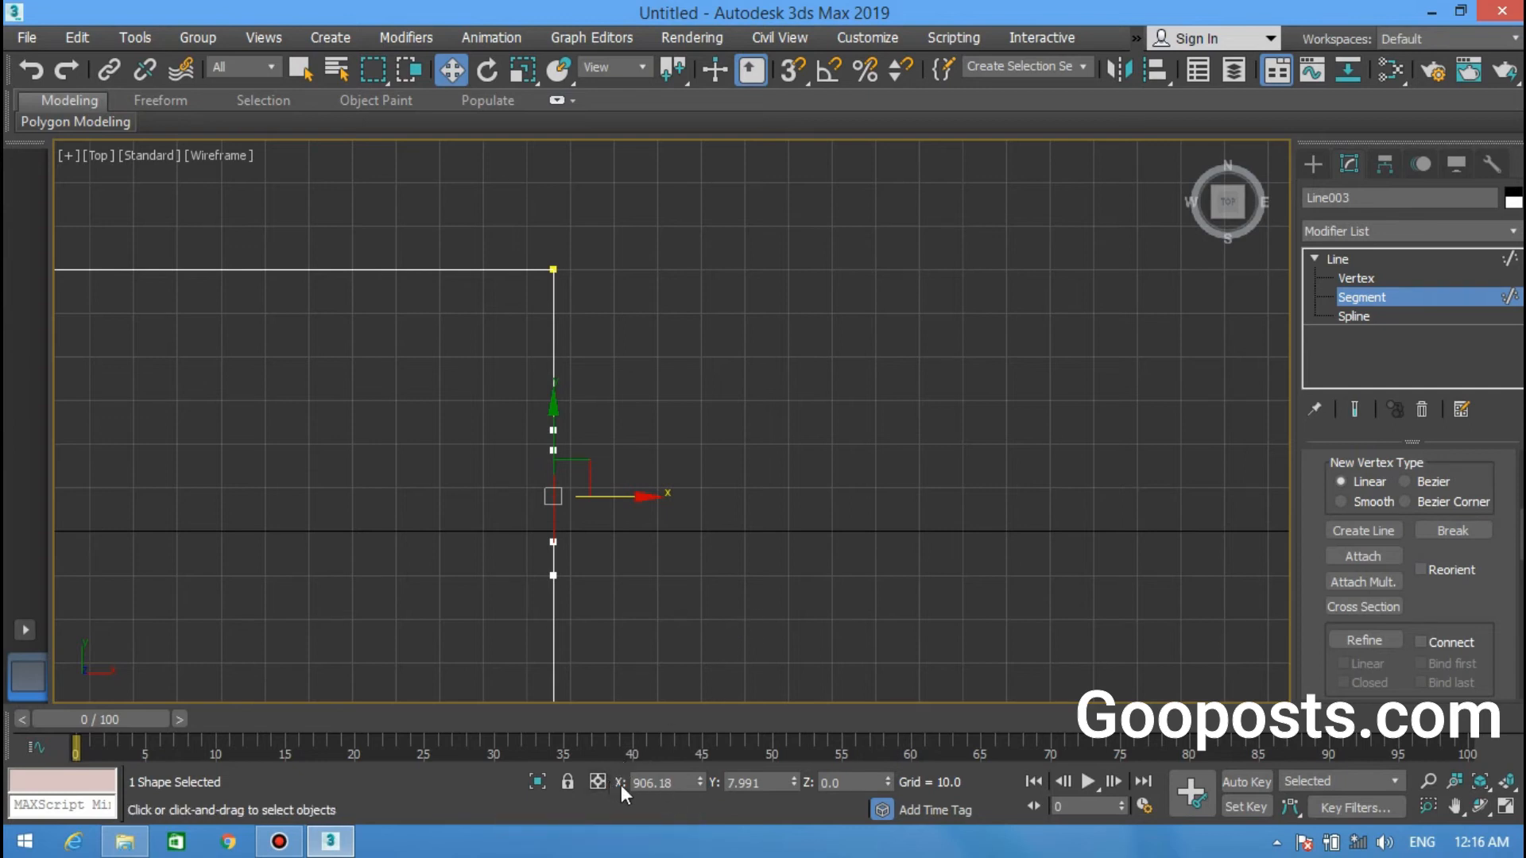
pyautogui.click(597, 782)
pyautogui.click(660, 783)
pyautogui.write('3')
pyautogui.press('Return')
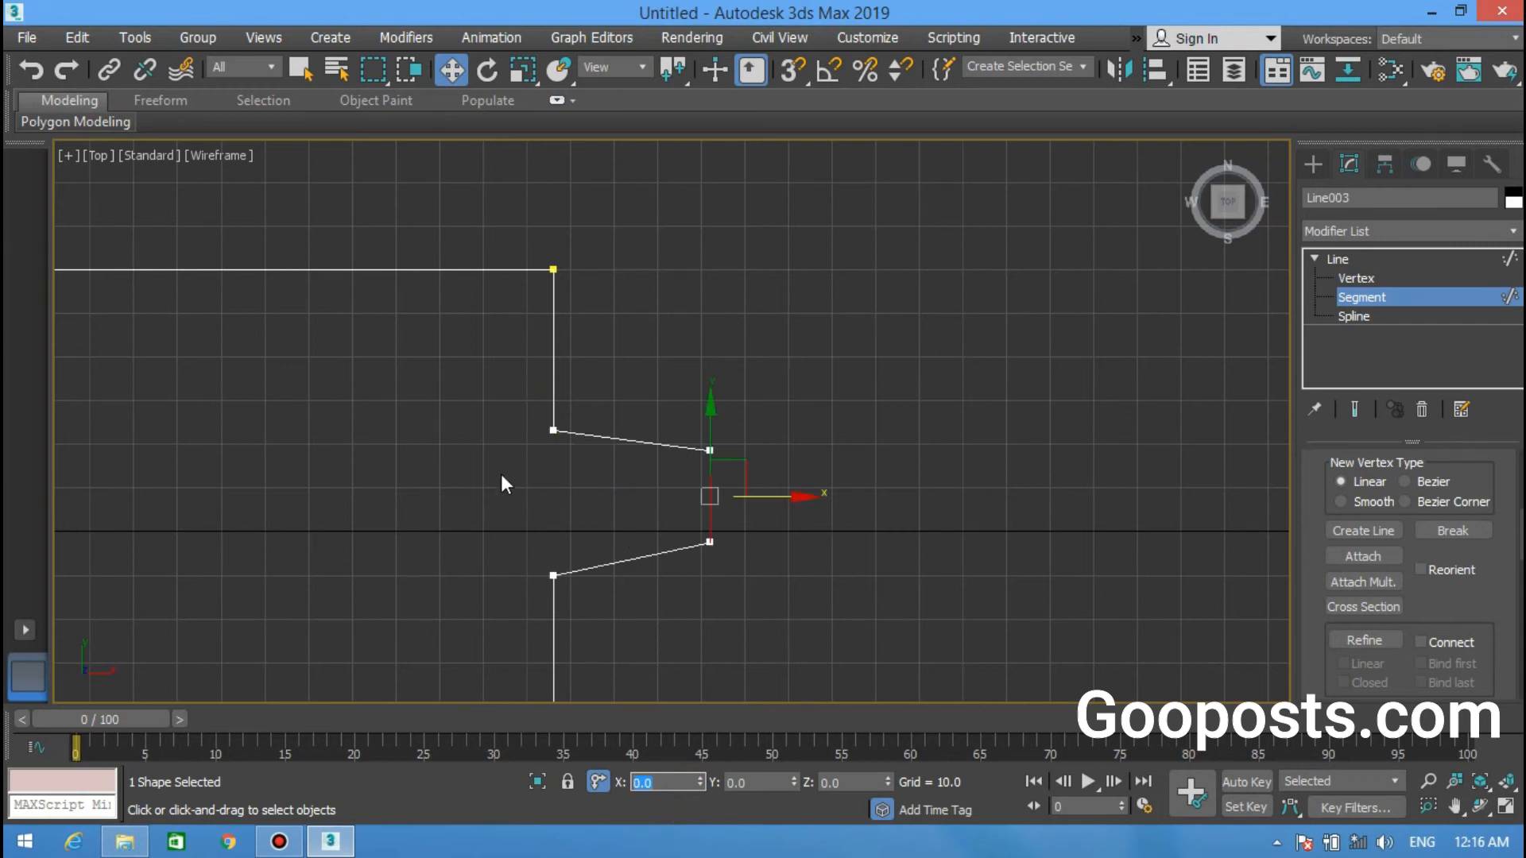
# Step: Switch to vertex editing and move the upper vertex of the protruding segment slightly down along Y
pyautogui.moveTo(641, 521)
pyautogui.mouseDown(button='middle')
pyautogui.moveTo(677, 525)
pyautogui.moveTo(637, 501)
pyautogui.mouseUp(button='middle')
pyautogui.scroll(2, 673, 528)
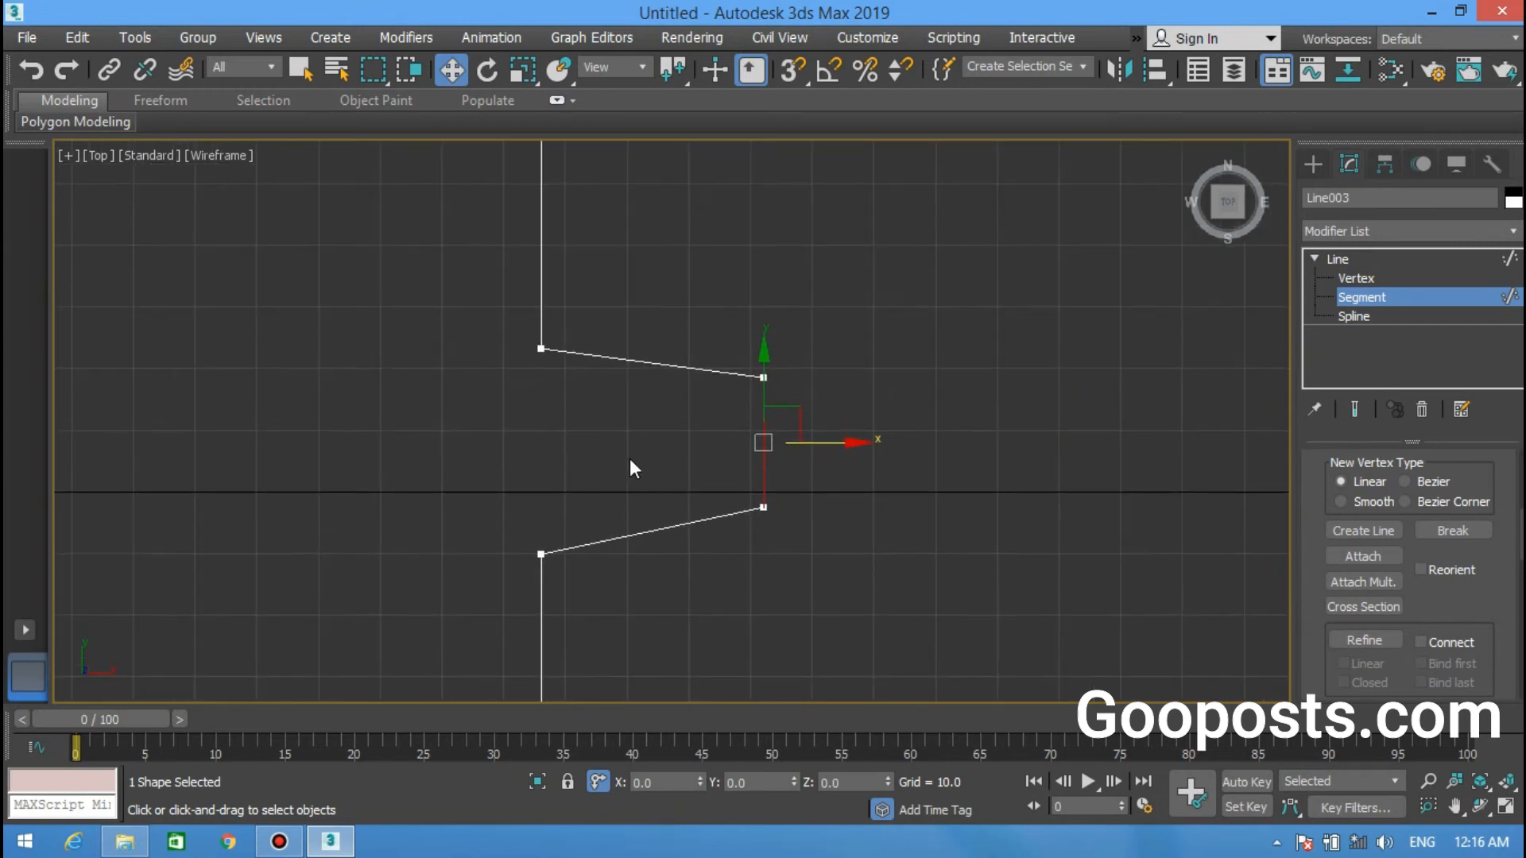
pyautogui.click(1365, 276)
pyautogui.click(764, 376)
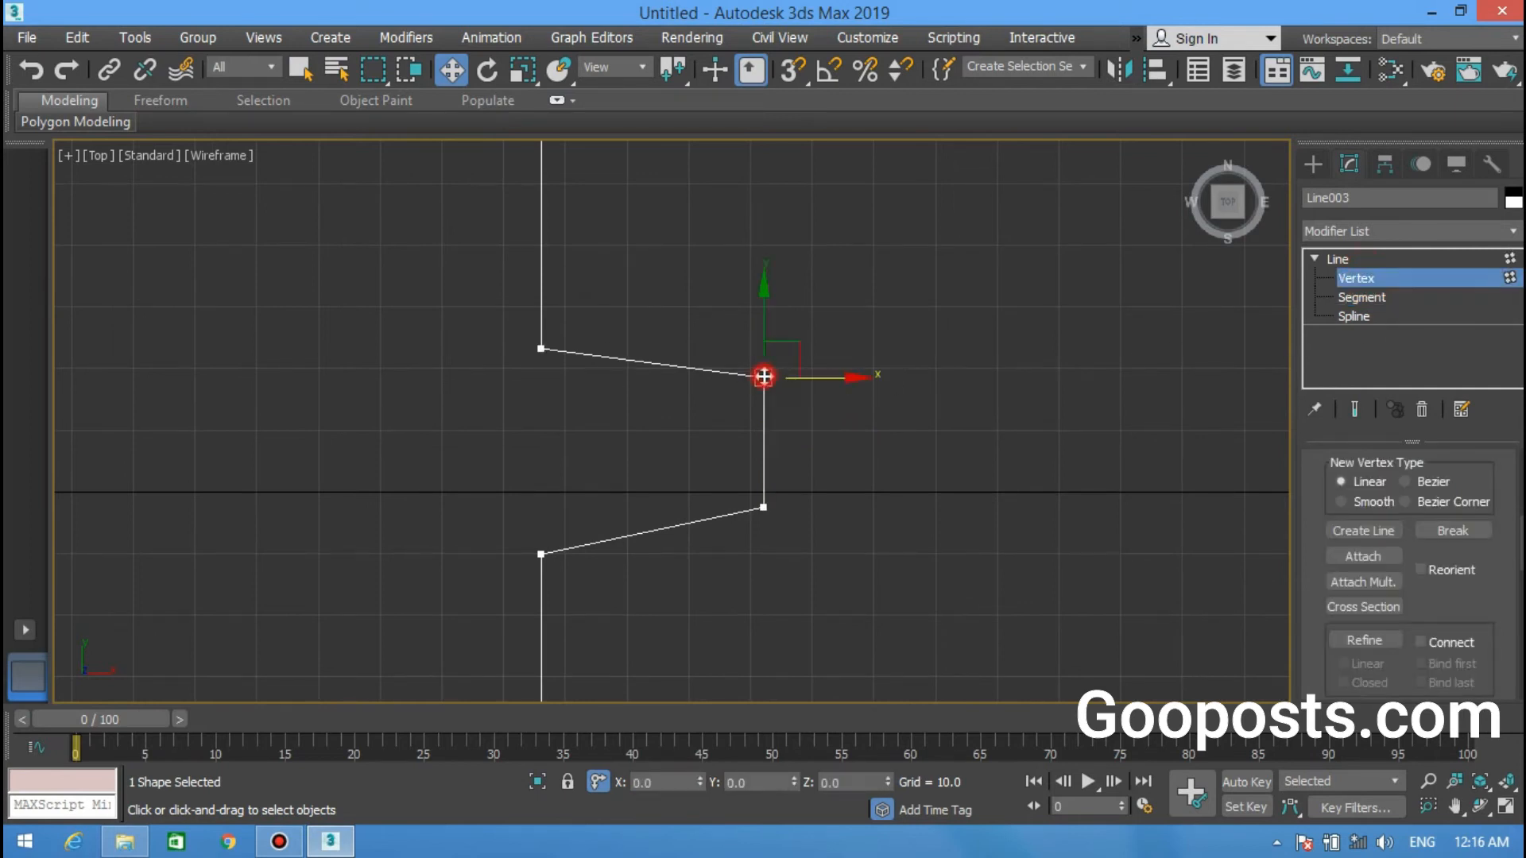
pyautogui.moveTo(764, 337); pyautogui.dragTo(732, 348)
# Step: Copy the absolute Y coordinate 23.21 from the protrusion's upper inner vertex and apply it to its upper outer vertex
pyautogui.click(541, 349)
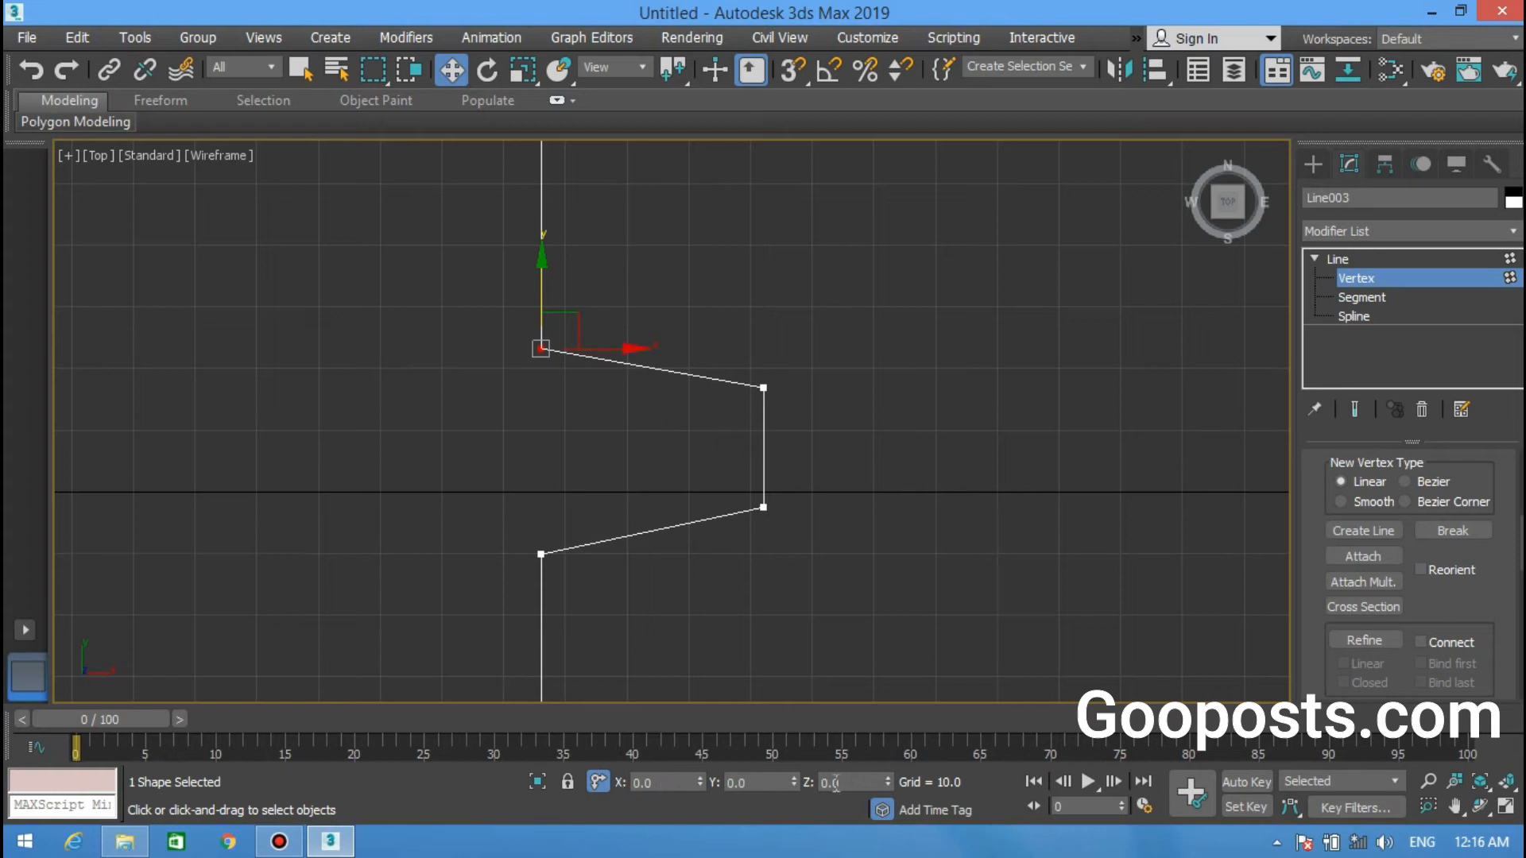
pyautogui.click(599, 782)
pyautogui.moveTo(765, 787); pyautogui.dragTo(731, 787)
pyautogui.hotkey('ctrl', 'c')
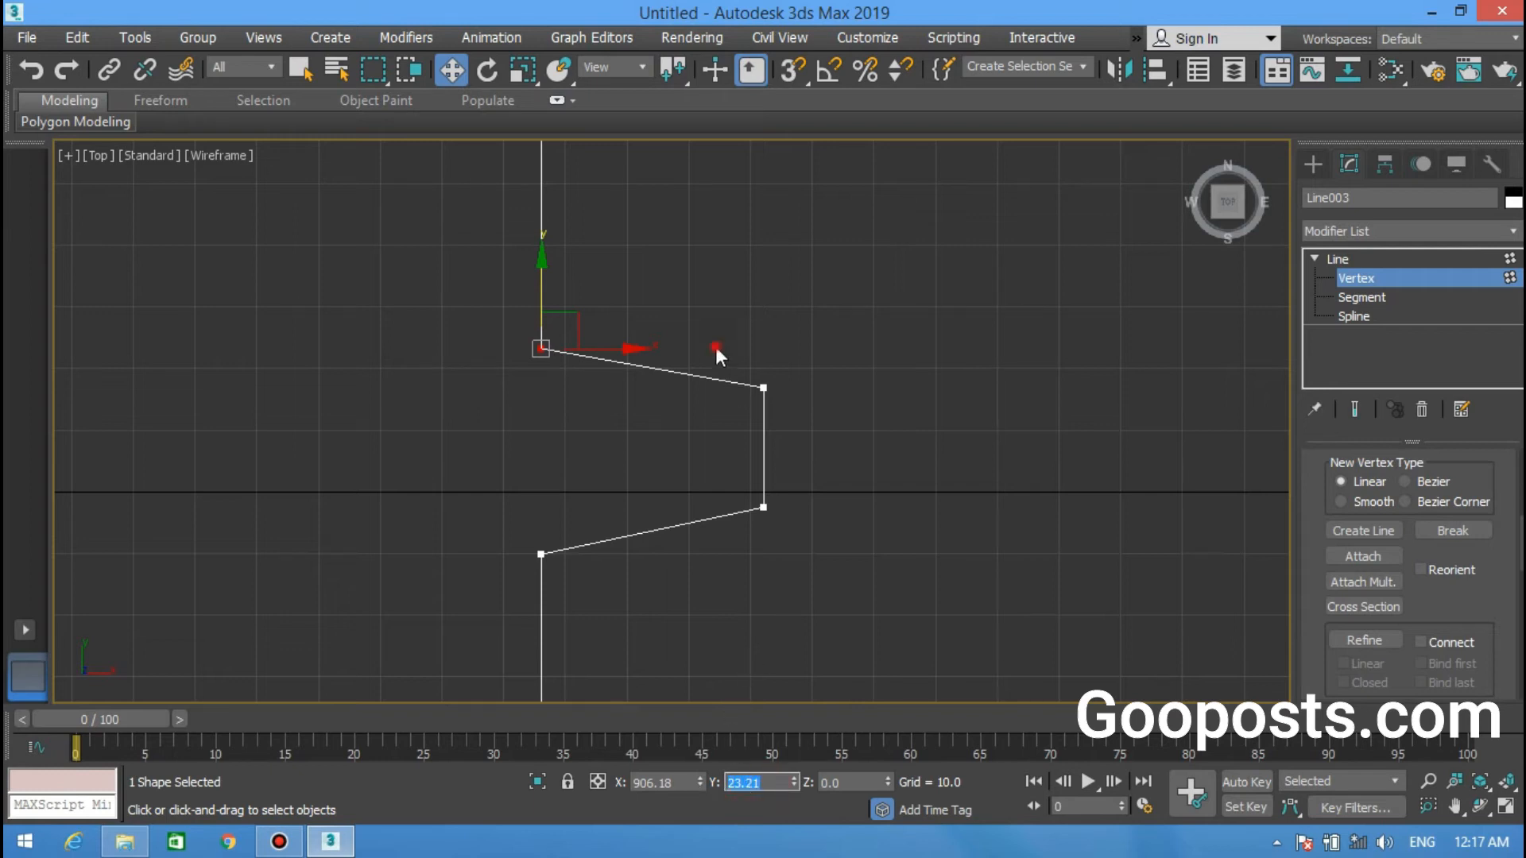
pyautogui.click(763, 387)
pyautogui.moveTo(768, 783); pyautogui.dragTo(655, 785)
pyautogui.hotkey('ctrl', 'v')
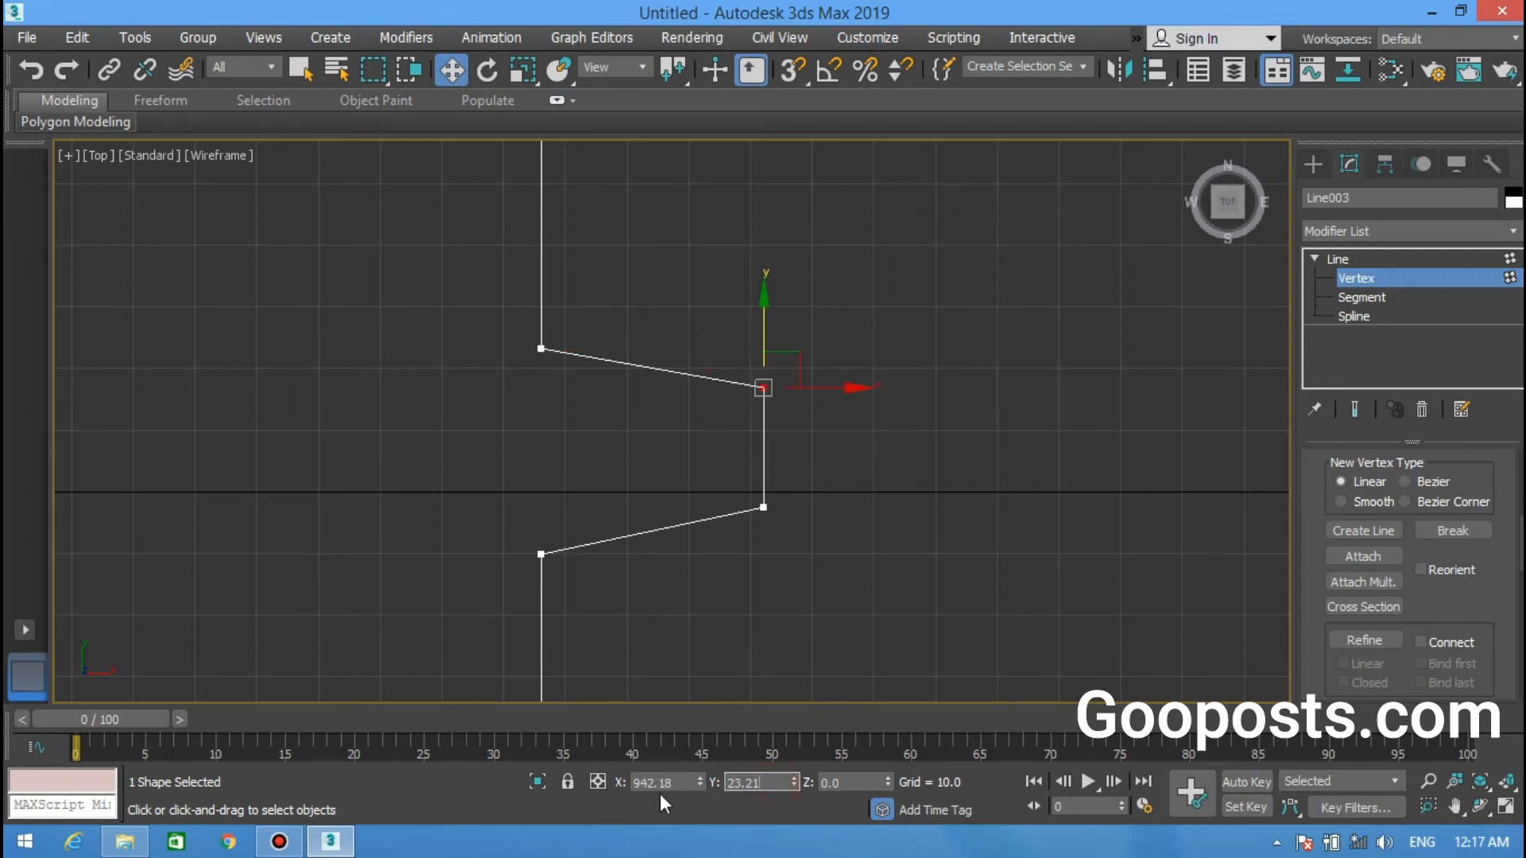
# Step: Try the Y coordinate 23.21 on the protrusion's lower outer vertex and undo it
pyautogui.moveTo(723, 475); pyautogui.dragTo(841, 574)
pyautogui.moveTo(772, 784); pyautogui.dragTo(669, 796)
pyautogui.hotkey('ctrl', 'v')
pyautogui.press('Return')
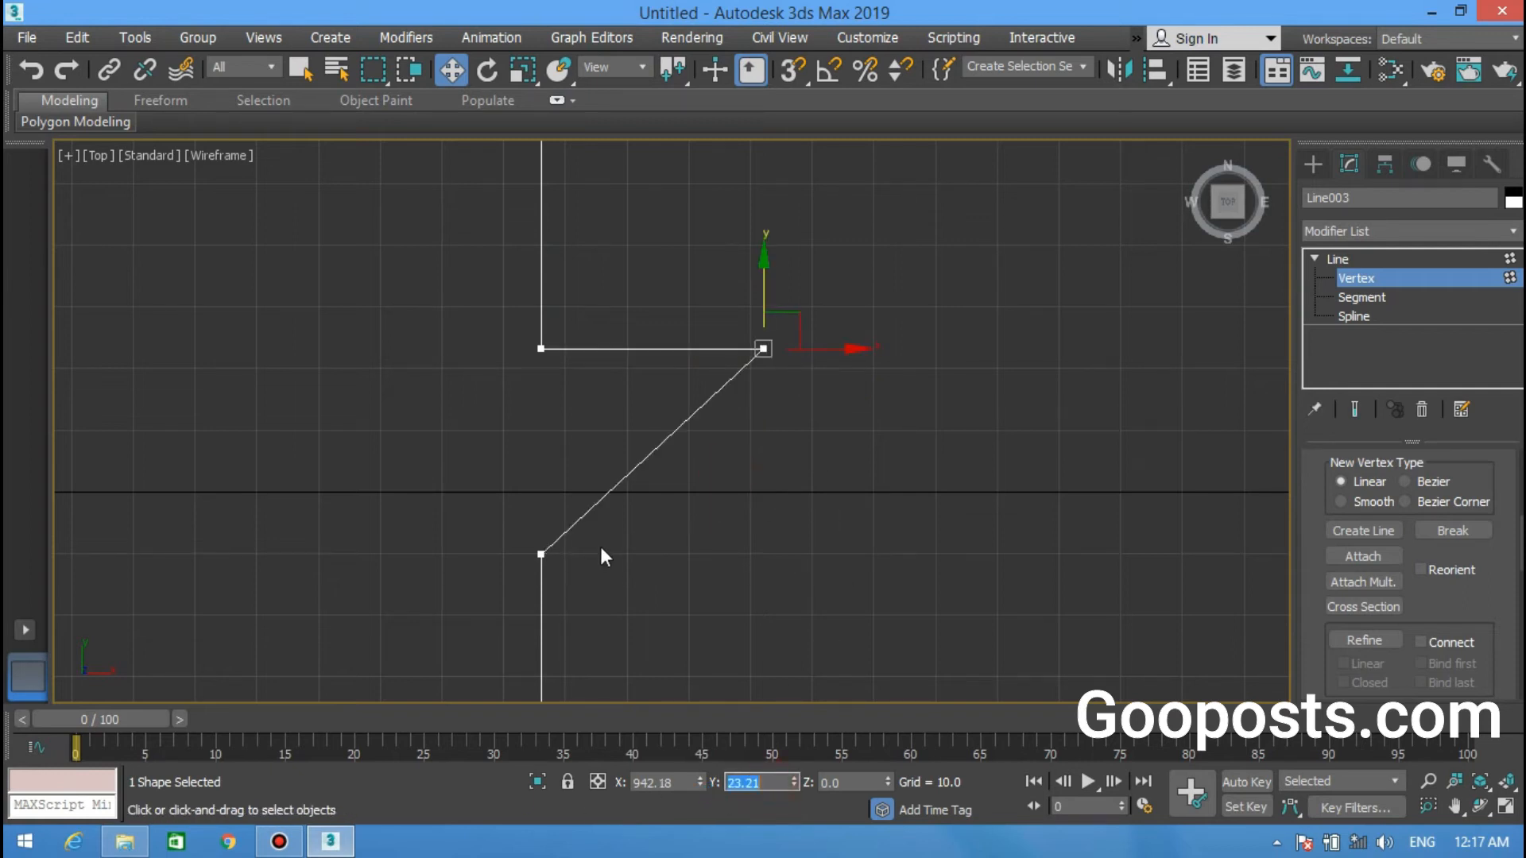
pyautogui.moveTo(603, 544); pyautogui.dragTo(608, 508, button='middle')
pyautogui.hotkey('ctrl', 'z')
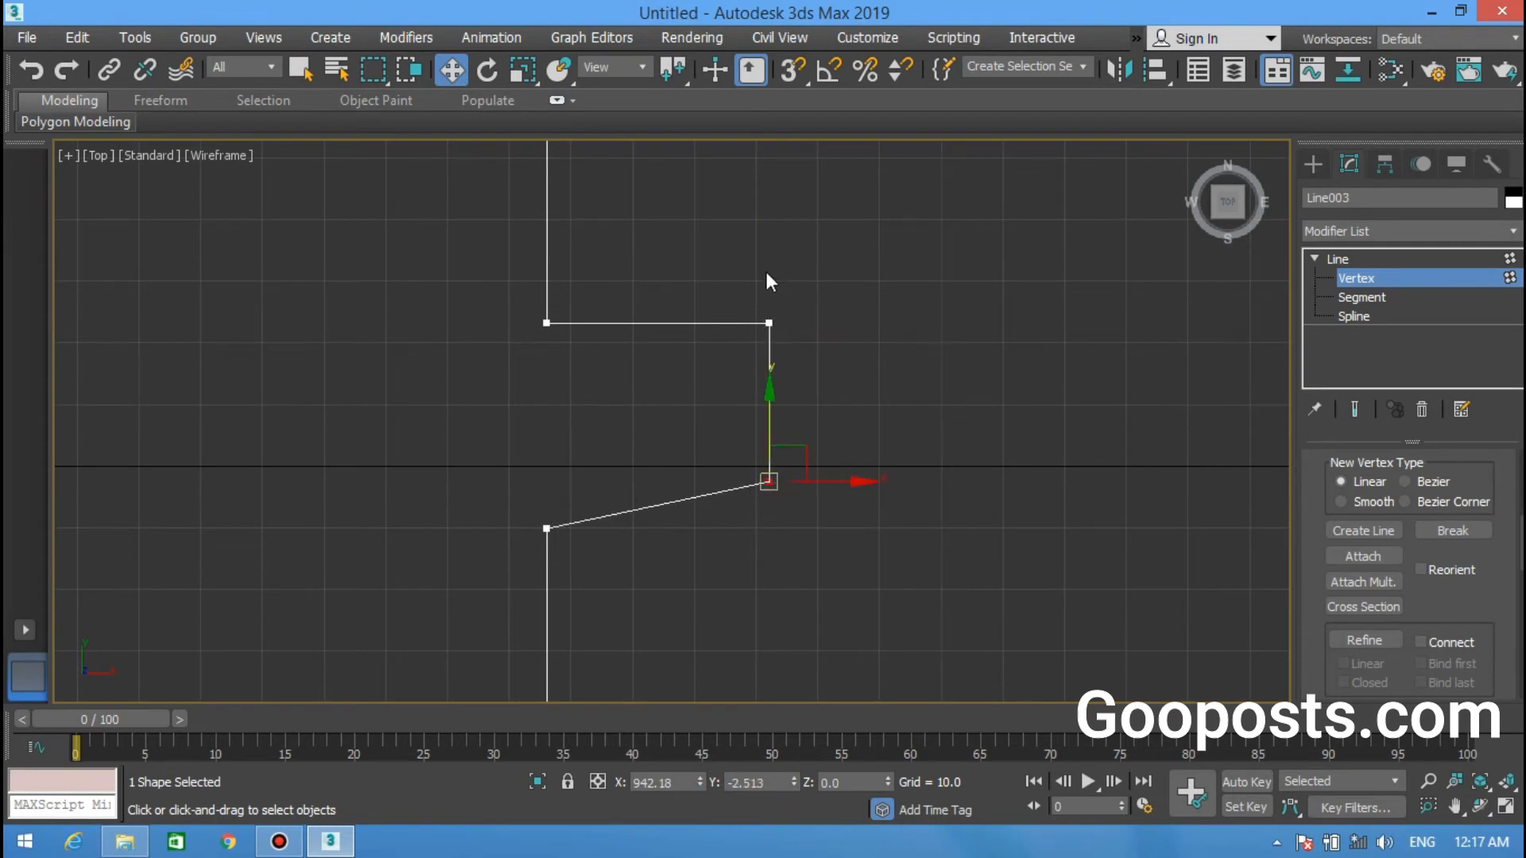
# Step: Copy the Y coordinate of the protrusion's lower inner vertex, apply it to the lower outer vertex and deselect
pyautogui.moveTo(510, 501); pyautogui.dragTo(588, 586)
pyautogui.click(775, 783)
pyautogui.hotkey('ctrl', 'c')
pyautogui.moveTo(730, 451); pyautogui.dragTo(871, 526)
pyautogui.moveTo(772, 780); pyautogui.dragTo(623, 774)
pyautogui.hotkey('ctrl', 'v')
pyautogui.press('Return')
pyautogui.click(536, 469)
# Step: Examine the whole outline with its right-side protrusion and look through the available vertex editing tools
pyautogui.scroll(-4, 680, 478)
pyautogui.moveTo(641, 482); pyautogui.dragTo(762, 318, button='middle')
pyautogui.scroll(2, 680, 466)
pyautogui.moveTo(685, 489); pyautogui.dragTo(677, 595, button='middle')
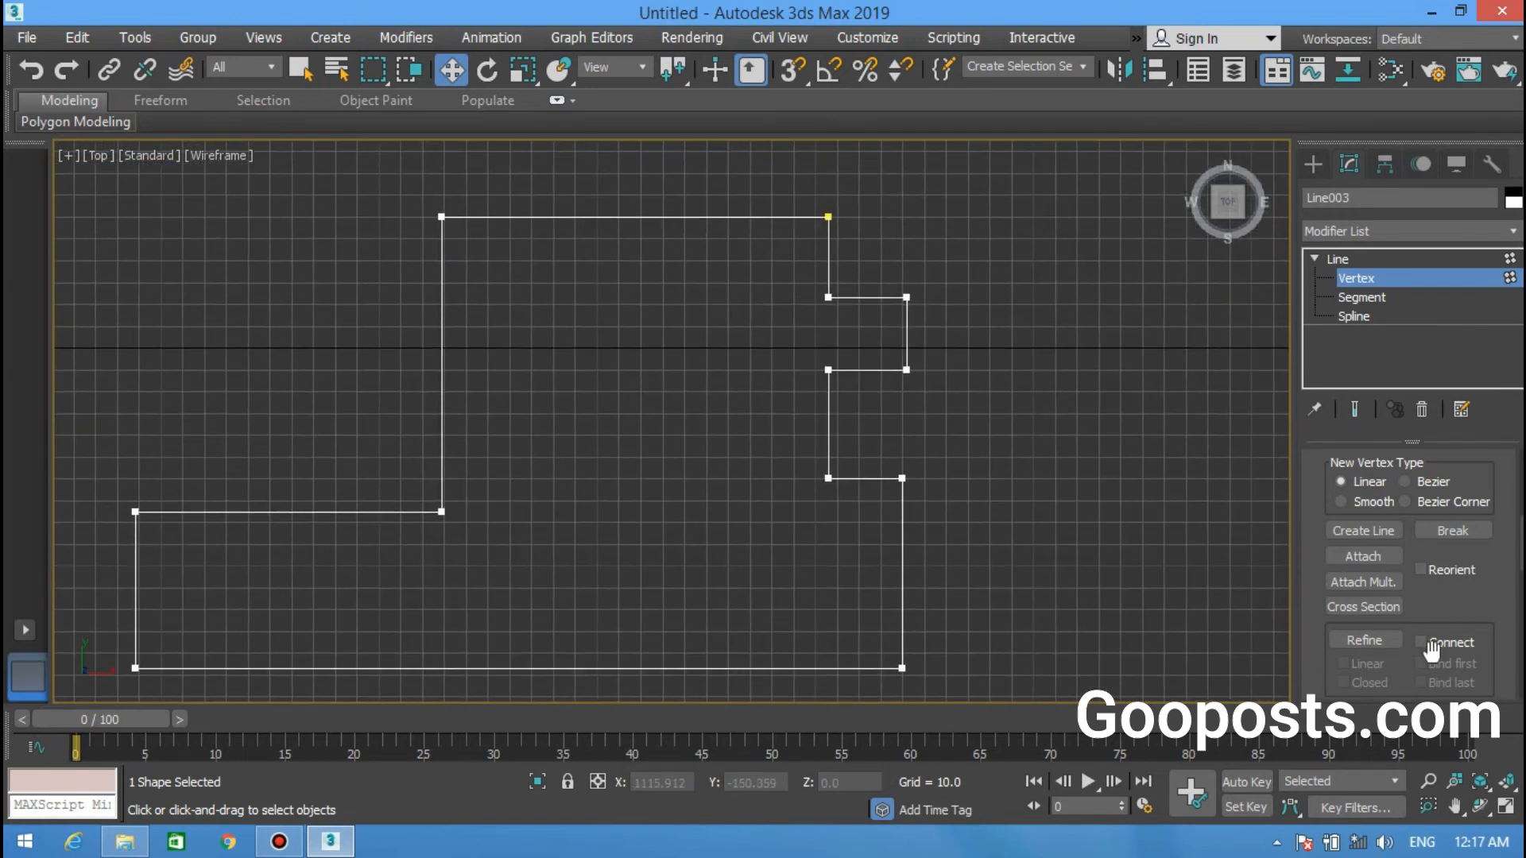
pyautogui.scroll(-5, 1412, 588)
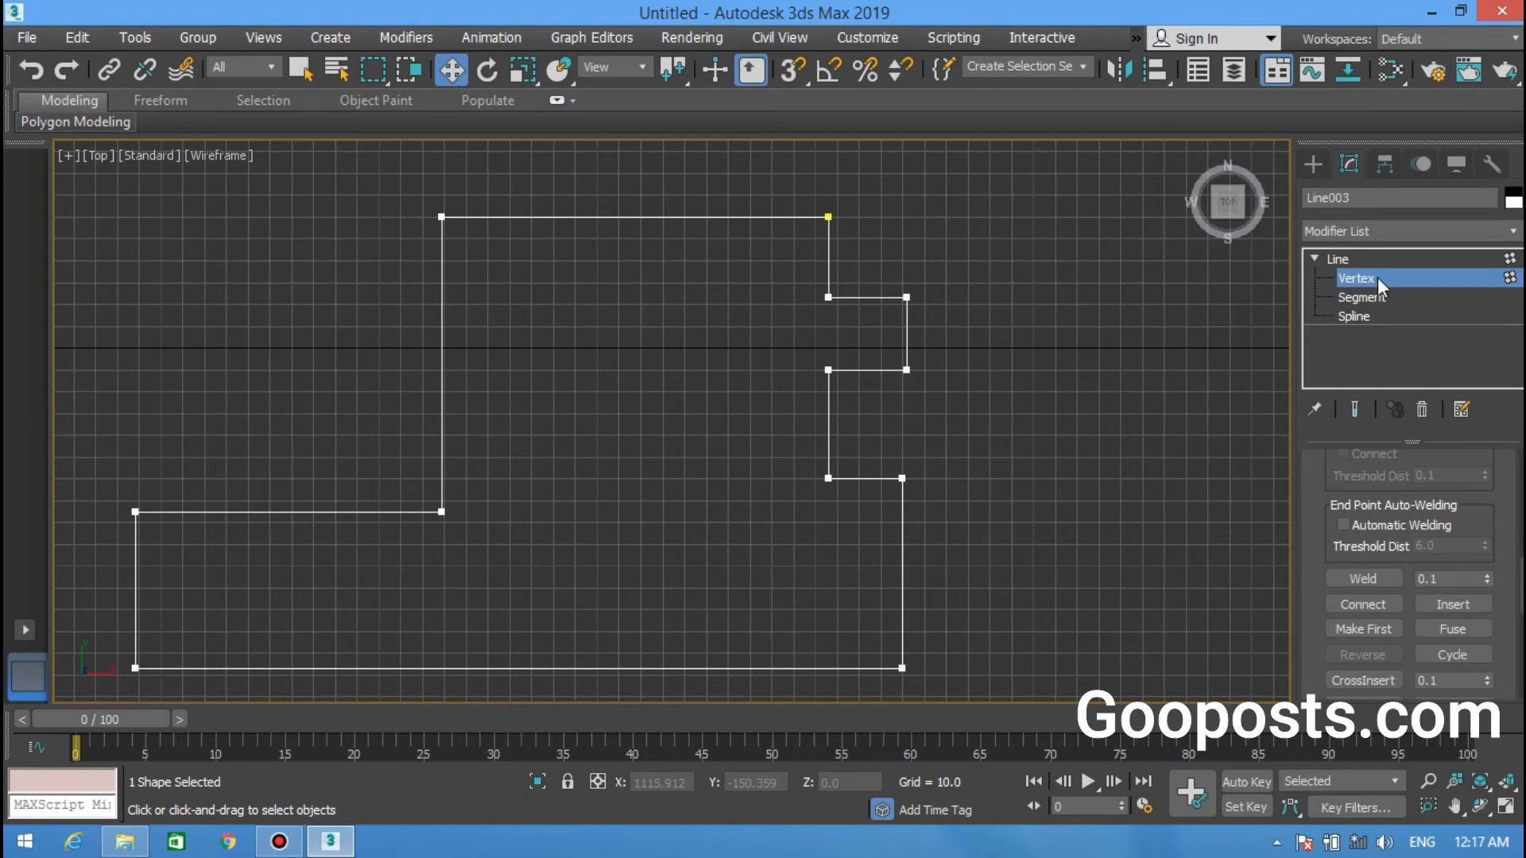
pyautogui.moveTo(847, 486); pyautogui.dragTo(881, 370, button='middle')
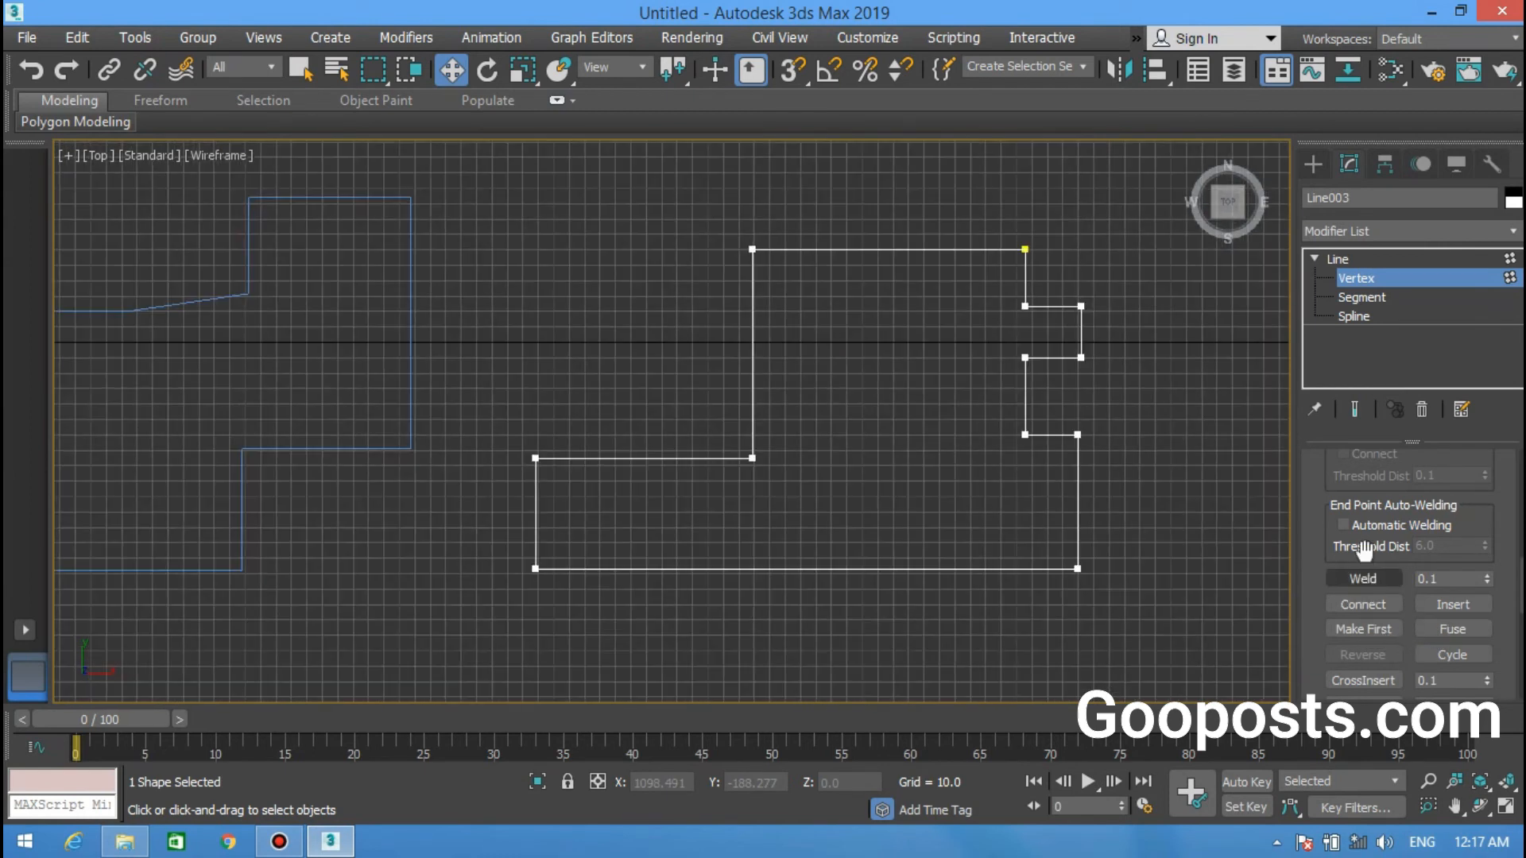
pyautogui.scroll(5, 1359, 588)
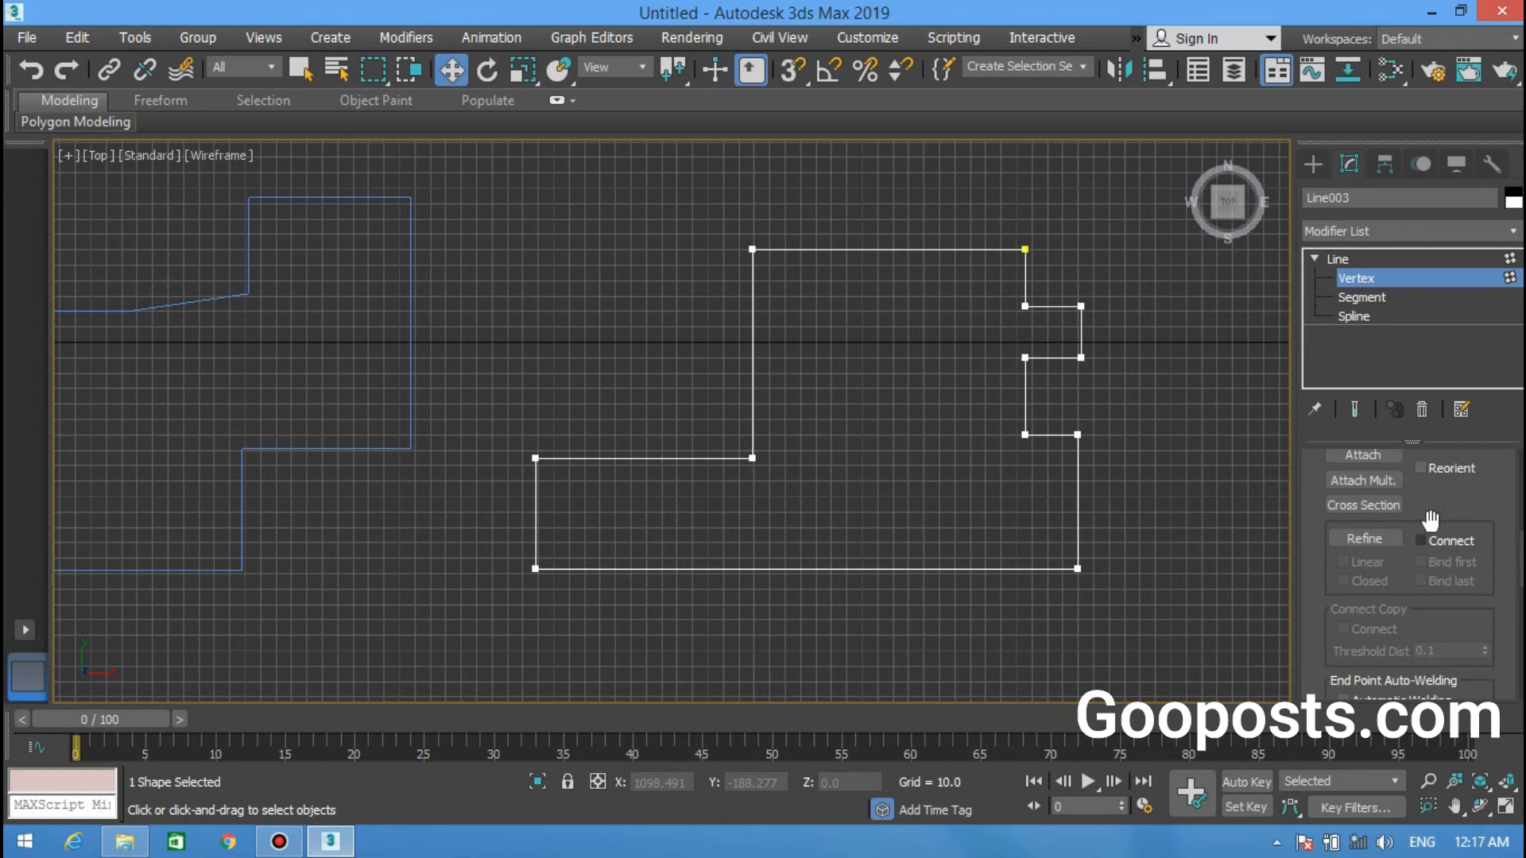
pyautogui.moveTo(1431, 521); pyautogui.dragTo(1424, 592)
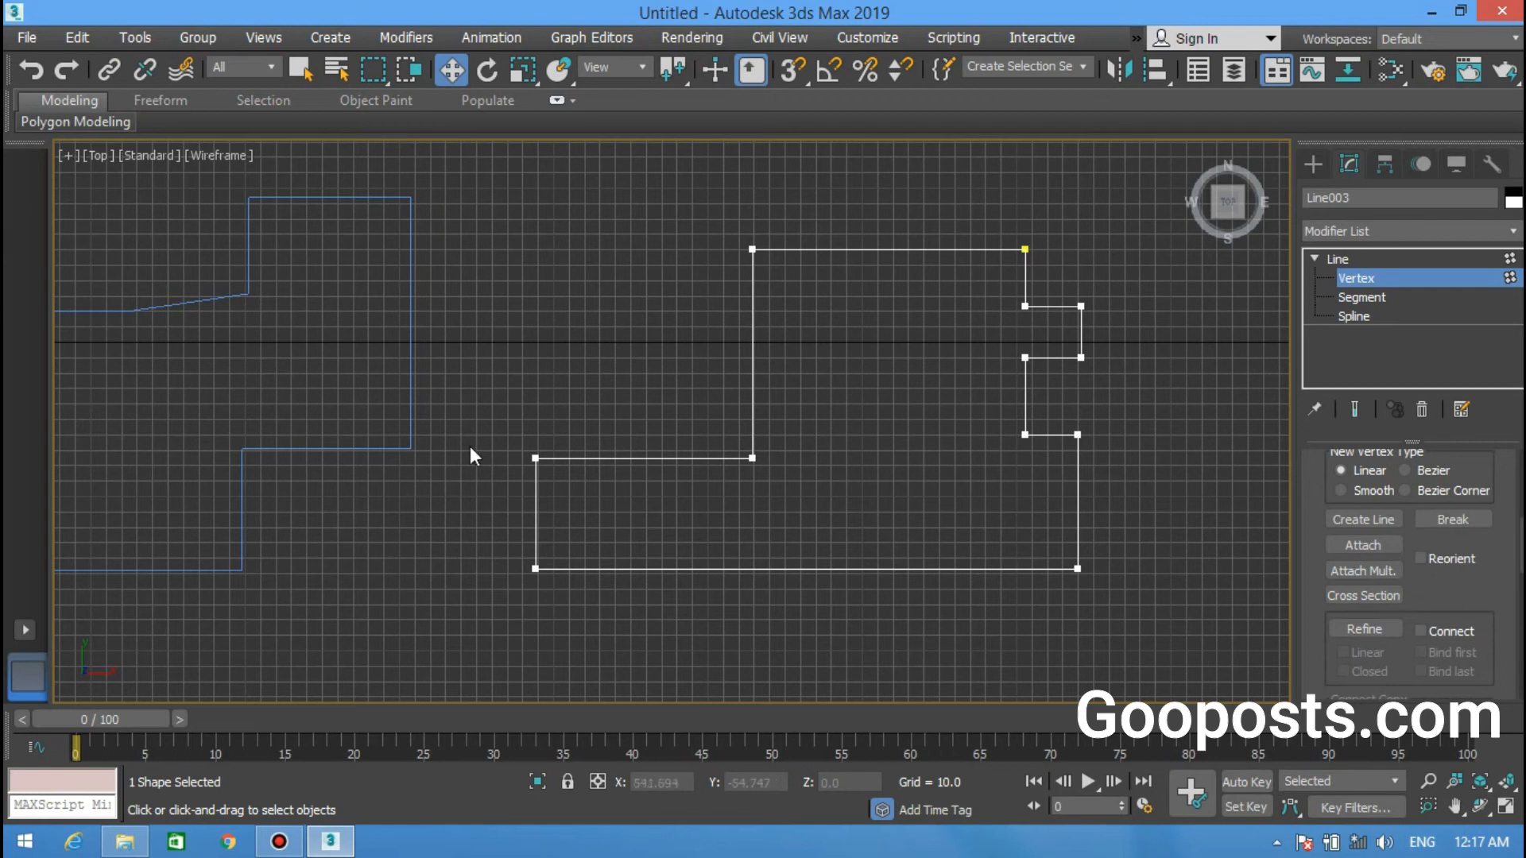
# Step: Try moving the top corner vertex of the outline's far-left edge freely, and undo the move
pyautogui.moveTo(522, 466); pyautogui.dragTo(576, 421, button='middle')
pyautogui.scroll(1, 582, 418)
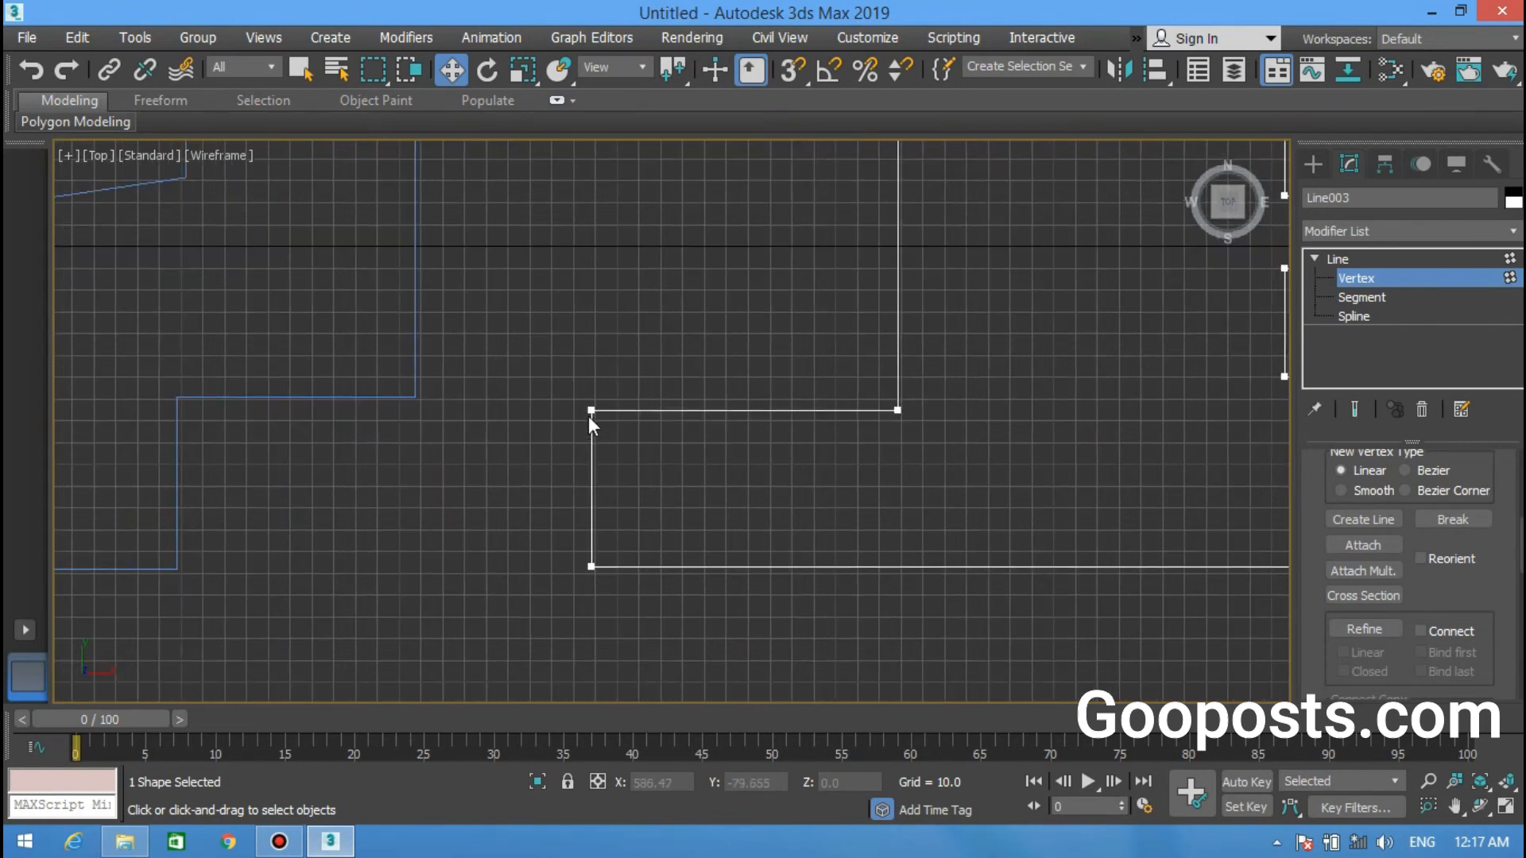
pyautogui.click(591, 409)
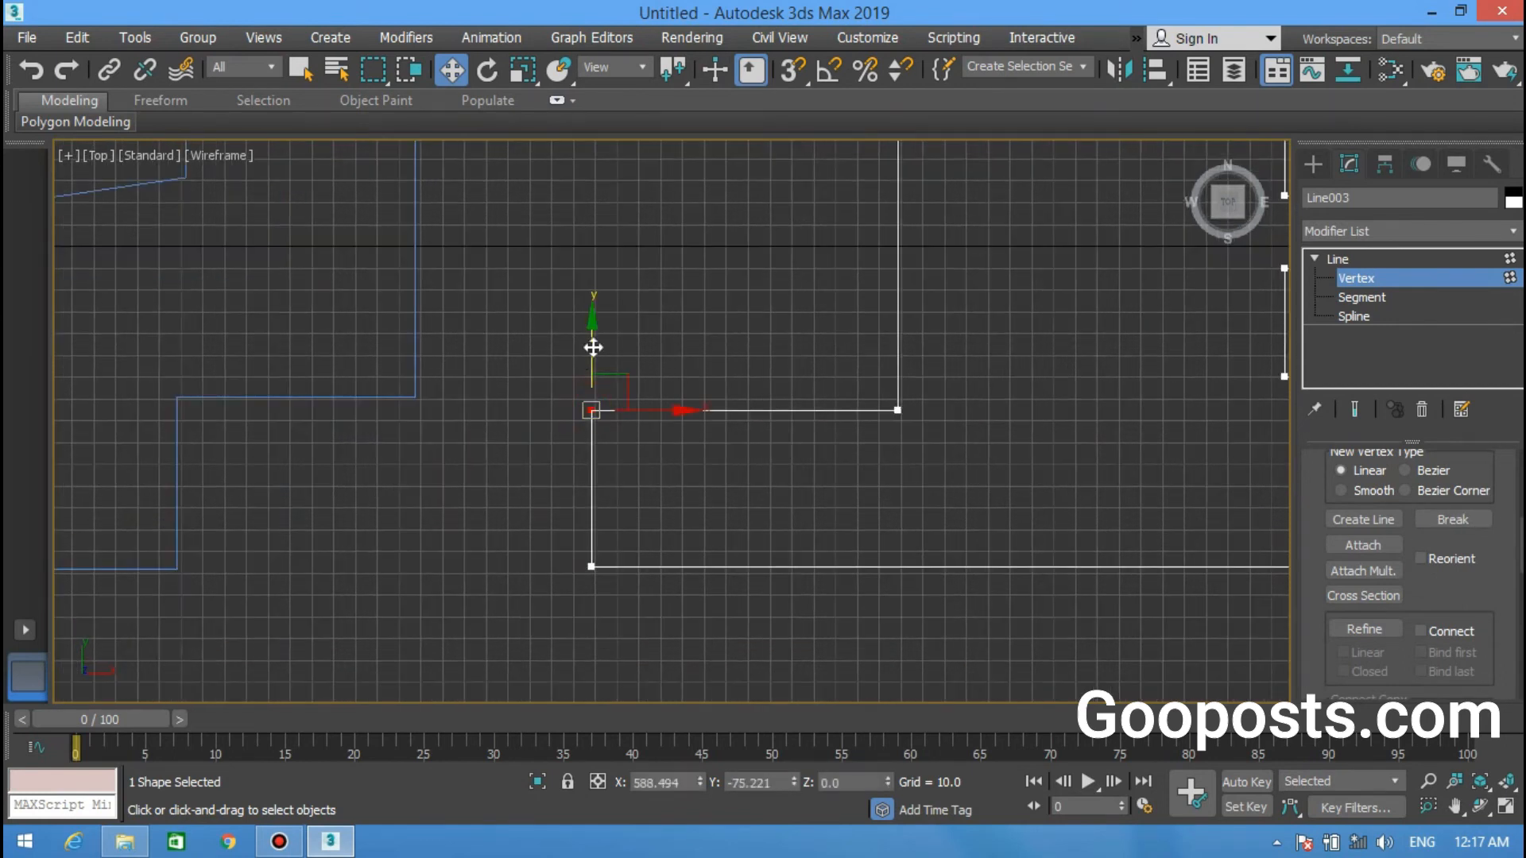
pyautogui.moveTo(603, 381); pyautogui.dragTo(654, 372)
pyautogui.hotkey('ctrl', 'z')
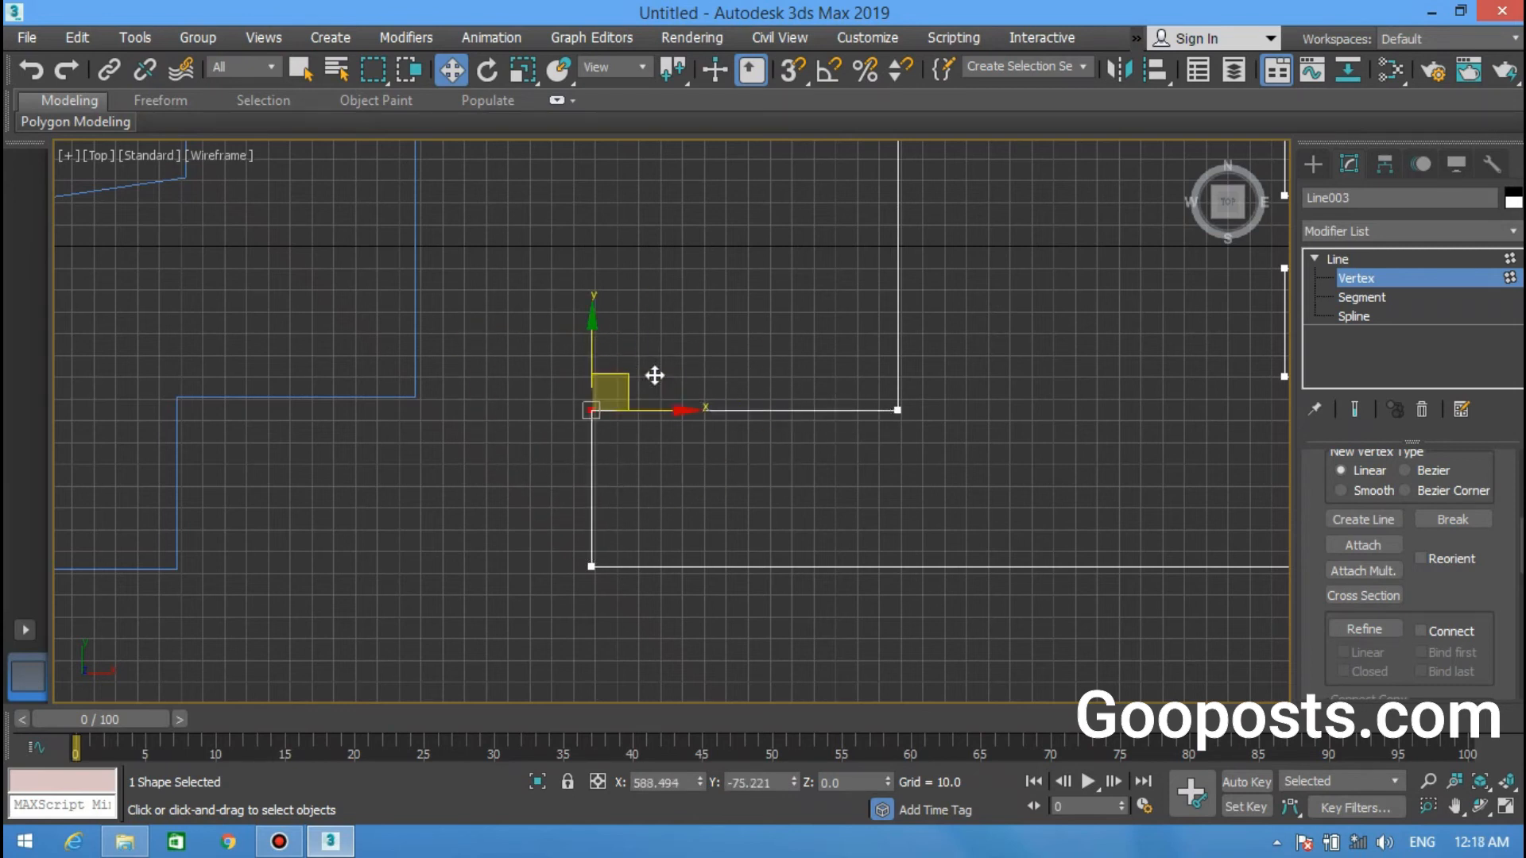
# Step: Break the outline at both end vertices of the far-left edge and move that edge's upper end down along Y
pyautogui.click(593, 567)
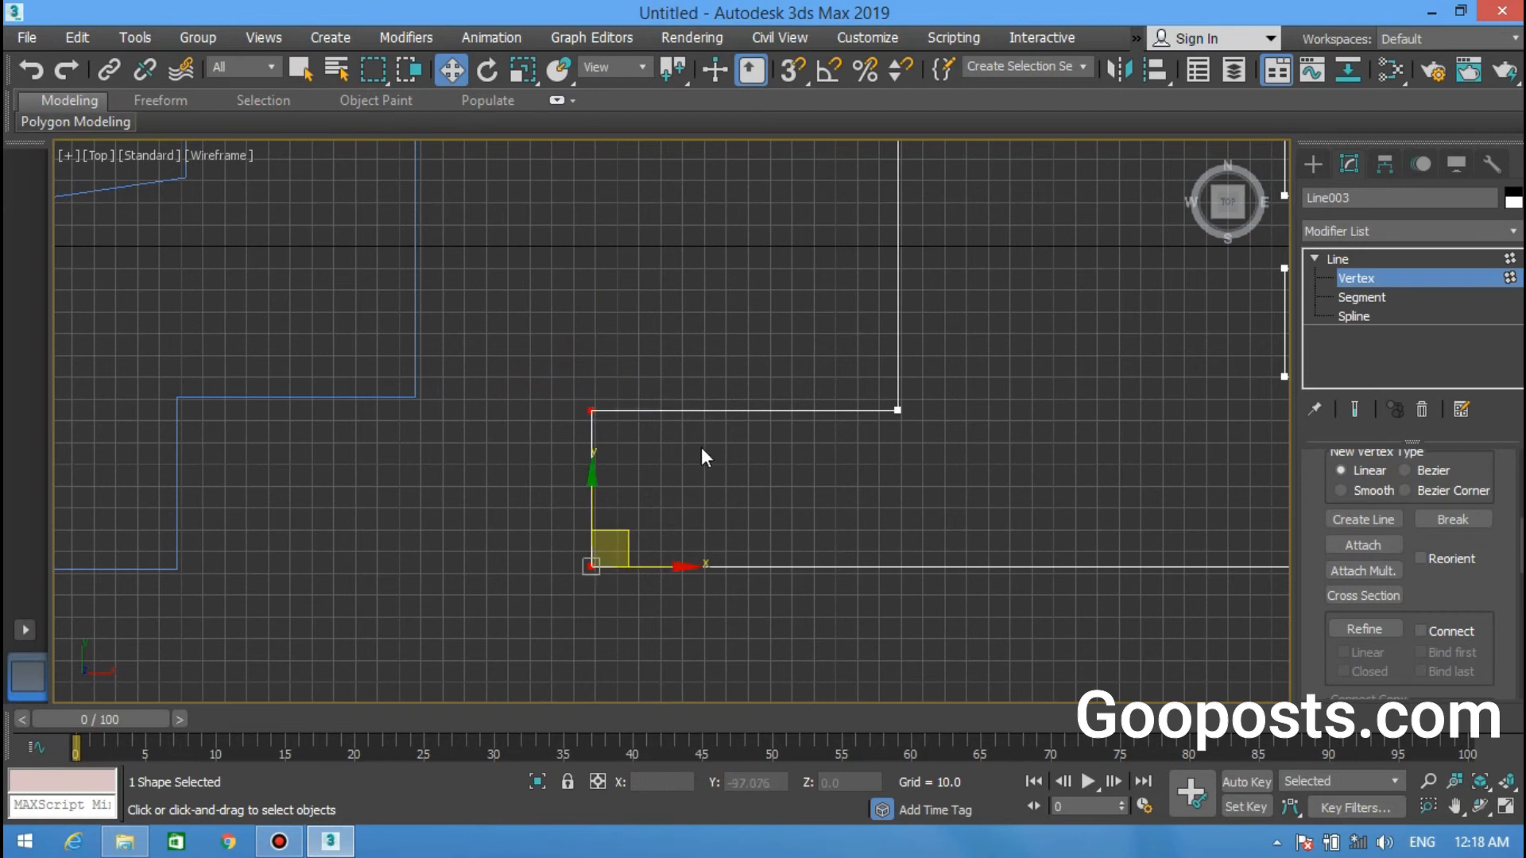
pyautogui.click(1452, 521)
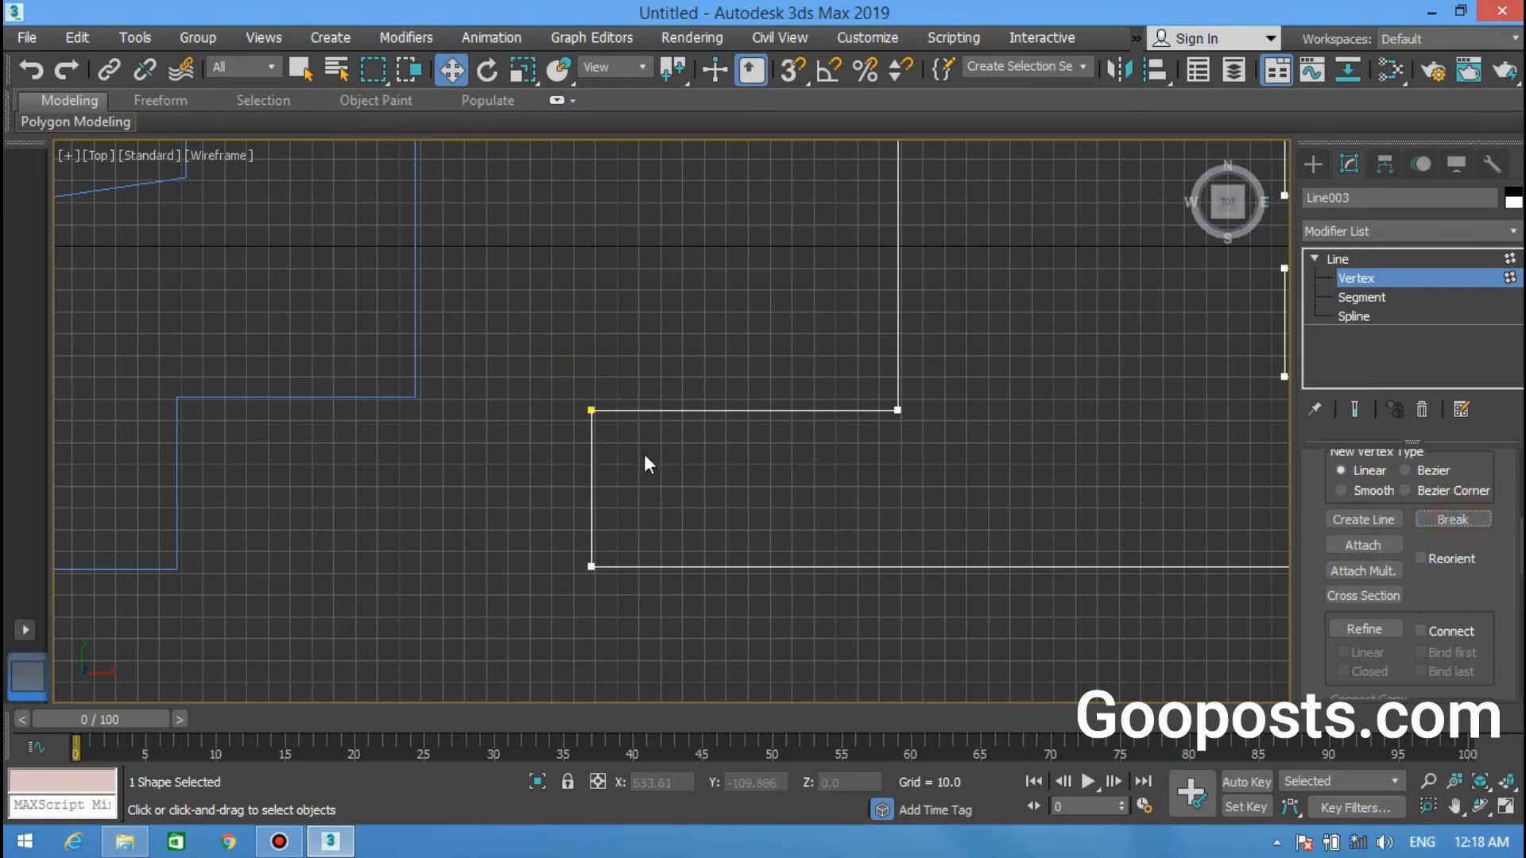
pyautogui.click(592, 410)
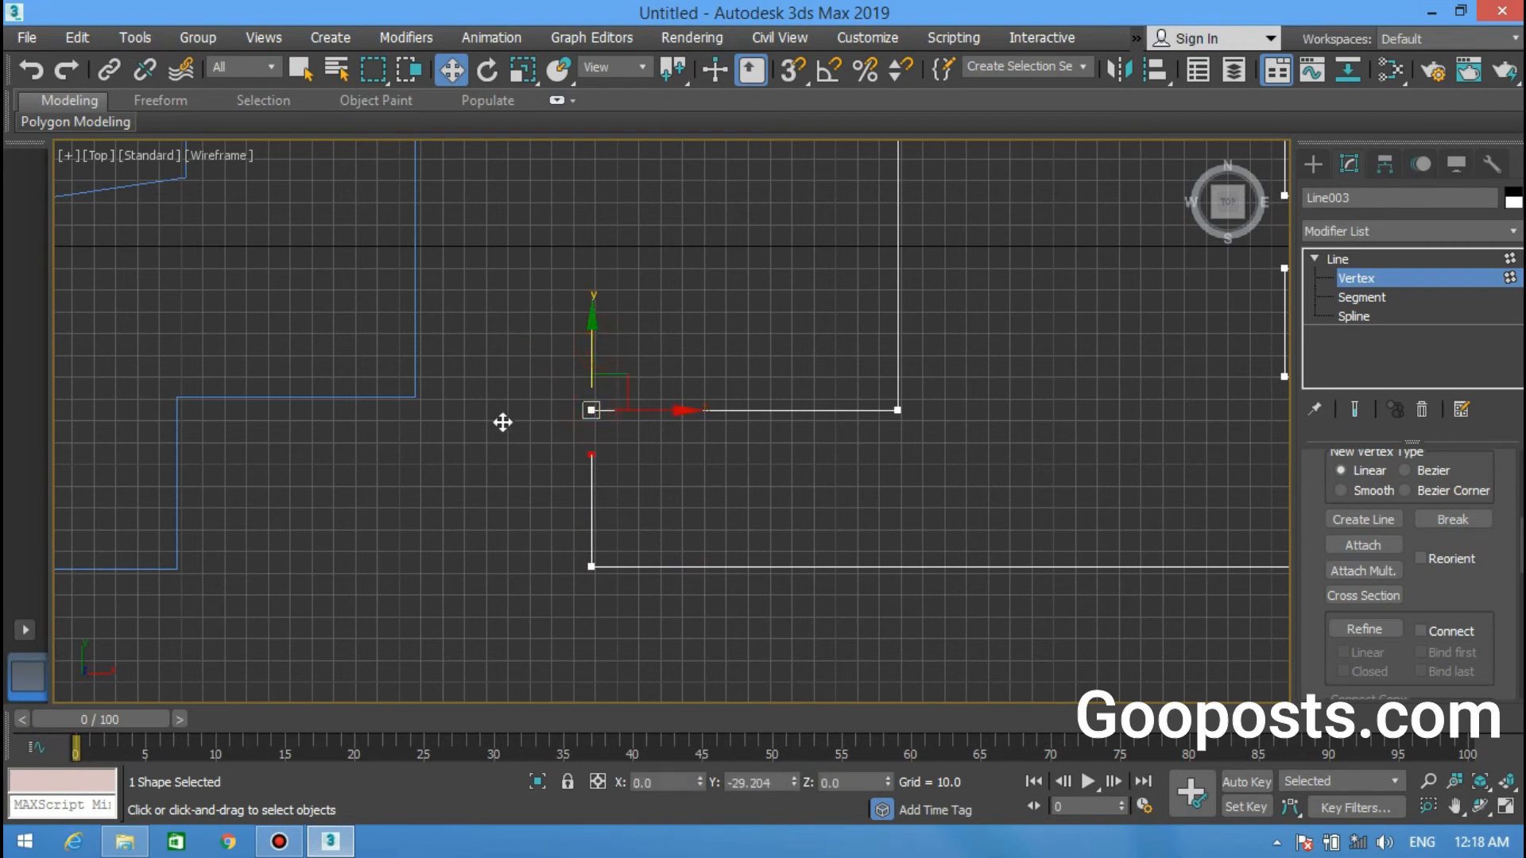
pyautogui.click(665, 397)
# Step: Try moving the open left end of the upper horizontal edge up and inward, and undo the move
pyautogui.click(593, 410)
pyautogui.moveTo(608, 377); pyautogui.dragTo(720, 311)
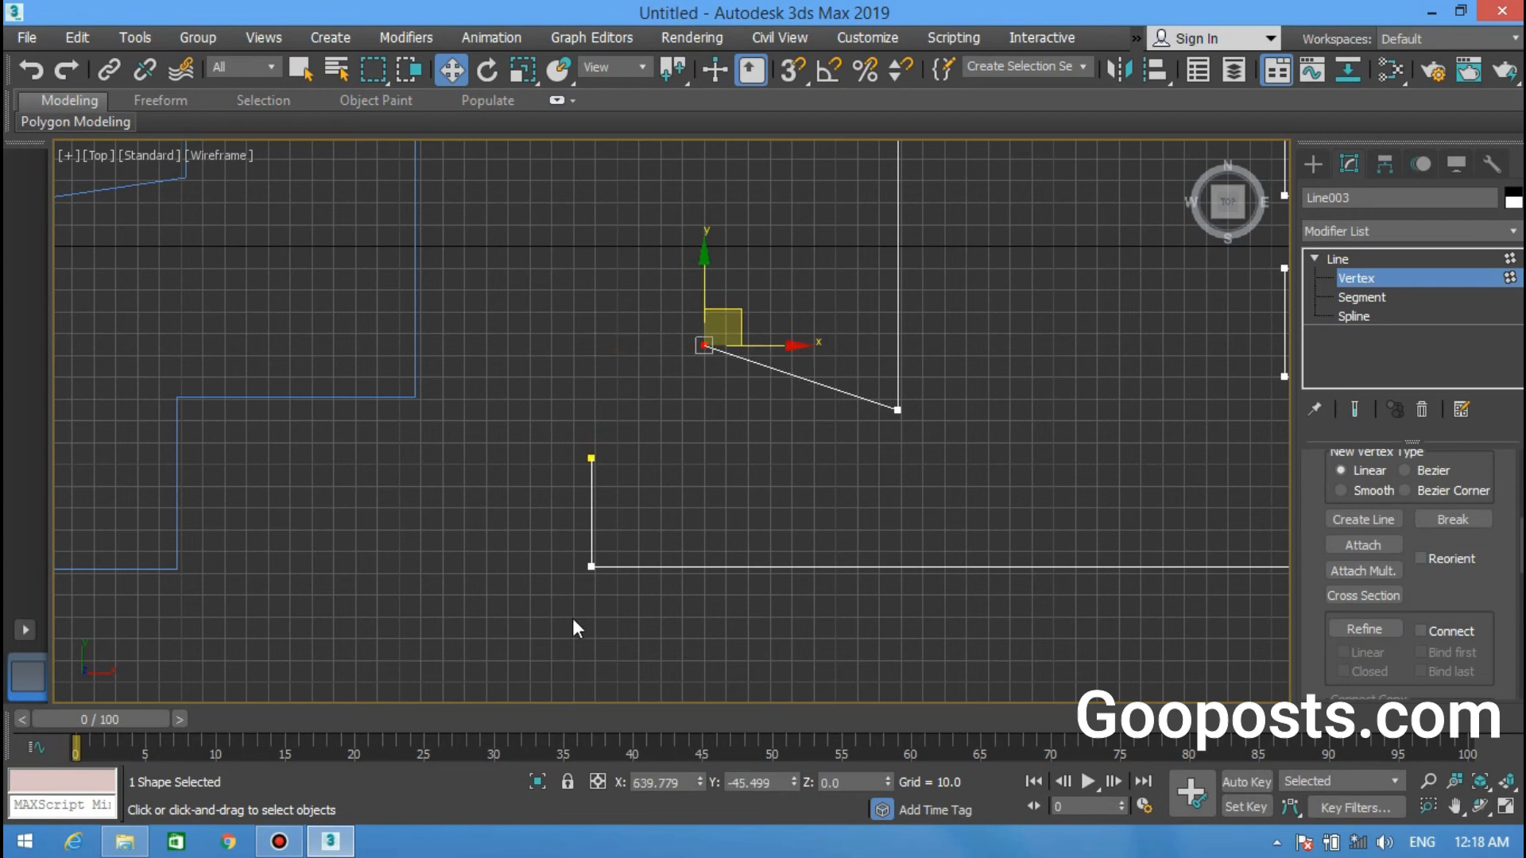
pyautogui.hotkey('ctrl', 'z')
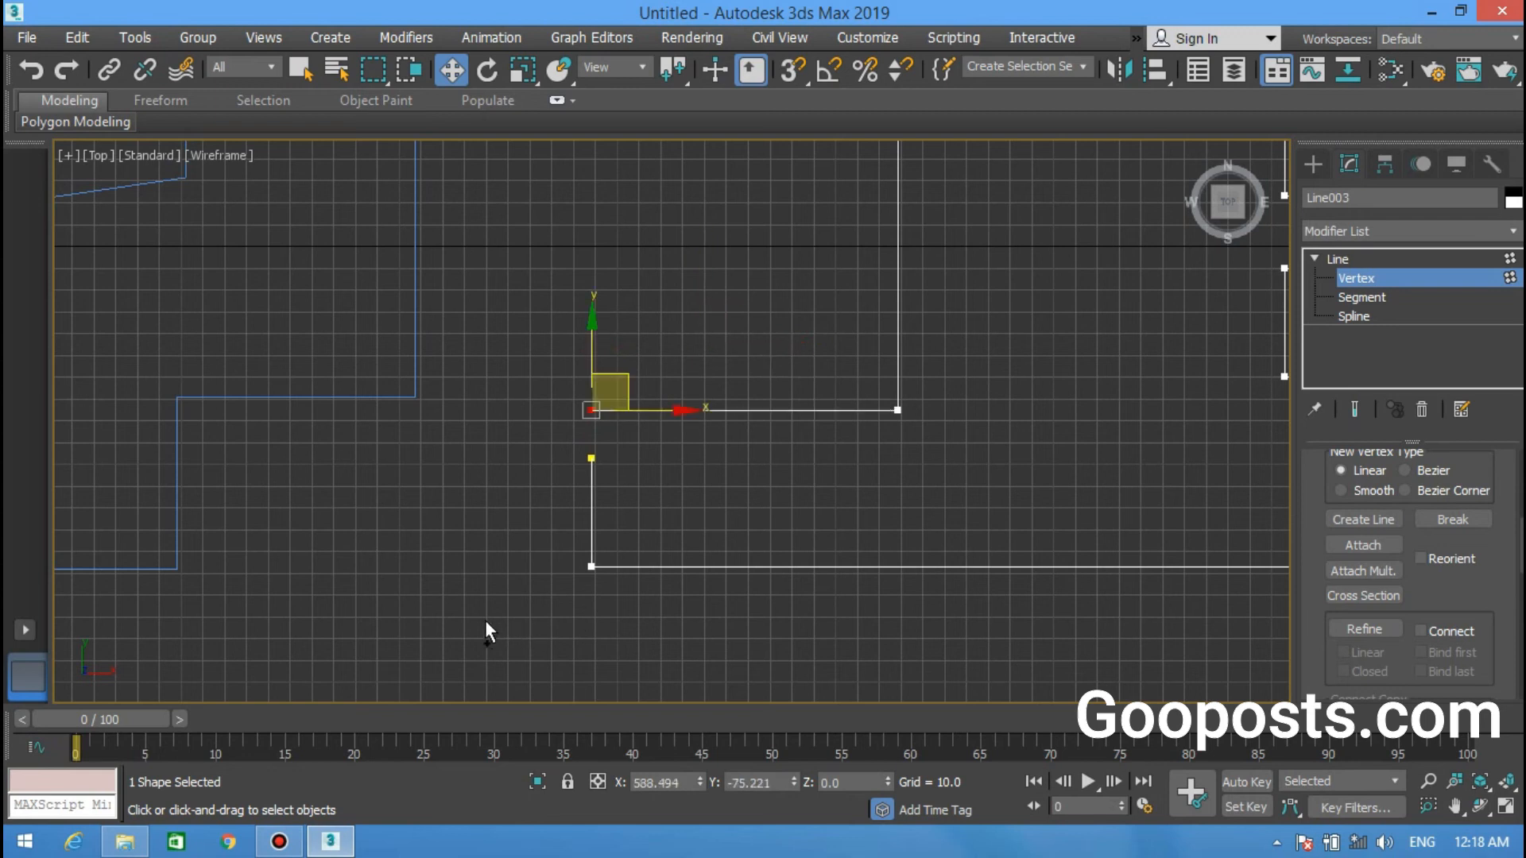
# Step: Move the lower end of the detached left edge up to about Y -128.9 and select the bottom edge's open end vertex
pyautogui.click(589, 566)
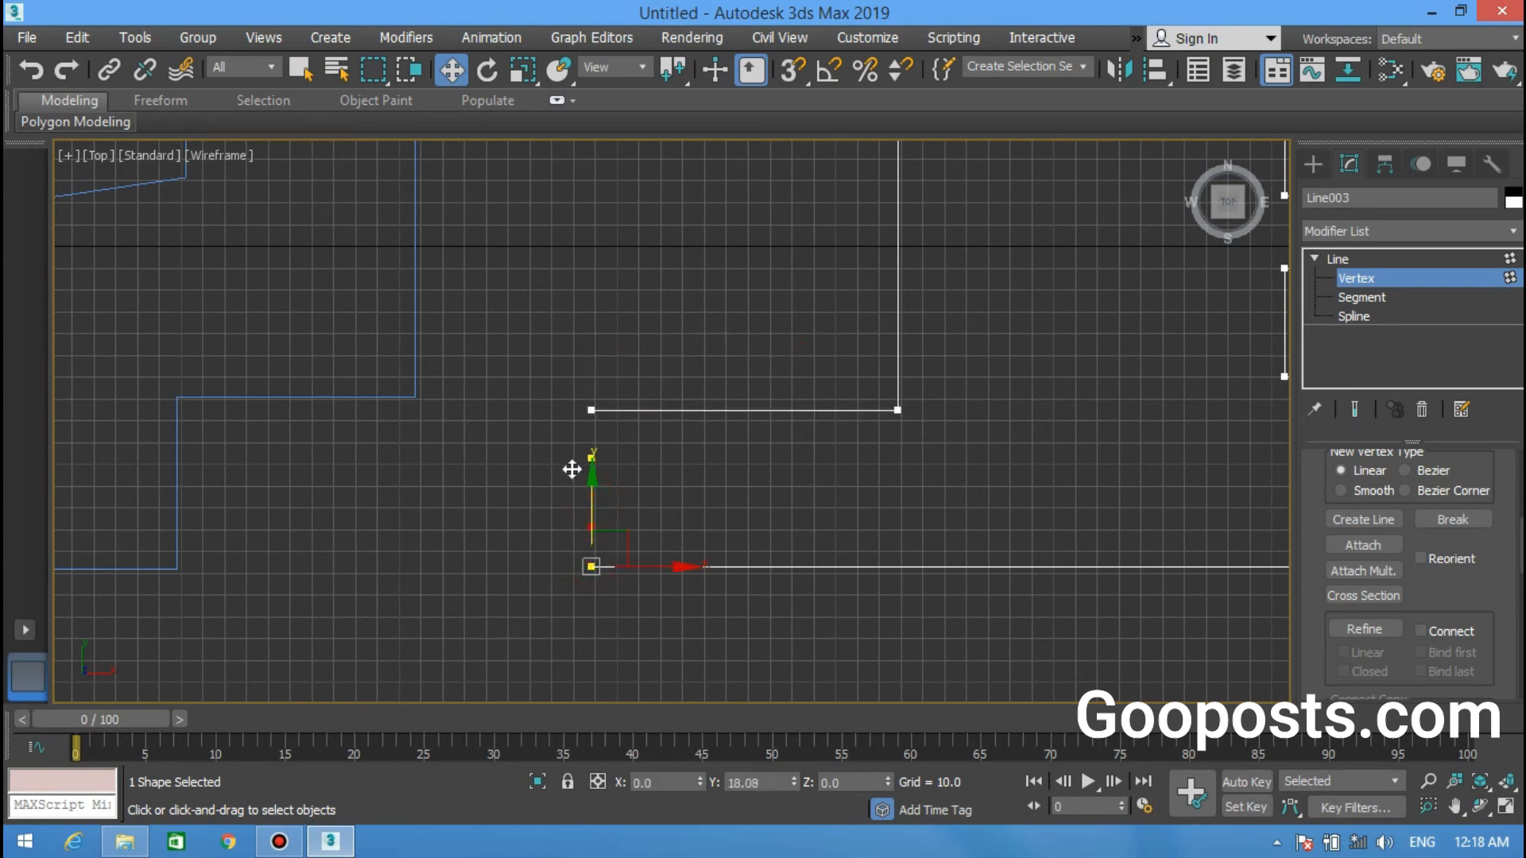
pyautogui.scroll(4, 571, 542)
pyautogui.scroll(-2, 588, 540)
pyautogui.click(577, 564)
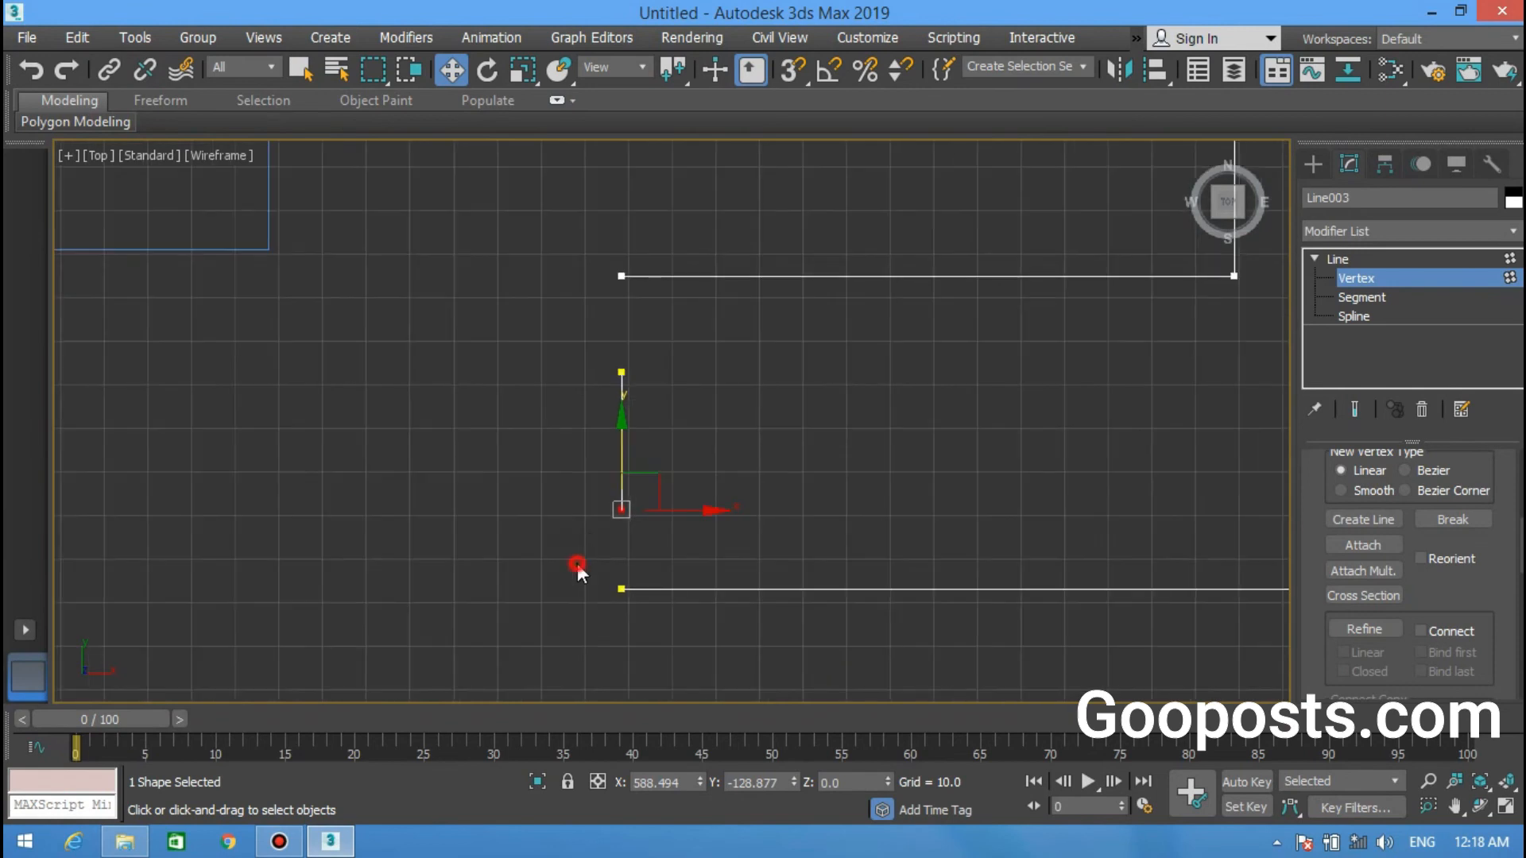
pyautogui.click(621, 589)
pyautogui.scroll(-2, 365, 538)
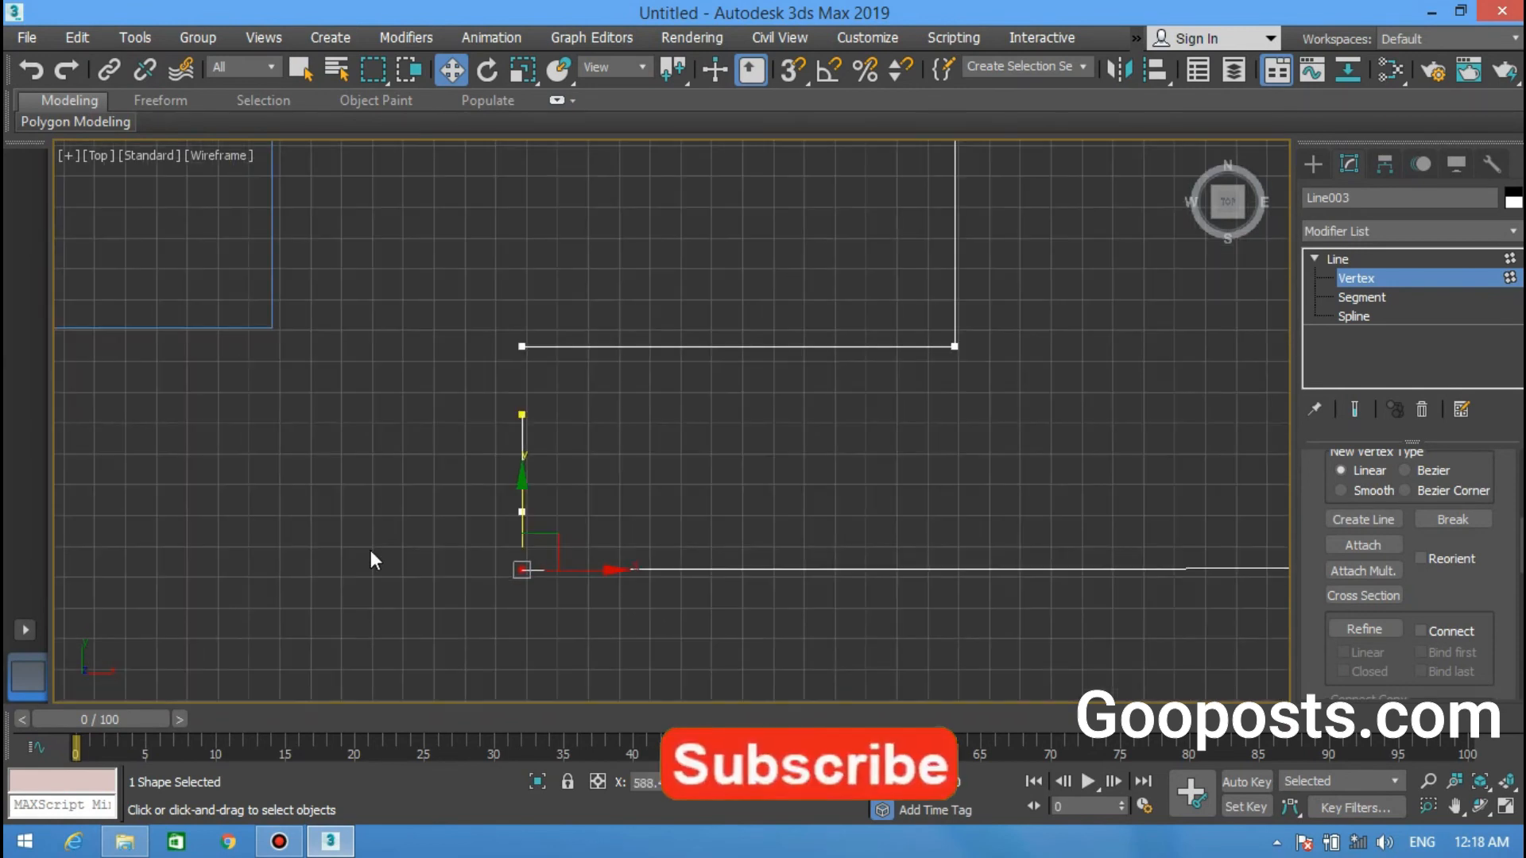
# Step: Break the outline at both end vertices of the short horizontal edge below the bump on its right side
pyautogui.moveTo(575, 563); pyautogui.dragTo(305, 503, button='middle')
pyautogui.scroll(-2, 305, 503)
pyautogui.click(601, 463)
pyautogui.click(735, 364)
pyautogui.click(743, 378)
pyautogui.scroll(3, 751, 373)
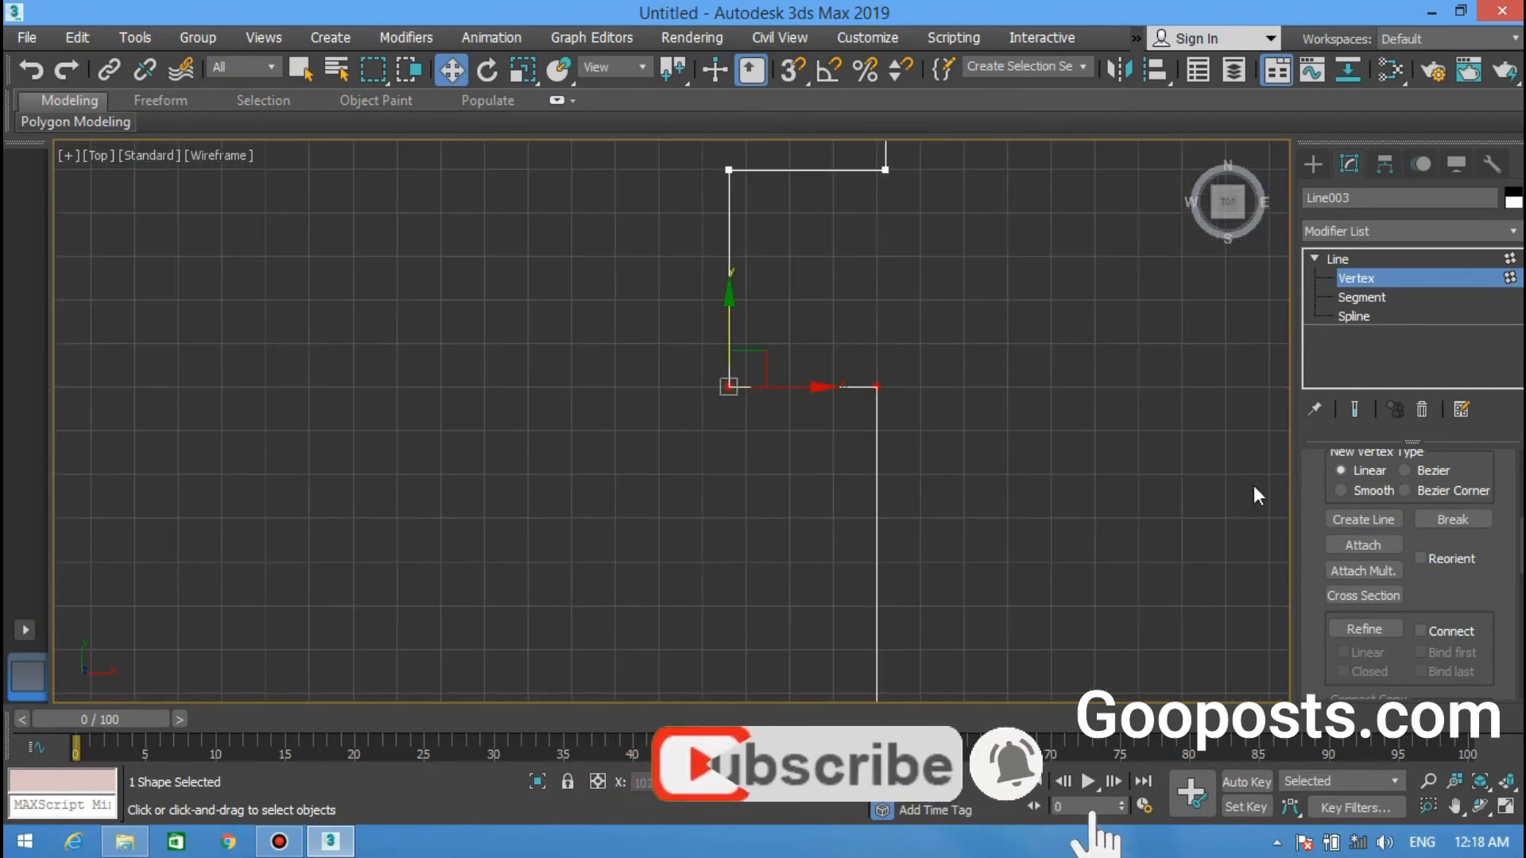
pyautogui.click(1454, 520)
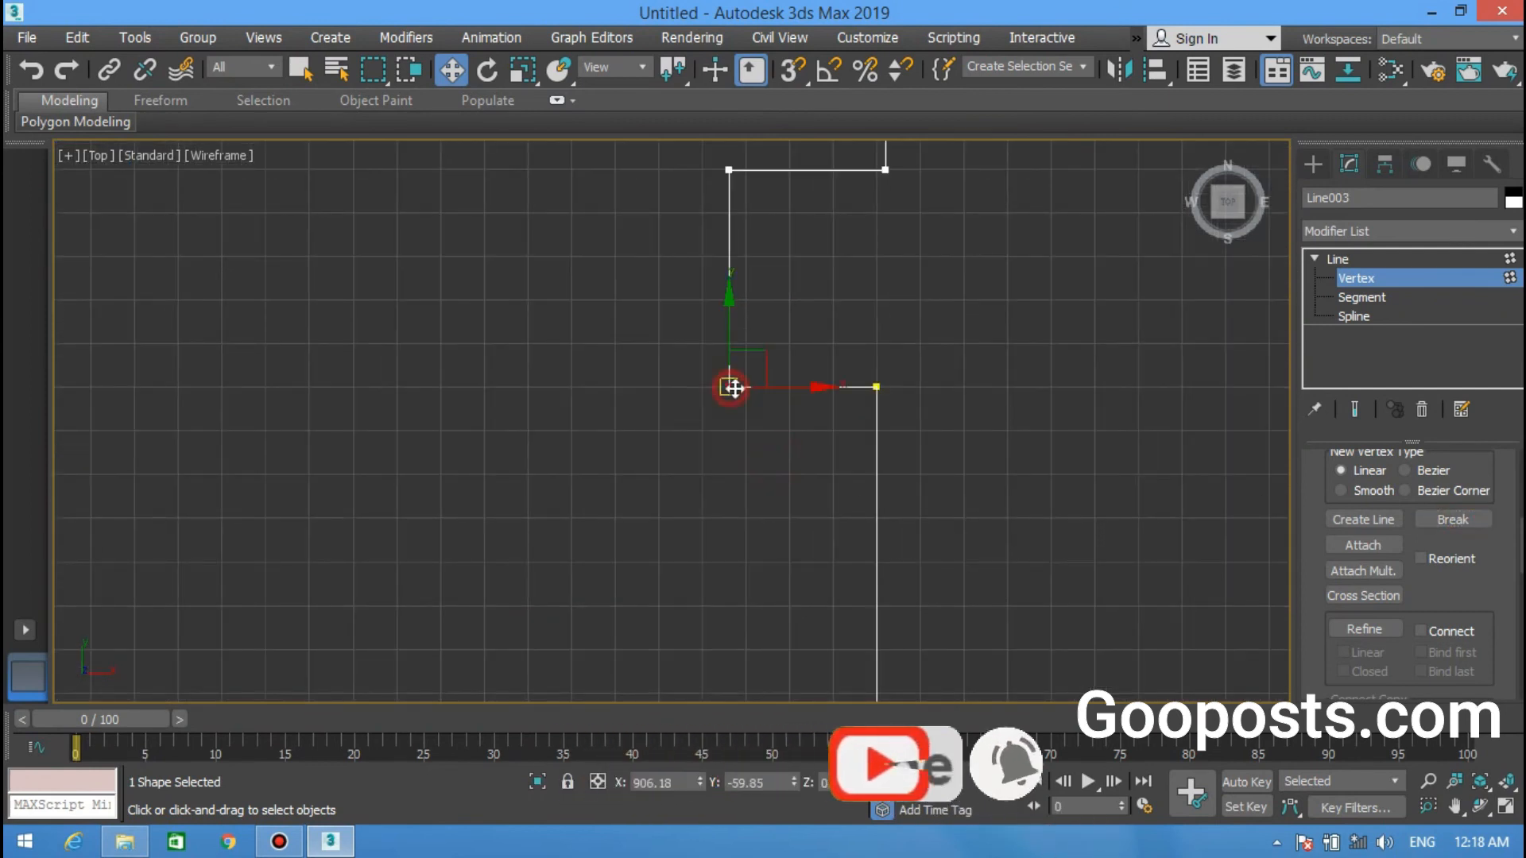
# Step: Try moving the inner end of that short edge down along Y to about -84.71, and undo the move
pyautogui.moveTo(720, 379); pyautogui.dragTo(720, 488)
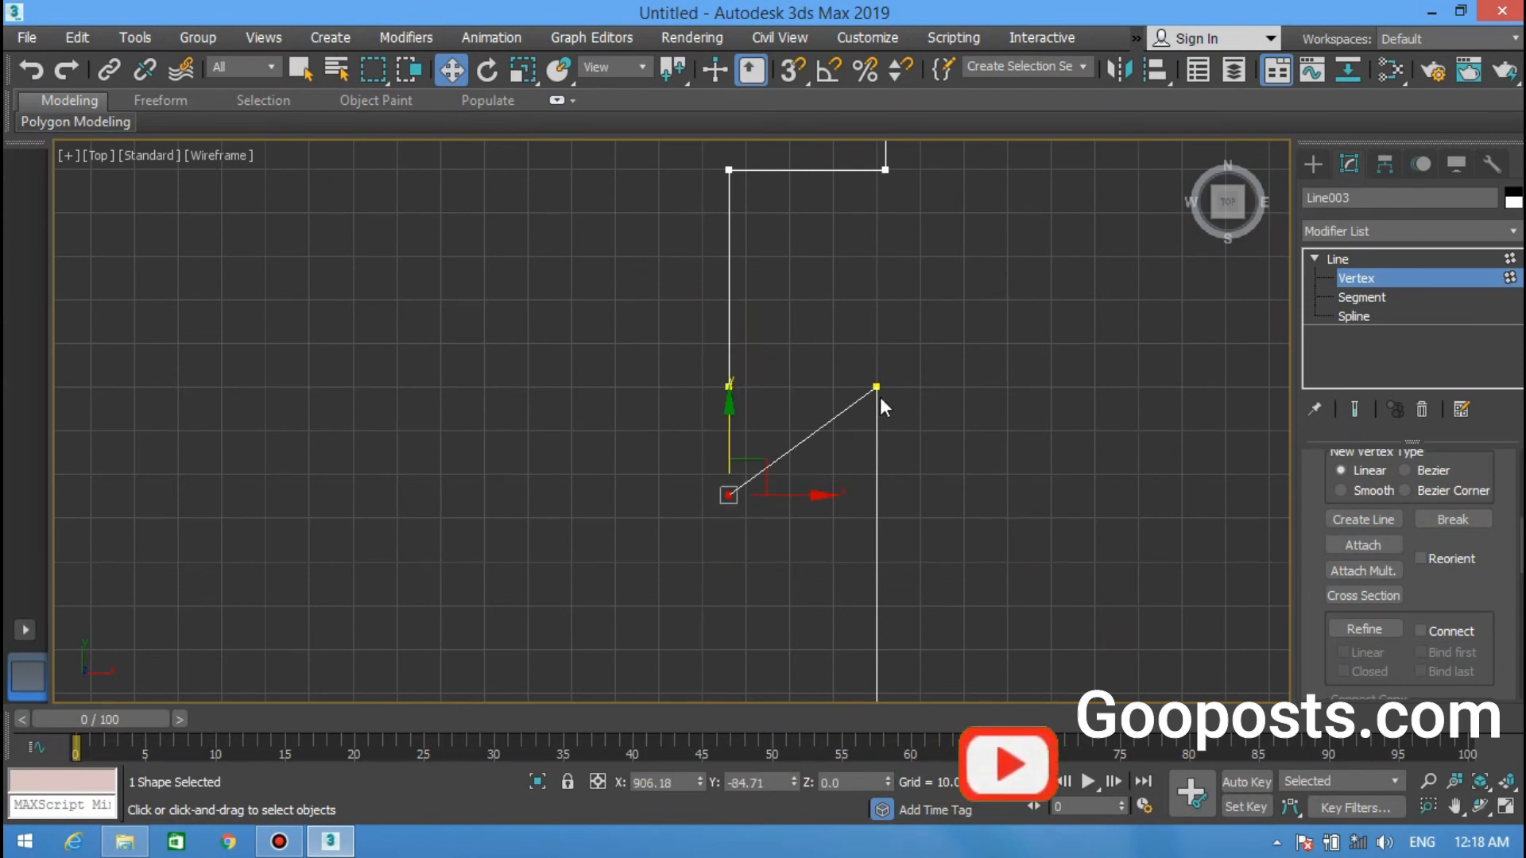
pyautogui.hotkey('ctrl', 'z')
pyautogui.scroll(-3, 699, 398)
pyautogui.moveTo(555, 445); pyautogui.dragTo(779, 463, button='middle')
pyautogui.scroll(5, 962, 415)
pyautogui.scroll(-3, 988, 412)
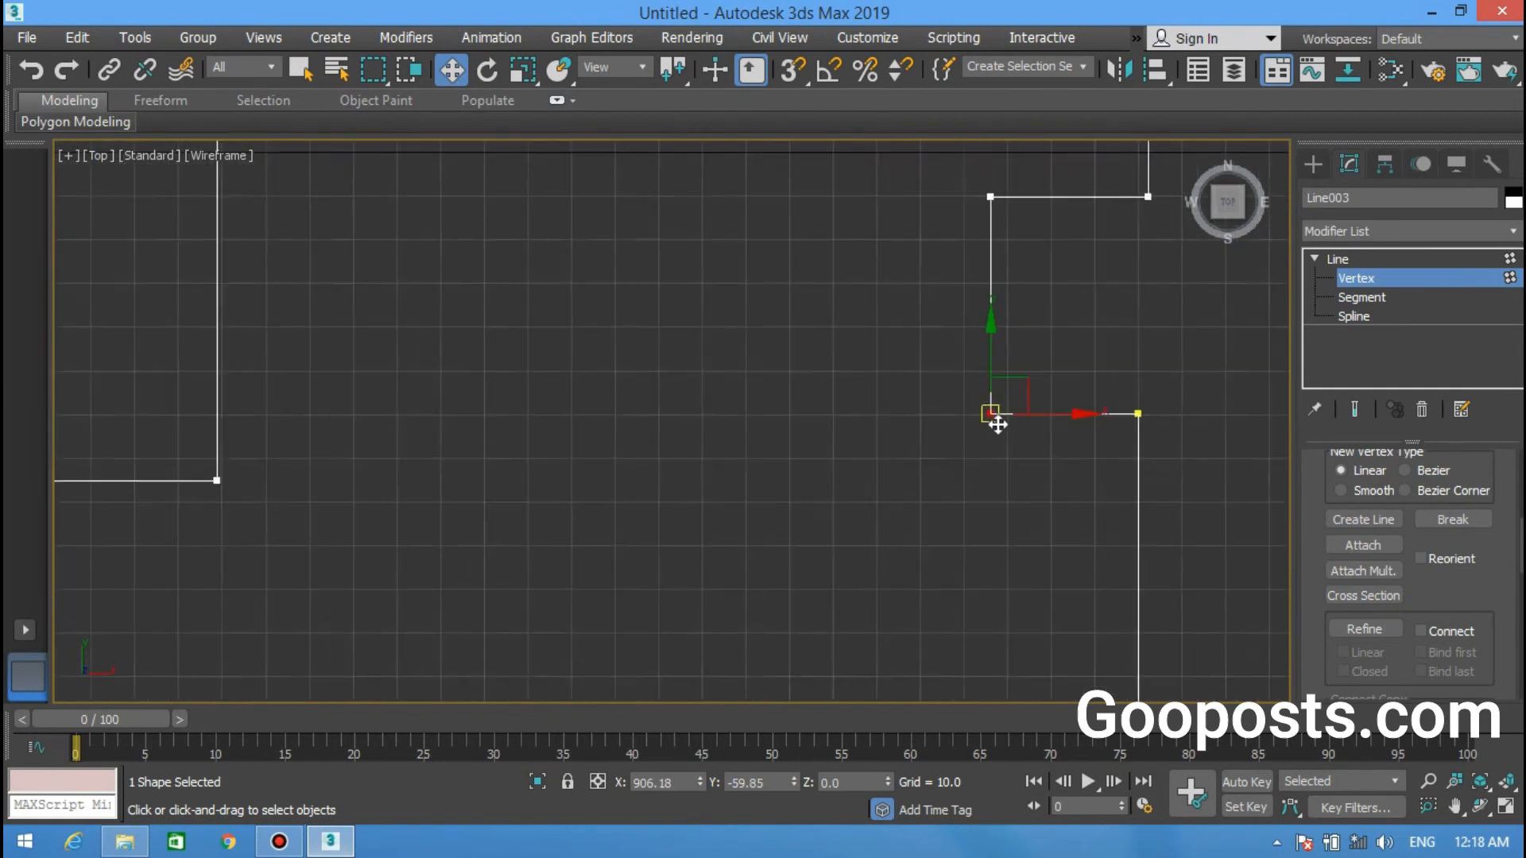
pyautogui.scroll(6, 988, 413)
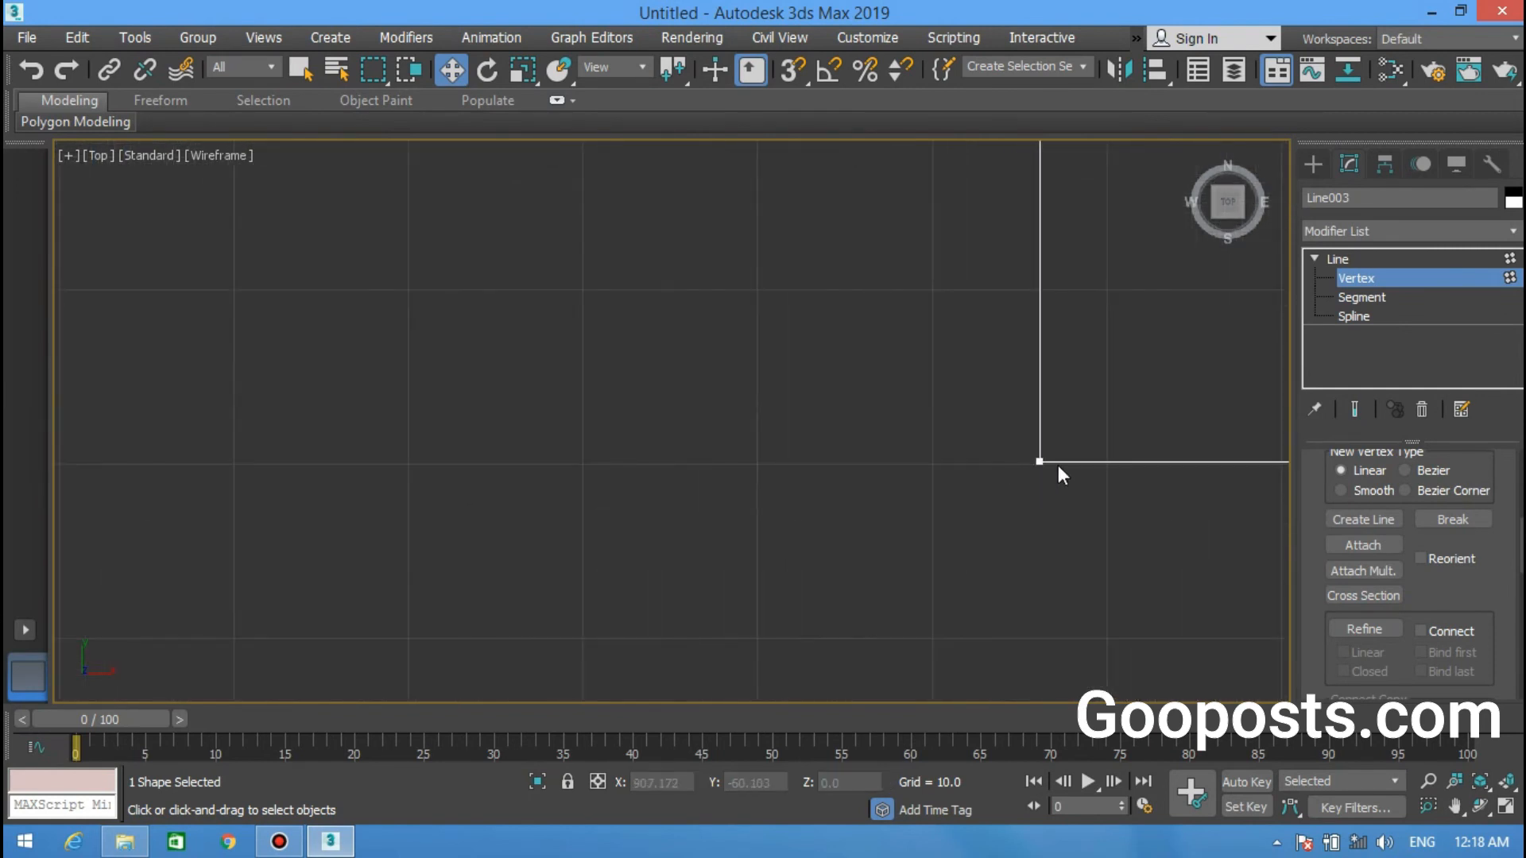
pyautogui.scroll(-6, 883, 370)
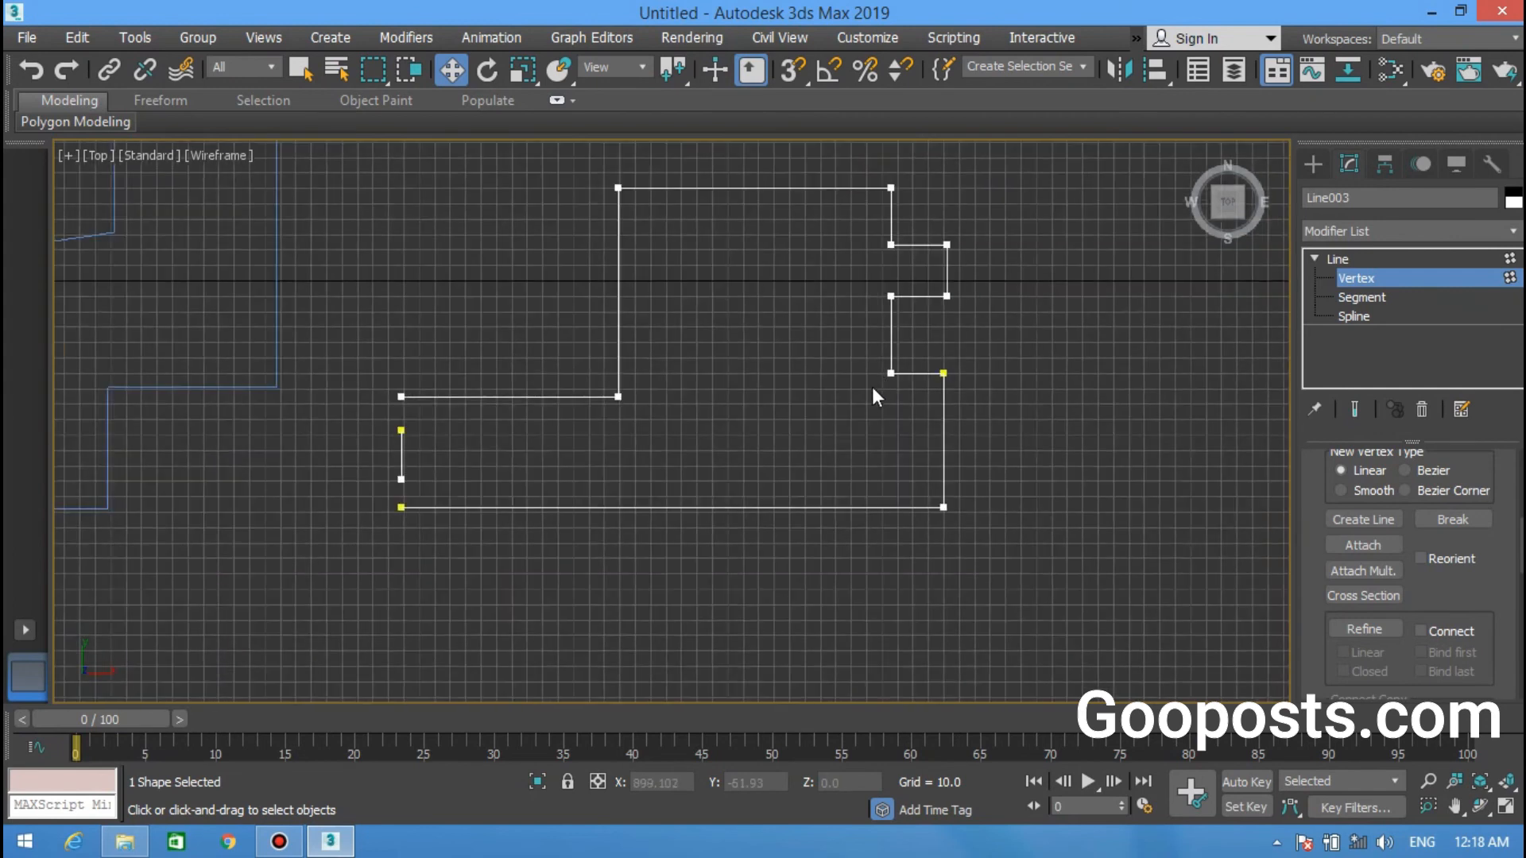
# Step: Connect the detached far-left edge's lower end to the bottom edge's open end and its upper end to the horizontal edge above
pyautogui.scroll(2, 292, 493)
pyautogui.scroll(3, 441, 449)
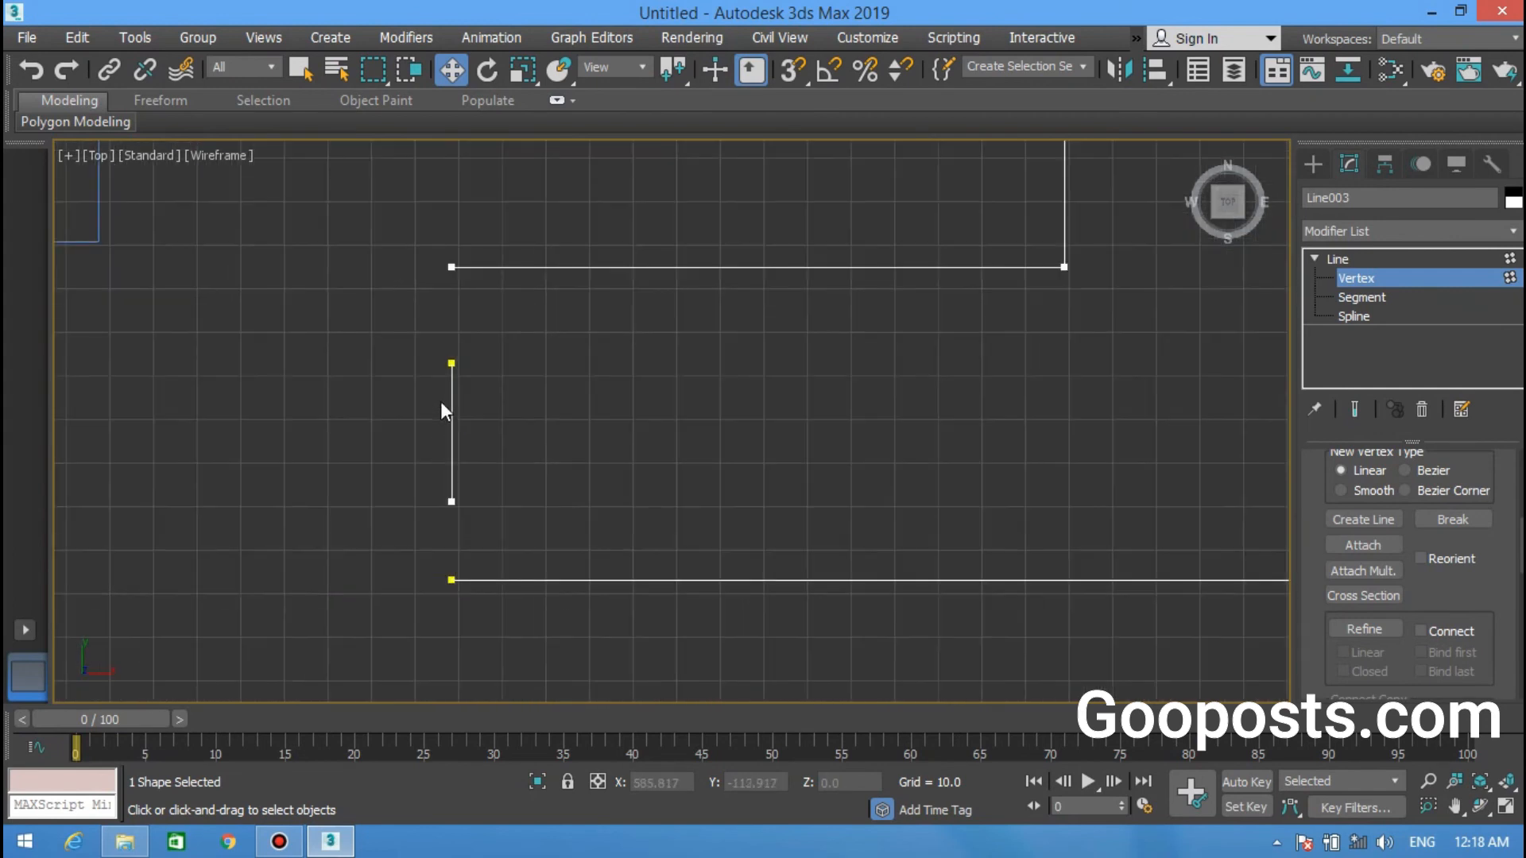
pyautogui.moveTo(1417, 587); pyautogui.dragTo(1435, 530)
pyautogui.scroll(-3, 1435, 529)
pyautogui.click(1363, 579)
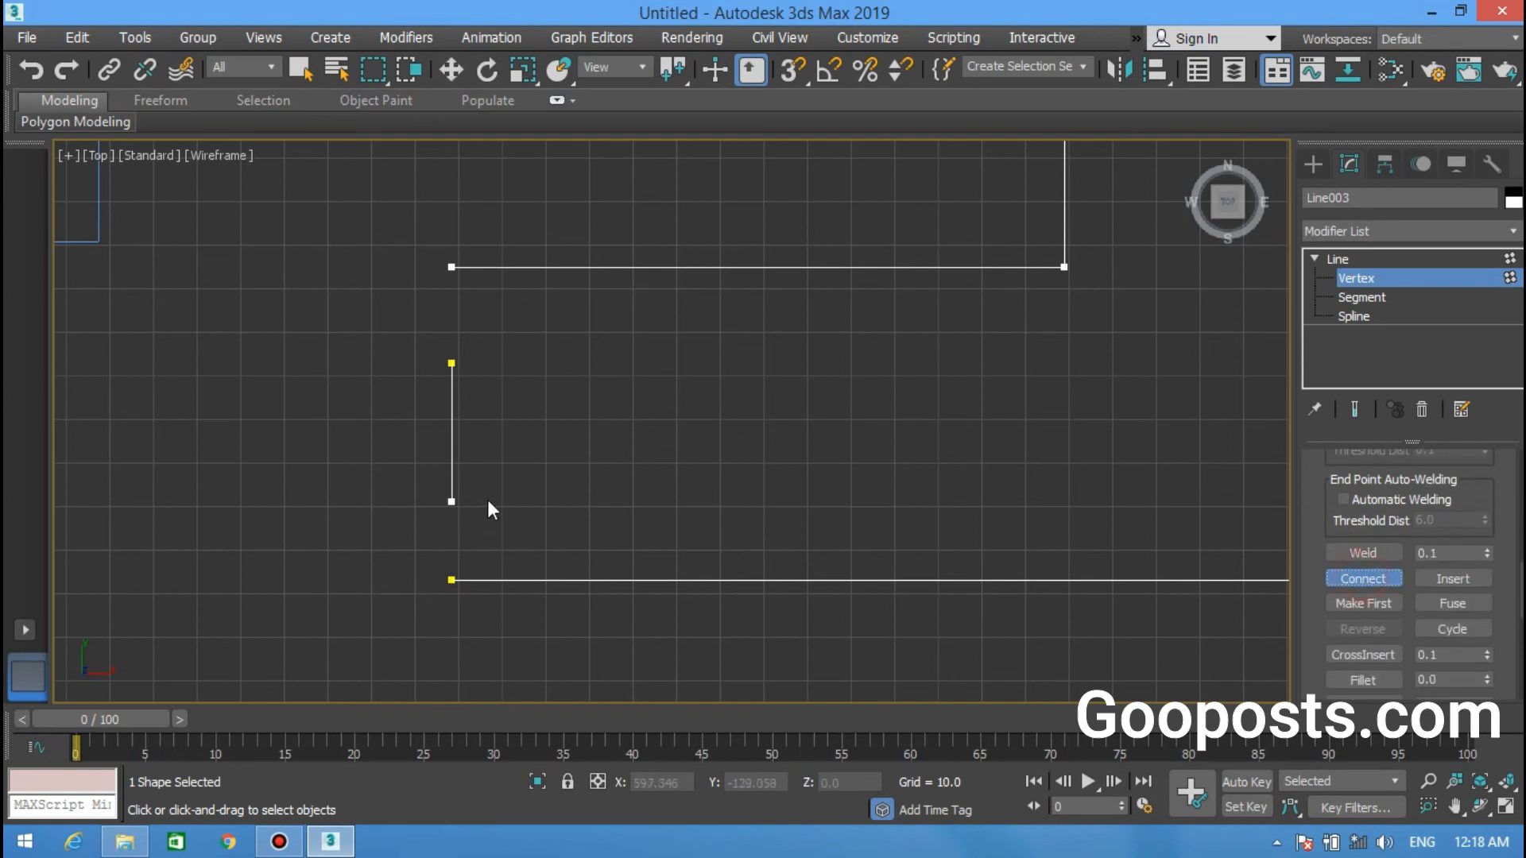
pyautogui.moveTo(451, 502); pyautogui.dragTo(451, 579)
pyautogui.click(451, 364)
pyautogui.moveTo(445, 302); pyautogui.dragTo(451, 268)
pyautogui.moveTo(547, 375); pyautogui.dragTo(402, 370, button='middle')
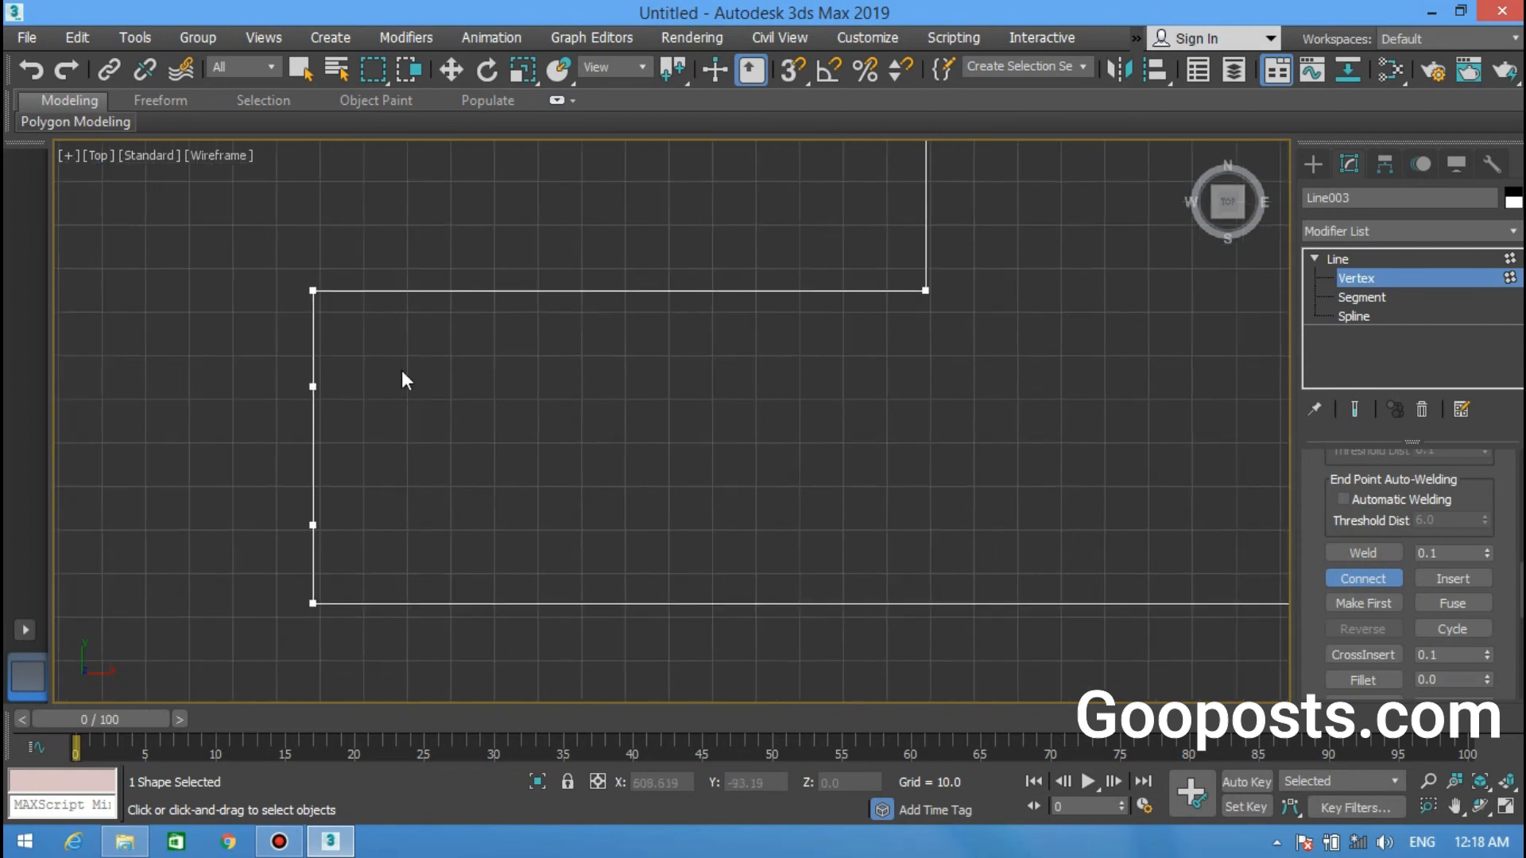
# Step: Break the outline at its four upper vertices, from the upper-left corner to the bump's upper outer corner
pyautogui.press('w')
pyautogui.scroll(-4, 469, 432)
pyautogui.scroll(-3, 470, 432)
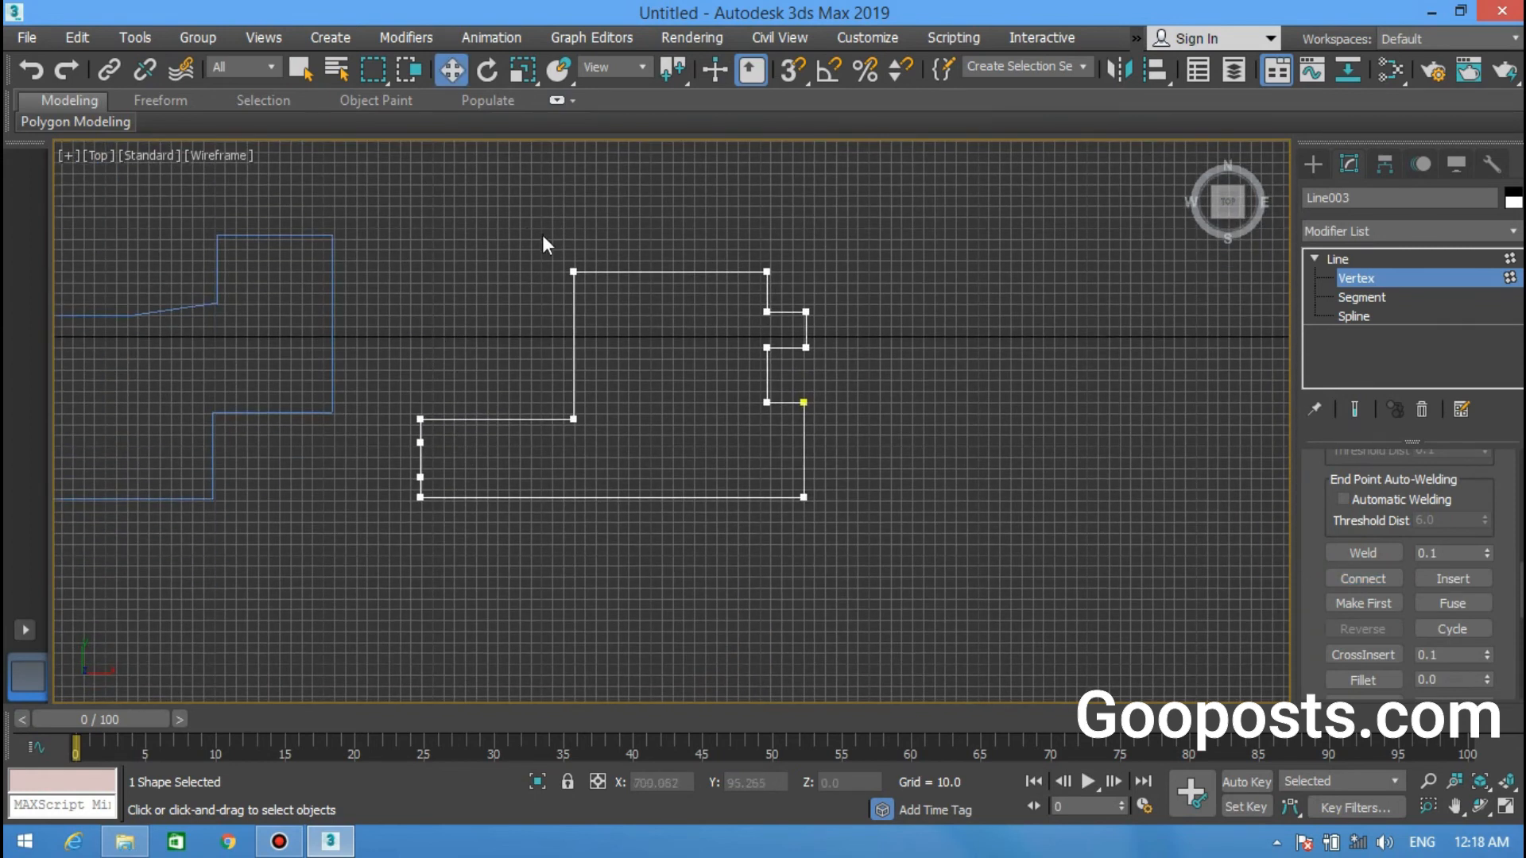
pyautogui.moveTo(877, 337); pyautogui.dragTo(907, 343)
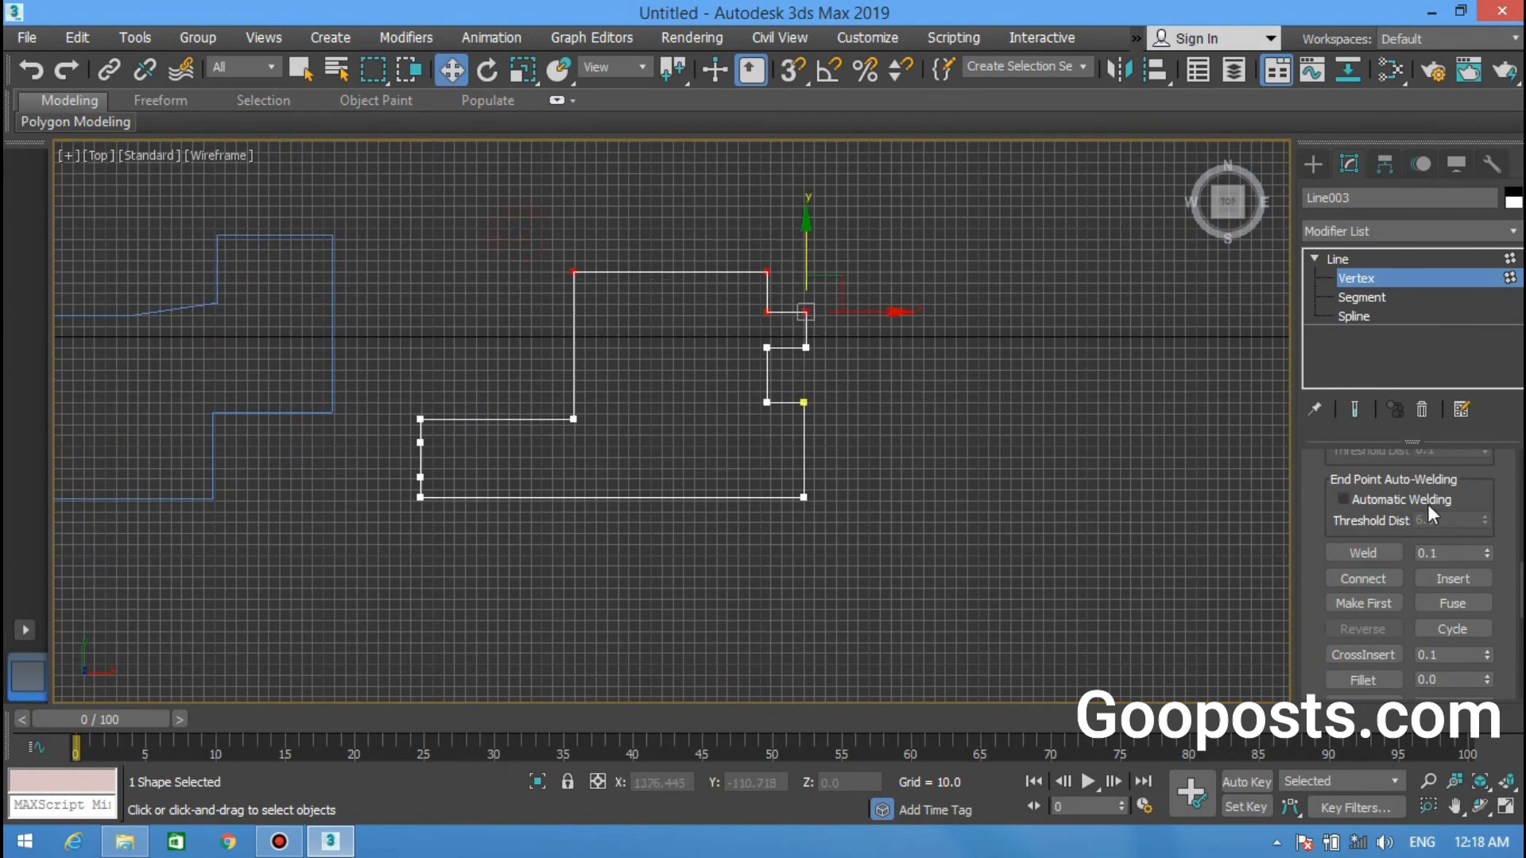
pyautogui.moveTo(1379, 485); pyautogui.dragTo(1376, 465)
pyautogui.scroll(3, 1426, 556)
pyautogui.click(1447, 538)
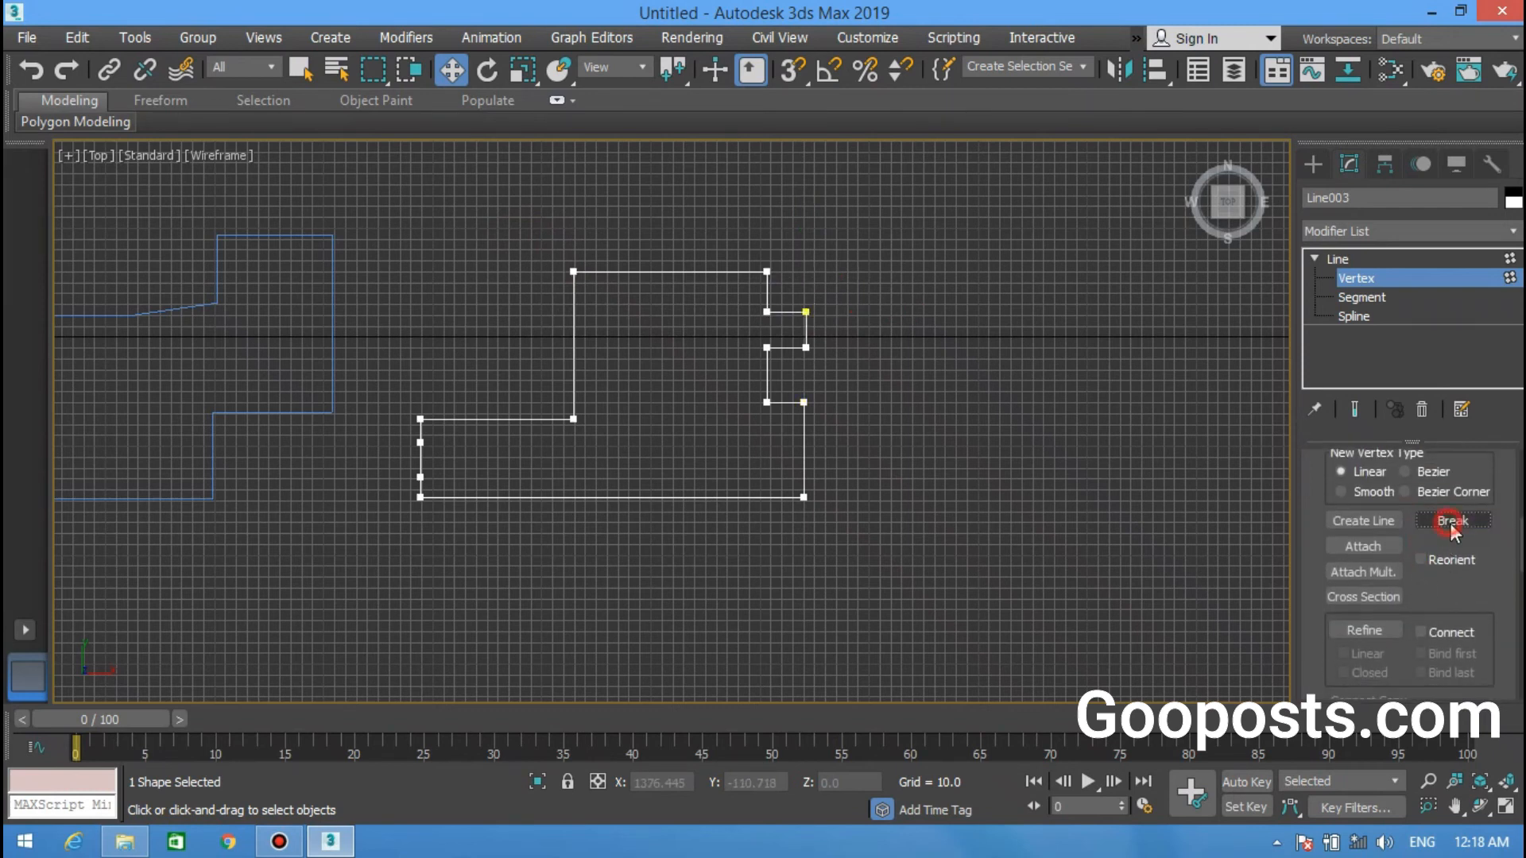
pyautogui.click(798, 416)
# Step: Leave vertex editing and frame the outline in a maximized Perspective view
pyautogui.click(1391, 260)
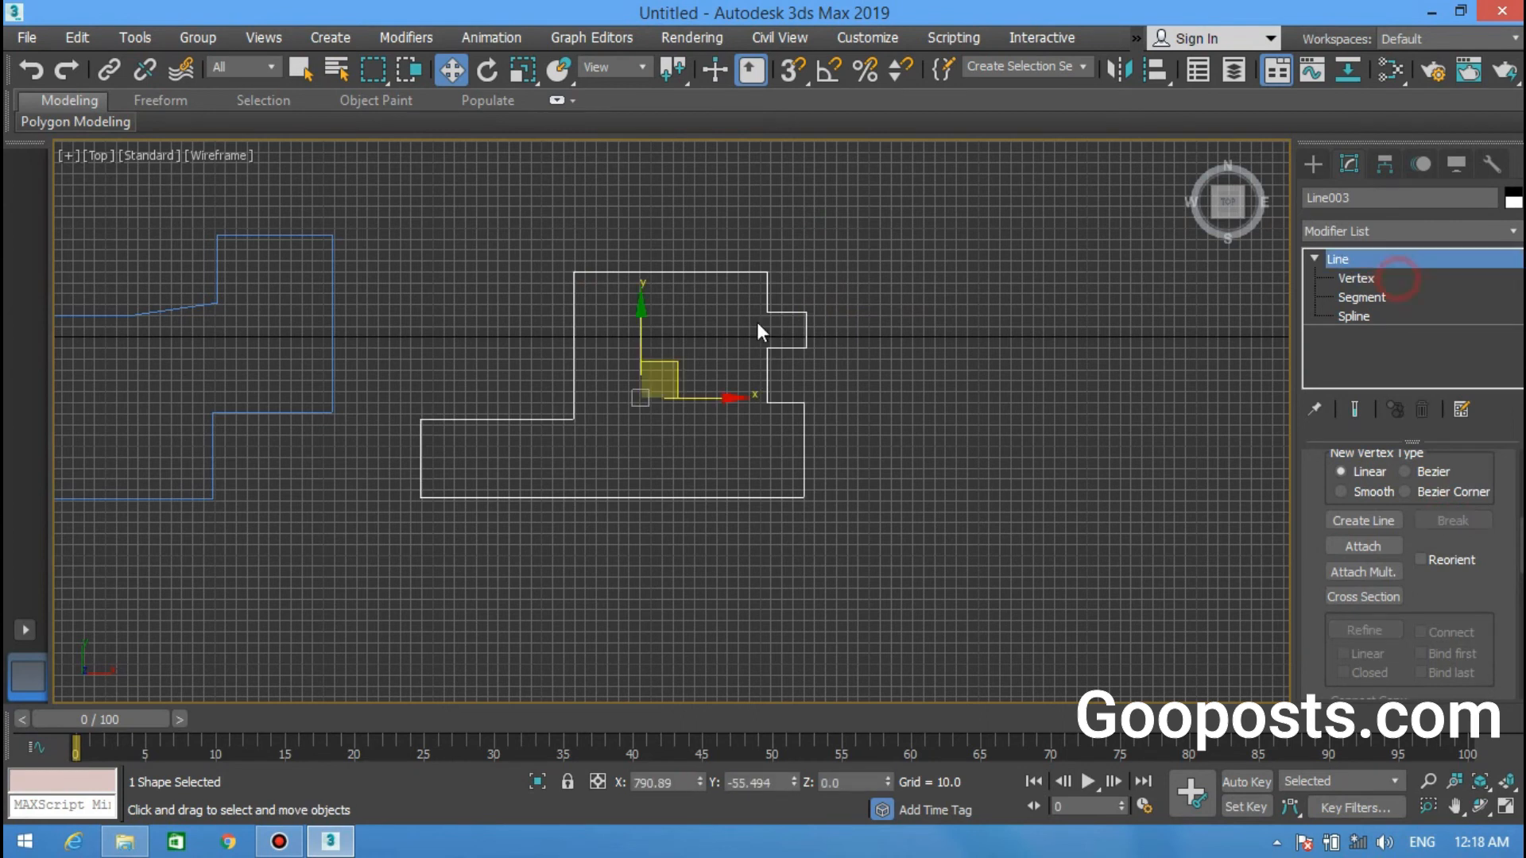
pyautogui.hotkey('alt', 'w')
pyautogui.rightClick(847, 549)
pyautogui.press('z')
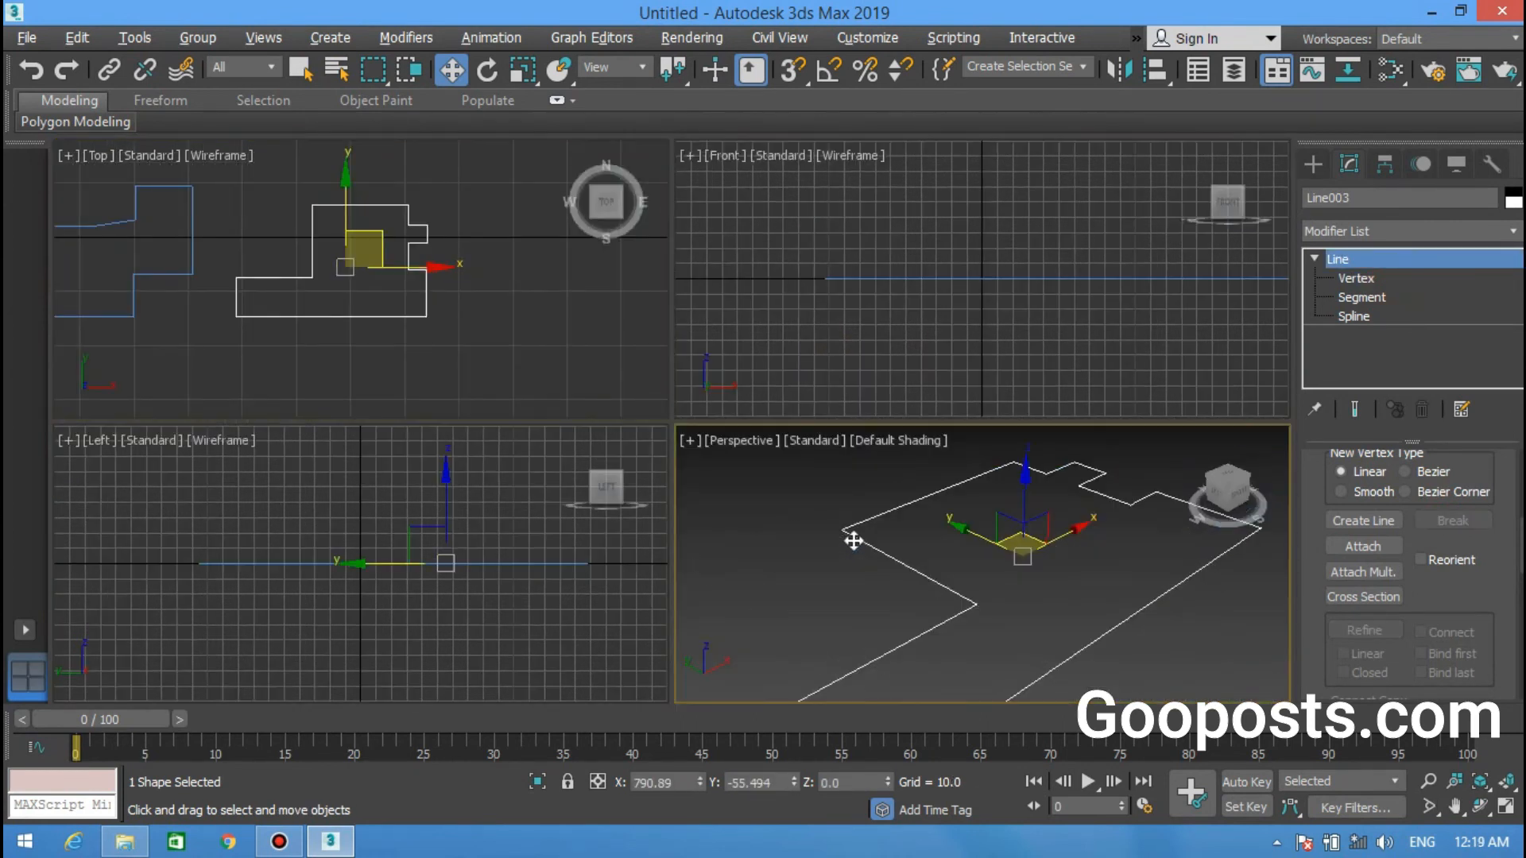
pyautogui.hotkey('alt', 'w')
pyautogui.moveTo(698, 507); pyautogui.dragTo(560, 420, button='middle')
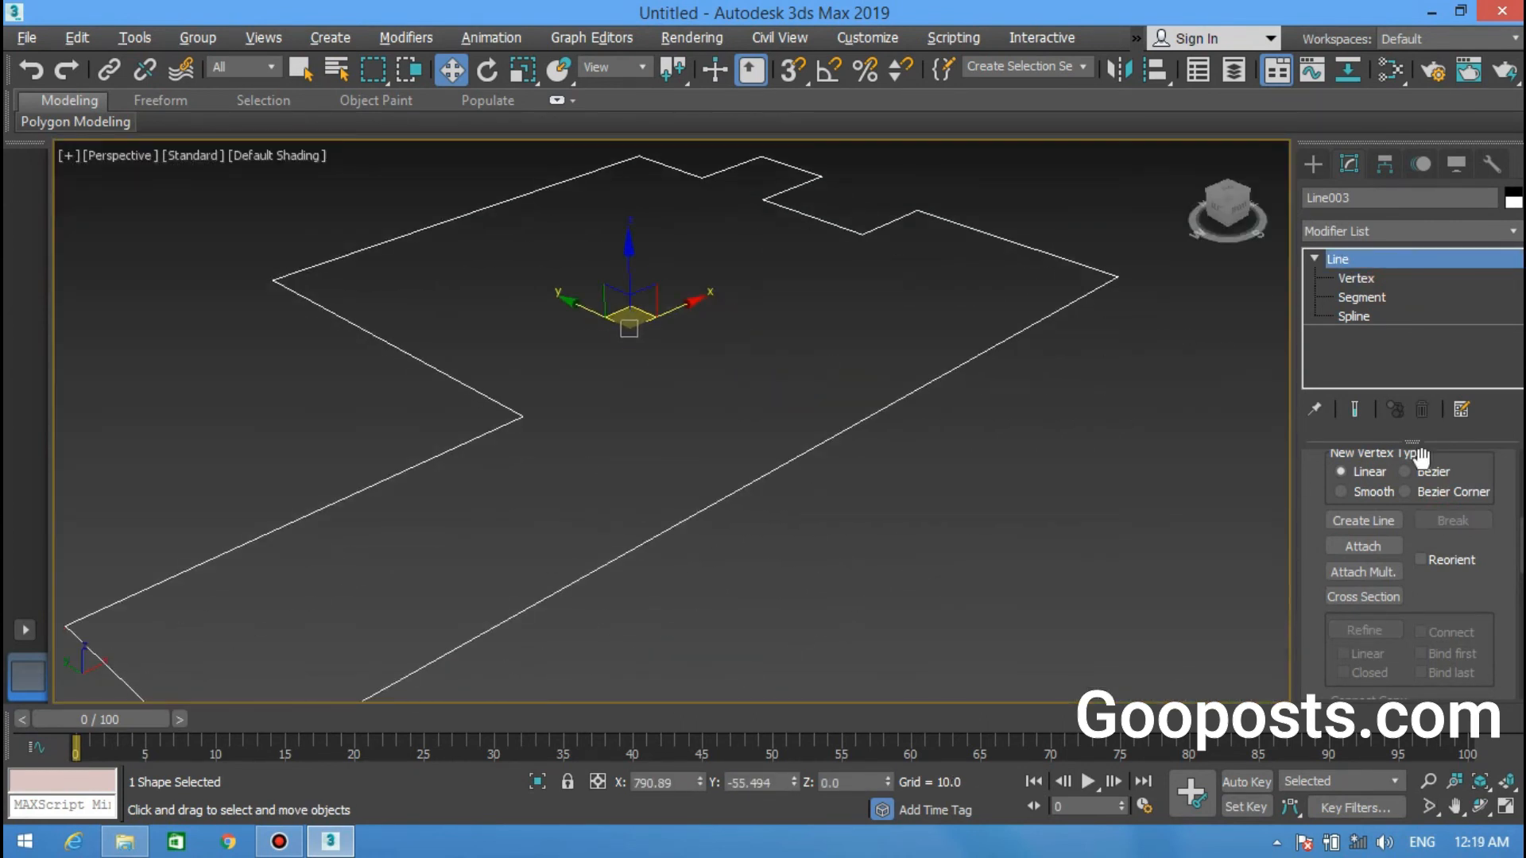
# Step: Apply an Extrude modifier with an amount of 78 to the outline and inspect the resulting walls from several angles
pyautogui.click(1361, 227)
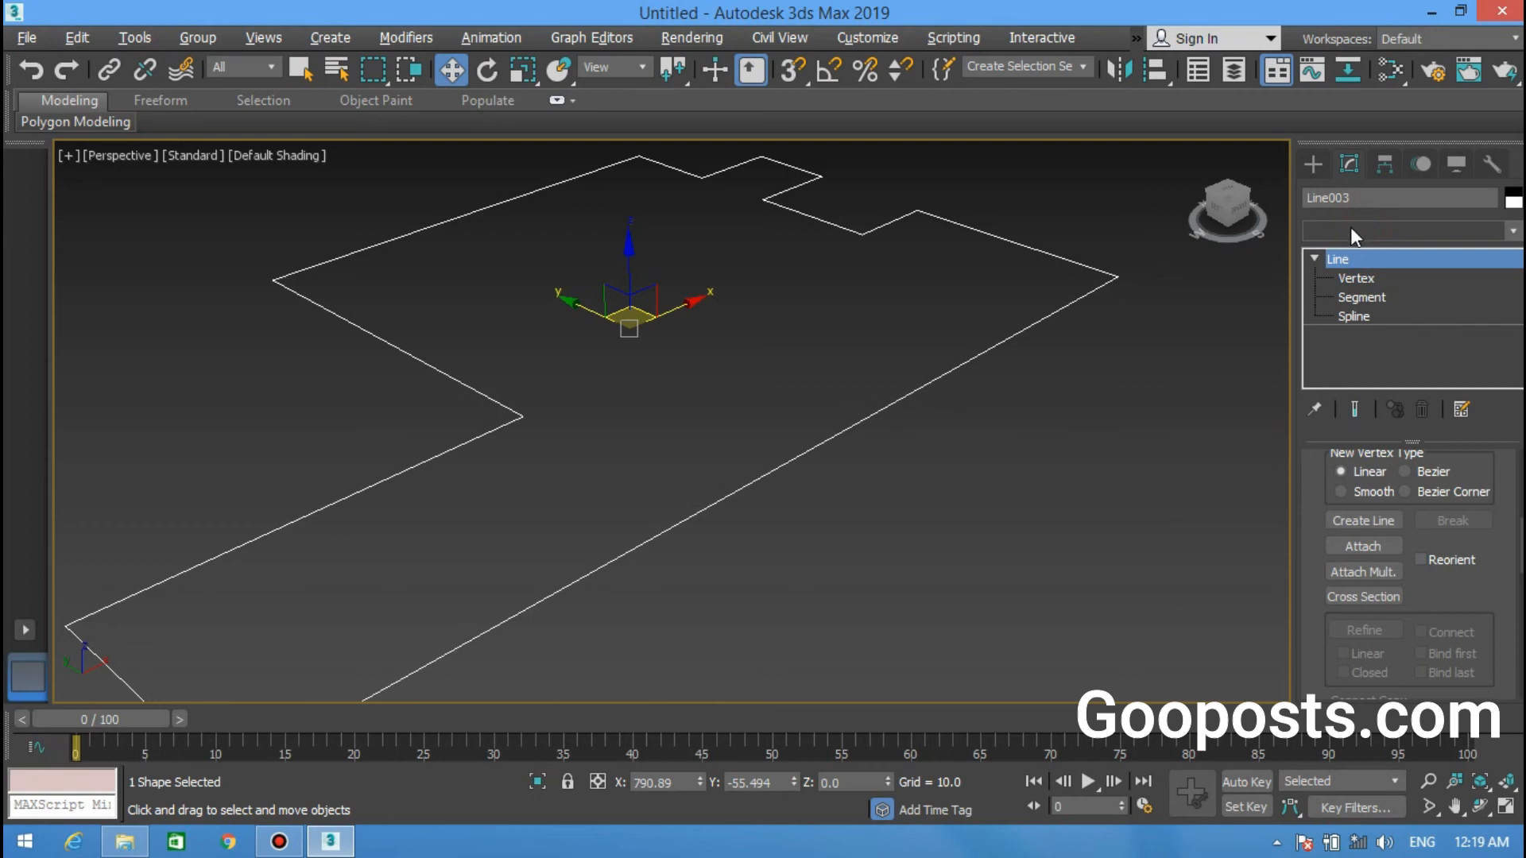
pyautogui.press('e')
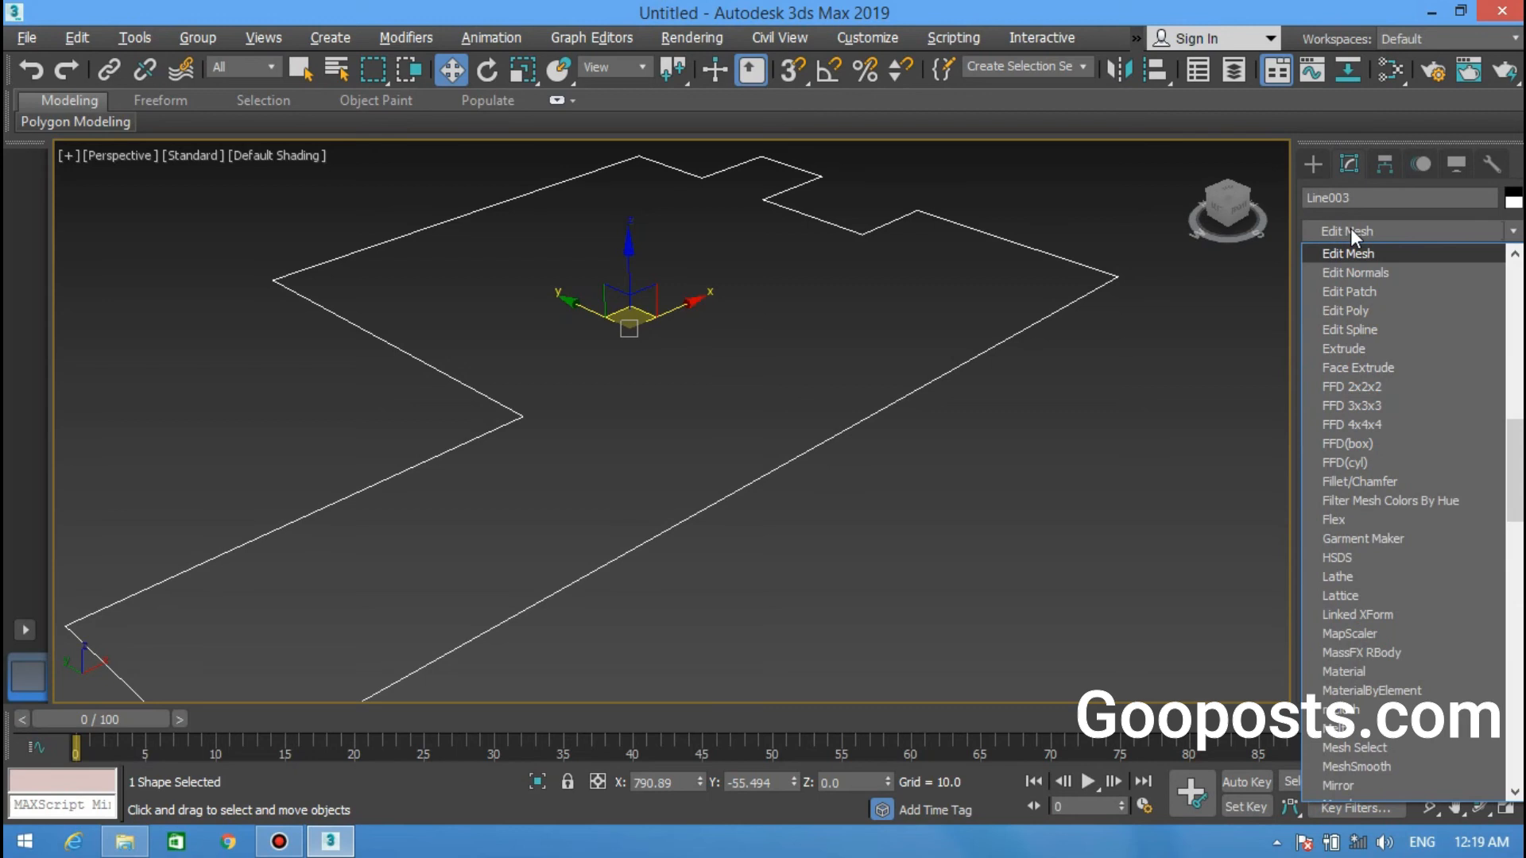
pyautogui.click(1384, 349)
pyautogui.moveTo(651, 409); pyautogui.dragTo(669, 494, button='middle')
pyautogui.scroll(-3, 747, 465)
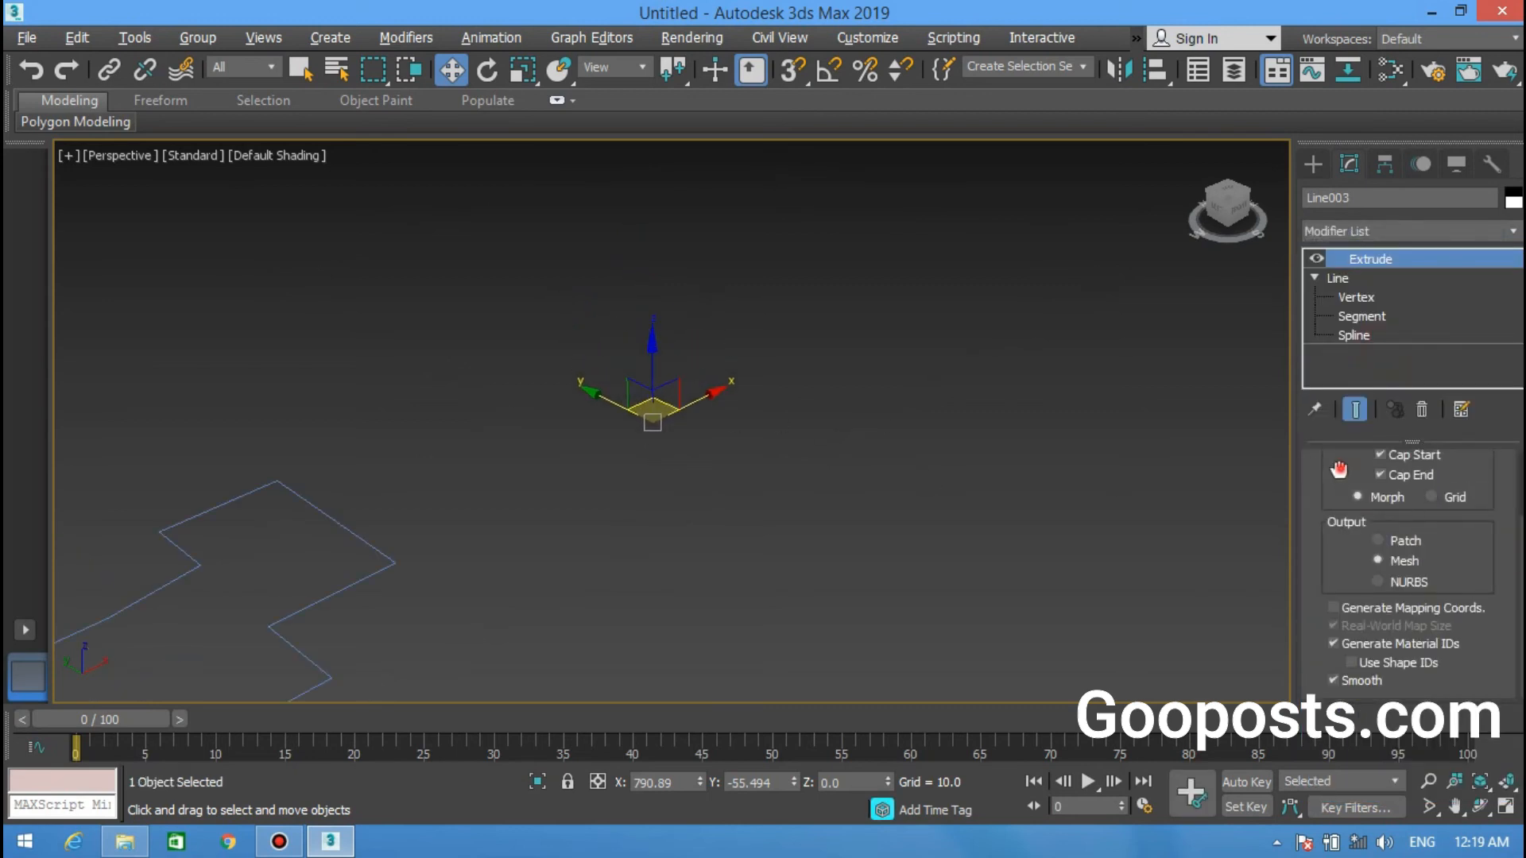
pyautogui.scroll(2, 1351, 485)
pyautogui.moveTo(1468, 497); pyautogui.dragTo(1469, 444)
pyautogui.scroll(3, 708, 326)
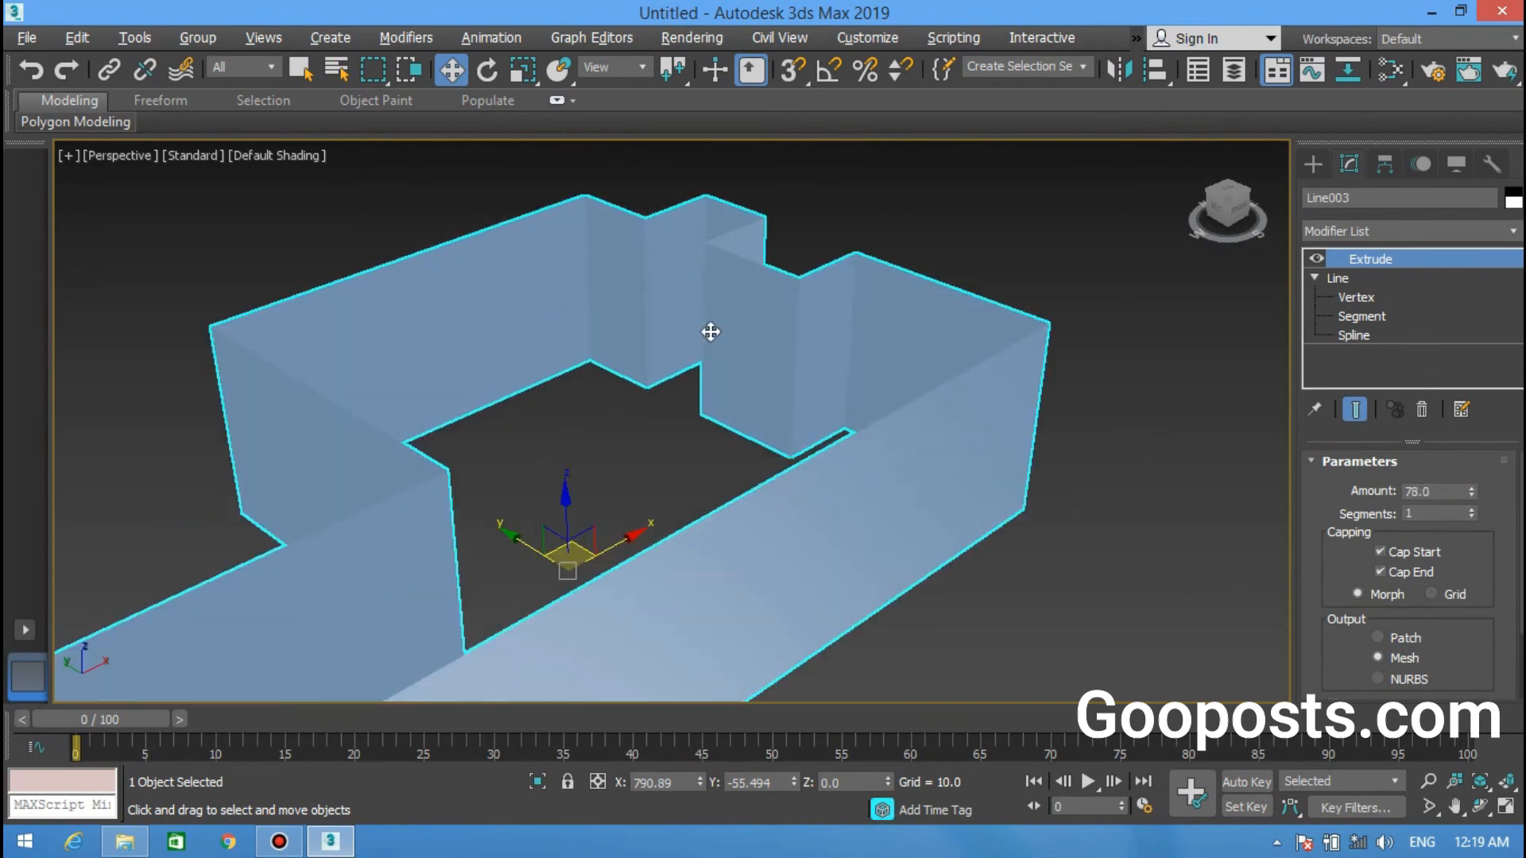
pyautogui.scroll(3, 629, 299)
pyautogui.scroll(2, 532, 349)
pyautogui.keyDown('alt'); pyautogui.moveTo(533, 350); pyautogui.dragTo(626, 342, button='middle'); pyautogui.keyUp('alt')
pyautogui.scroll(-5, 627, 342)
pyautogui.keyDown('alt'); pyautogui.moveTo(692, 276); pyautogui.dragTo(821, 212, button='middle'); pyautogui.keyUp('alt')
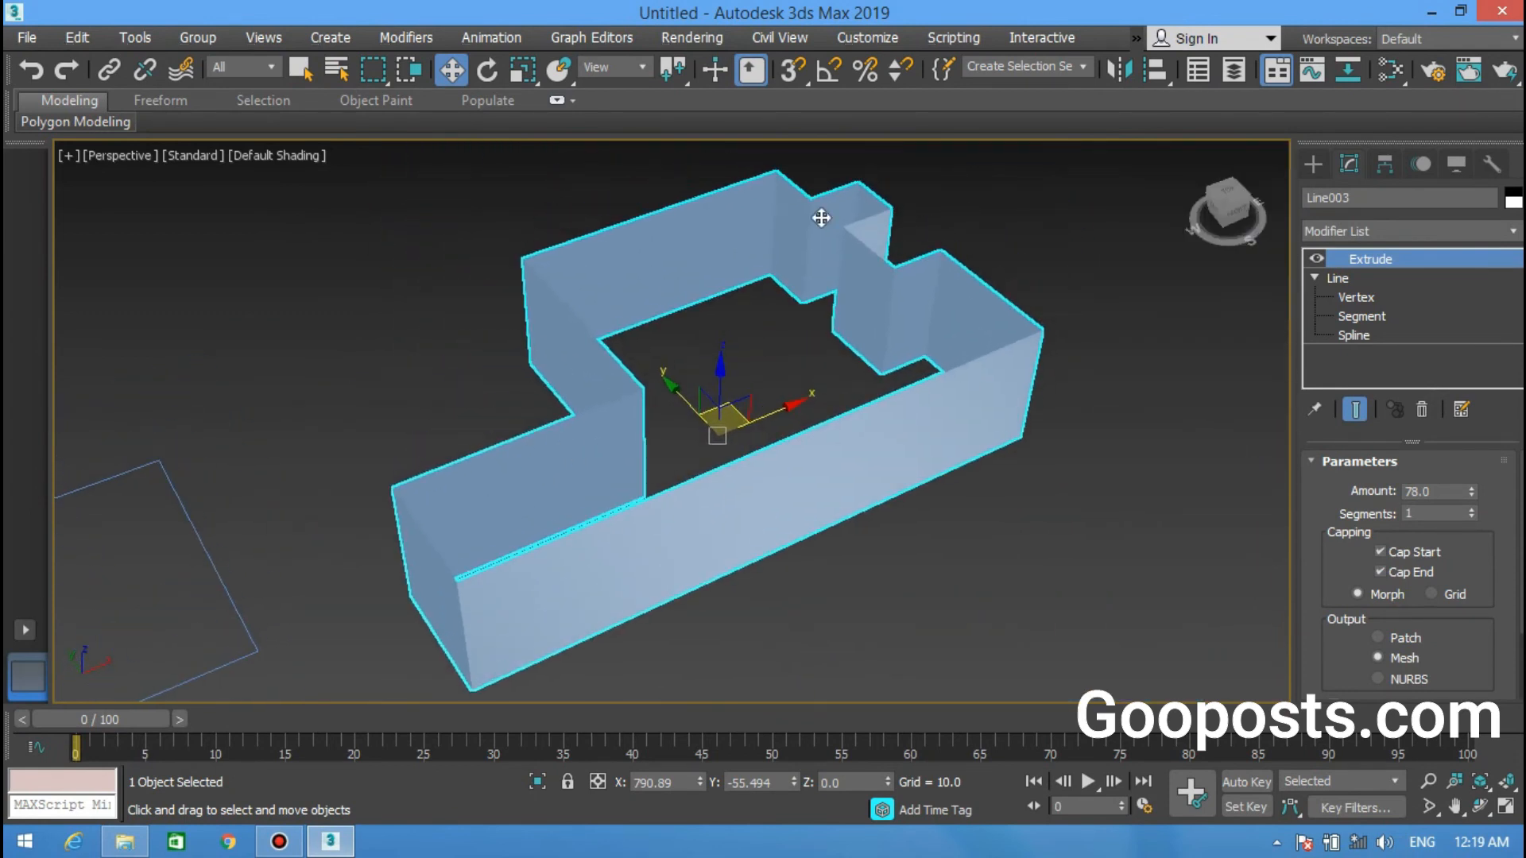
# Step: Delete the Extrude modifier and return to editing the outline's vertices in a maximized Top view
pyautogui.rightClick(1391, 259)
pyautogui.click(1382, 291)
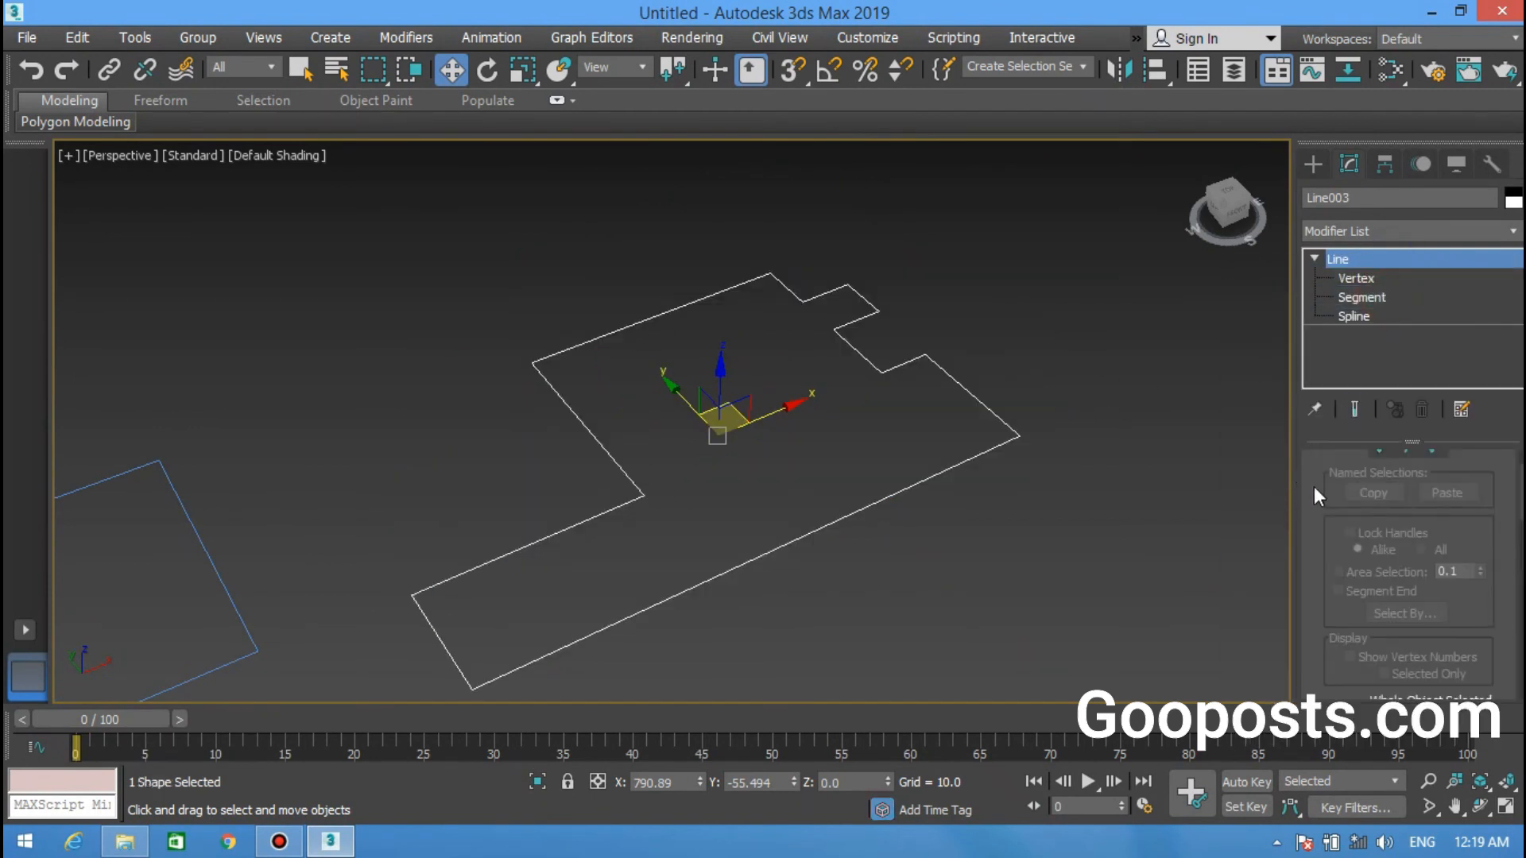
pyautogui.click(1360, 278)
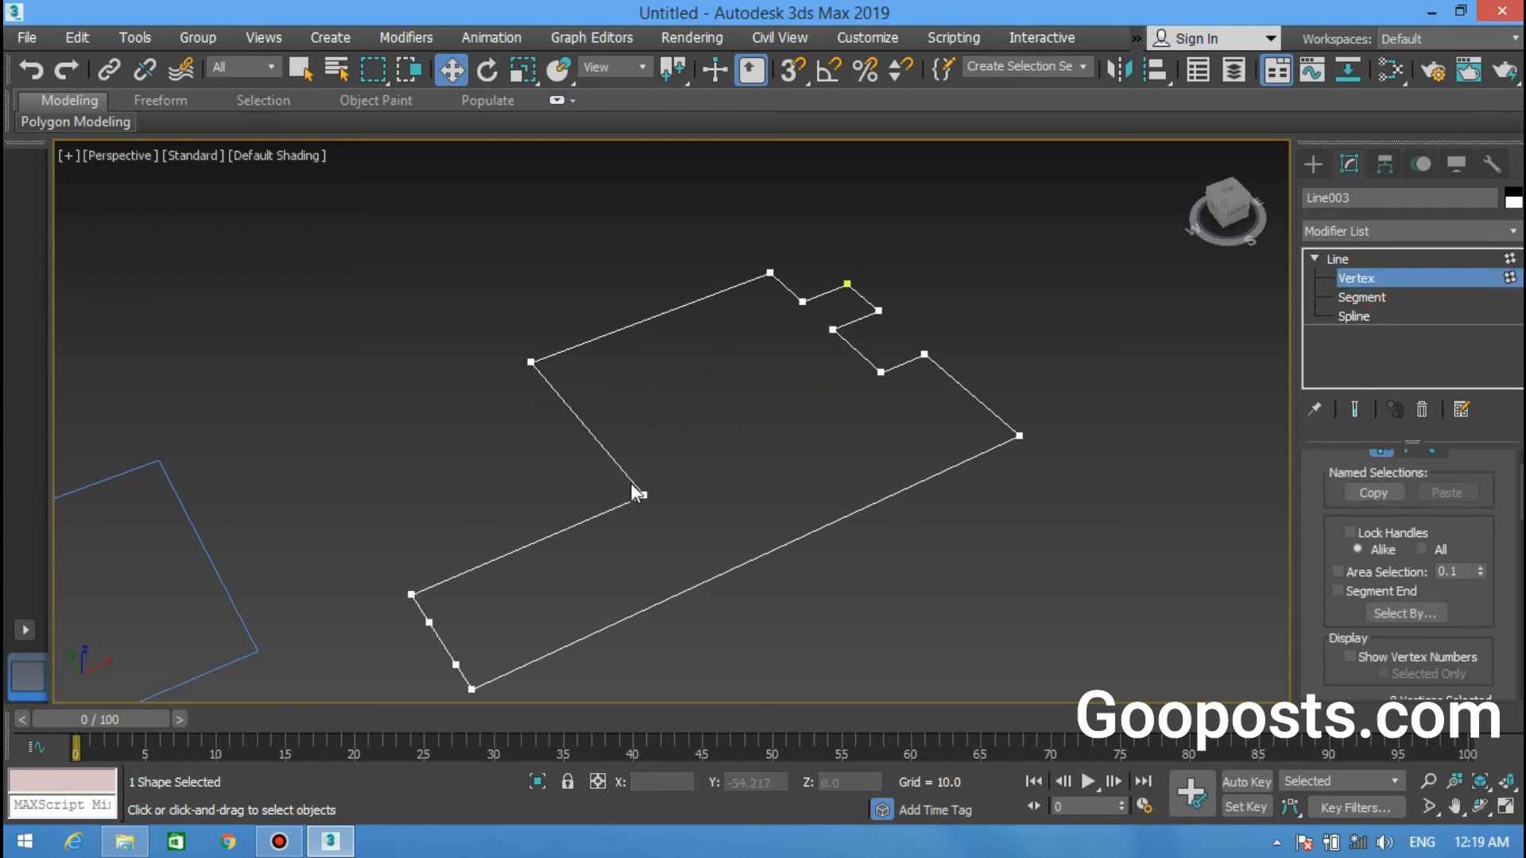
pyautogui.hotkey('alt', 'w')
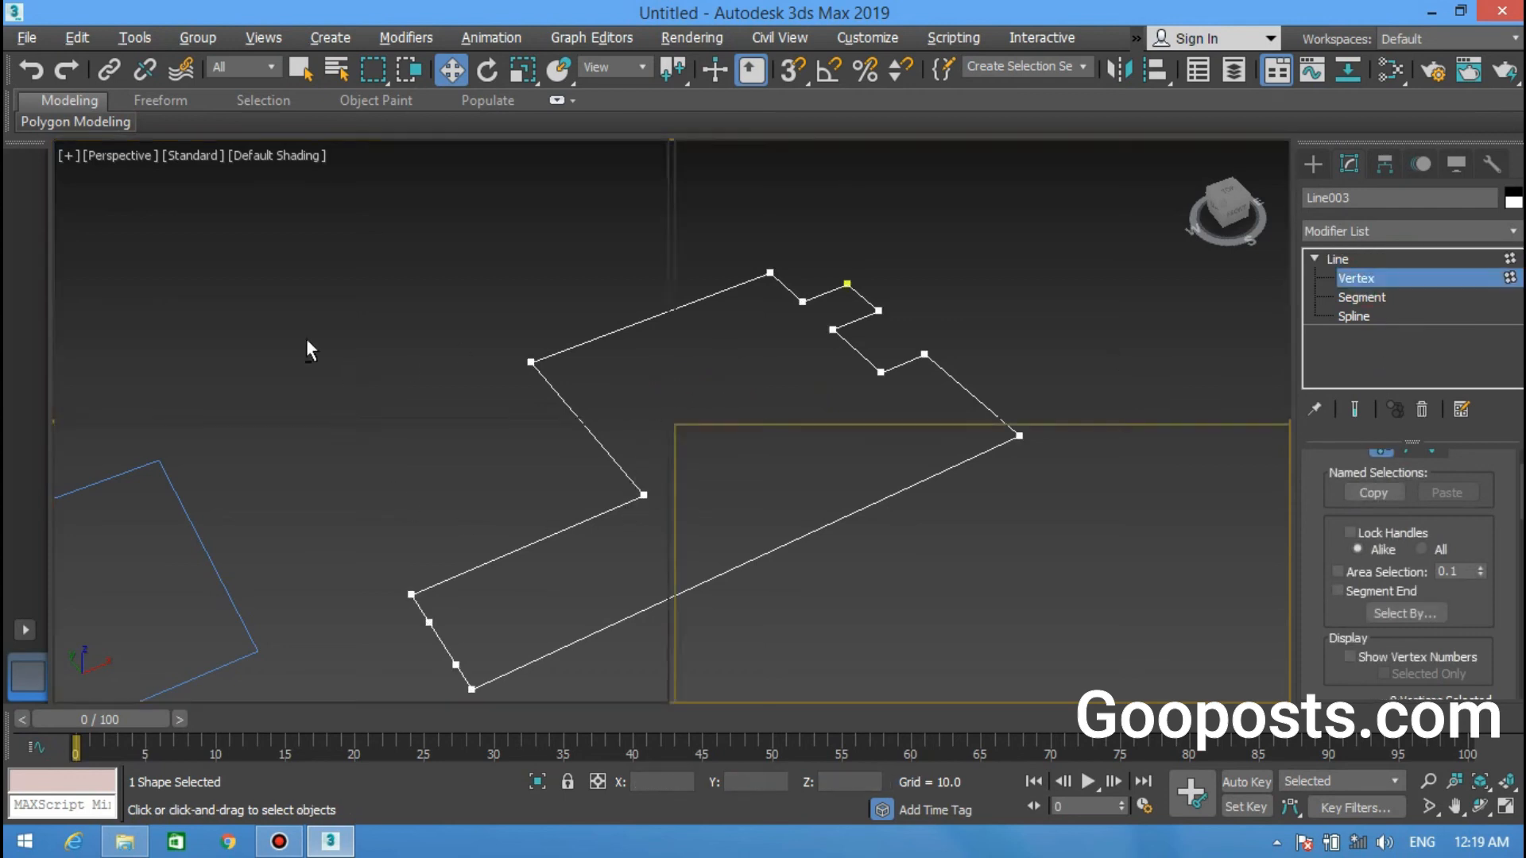
pyautogui.rightClick(294, 325)
pyautogui.hotkey('alt', 'w')
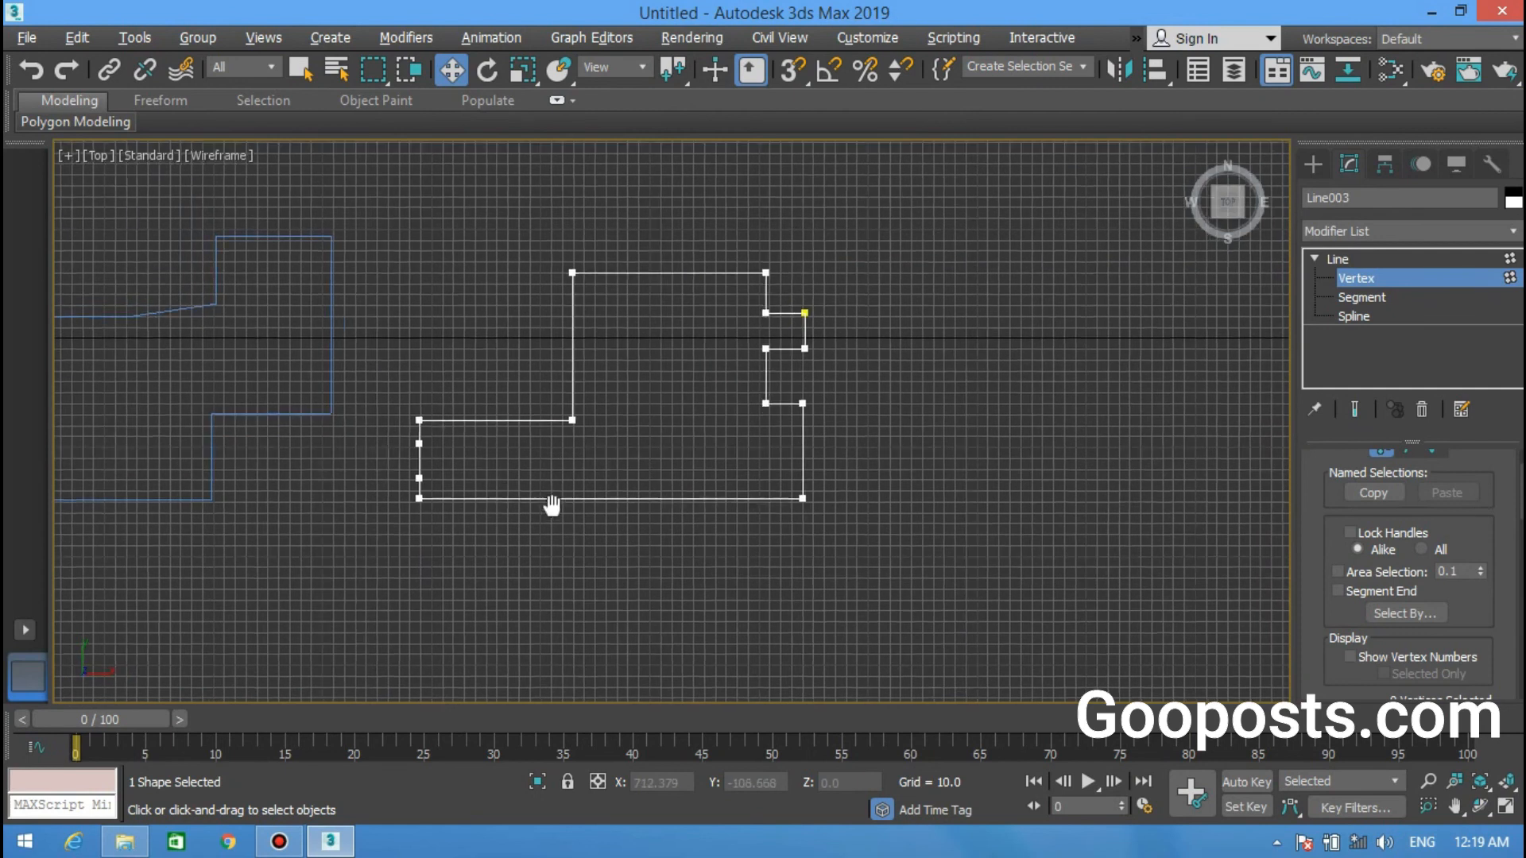
pyautogui.moveTo(676, 391); pyautogui.dragTo(673, 445, button='middle')
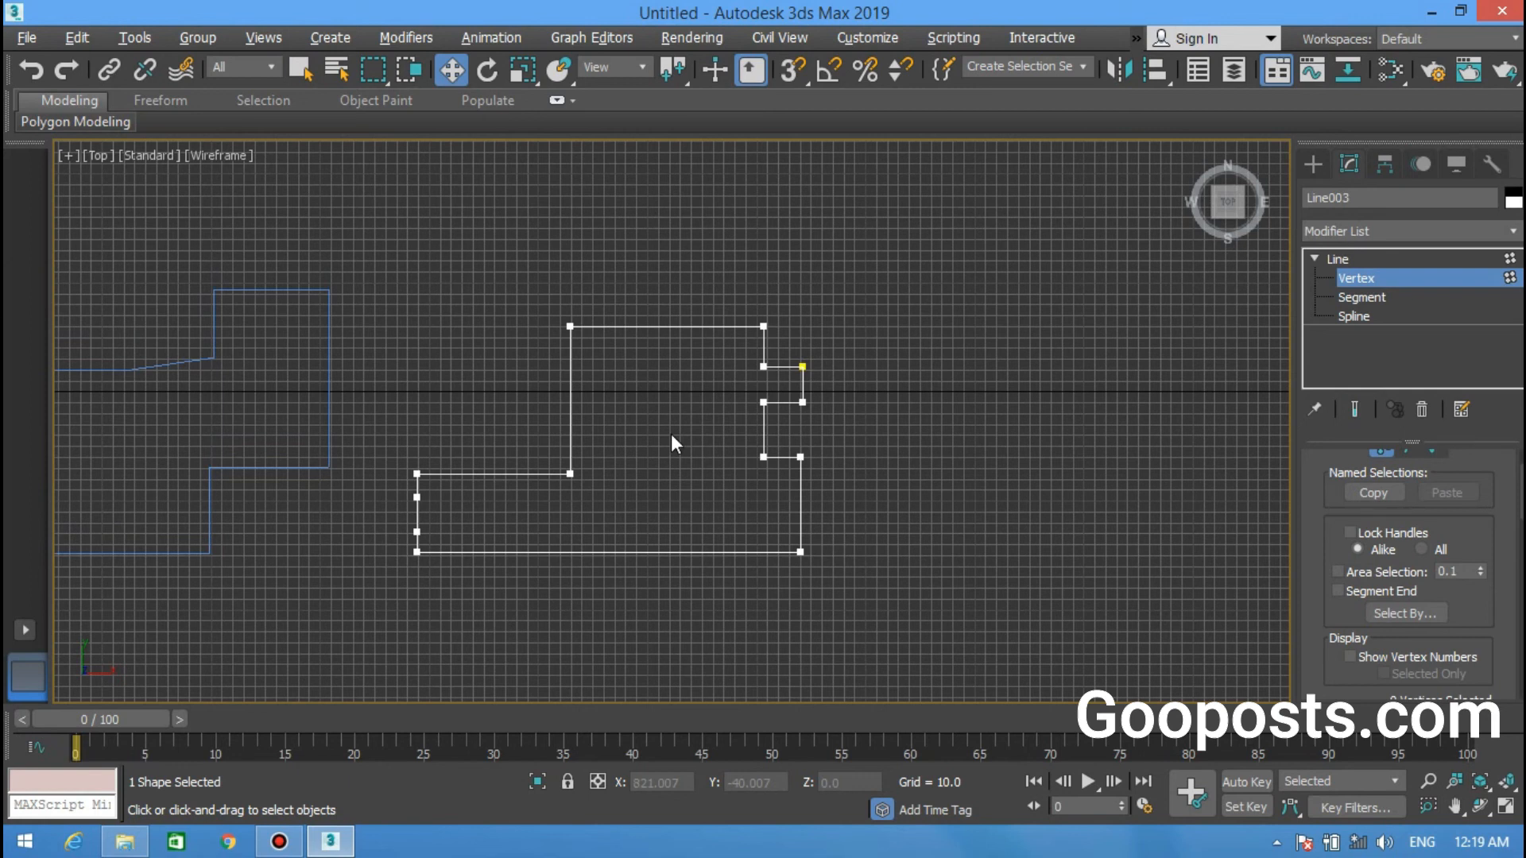
# Step: Select all of the outline's vertices and examine the Weld option with its threshold, then clear the selection
pyautogui.moveTo(398, 299); pyautogui.dragTo(953, 646)
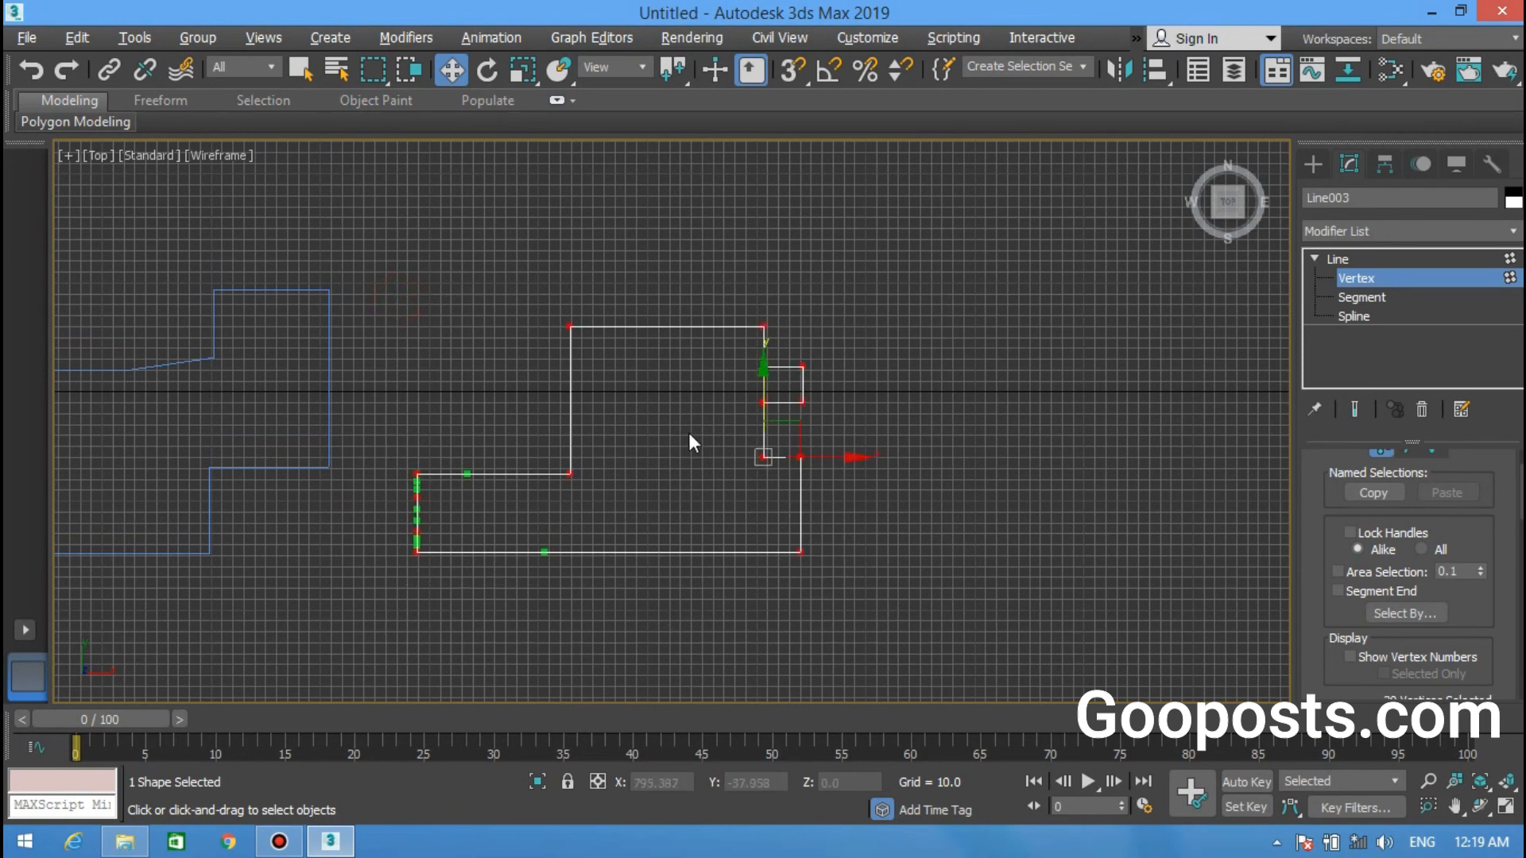
pyautogui.scroll(3, 689, 434)
pyautogui.moveTo(623, 490); pyautogui.dragTo(678, 469, button='middle')
pyautogui.moveTo(1397, 674); pyautogui.dragTo(1381, 375)
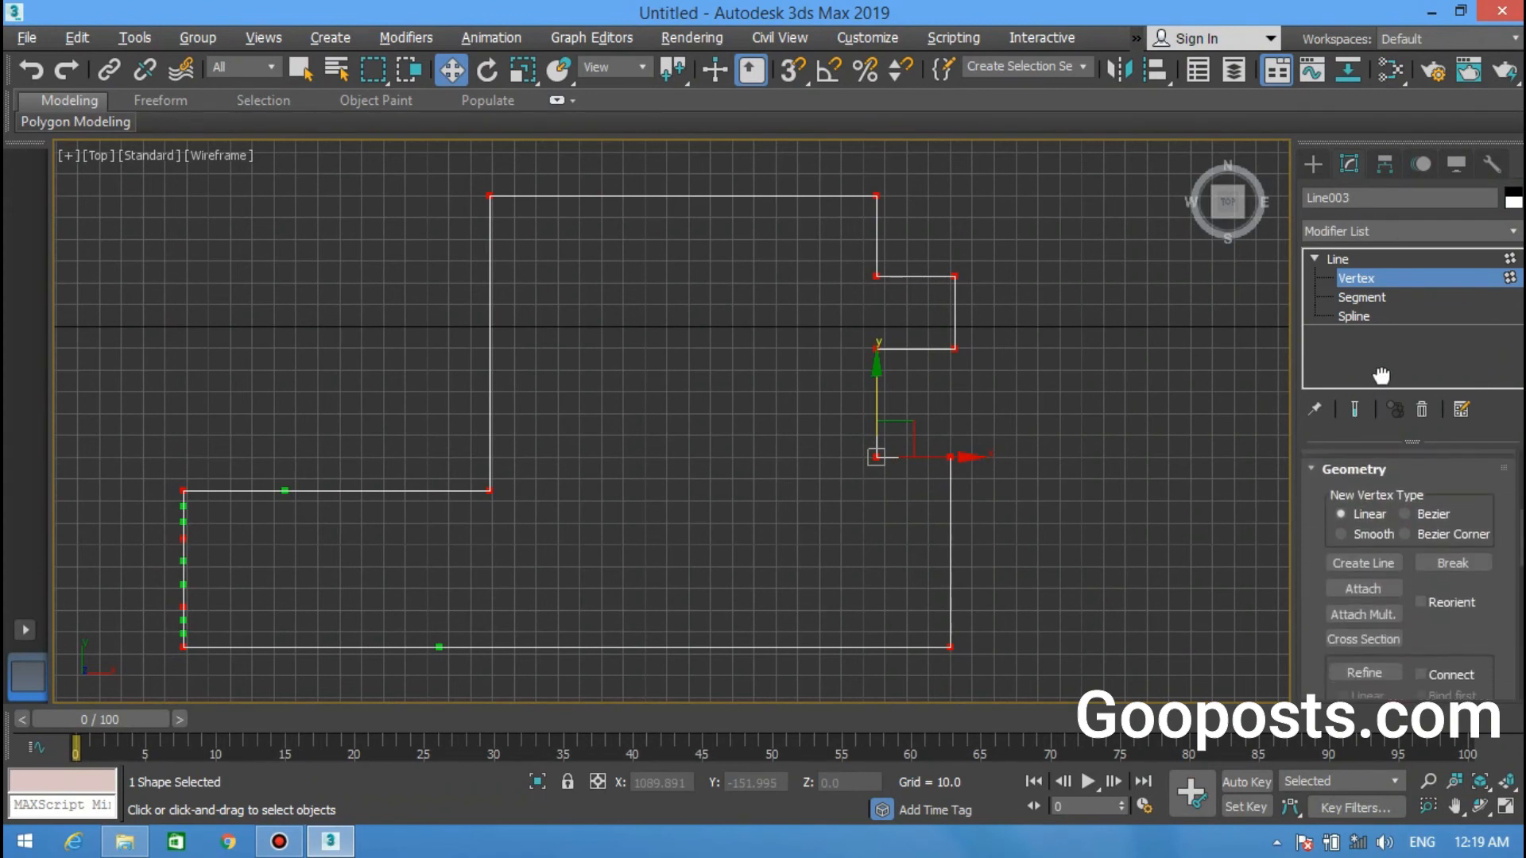
pyautogui.scroll(-3, 1391, 492)
pyautogui.scroll(-3, 1399, 573)
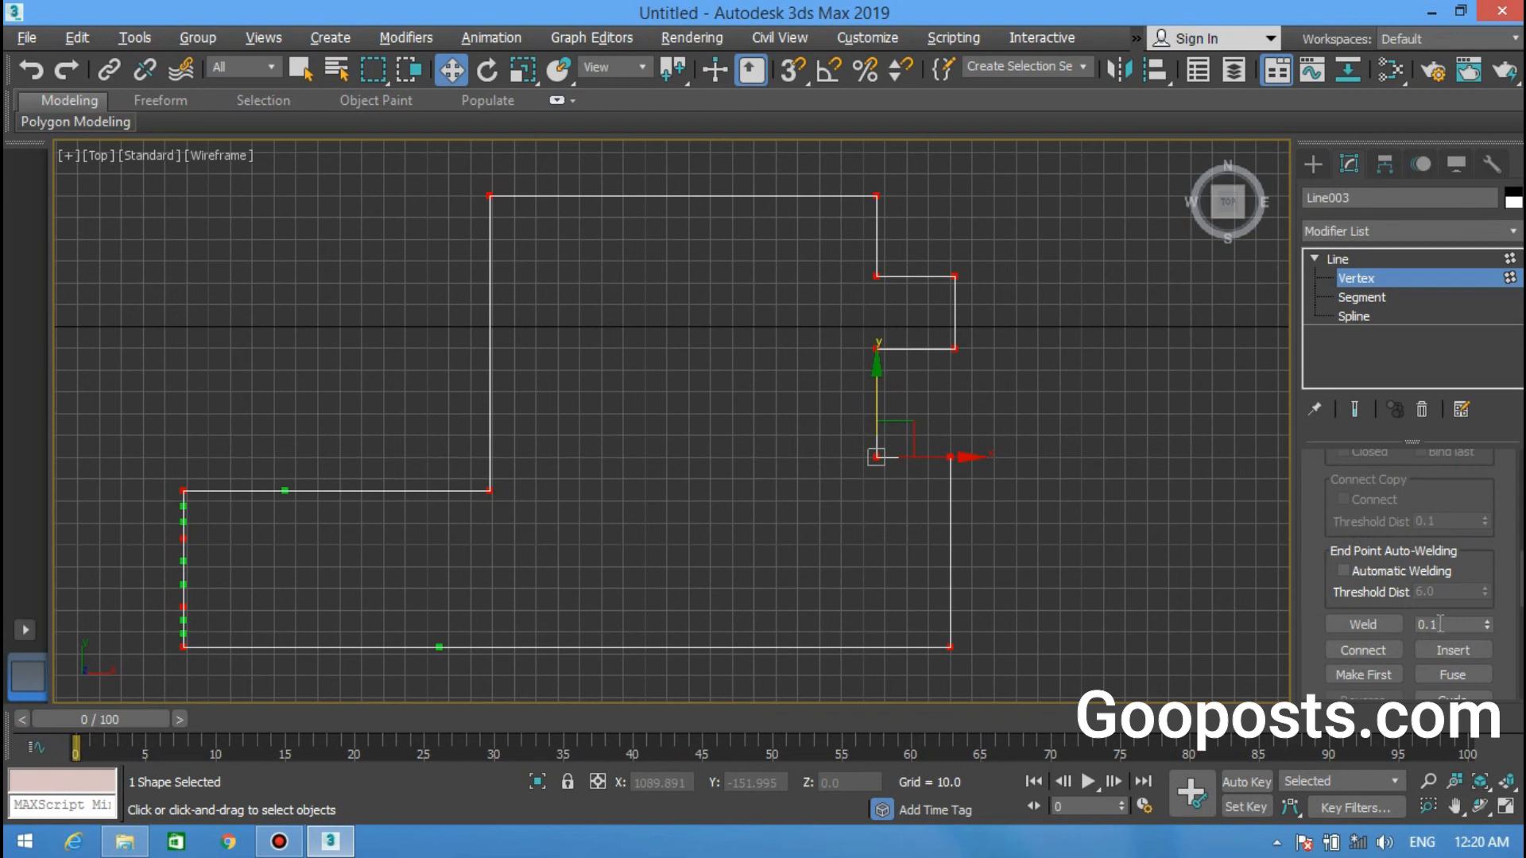
pyautogui.moveTo(914, 624); pyautogui.dragTo(878, 529, button='middle')
pyautogui.click(877, 528)
# Step: Try moving the bump's lower outer corner vertex down along Y to about -34.85, and undo the move
pyautogui.moveTo(845, 422); pyautogui.dragTo(865, 532, button='middle')
pyautogui.scroll(5, 982, 330)
pyautogui.scroll(5, 983, 338)
pyautogui.click(930, 374)
pyautogui.moveTo(930, 375); pyautogui.dragTo(972, 536)
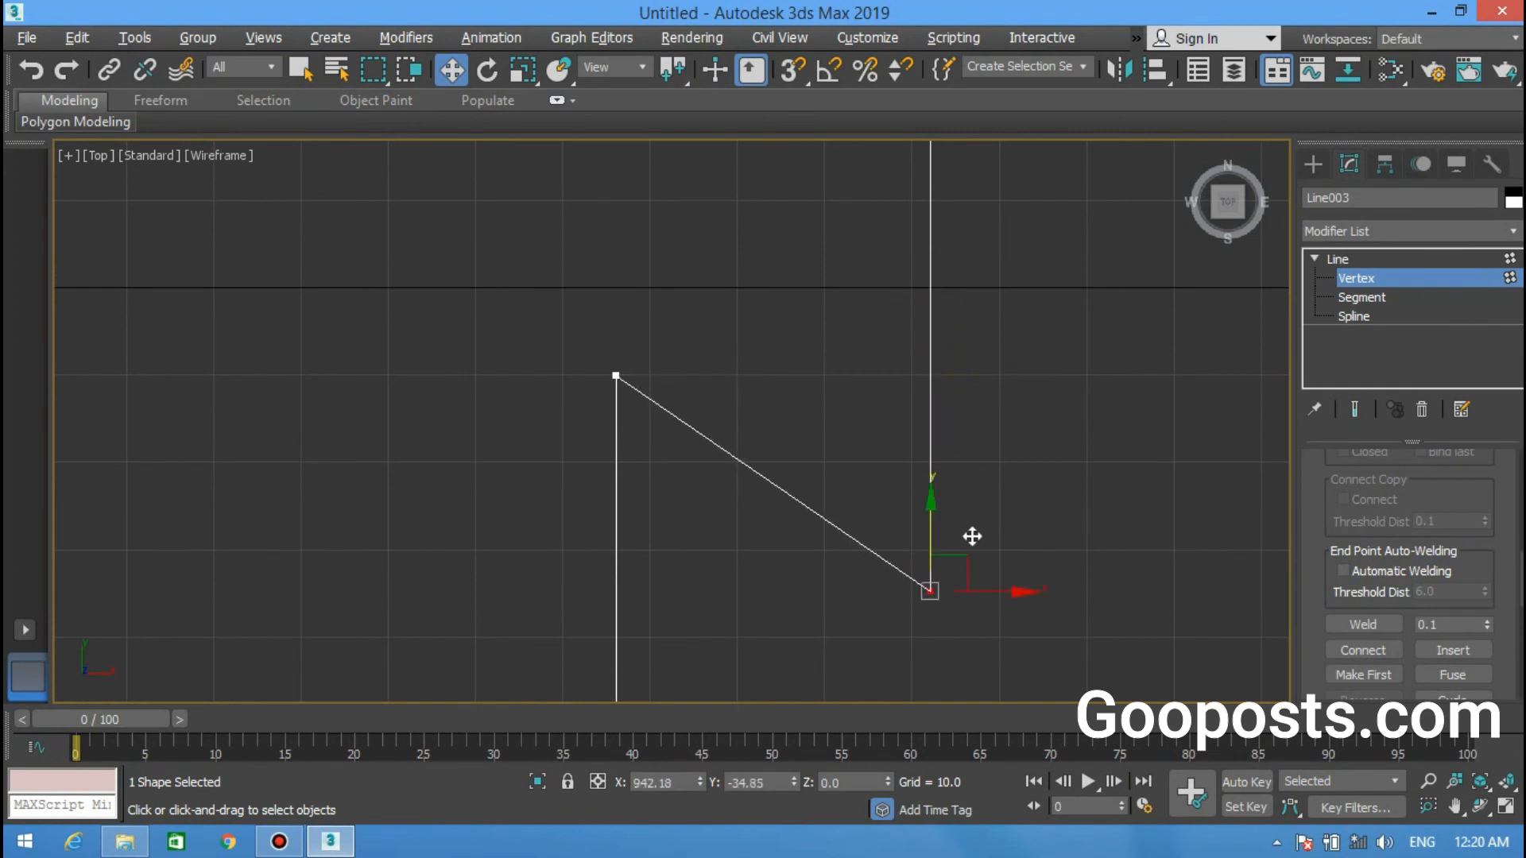
pyautogui.hotkey('ctrl', 'z')
# Step: Break the bump's lower outer corner vertex and move the vertical edge's open end up about 6.1 along Y
pyautogui.moveTo(1373, 506); pyautogui.dragTo(1374, 666)
pyautogui.click(1451, 494)
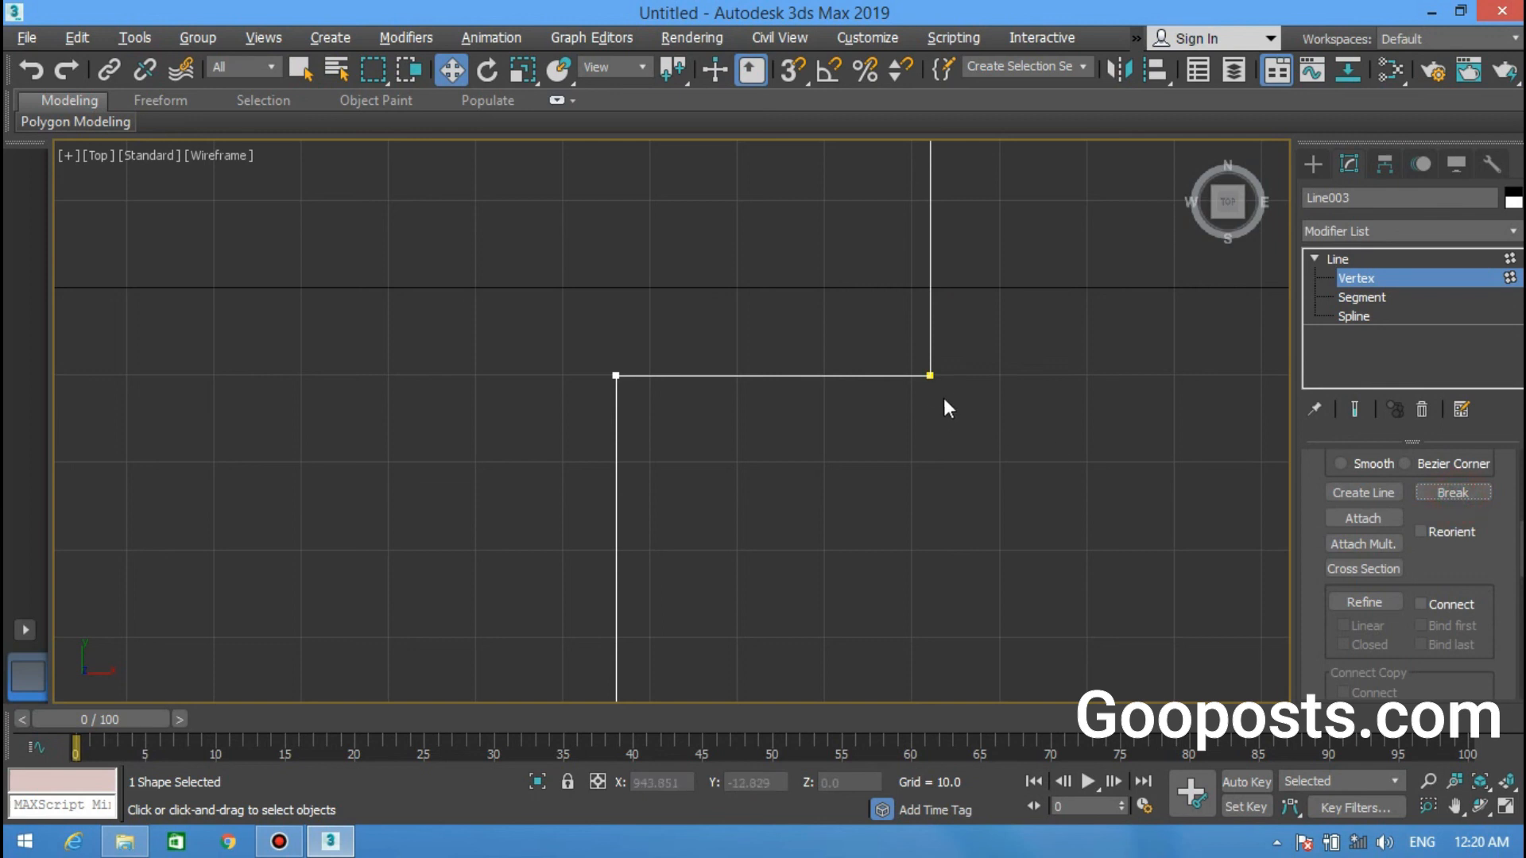
pyautogui.moveTo(933, 375); pyautogui.dragTo(931, 263)
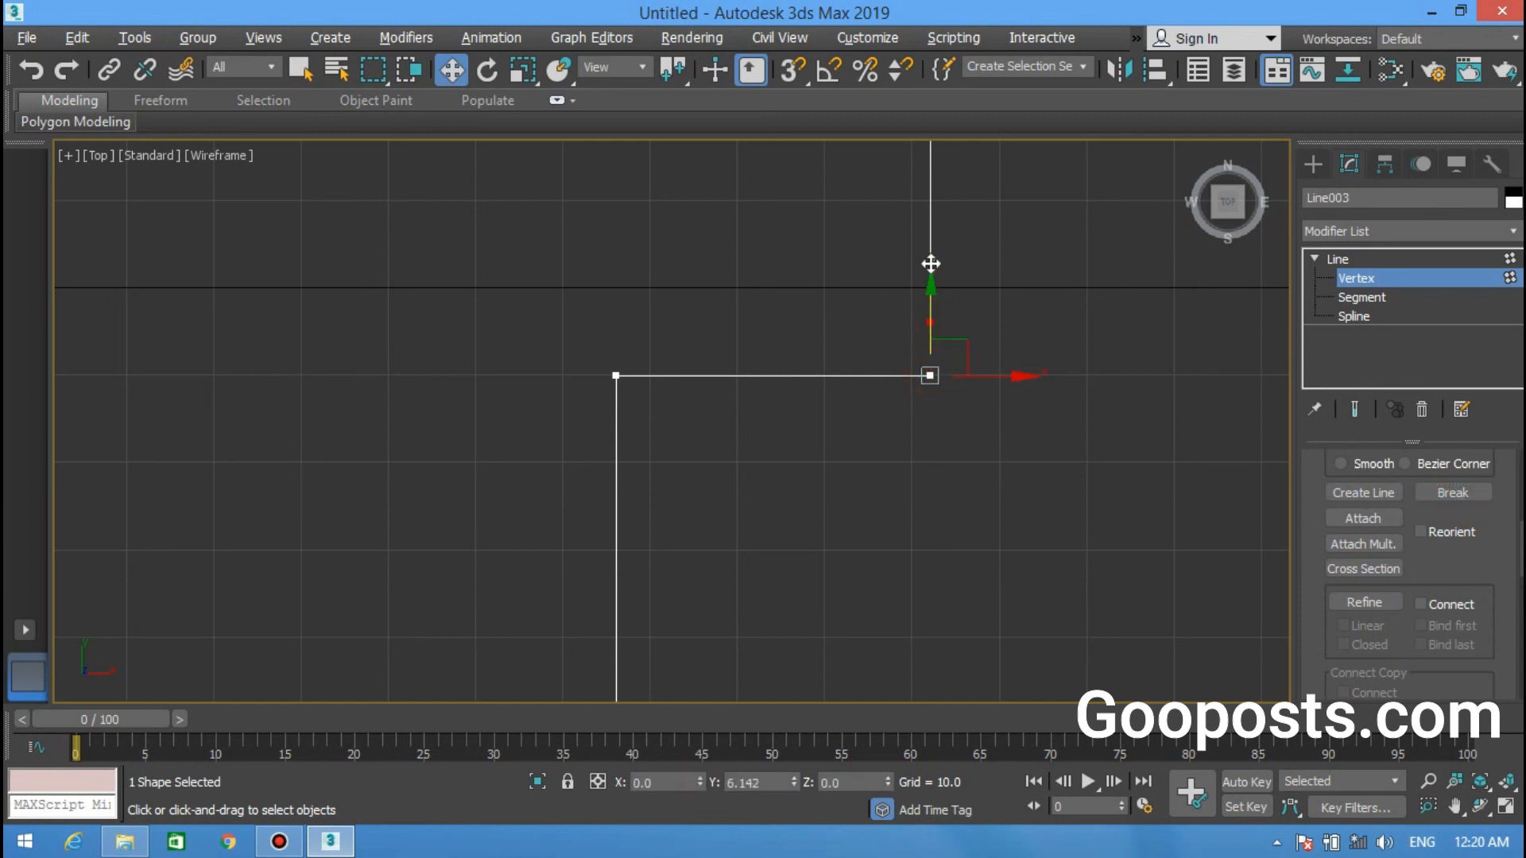
pyautogui.click(825, 299)
# Step: Try moving the vertex at the outline's upper-right corner outward along X, and undo the move
pyautogui.scroll(-5, 863, 409)
pyautogui.moveTo(528, 338); pyautogui.dragTo(669, 462, button='middle')
pyautogui.scroll(3, 885, 318)
pyautogui.scroll(3, 946, 281)
pyautogui.click(946, 272)
pyautogui.moveTo(986, 272); pyautogui.dragTo(1022, 303)
pyautogui.hotkey('ctrl', 'z')
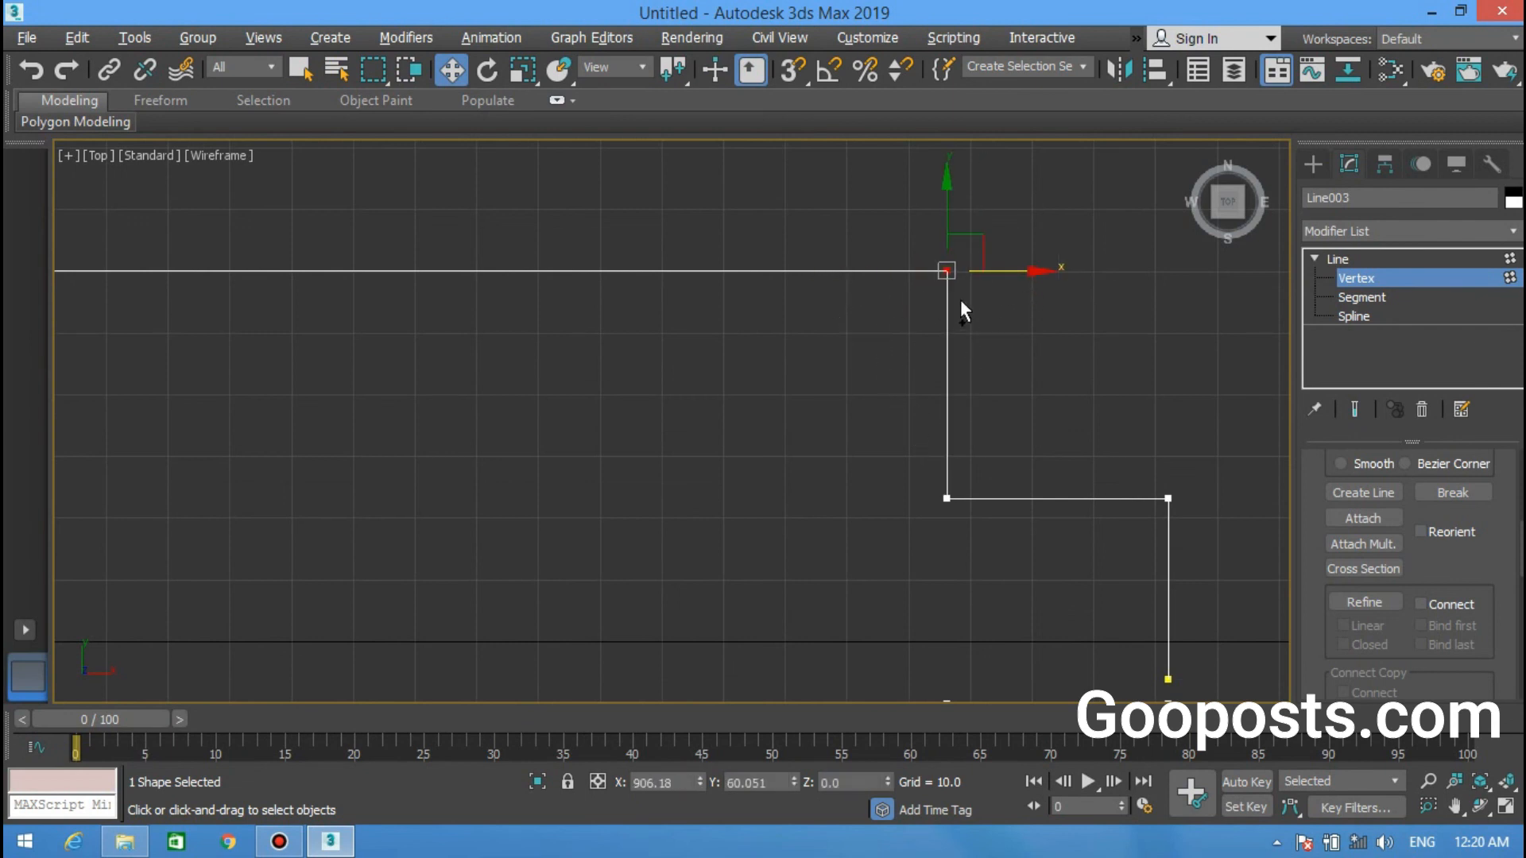
# Step: Move the open upper end of the vertical edge below the upper-right corner slightly down along Y
pyautogui.moveTo(947, 203); pyautogui.dragTo(945, 245)
pyautogui.scroll(-5, 787, 431)
pyautogui.moveTo(671, 426); pyautogui.dragTo(650, 321, button='middle')
pyautogui.scroll(1, 617, 433)
# Step: Select all of the outline's vertices and weld them with a threshold of 0.1
pyautogui.click(866, 351)
pyautogui.scroll(5, 869, 318)
pyautogui.scroll(2, 866, 513)
pyautogui.moveTo(710, 389); pyautogui.dragTo(866, 643, button='middle')
pyautogui.click(1153, 615)
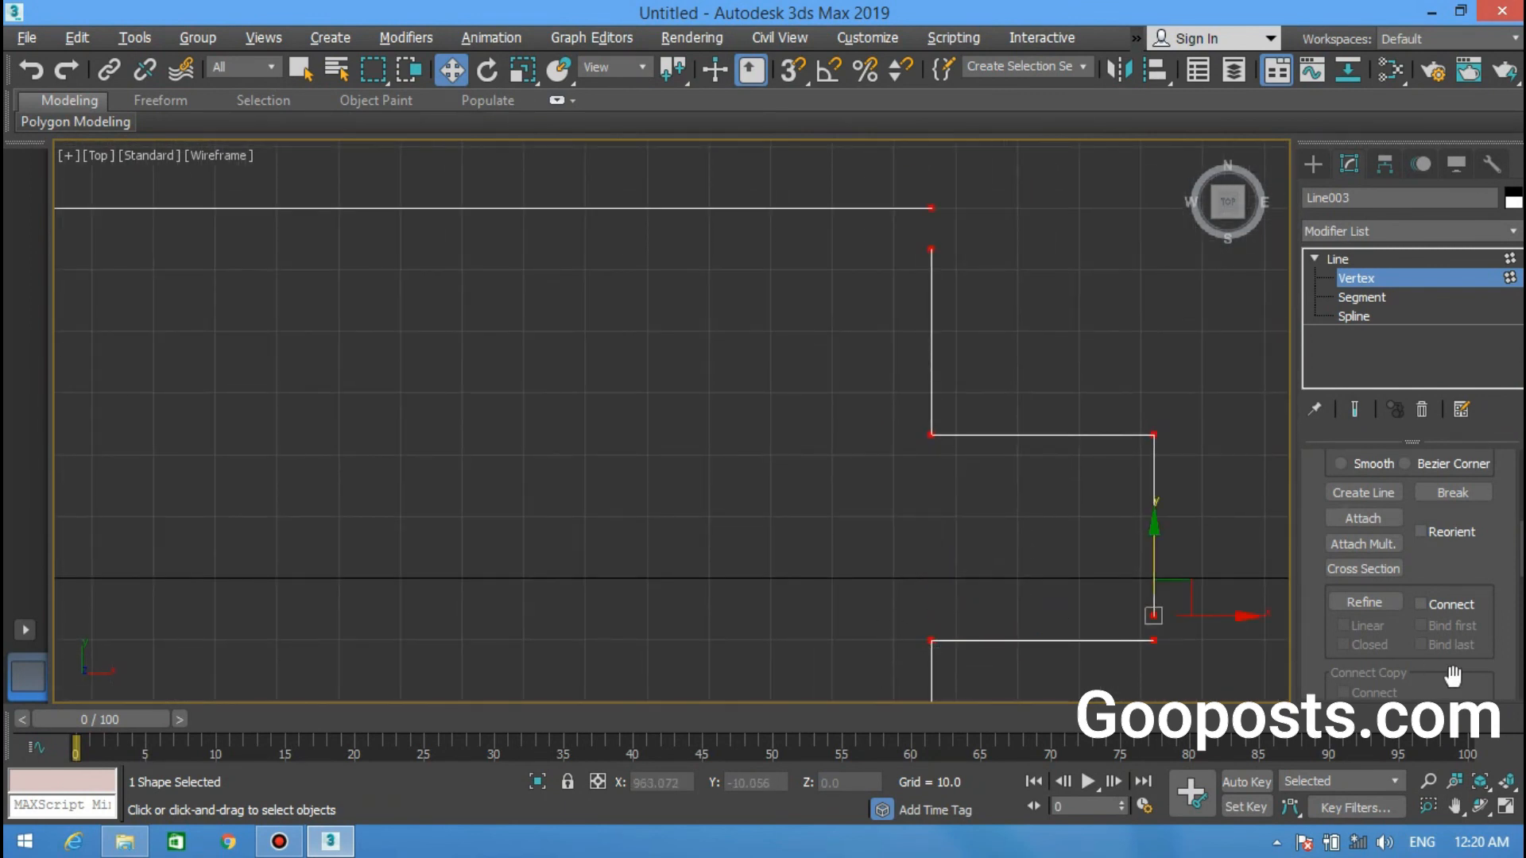
pyautogui.scroll(-5, 1443, 660)
pyautogui.click(1373, 499)
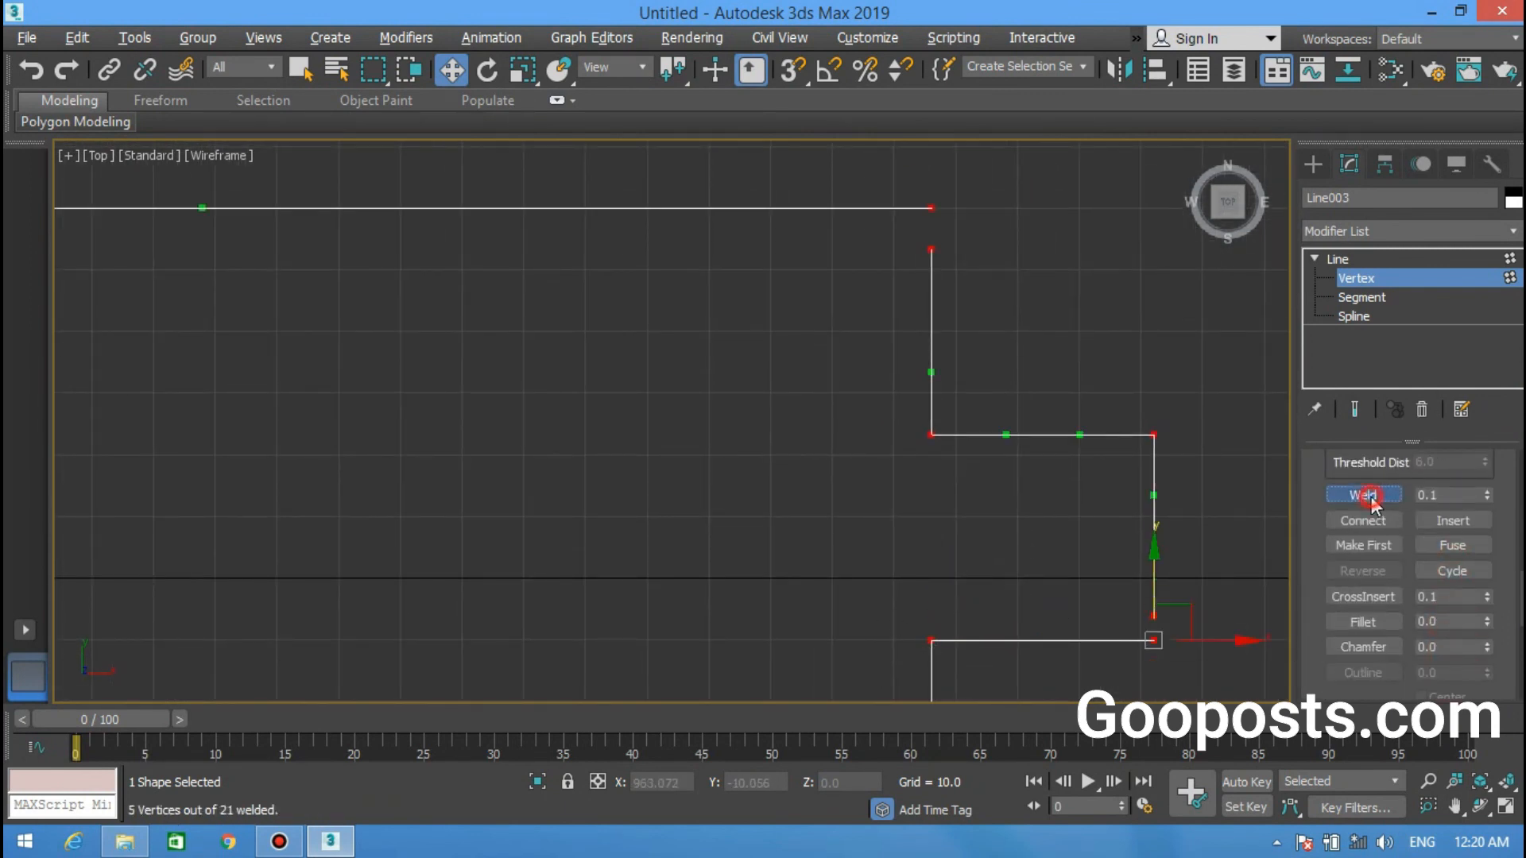
pyautogui.moveTo(880, 480); pyautogui.dragTo(937, 440, button='middle')
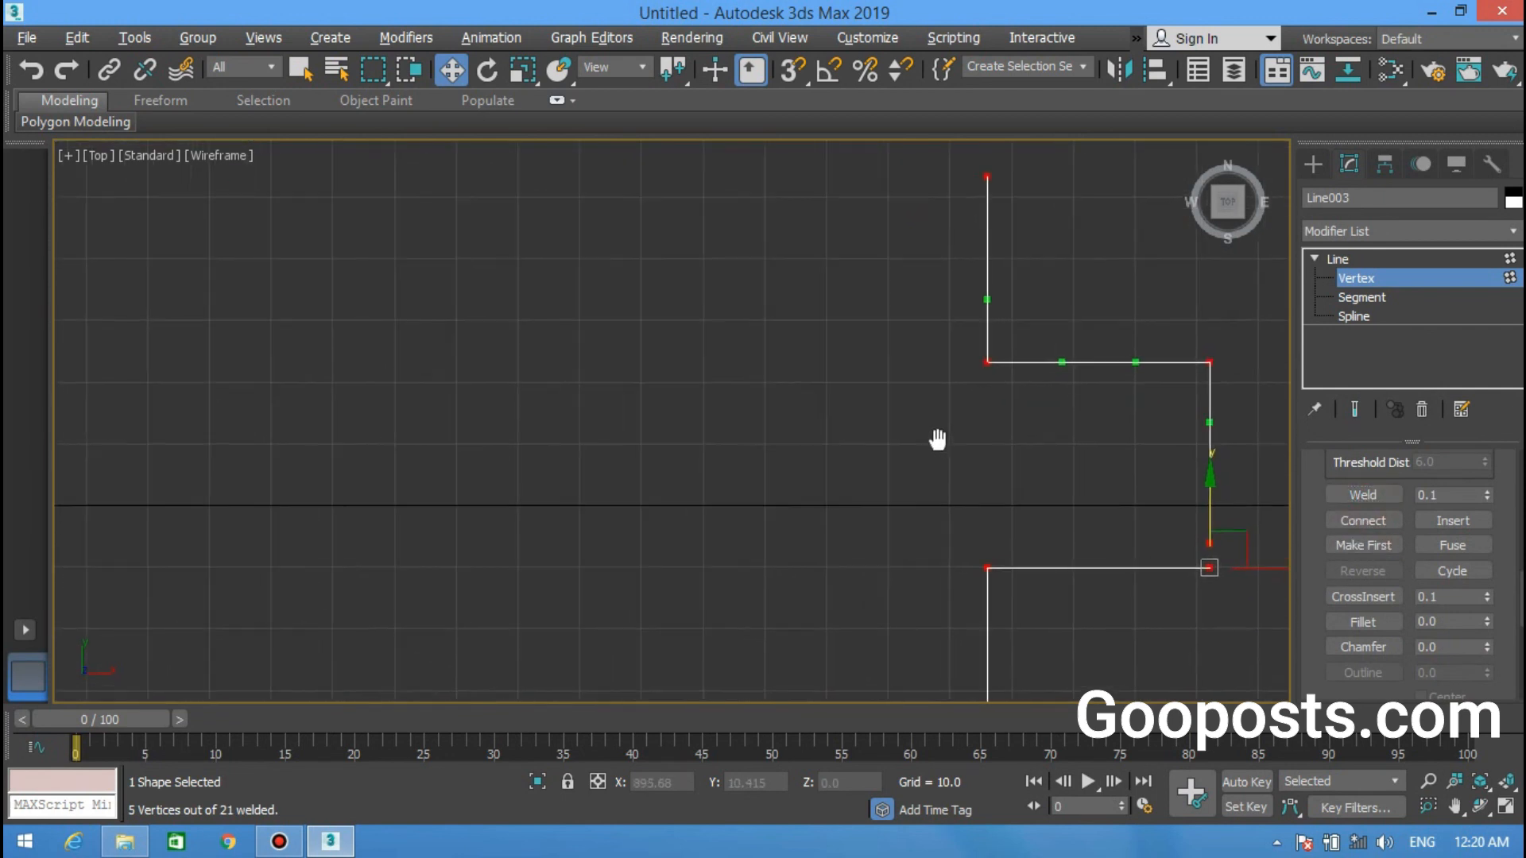
# Step: Undo the last weld, try moving the outline's upper-left corner vertex along X, and undo the move
pyautogui.scroll(-2, 731, 427)
pyautogui.hotkey('ctrl', 'z')
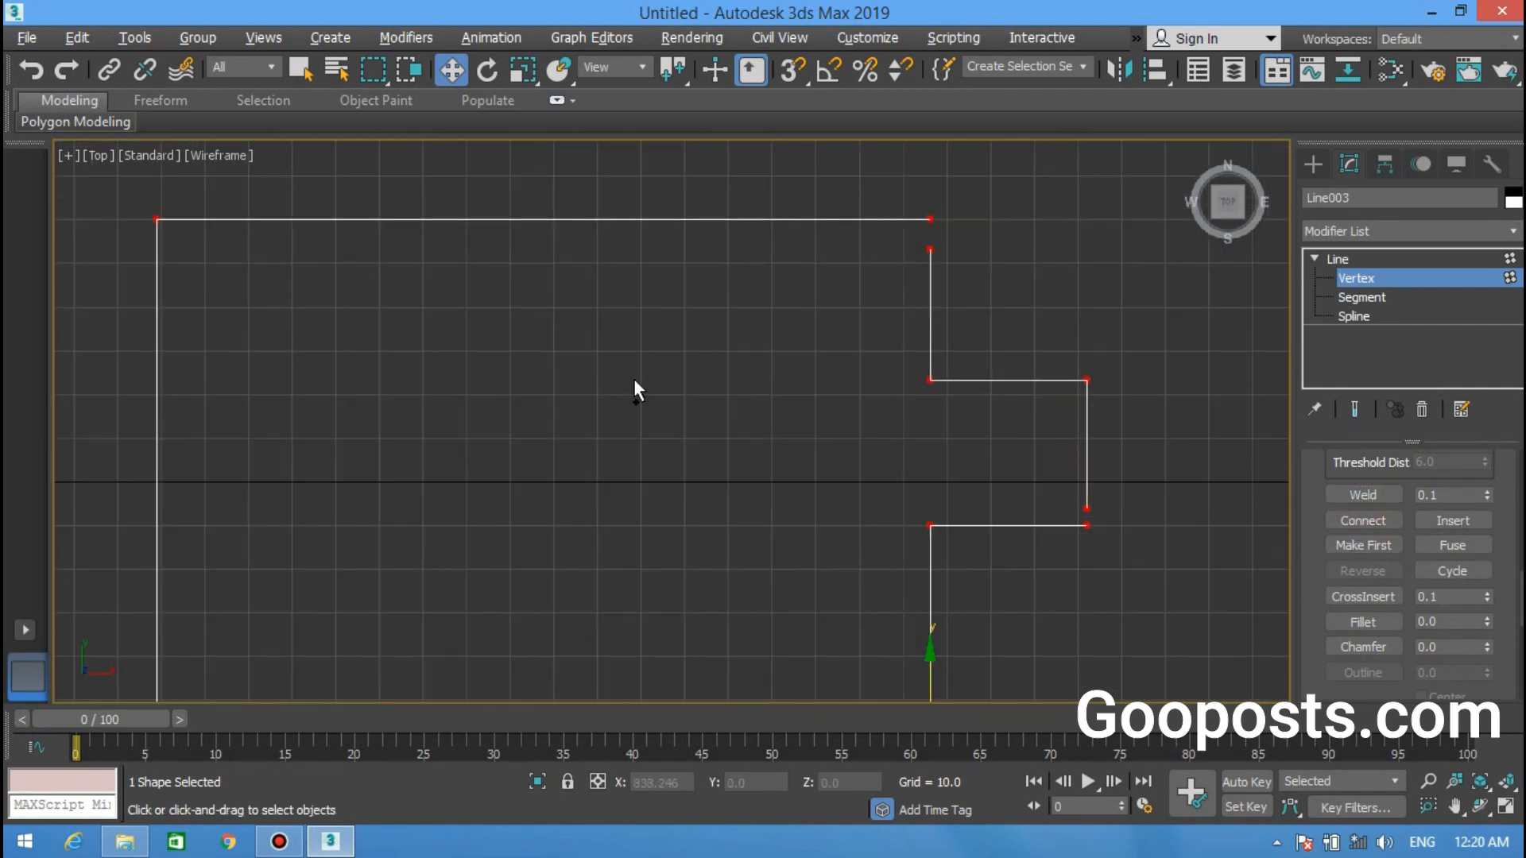
pyautogui.click(159, 221)
pyautogui.moveTo(215, 222); pyautogui.dragTo(253, 221)
pyautogui.hotkey('ctrl', 'z')
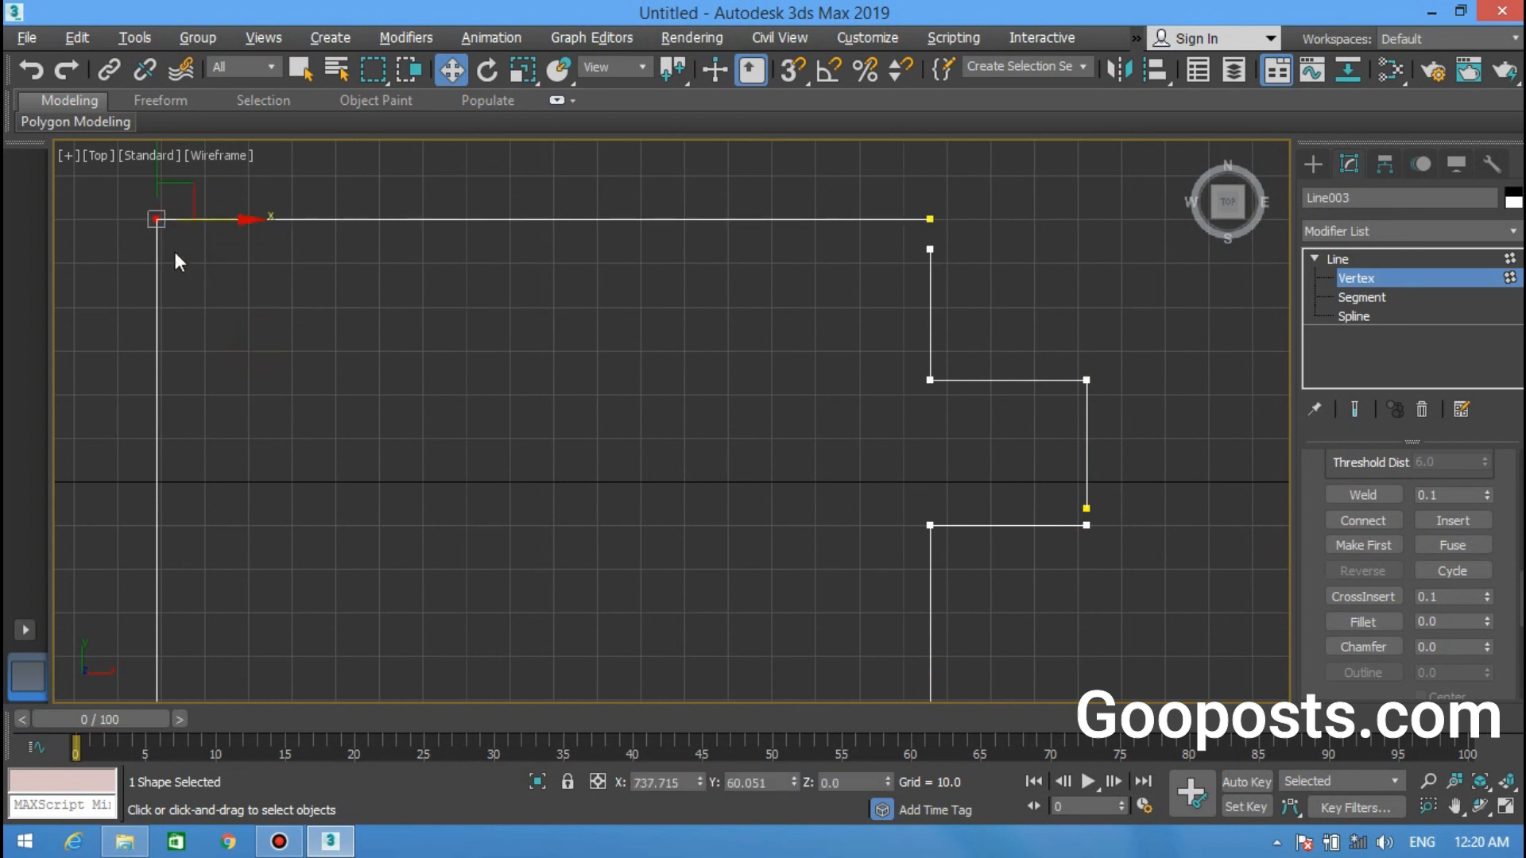
# Step: Select all of the outline's vertices and weld them with a threshold of 0.1
pyautogui.scroll(-2, 346, 273)
pyautogui.moveTo(167, 199); pyautogui.dragTo(1046, 674)
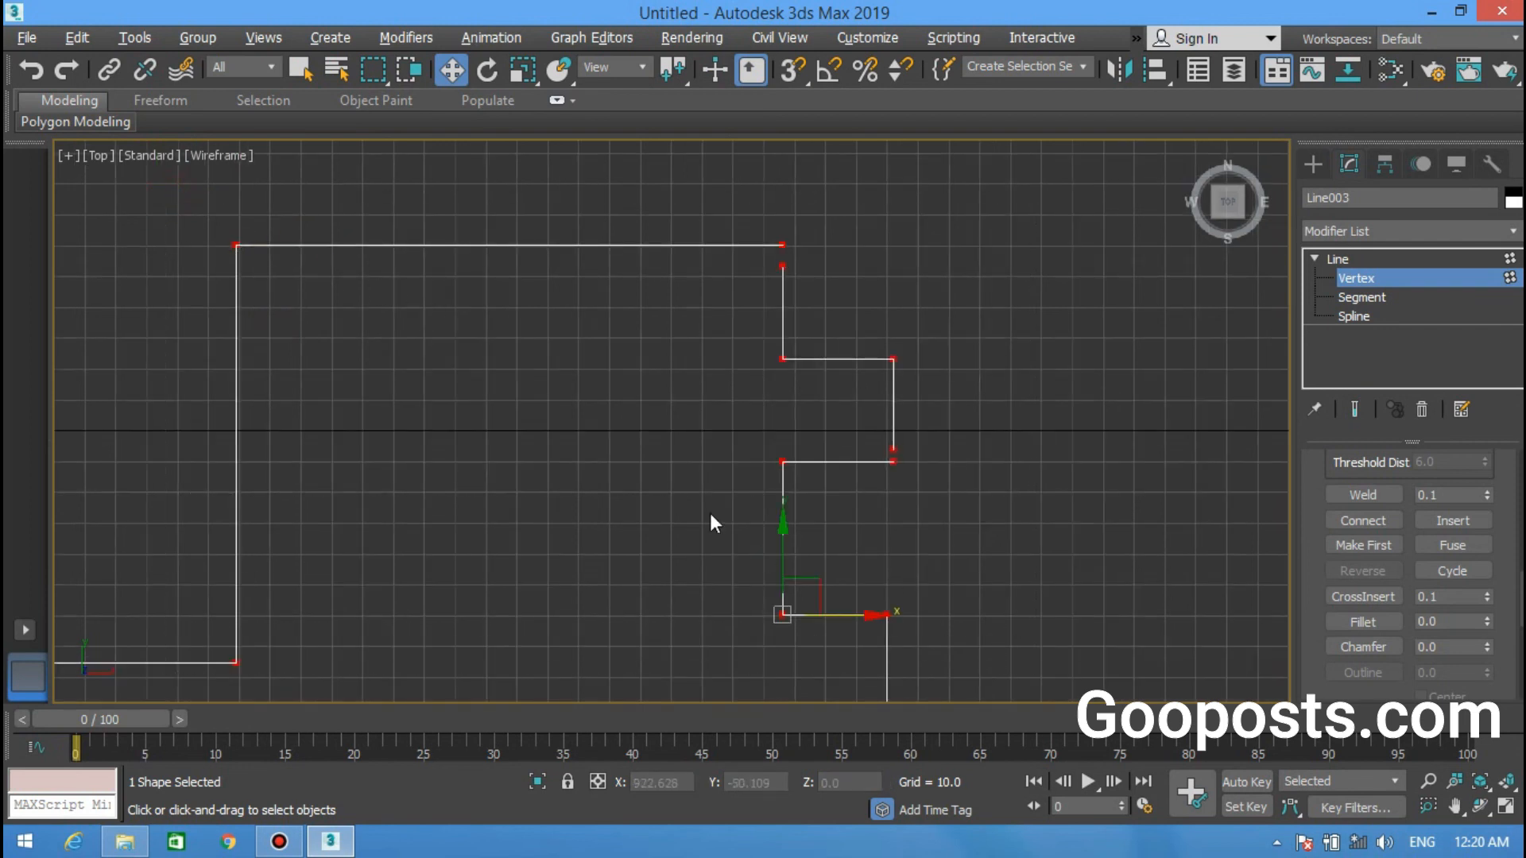
pyautogui.click(1353, 496)
pyautogui.click(320, 274)
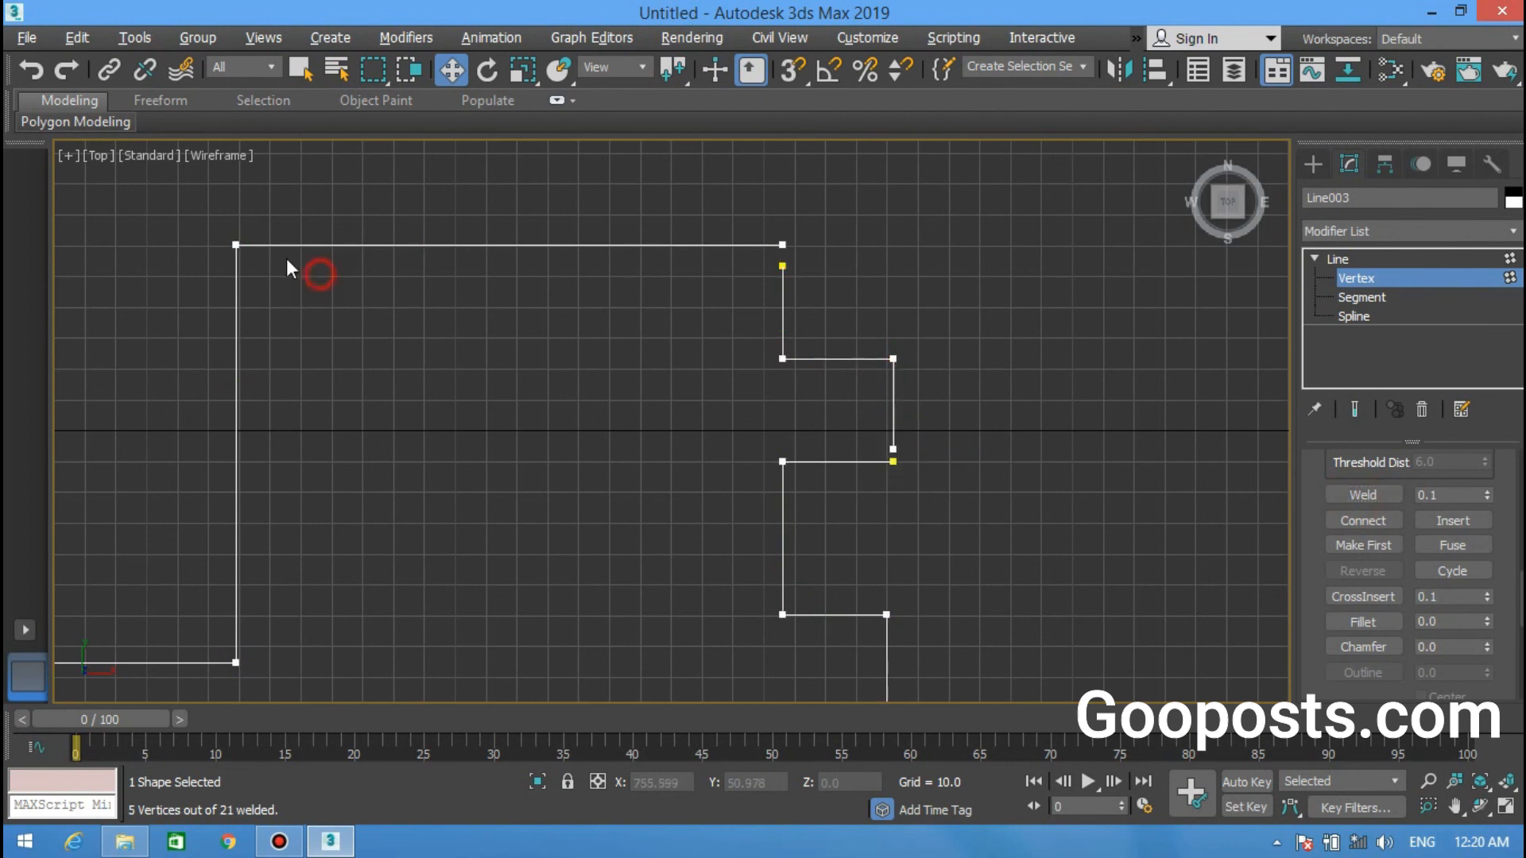
# Step: Try moving the outline's upper-left corner vertex inward to test the weld, and undo the move
pyautogui.click(237, 244)
pyautogui.moveTo(295, 246); pyautogui.dragTo(484, 352)
pyautogui.hotkey('ctrl', 'z')
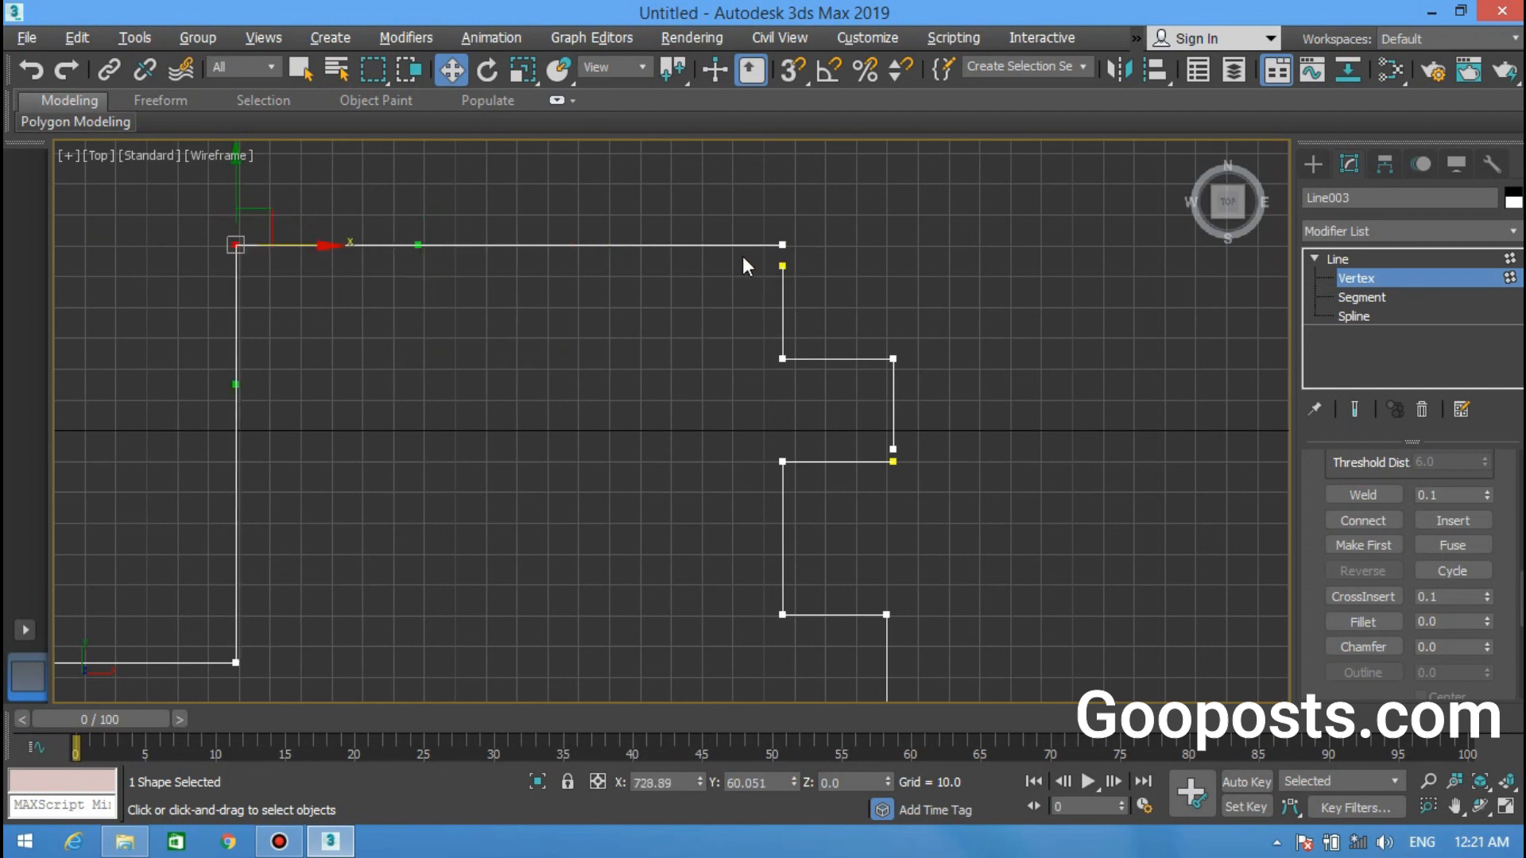
# Step: Select the vertices around the bump and the open upper-right corner and weld them with a threshold of 6
pyautogui.moveTo(649, 285); pyautogui.dragTo(625, 291, button='middle')
pyautogui.moveTo(933, 450); pyautogui.dragTo(1032, 538)
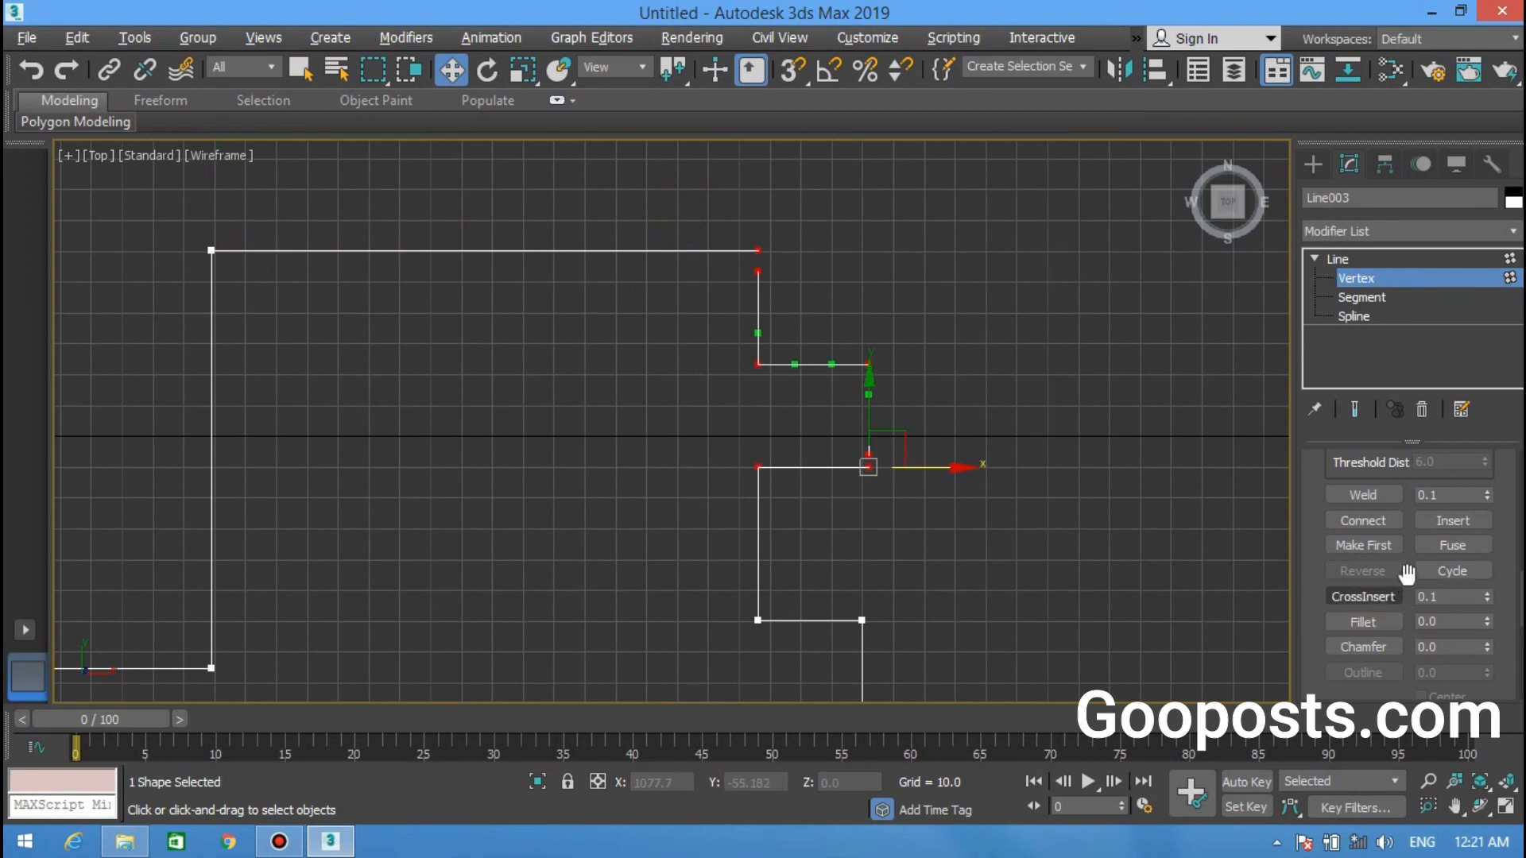
pyautogui.click(1451, 495)
pyautogui.write('6')
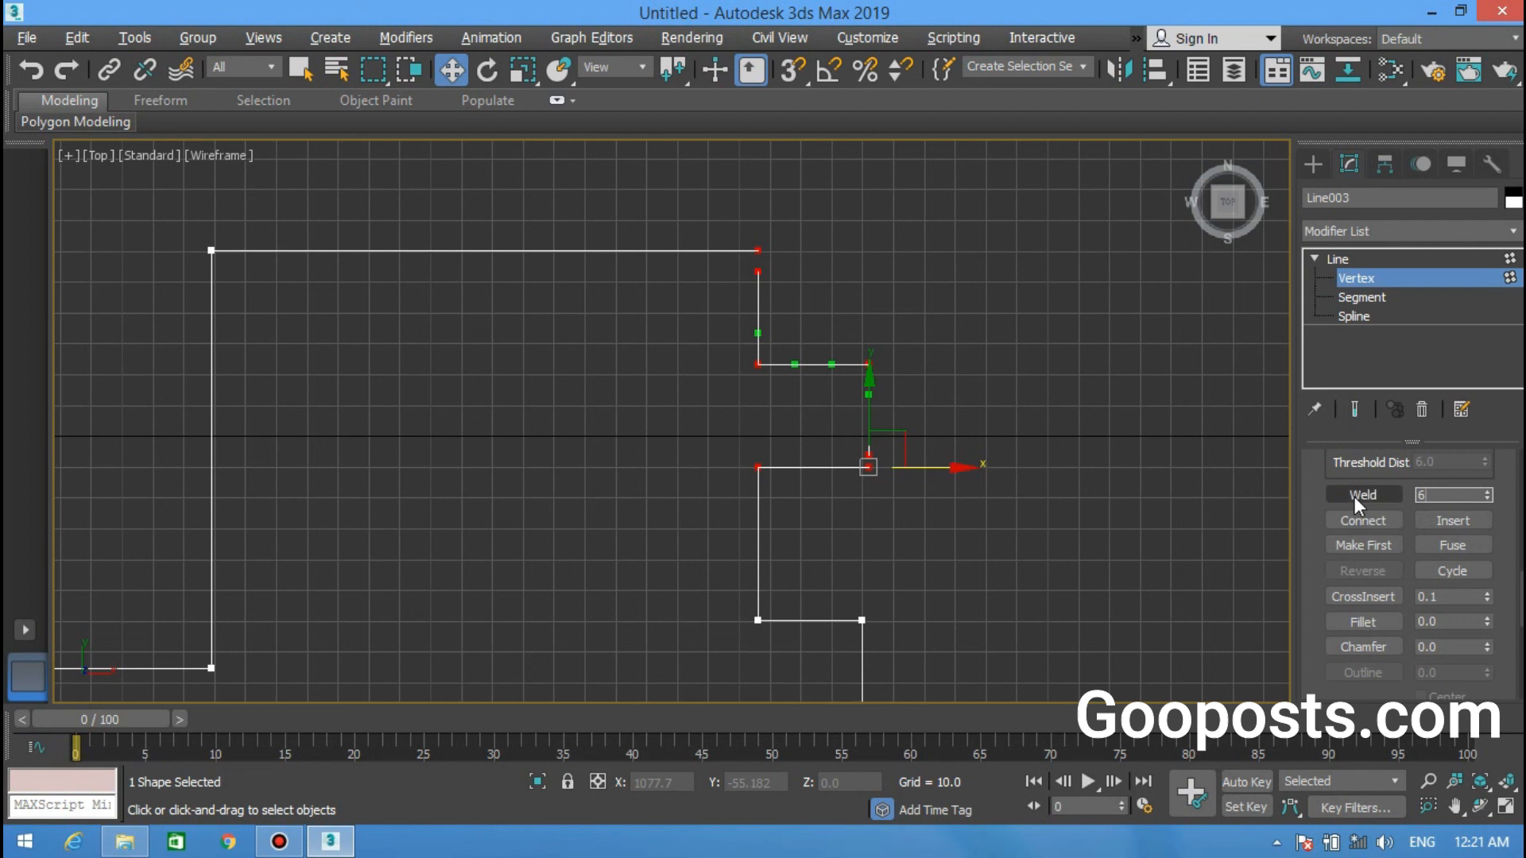
pyautogui.click(1353, 492)
pyautogui.moveTo(787, 354); pyautogui.dragTo(790, 375, button='middle')
pyautogui.scroll(3, 841, 429)
pyautogui.click(890, 534)
pyautogui.scroll(-3, 678, 291)
pyautogui.scroll(5, 798, 393)
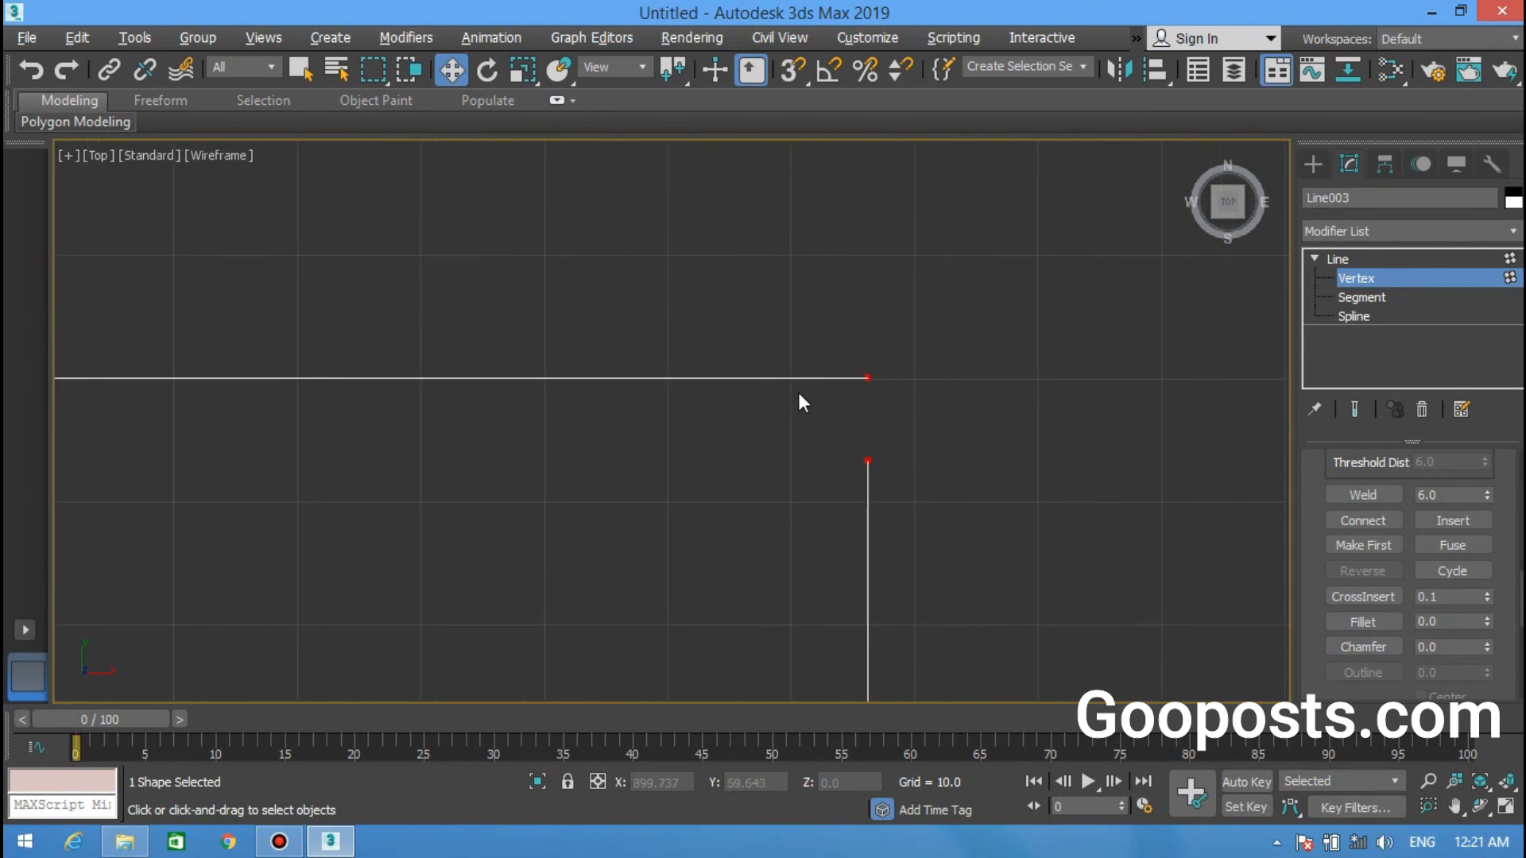
# Step: Weld the two open ends at the outline's upper-right corner with a threshold of 10
pyautogui.click(1440, 494)
pyautogui.write('10')
pyautogui.click(1353, 493)
pyautogui.scroll(-5, 866, 413)
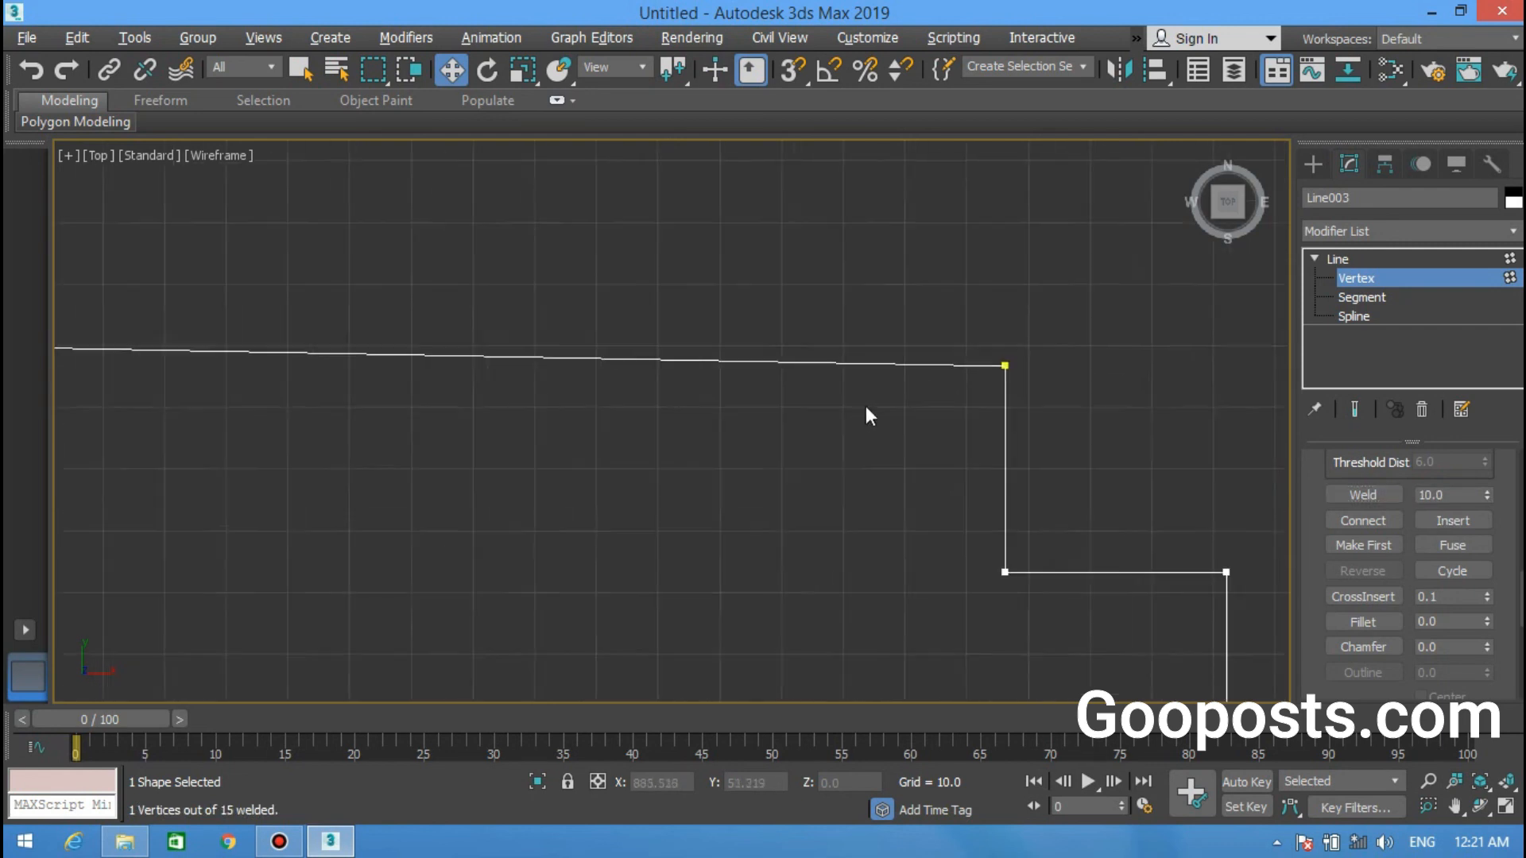
# Step: Select every vertex of the outline and apply Weld once more with the threshold of 10
pyautogui.moveTo(756, 524); pyautogui.dragTo(761, 303, button='middle')
pyautogui.scroll(-3, 444, 483)
pyautogui.moveTo(390, 223); pyautogui.dragTo(979, 580)
pyautogui.click(1362, 494)
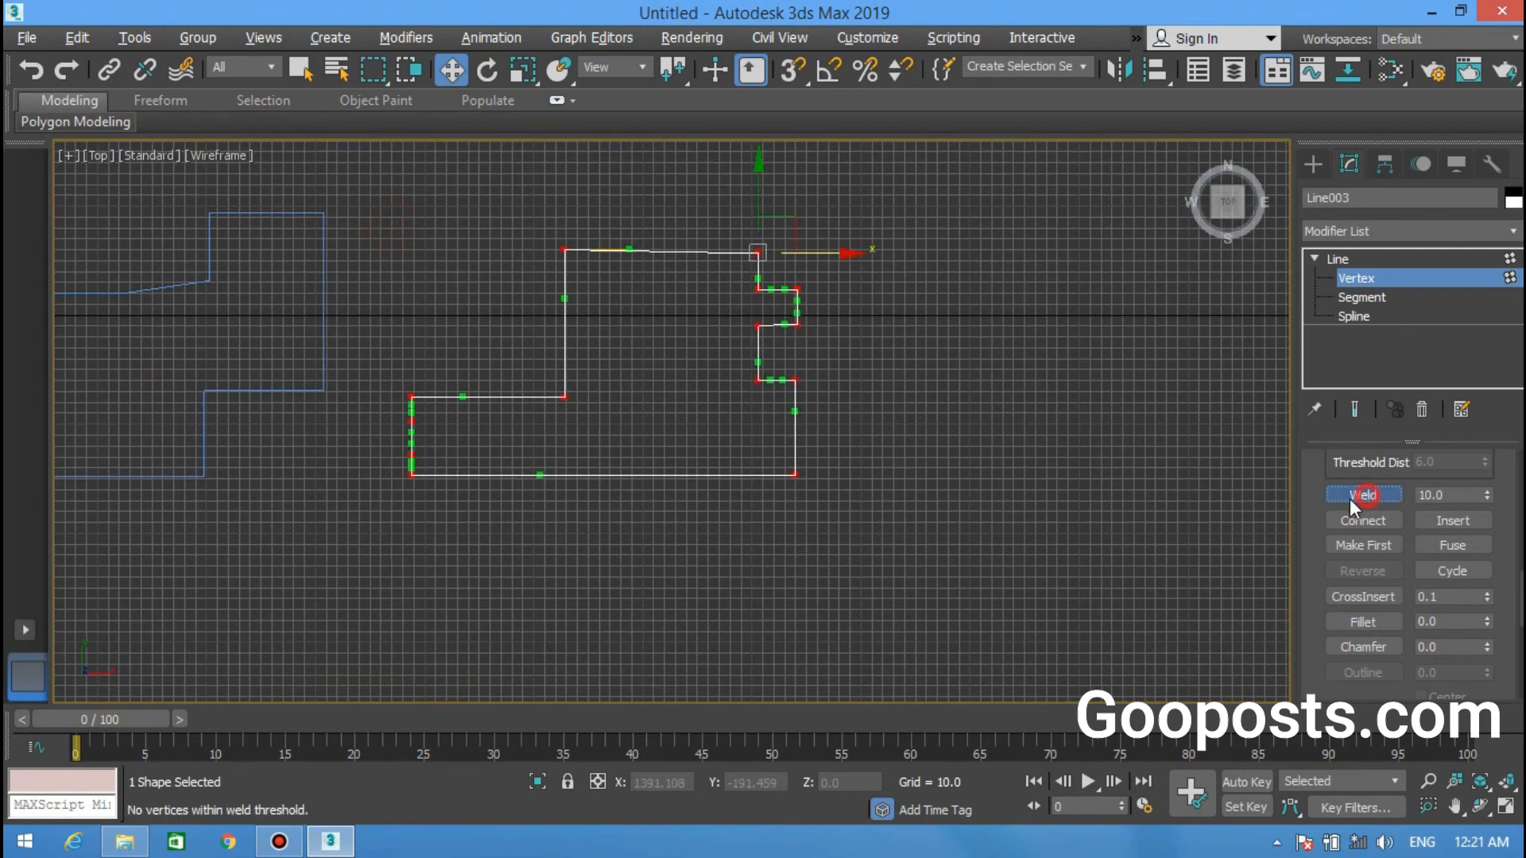
# Step: Maximize the Perspective view, leave vertex editing and add an Extrude modifier to the welded outline
pyautogui.hotkey('alt', 'w')
pyautogui.rightClick(787, 548)
pyautogui.hotkey('alt', 'w')
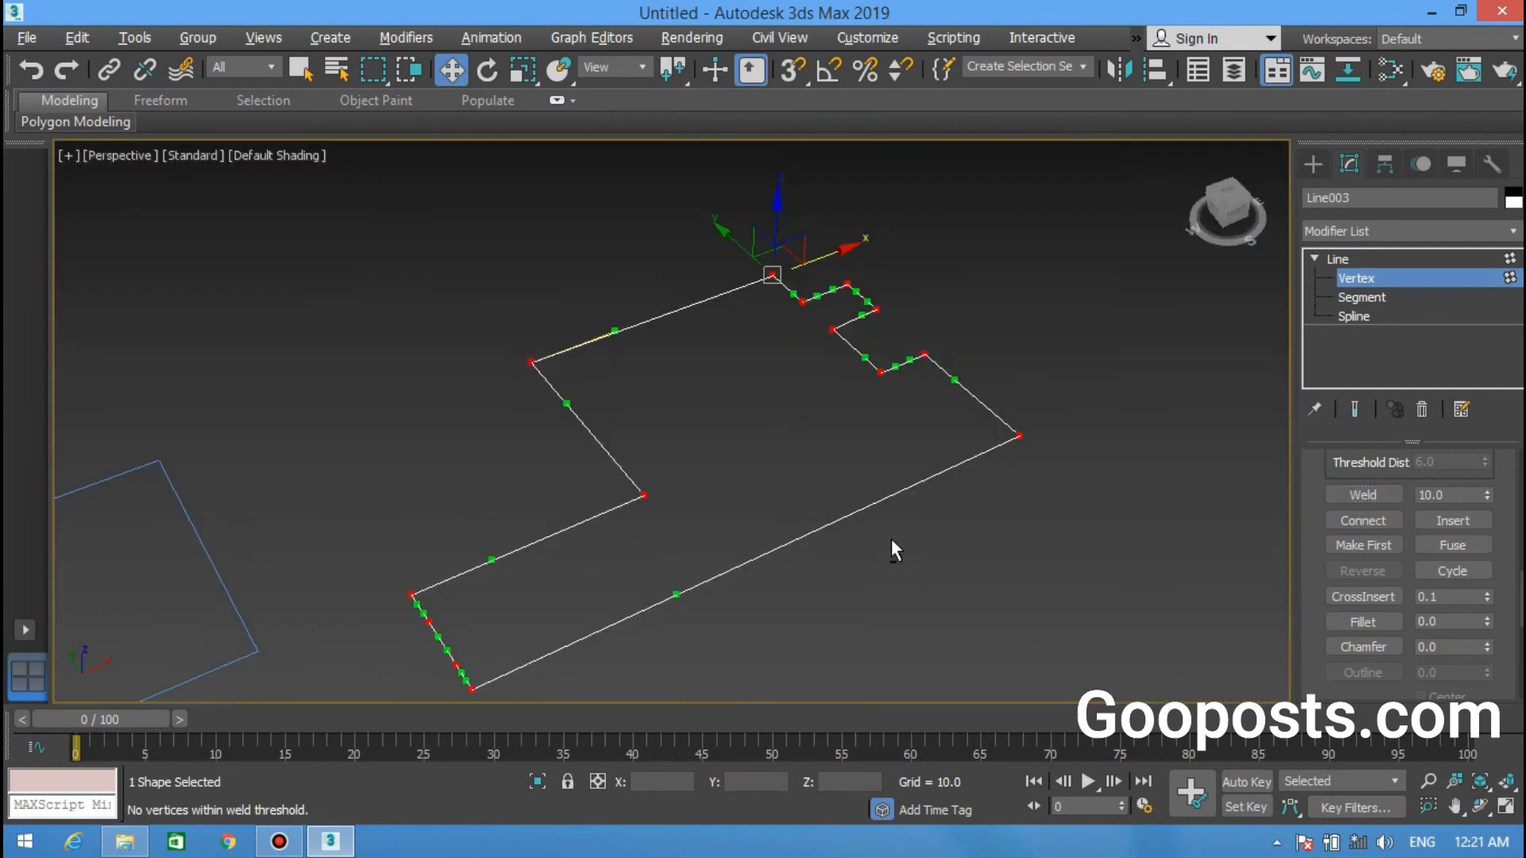
pyautogui.click(1377, 276)
pyautogui.click(1377, 260)
pyautogui.click(1363, 232)
pyautogui.press('e')
pyautogui.click(1375, 350)
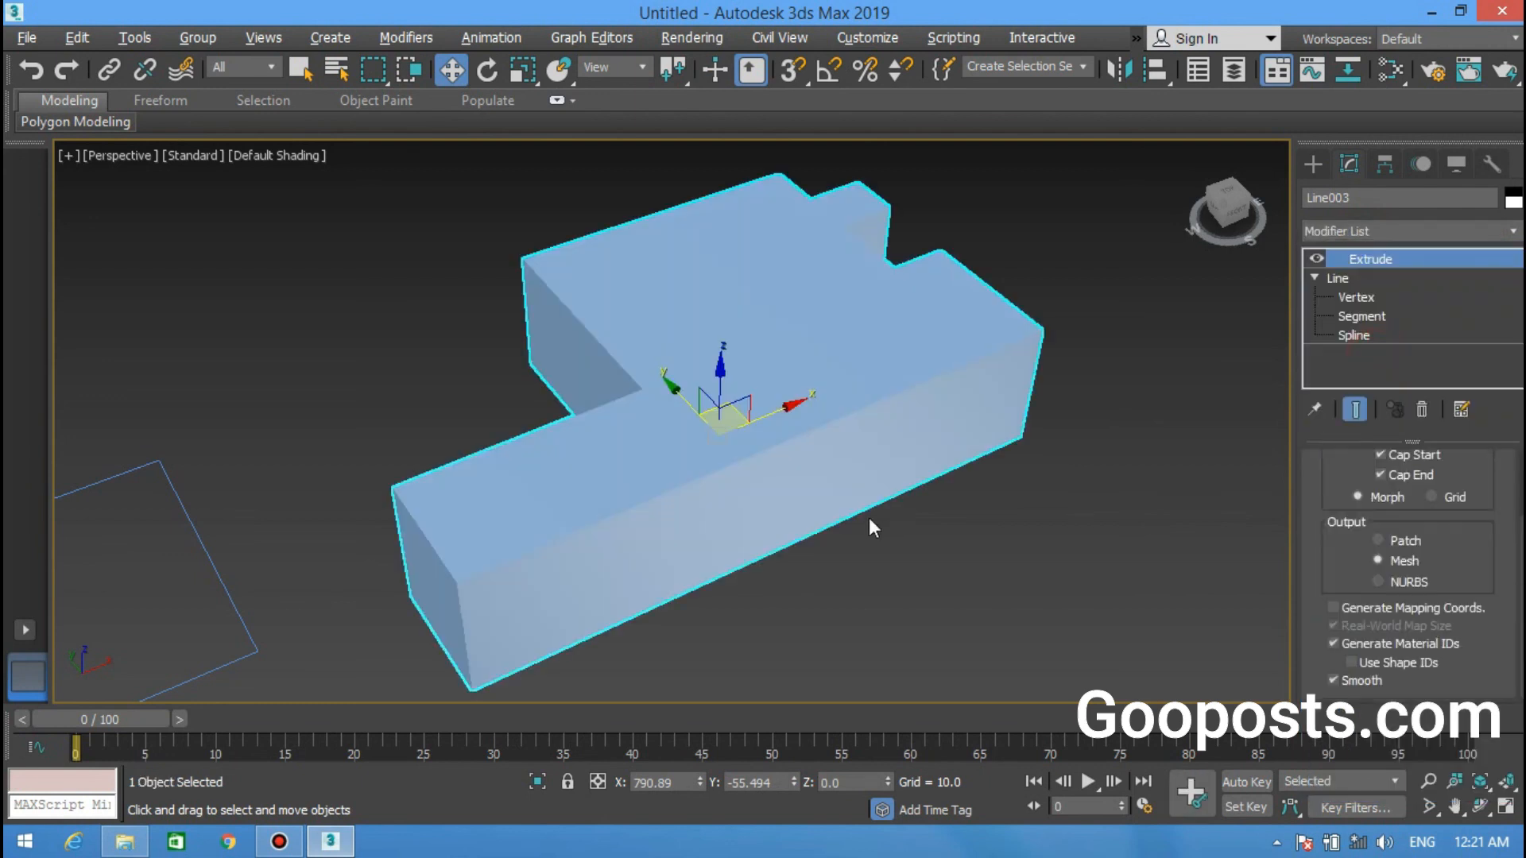
# Step: Set the extrusion amount of the outline to 43
pyautogui.scroll(3, 1347, 469)
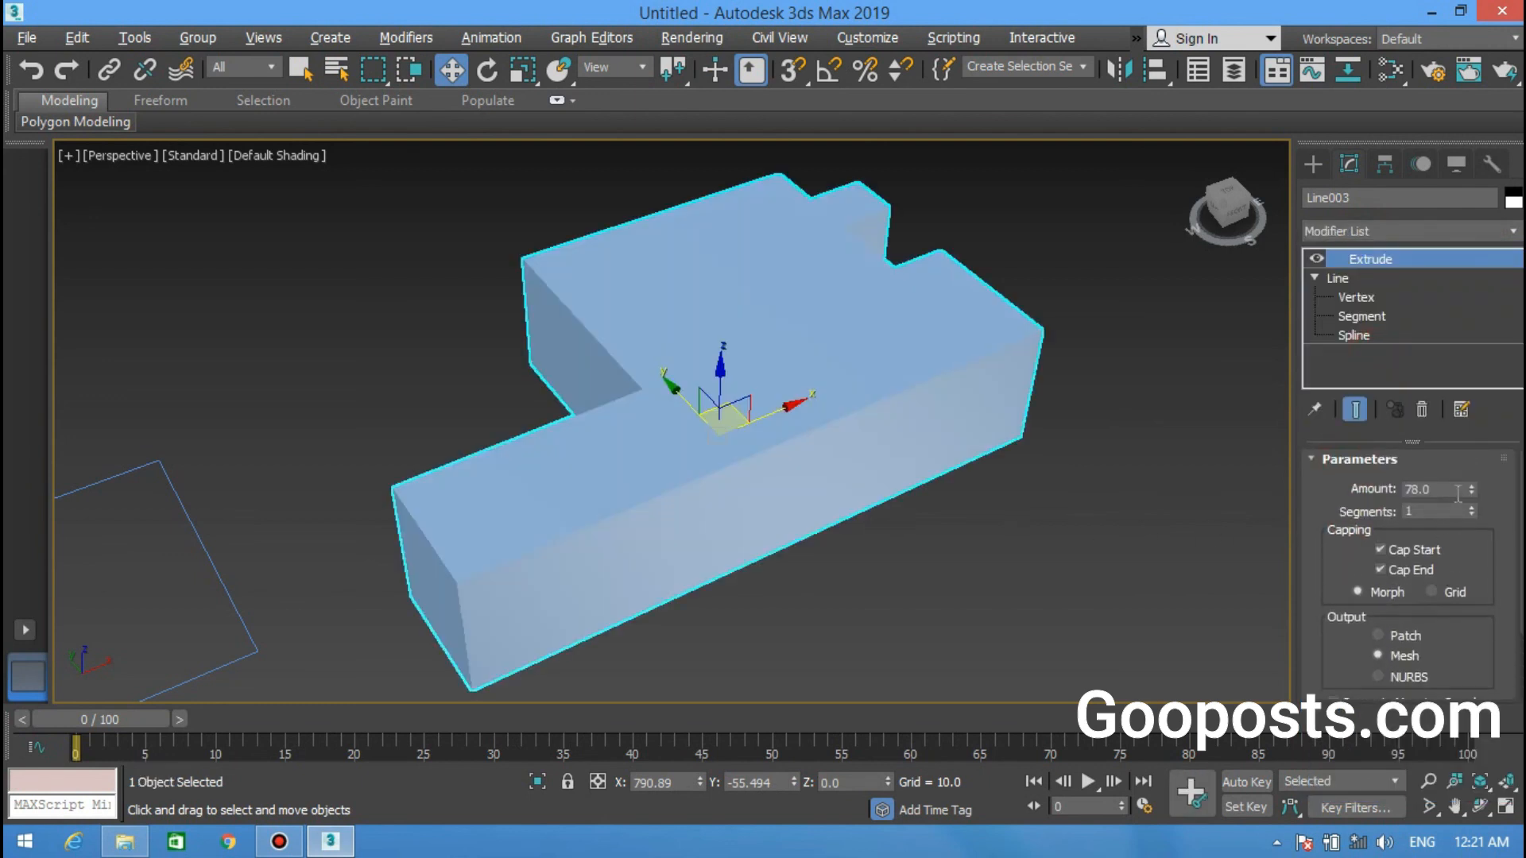
pyautogui.moveTo(1475, 494); pyautogui.dragTo(1474, 533)
pyautogui.scroll(-5, 183, 437)
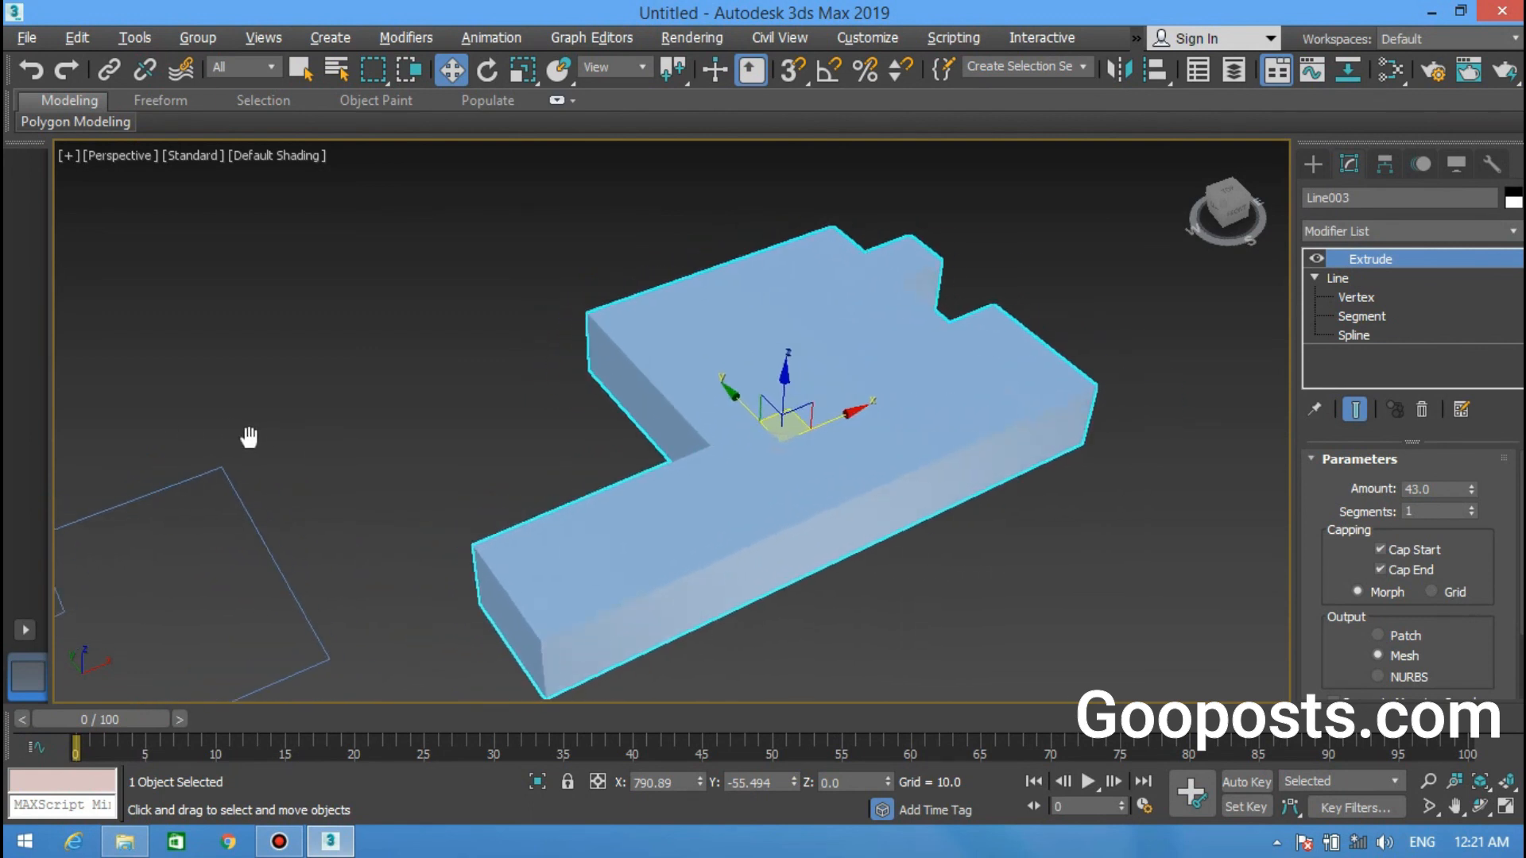